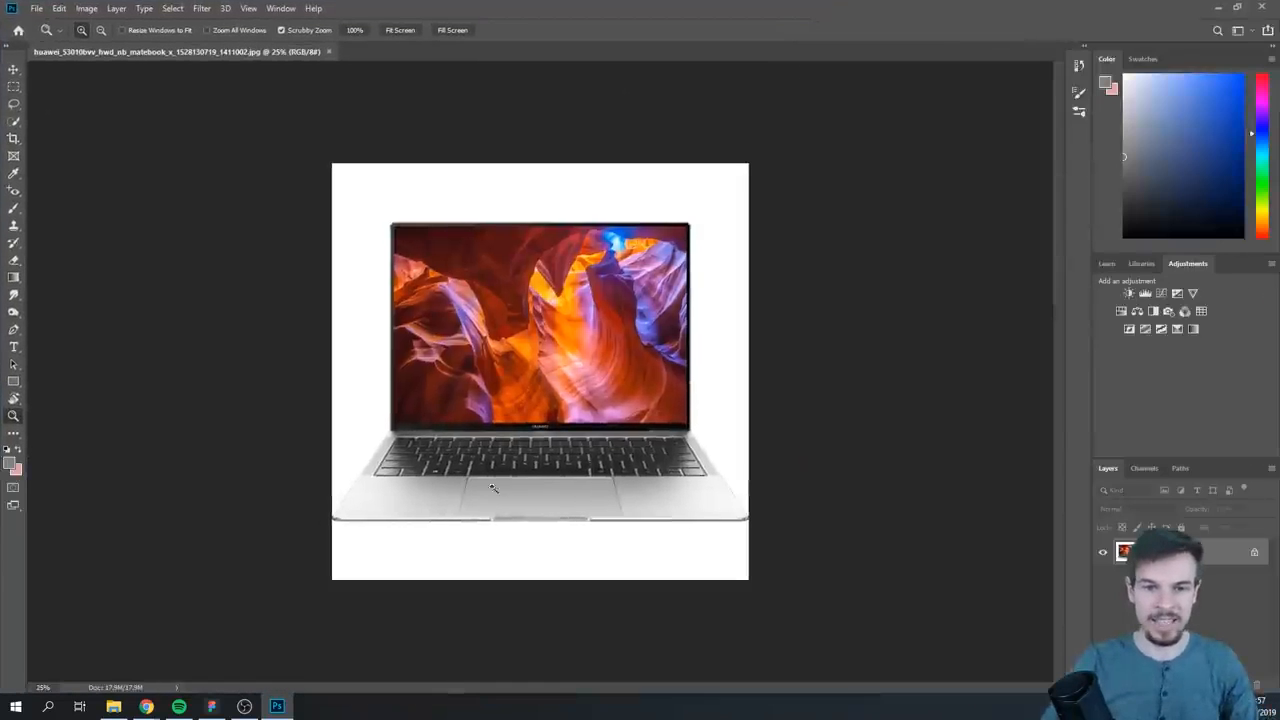
# - Select the laptop's screen, keyboard and palm rest with the Quick Selection tool
pyautogui.moveTo(492, 487); pyautogui.dragTo(845, 497)
pyautogui.moveTo(691, 435); pyautogui.dragTo(657, 437)
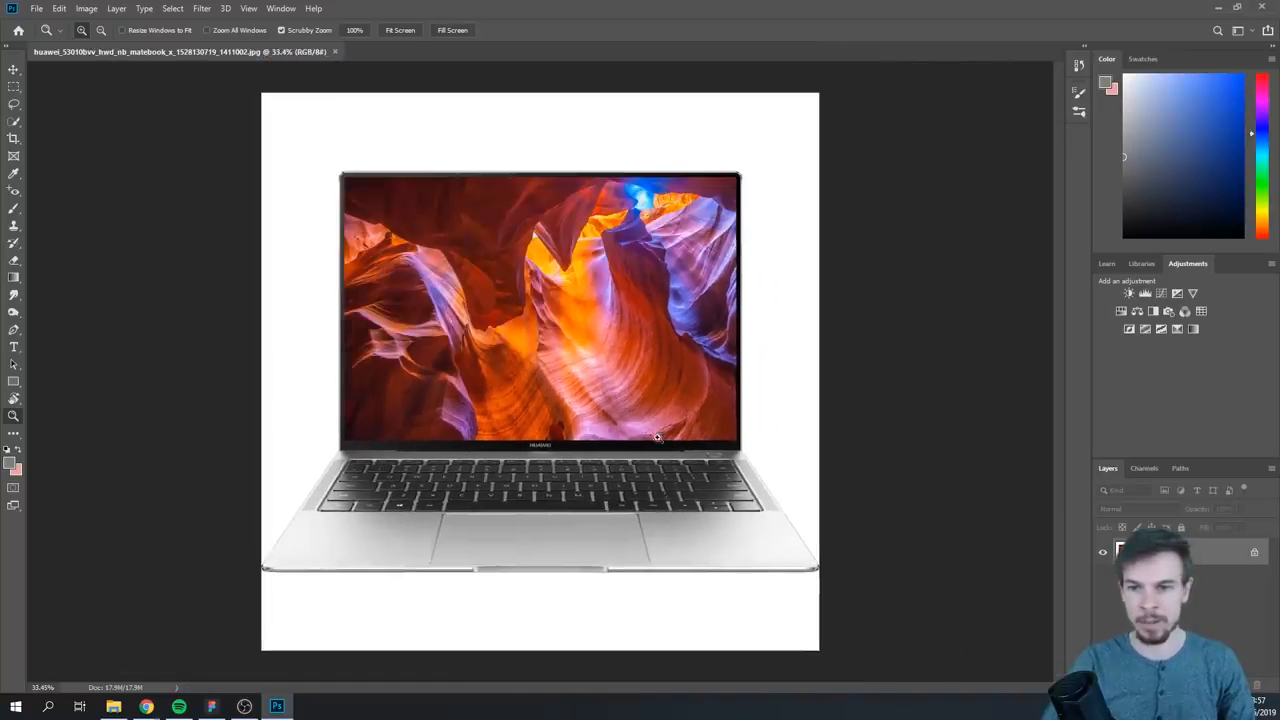
pyautogui.moveTo(513, 370); pyautogui.dragTo(473, 428)
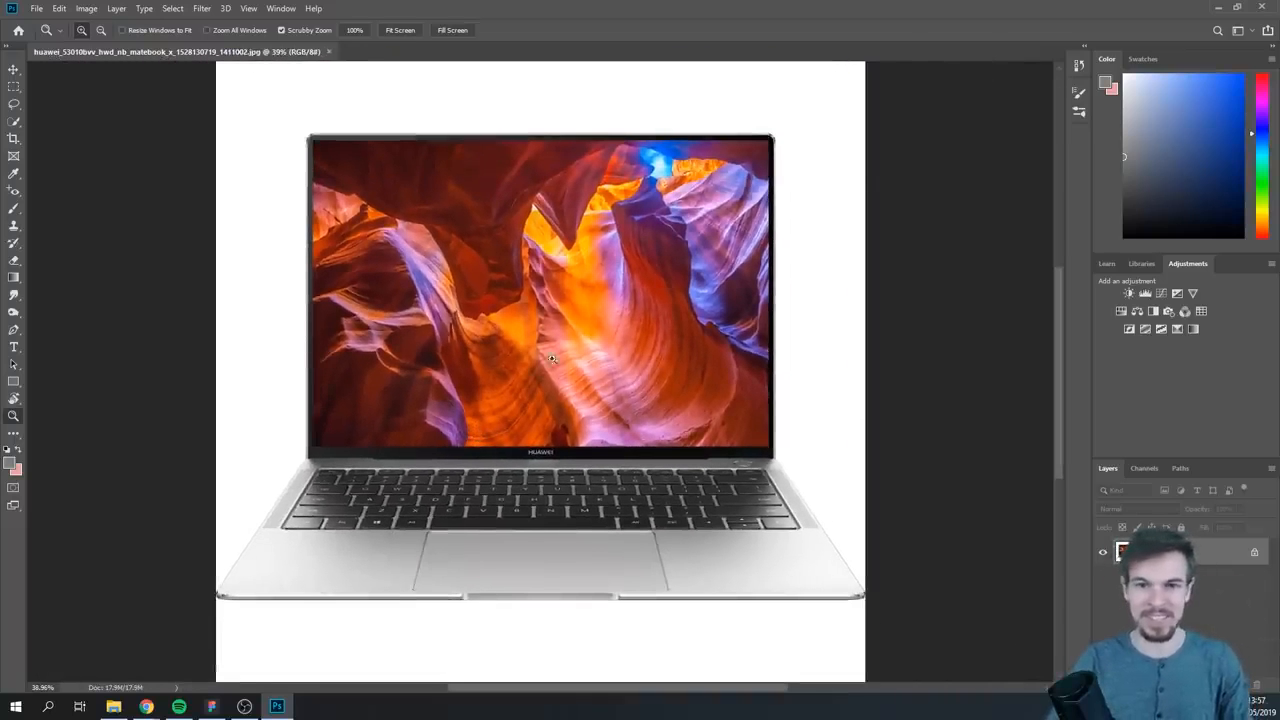
pyautogui.moveTo(509, 337); pyautogui.dragTo(557, 340)
pyautogui.click(15, 118)
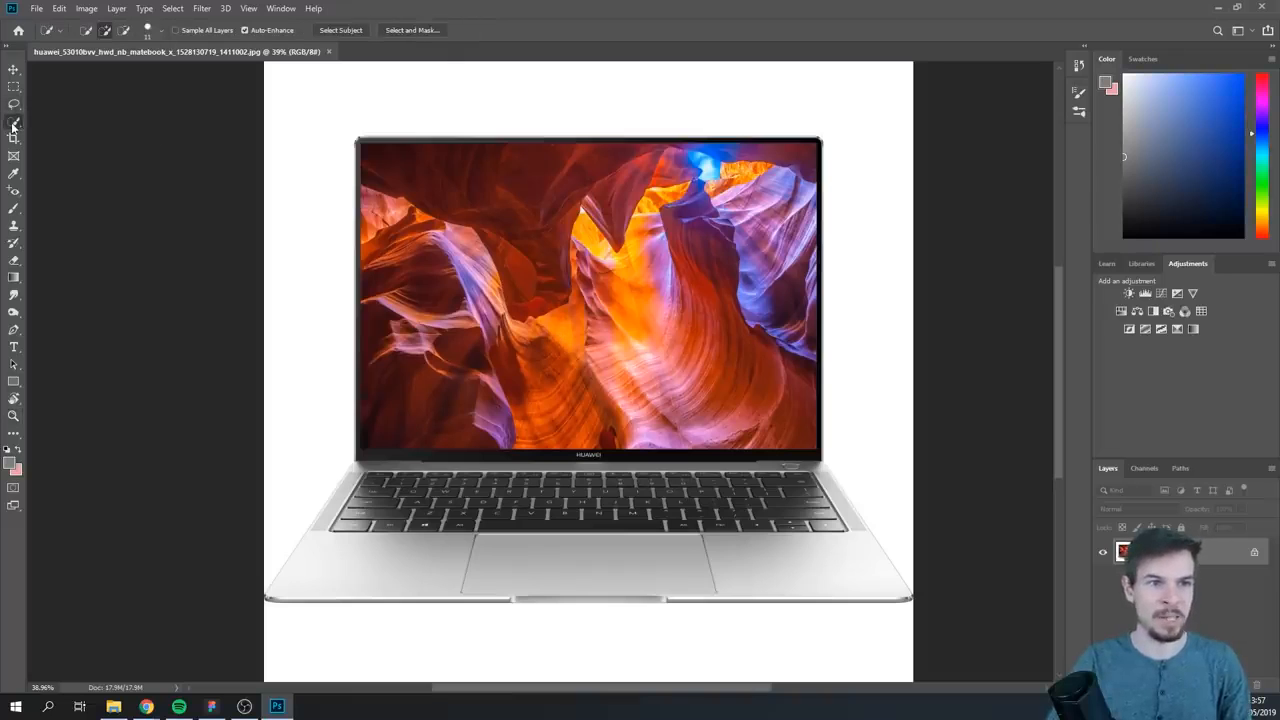
pyautogui.moveTo(551, 290)
pyautogui.mouseDown()
pyautogui.moveTo(577, 290)
pyautogui.moveTo(559, 289)
pyautogui.mouseUp()
pyautogui.moveTo(484, 300)
pyautogui.mouseDown()
pyautogui.moveTo(682, 209)
pyautogui.moveTo(690, 410)
pyautogui.moveTo(406, 414)
pyautogui.moveTo(373, 560)
pyautogui.mouseUp()
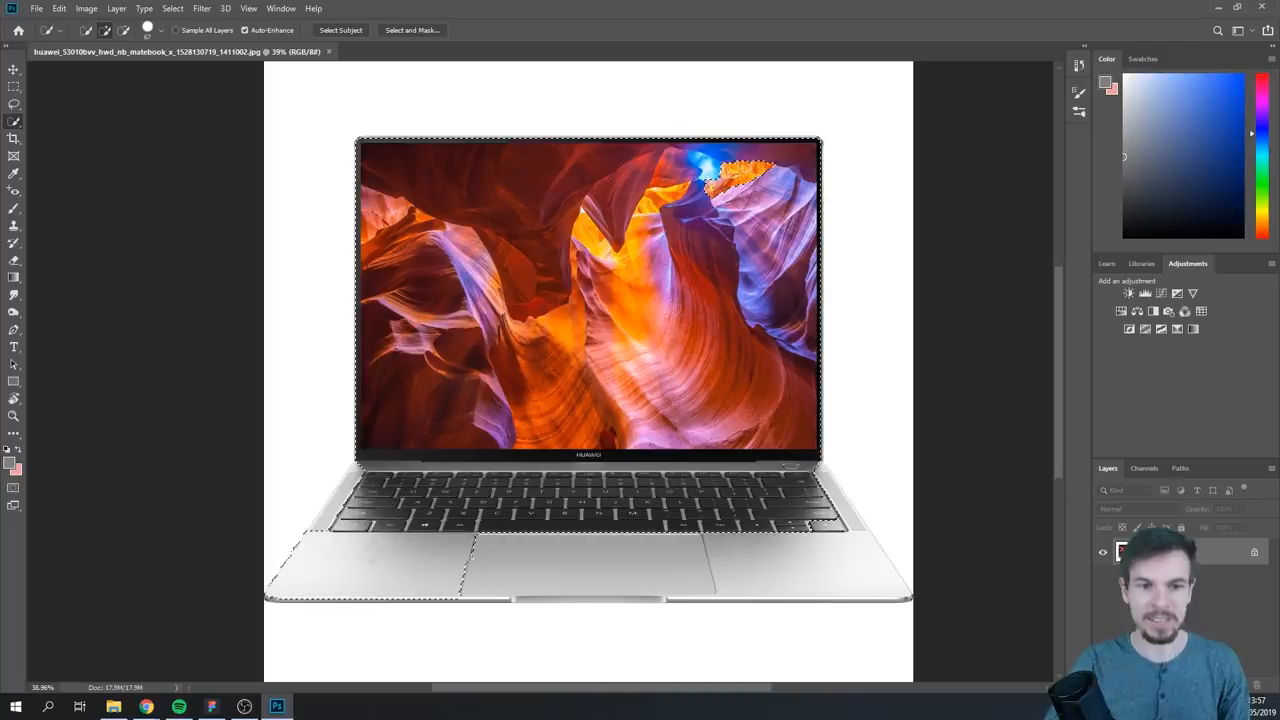
pyautogui.moveTo(333, 511)
pyautogui.mouseDown()
pyautogui.moveTo(463, 544)
pyautogui.moveTo(586, 550)
pyautogui.moveTo(498, 556)
pyautogui.moveTo(632, 551)
pyautogui.mouseUp()
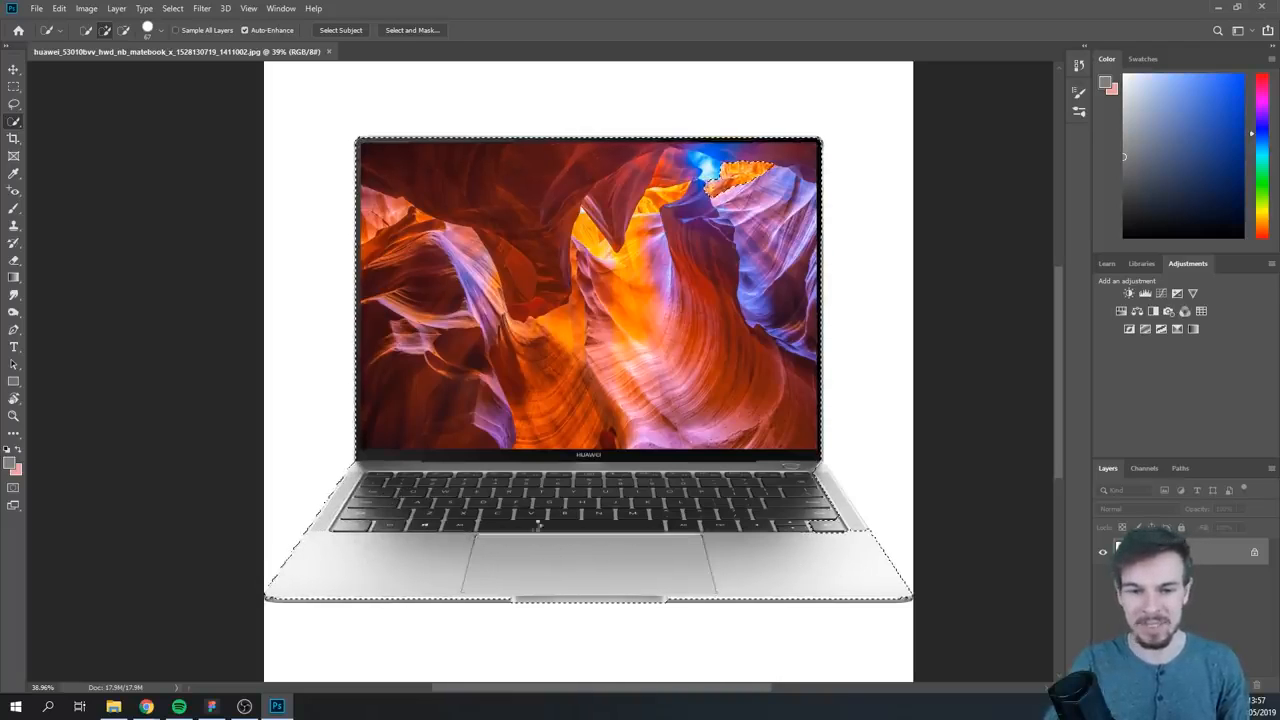
# - Add the speaker grille beside the Enter key and the adjoining hinge corner to the laptop selection
pyautogui.press('z')
pyautogui.moveTo(857, 509)
pyautogui.mouseDown()
pyautogui.moveTo(908, 500)
pyautogui.moveTo(714, 423)
pyautogui.mouseUp()
pyautogui.press('w')
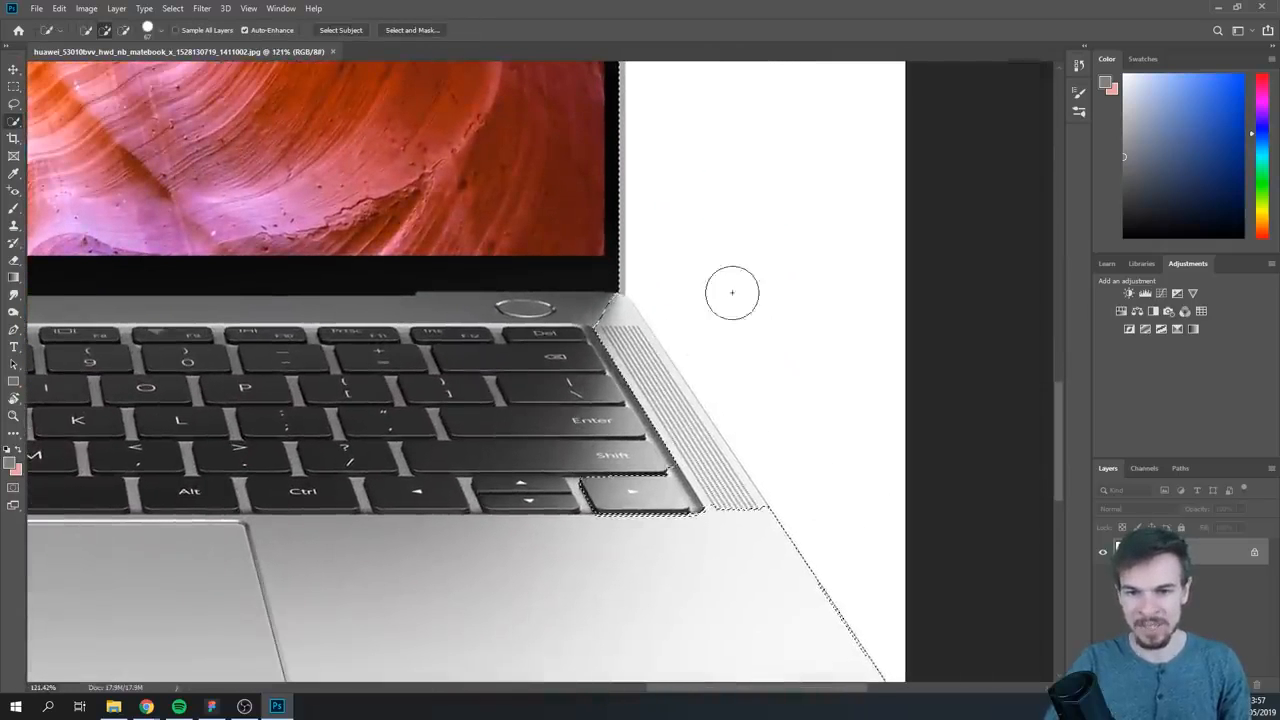
pyautogui.moveTo(621, 324)
pyautogui.mouseDown()
pyautogui.moveTo(667, 424)
pyautogui.moveTo(719, 479)
pyautogui.mouseUp()
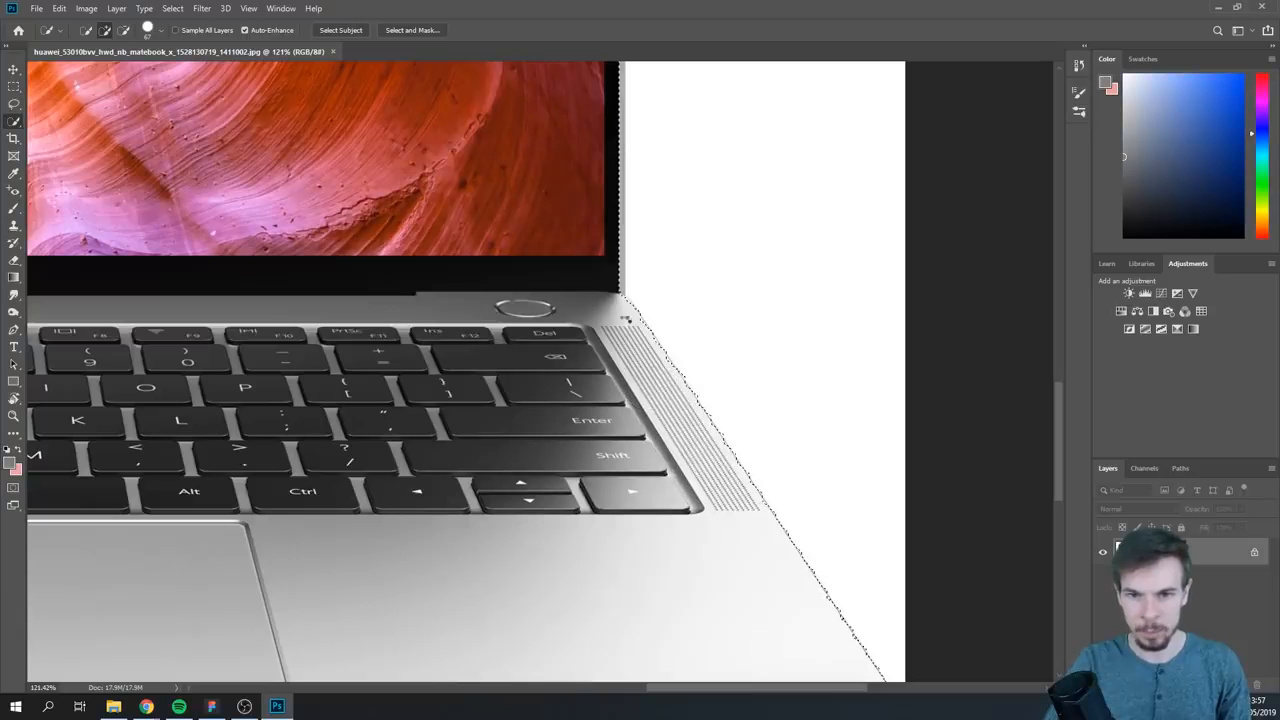
pyautogui.moveTo(563, 203)
pyautogui.mouseDown()
pyautogui.moveTo(620, 369)
pyautogui.moveTo(665, 450)
pyautogui.mouseUp()
pyautogui.moveTo(629, 184)
pyautogui.mouseDown()
pyautogui.moveTo(674, 271)
pyautogui.moveTo(670, 490)
pyautogui.mouseUp()
pyautogui.press('z')
pyautogui.moveTo(667, 242); pyautogui.dragTo(603, 261)
pyautogui.moveTo(429, 389); pyautogui.dragTo(571, 154)
pyautogui.moveTo(587, 301); pyautogui.dragTo(629, 385)
pyautogui.moveTo(650, 322); pyautogui.dragTo(640, 317)
# - Use Select and Mask to output the laptop selection to a new layer
pyautogui.hotkey('ctrl', '0')
pyautogui.press('w')
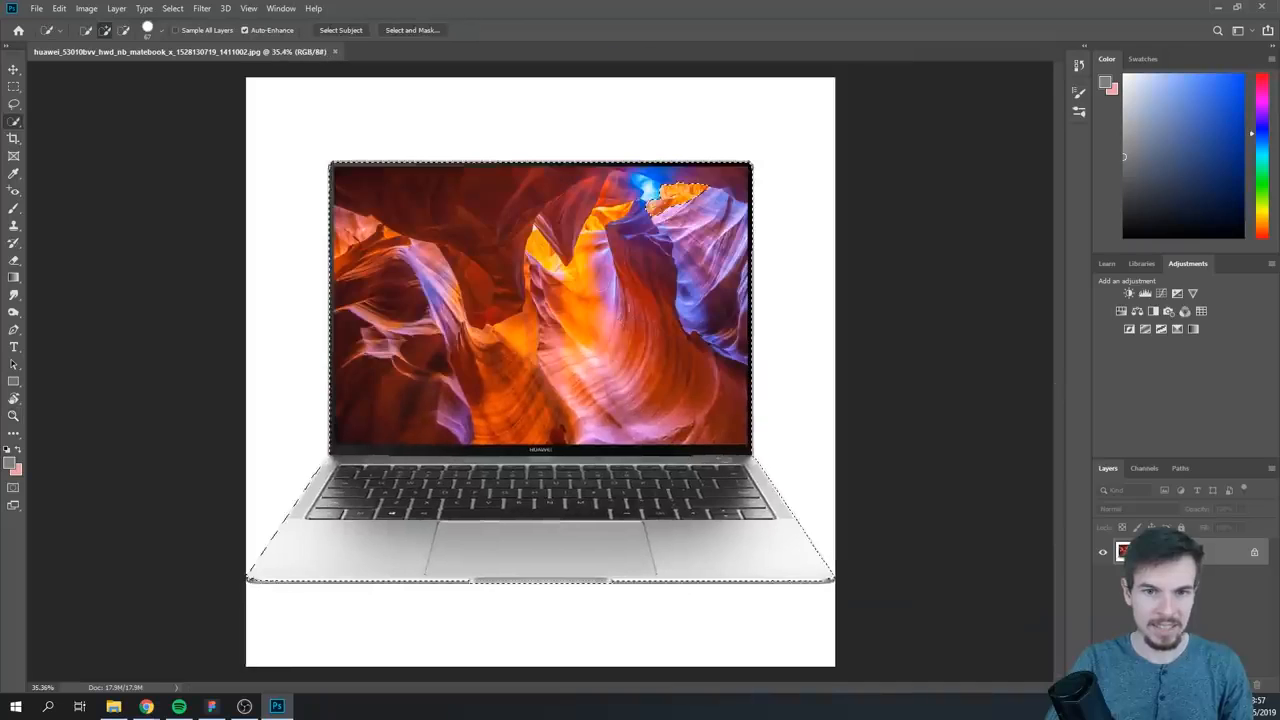
pyautogui.click(408, 30)
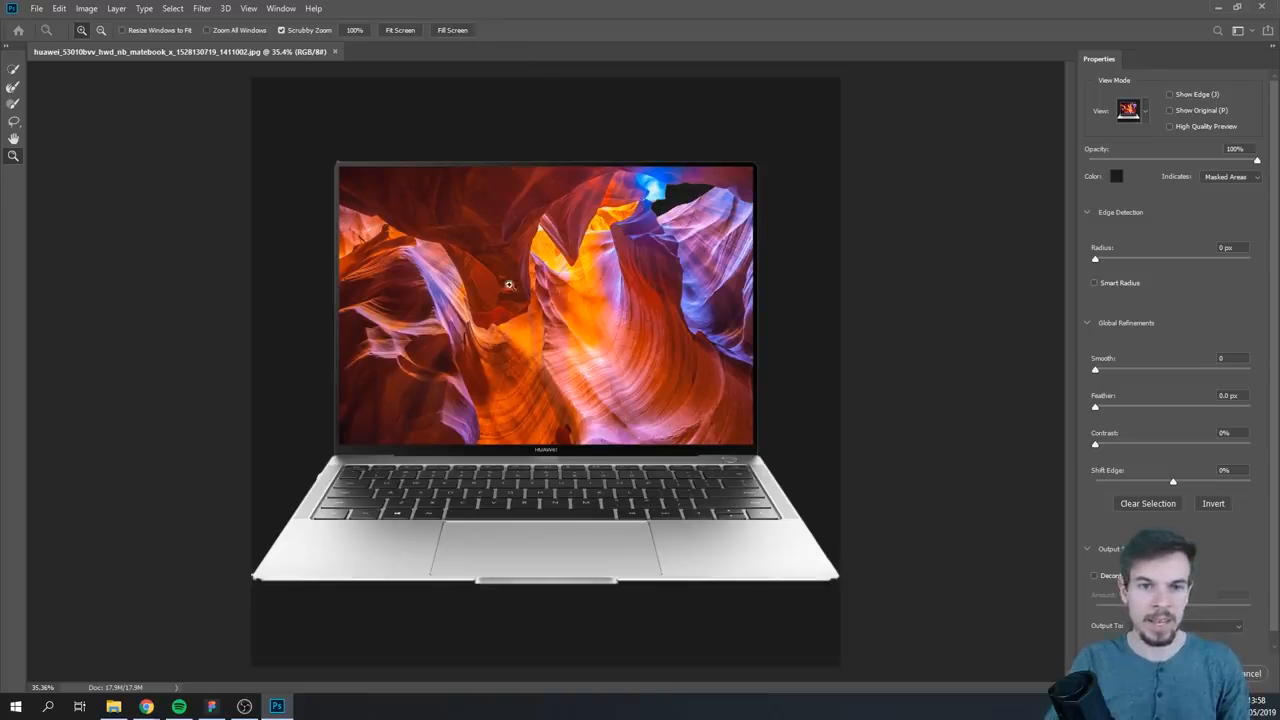
pyautogui.scroll(8, 522, 287)
pyautogui.scroll(-9, 522, 287)
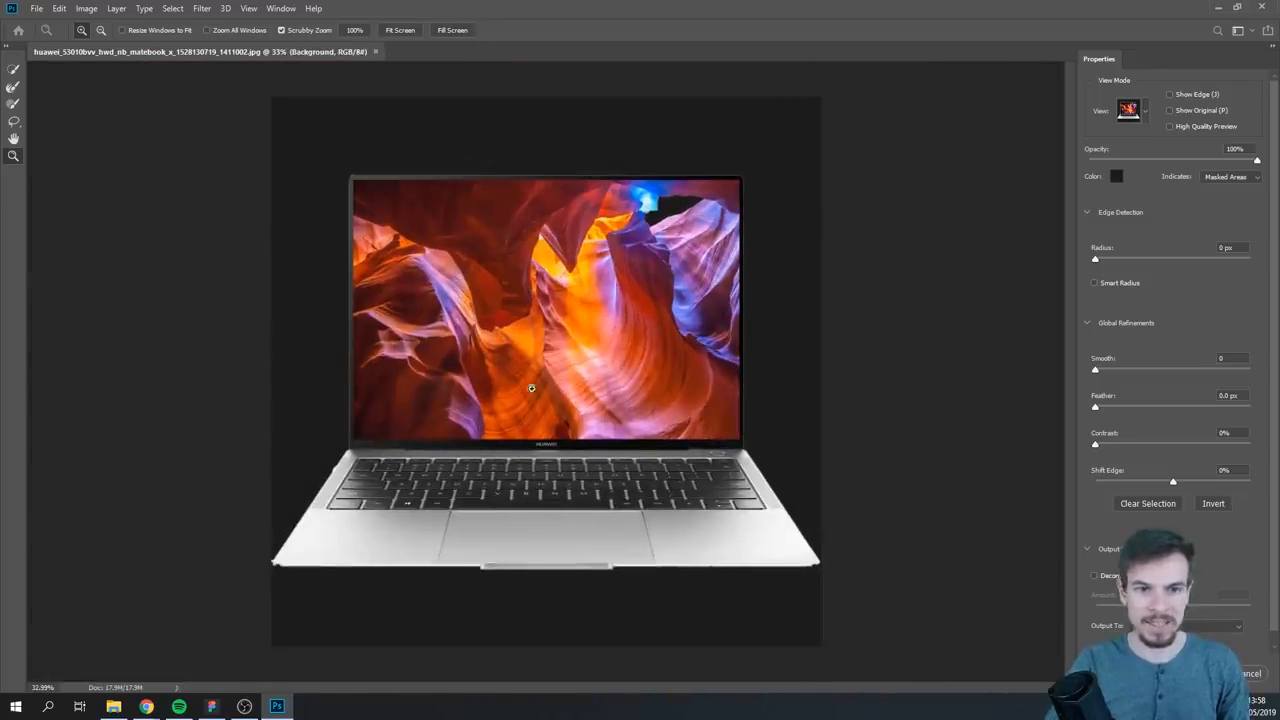
pyautogui.scroll(-1, 1170, 420)
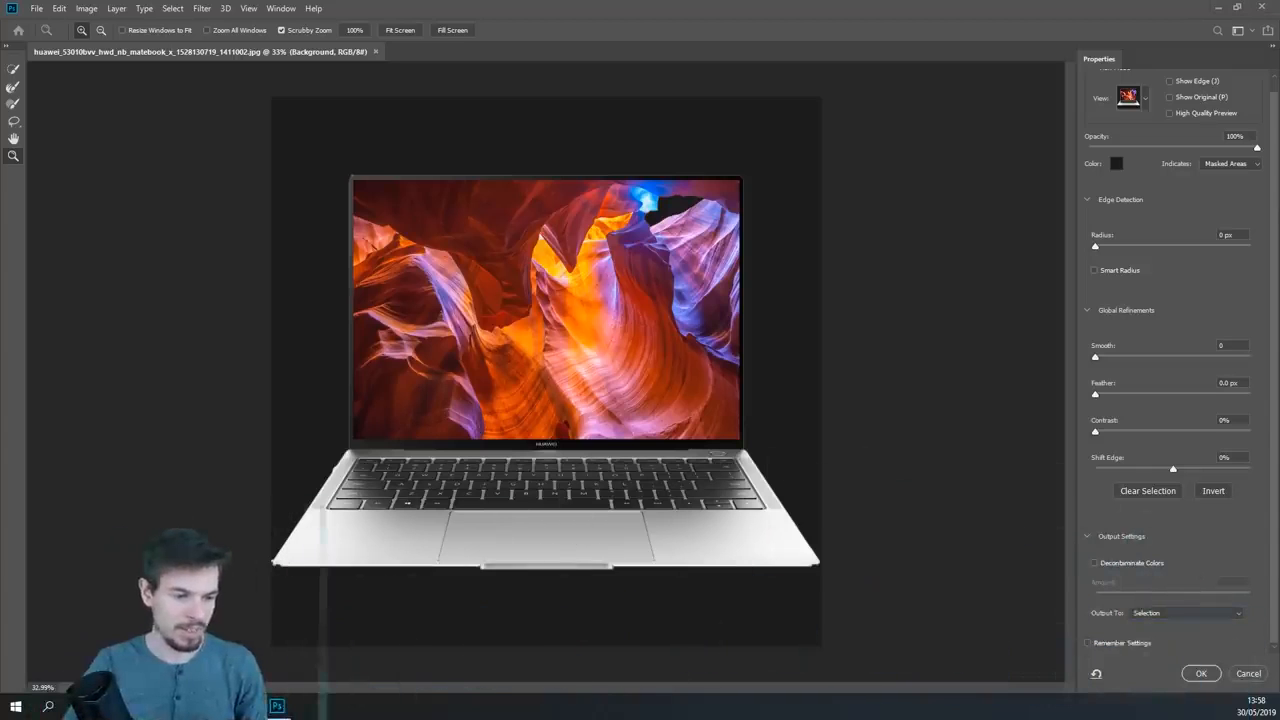
pyautogui.click(1195, 616)
pyautogui.click(1184, 645)
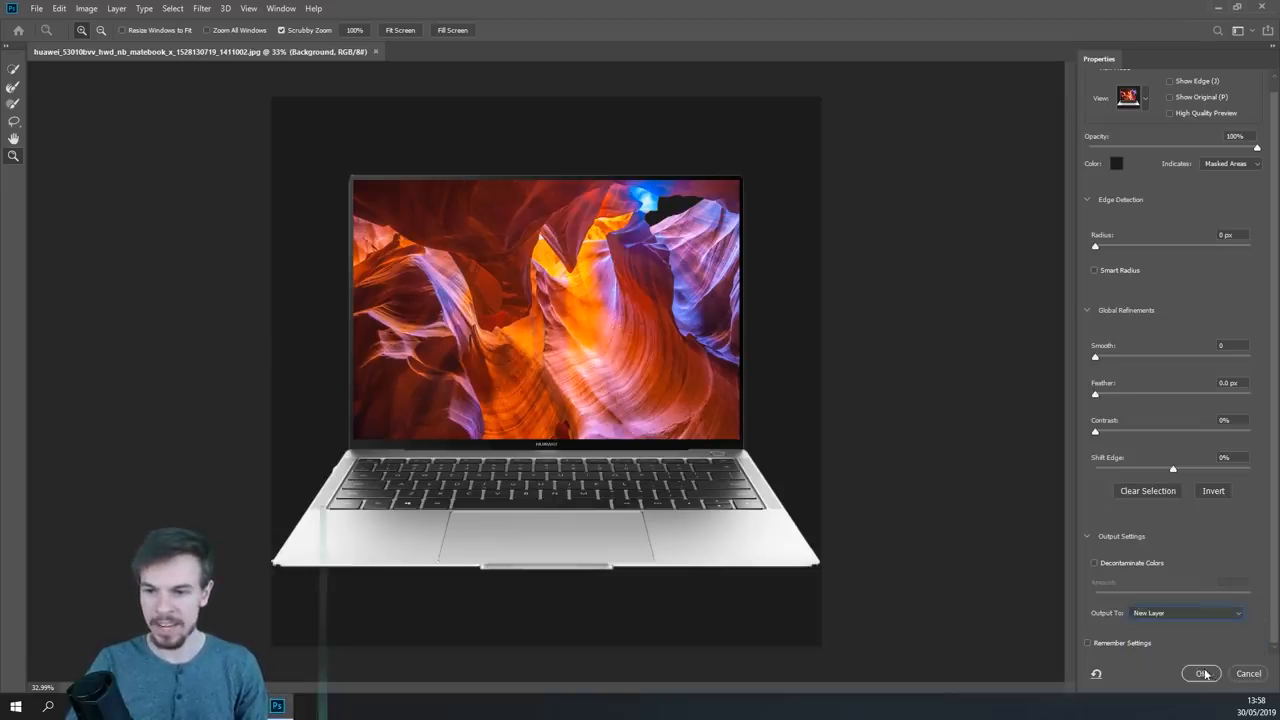
pyautogui.click(1203, 674)
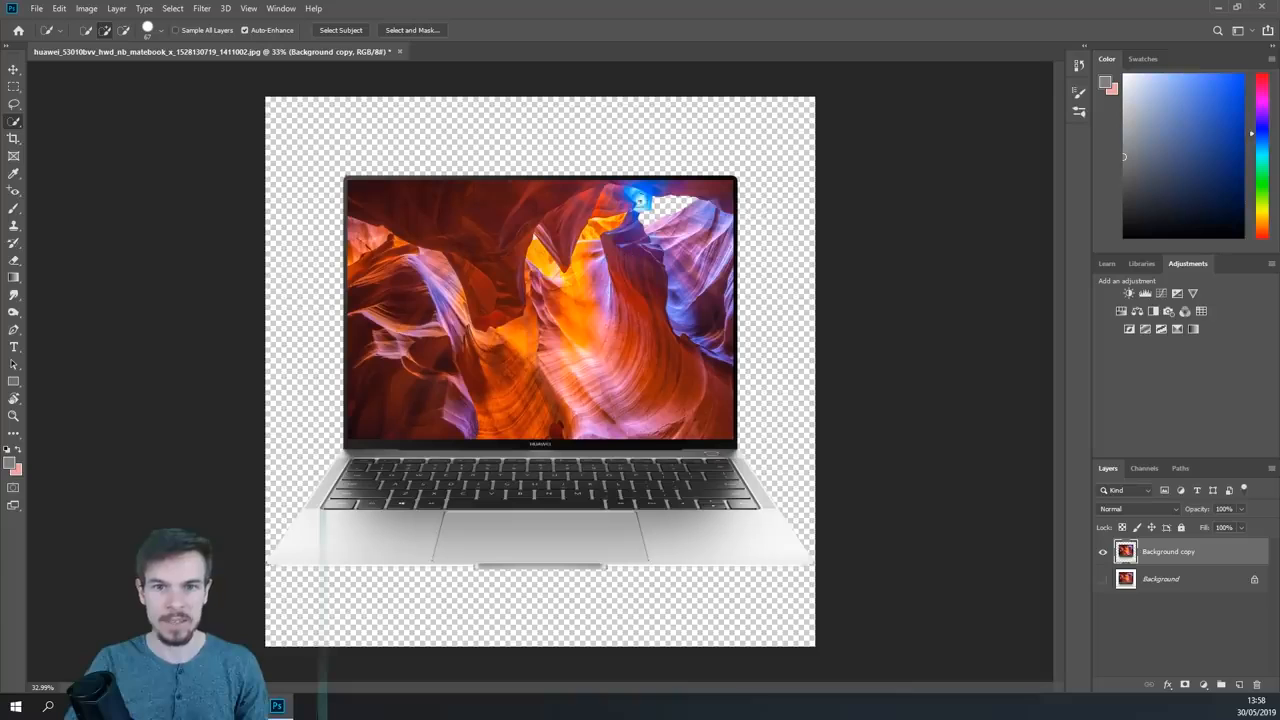
pyautogui.press('z')
pyautogui.moveTo(666, 207); pyautogui.dragTo(716, 224)
pyautogui.moveTo(690, 372)
pyautogui.mouseDown()
pyautogui.moveTo(650, 374)
pyautogui.moveTo(704, 382)
pyautogui.mouseUp()
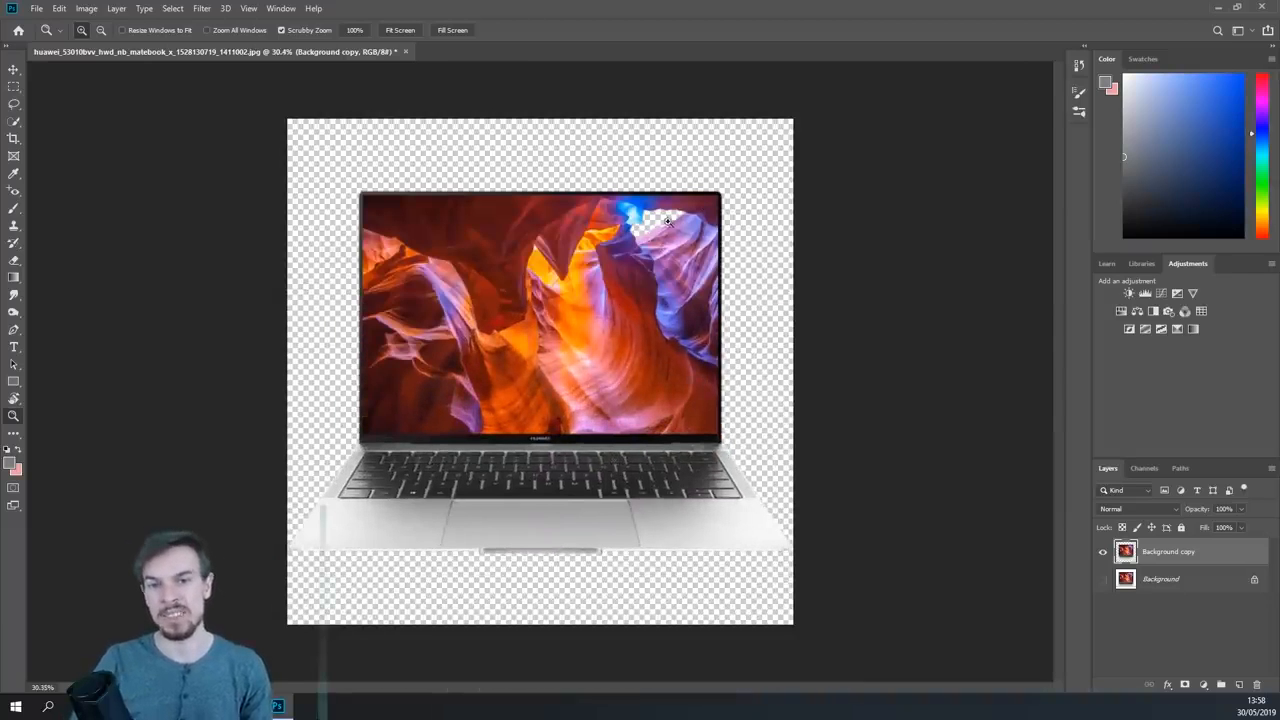
pyautogui.moveTo(580, 315); pyautogui.dragTo(584, 369)
pyautogui.hotkey('ctrl', '0')
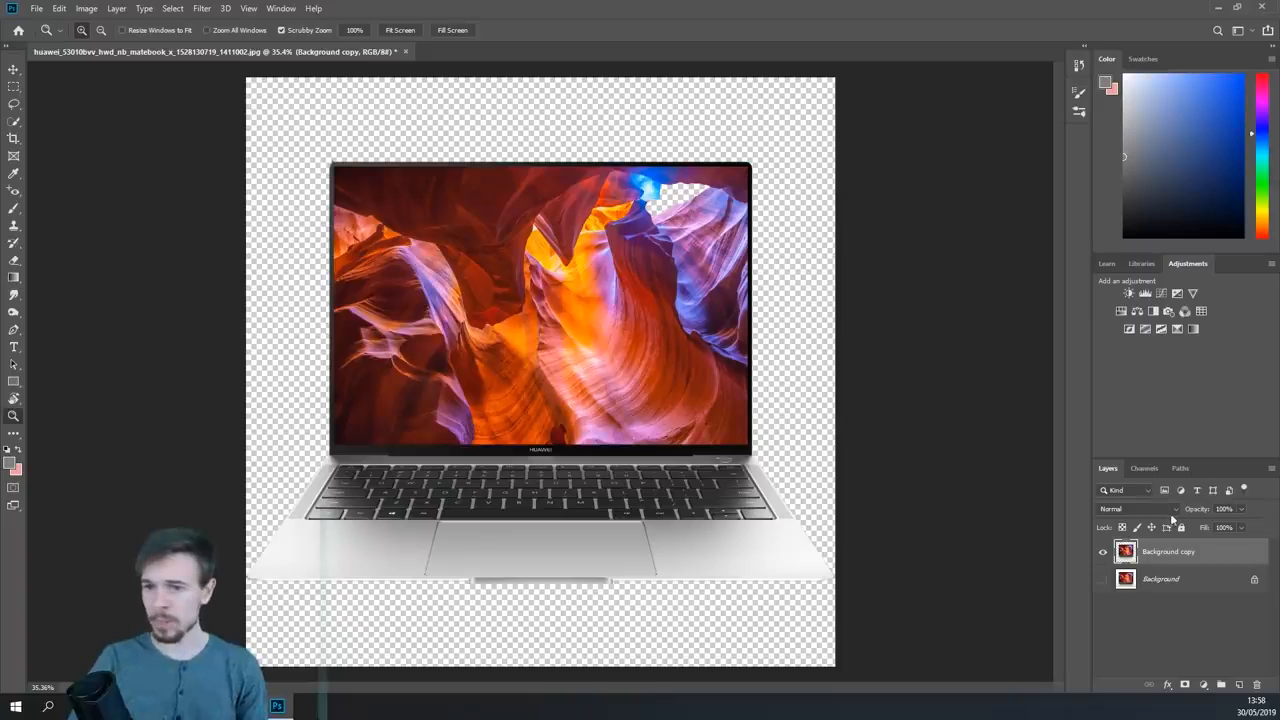
# - Add a Levels adjustment layer above the cut-out laptop with black input 63 and midtone 0.94
pyautogui.click(1146, 292)
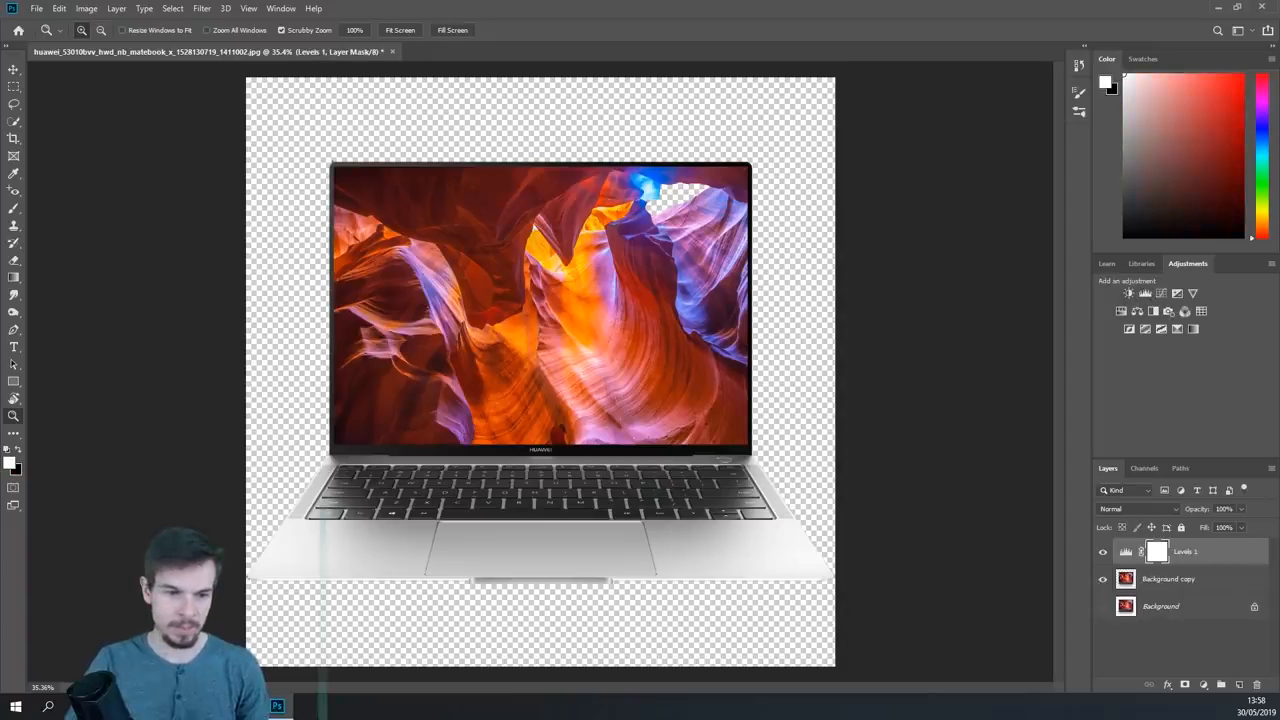
pyautogui.moveTo(949, 383); pyautogui.dragTo(980, 379)
pyautogui.moveTo(814, 385); pyautogui.dragTo(897, 389)
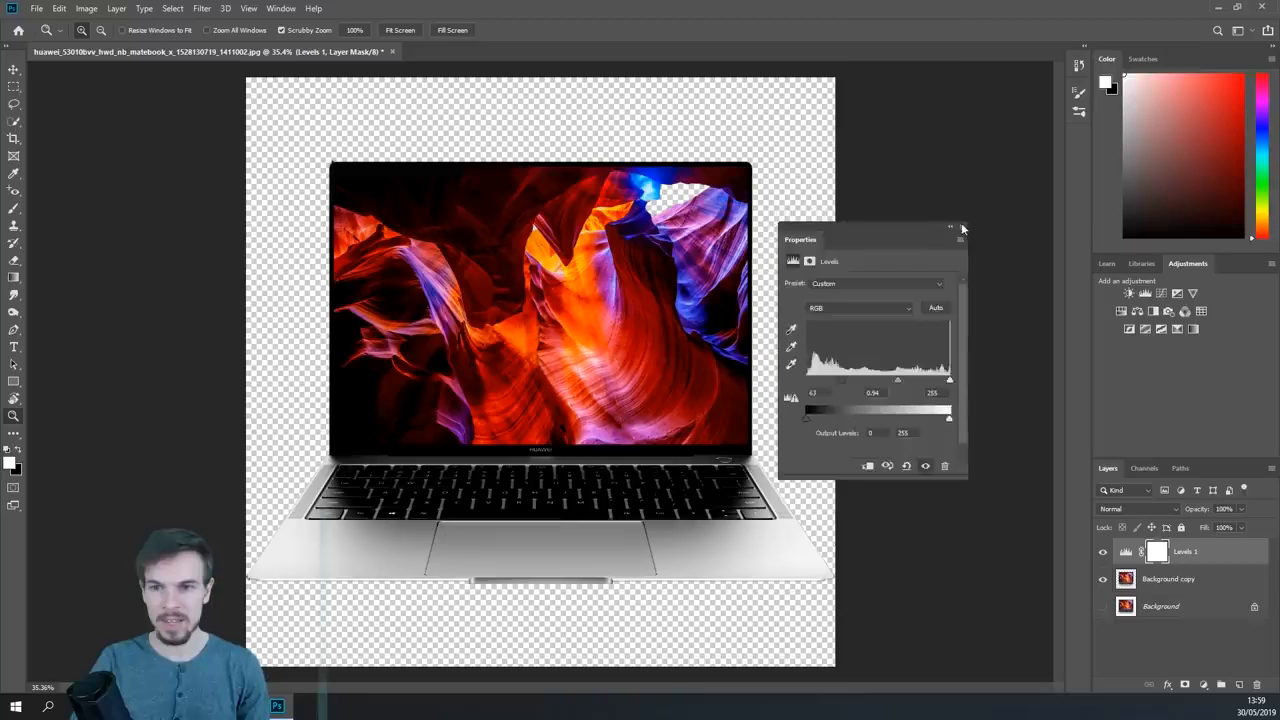
pyautogui.click(961, 228)
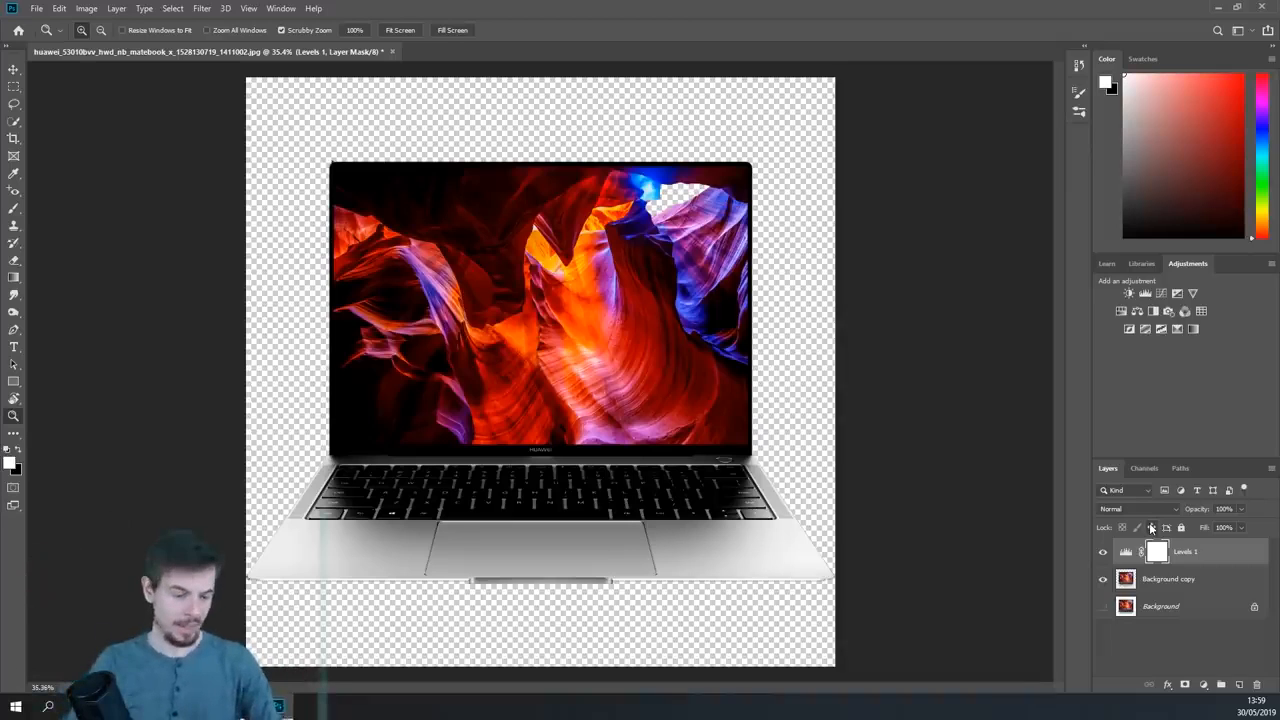
# - Mask out the Levels adjustment across the whole laptop by brushing black on its layer mask
pyautogui.press('b')
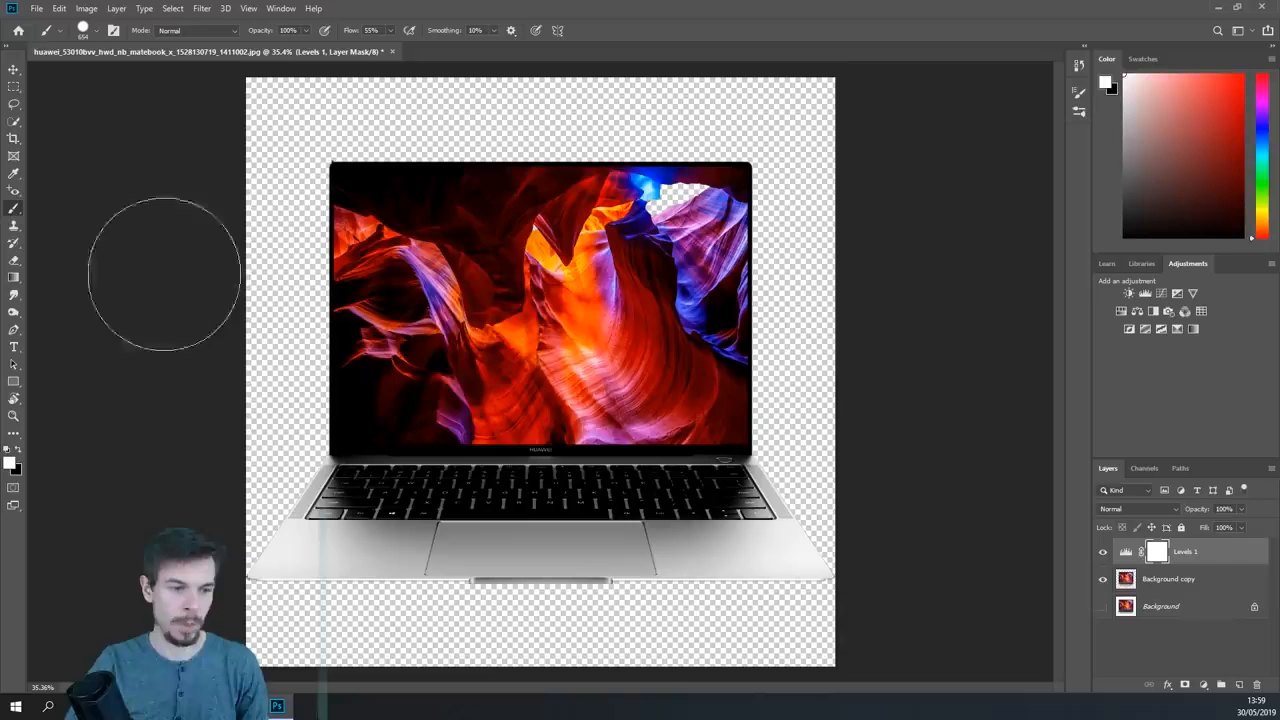
pyautogui.moveTo(523, 308); pyautogui.dragTo(494, 312)
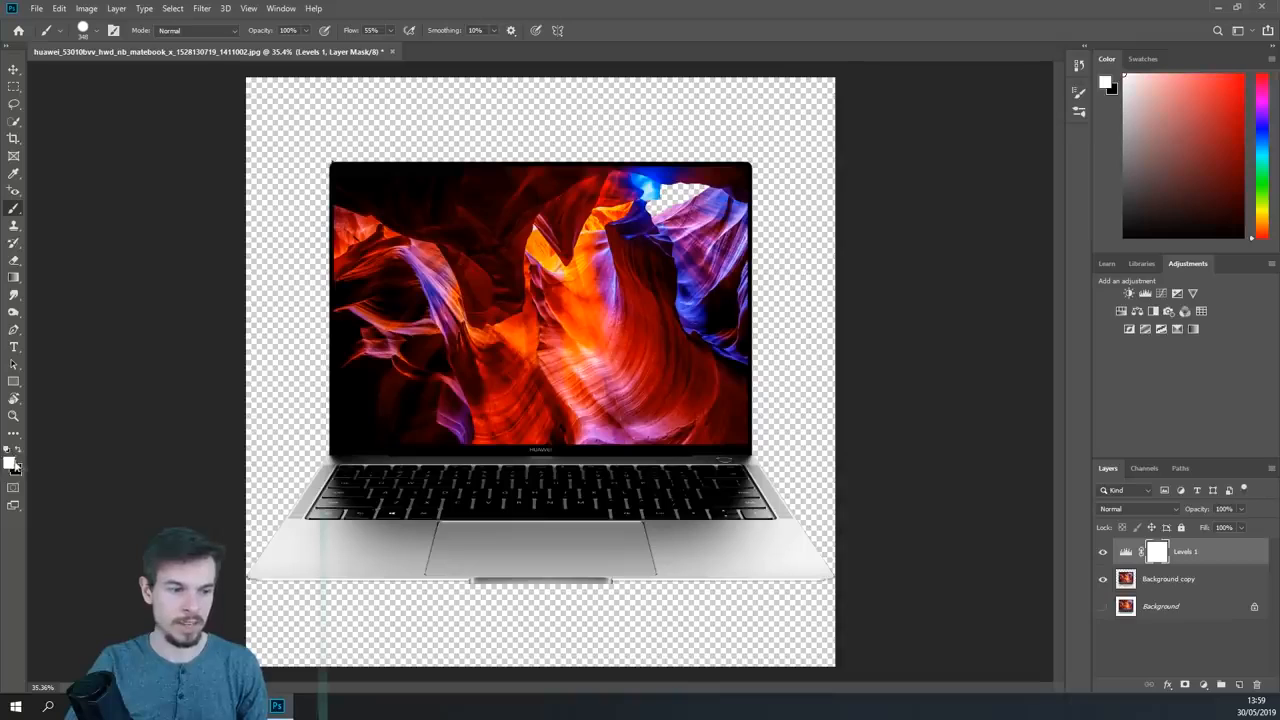
pyautogui.press('x')
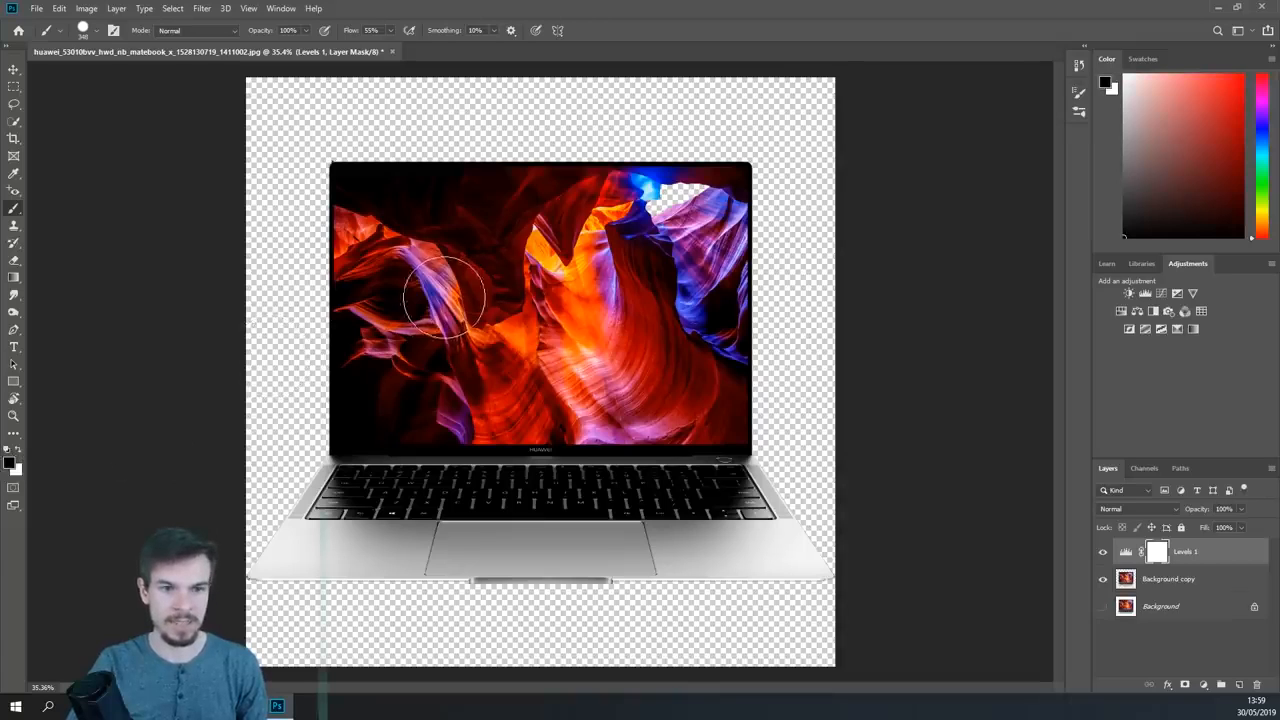
pyautogui.moveTo(800, 400)
pyautogui.mouseDown()
pyautogui.moveTo(480, 372)
pyautogui.moveTo(817, 320)
pyautogui.moveTo(273, 295)
pyautogui.moveTo(780, 216)
pyautogui.moveTo(315, 208)
pyautogui.moveTo(780, 200)
pyautogui.moveTo(660, 180)
pyautogui.moveTo(352, 185)
pyautogui.moveTo(742, 138)
pyautogui.mouseUp()
pyautogui.moveTo(812, 382)
pyautogui.mouseDown()
pyautogui.moveTo(229, 394)
pyautogui.moveTo(790, 500)
pyautogui.moveTo(663, 525)
pyautogui.moveTo(625, 555)
pyautogui.mouseUp()
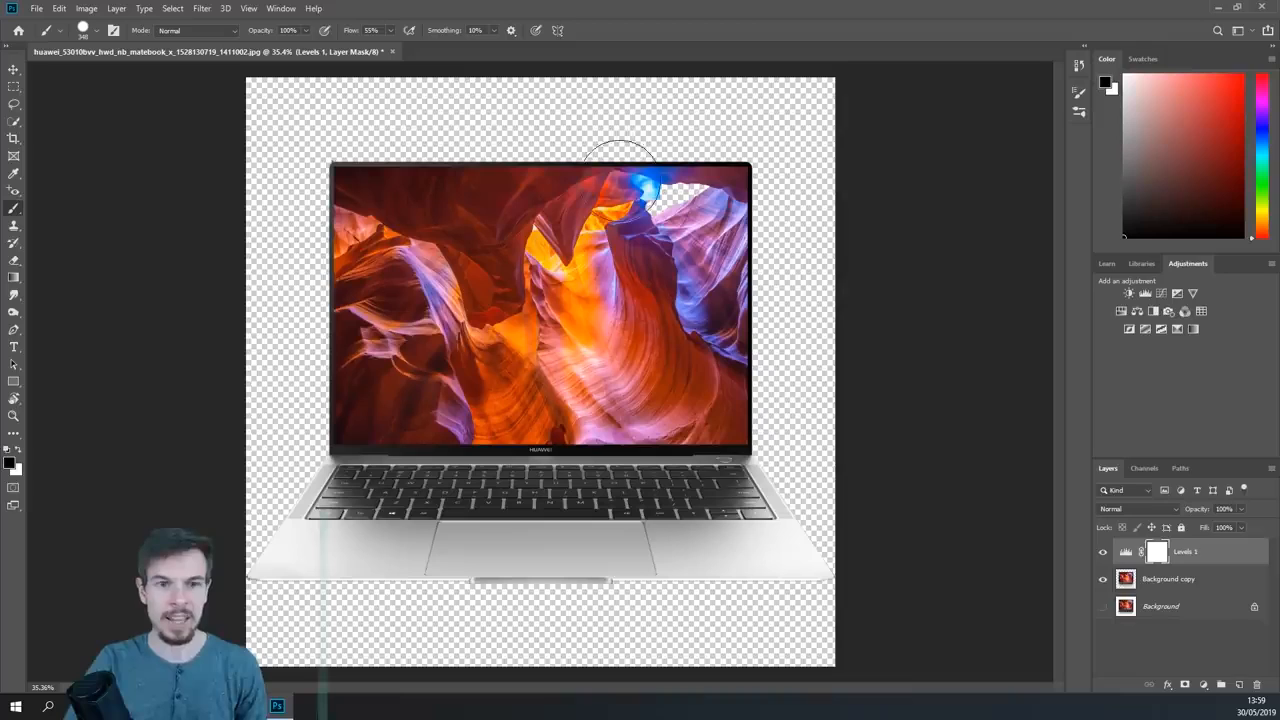
pyautogui.hotkey('ctrl', 'i')
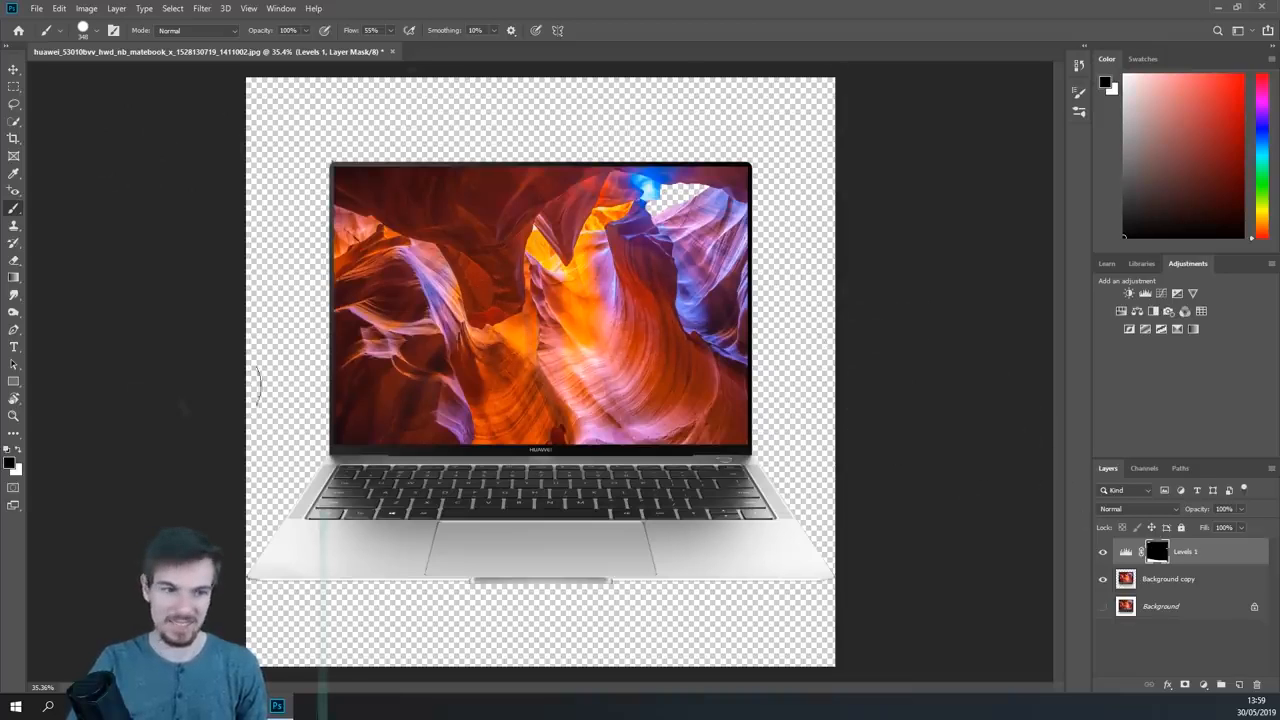
# - Brush white on the Levels mask over the keyboard and base, and black across the lower part of the laptop screen
pyautogui.press('x')
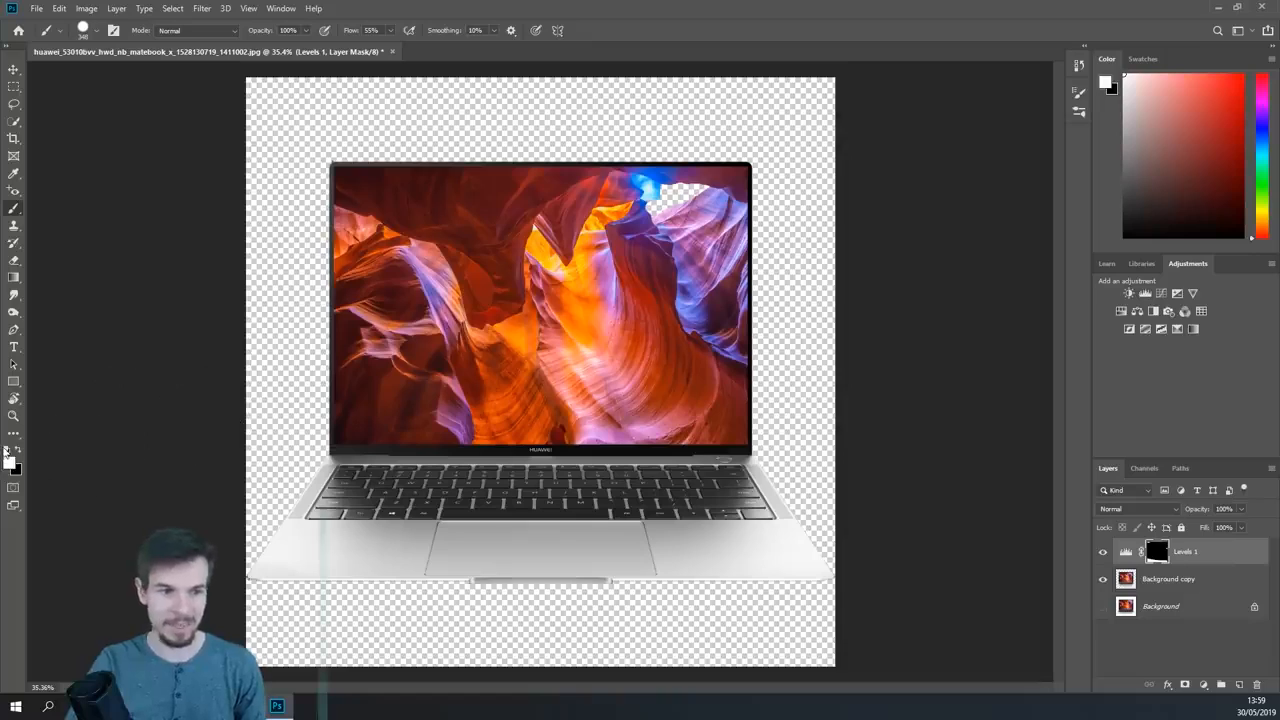
pyautogui.moveTo(782, 537)
pyautogui.mouseDown()
pyautogui.moveTo(397, 537)
pyautogui.moveTo(862, 537)
pyautogui.moveTo(320, 541)
pyautogui.mouseUp()
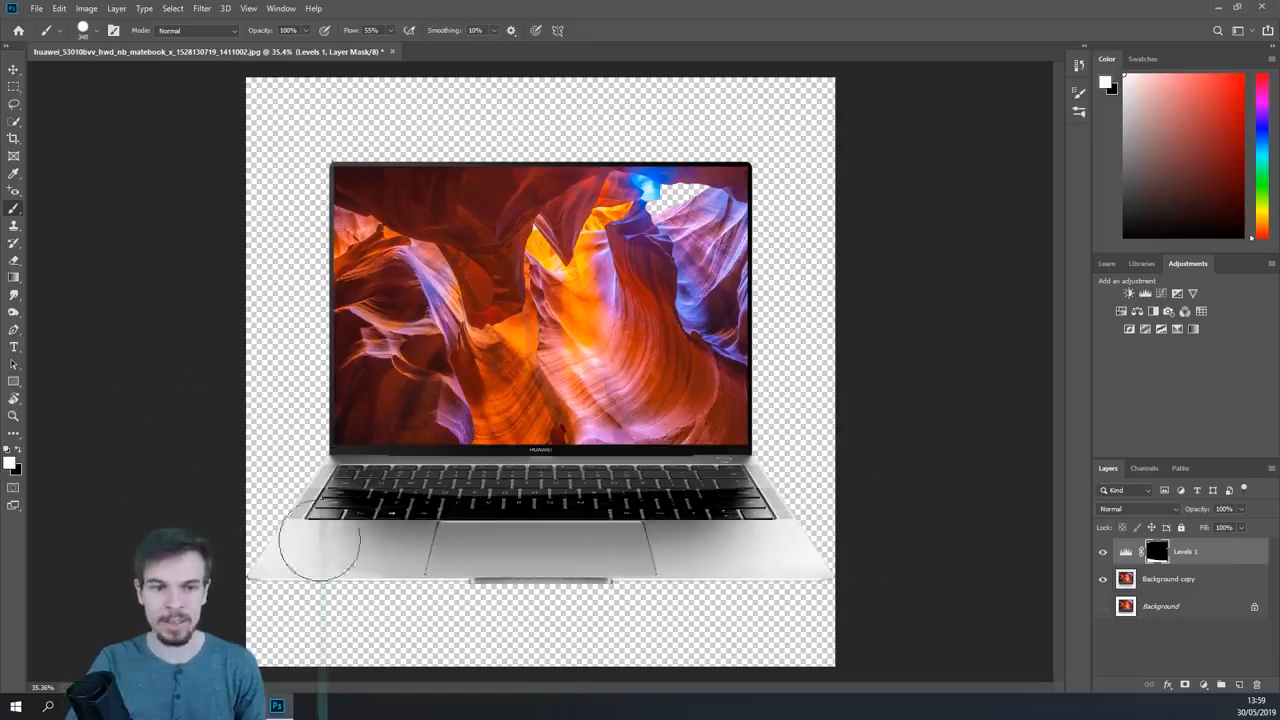
pyautogui.moveTo(305, 478)
pyautogui.mouseDown()
pyautogui.moveTo(786, 491)
pyautogui.moveTo(447, 466)
pyautogui.moveTo(664, 464)
pyautogui.mouseUp()
pyautogui.moveTo(740, 492); pyautogui.dragTo(796, 482)
pyautogui.press('x')
pyautogui.moveTo(335, 420); pyautogui.dragTo(765, 411)
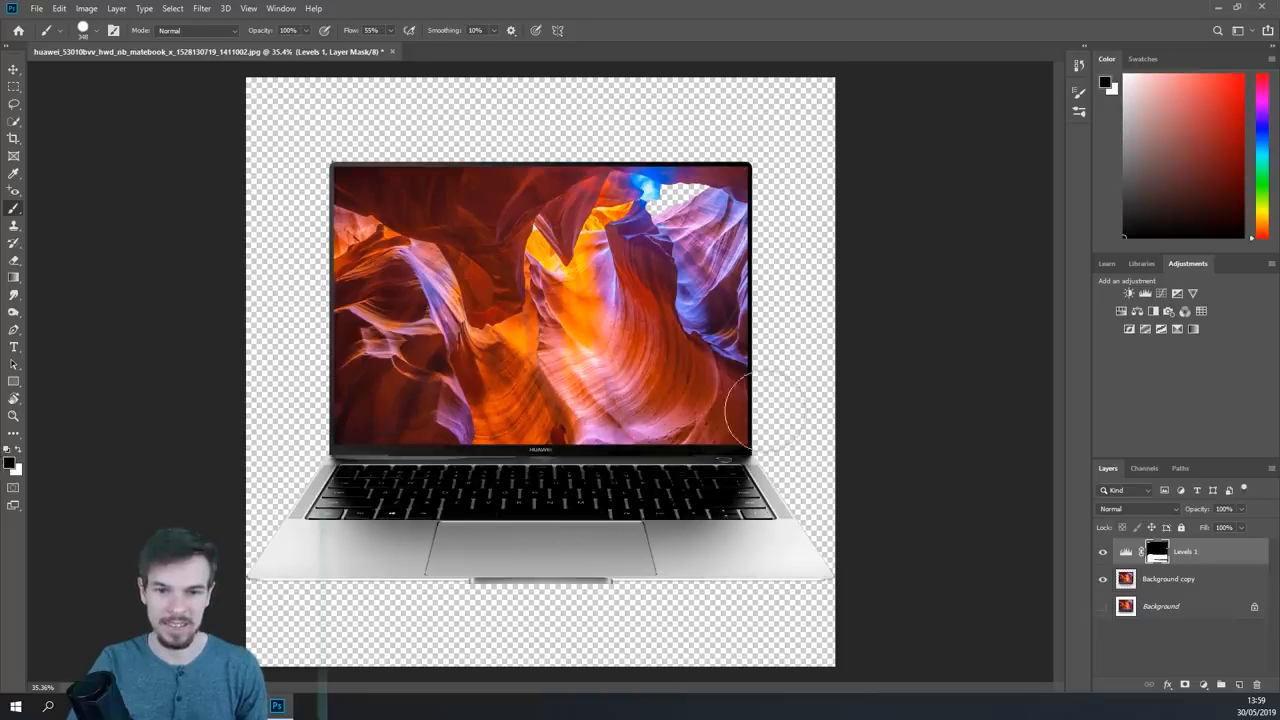
pyautogui.press('z')
pyautogui.moveTo(312, 474)
pyautogui.mouseDown()
pyautogui.moveTo(395, 472)
pyautogui.moveTo(266, 480)
pyautogui.mouseUp()
pyautogui.press('s')
pyautogui.press('x')
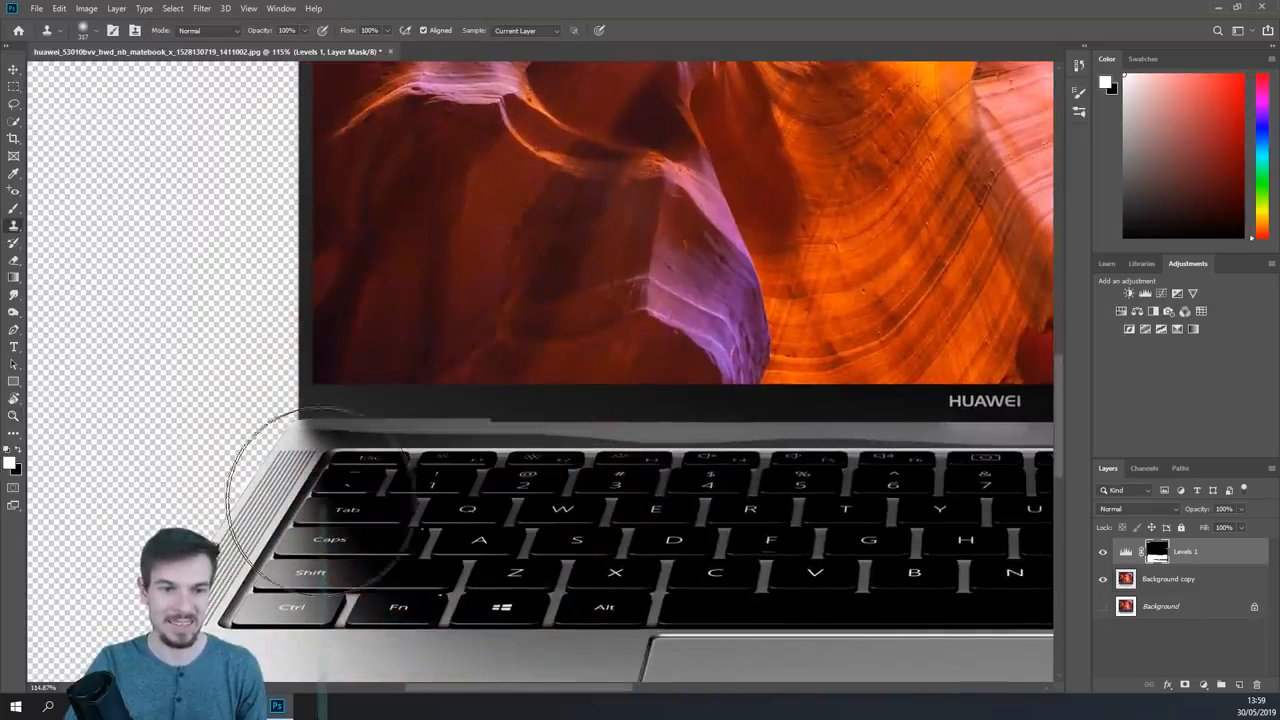
pyautogui.click(318, 500)
pyautogui.click(631, 276)
pyautogui.press('z')
pyautogui.moveTo(872, 338); pyautogui.dragTo(591, 377)
pyautogui.moveTo(711, 364); pyautogui.dragTo(673, 354)
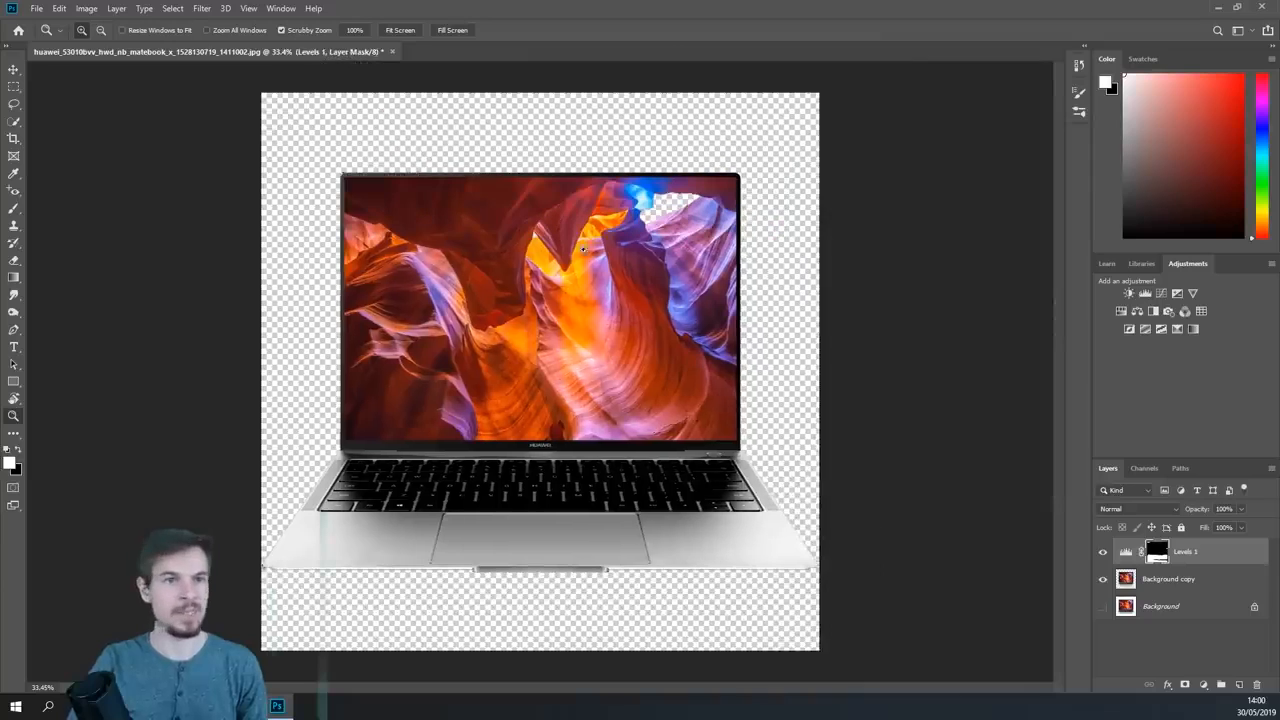
pyautogui.moveTo(753, 314); pyautogui.dragTo(729, 321)
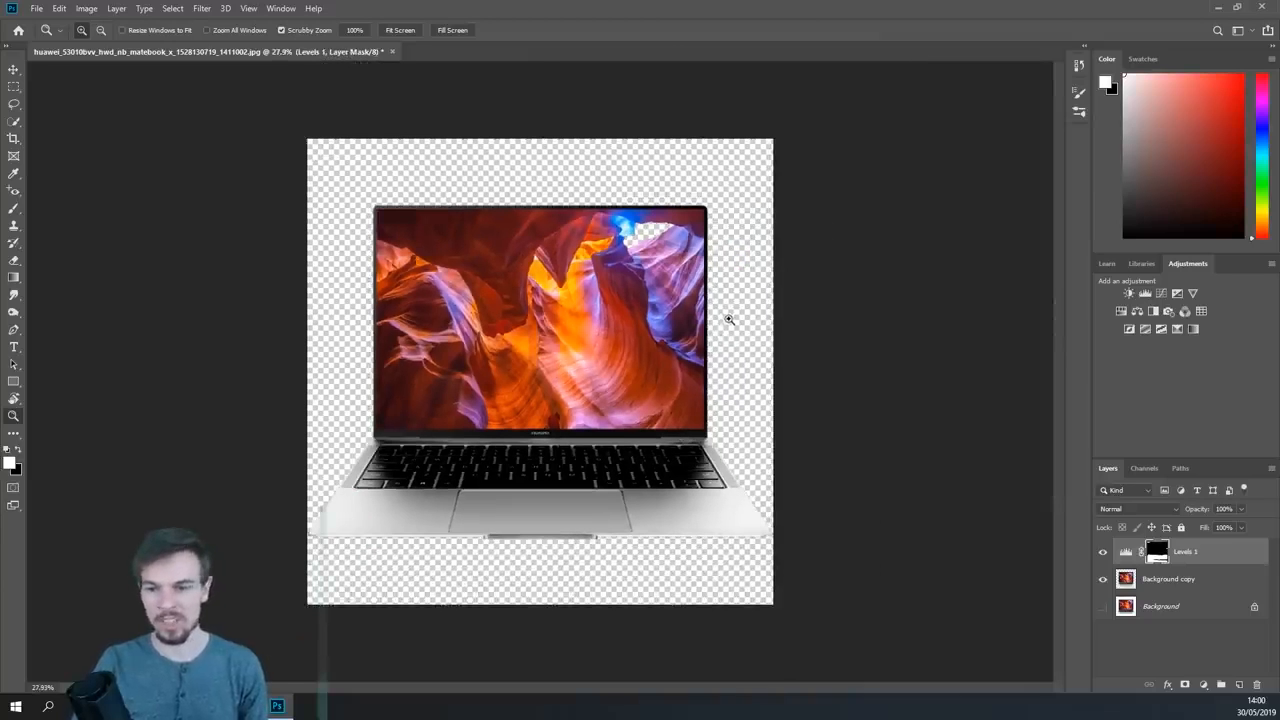
pyautogui.moveTo(639, 412); pyautogui.dragTo(541, 249)
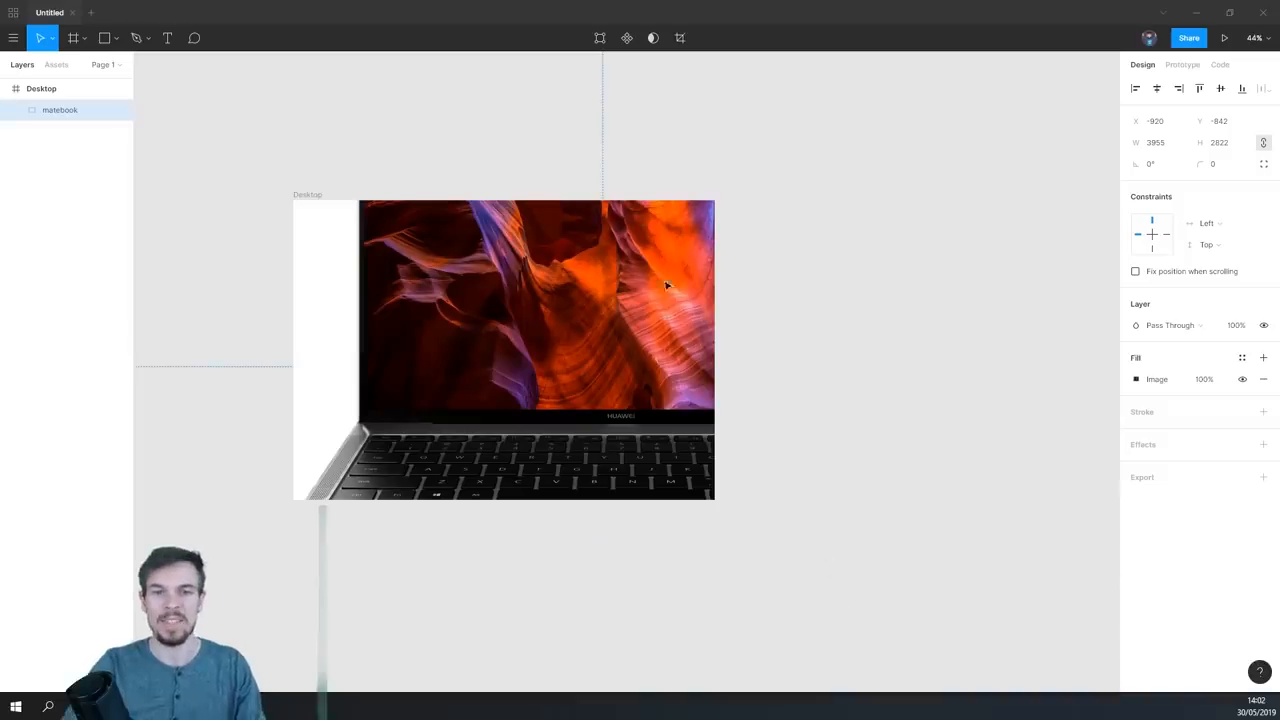
# - In Figma, scale the matebook image down proportionally to about 962 × 686 inside the Desktop frame
pyautogui.scroll(-1, 606, 354)
pyautogui.moveTo(551, 409); pyautogui.dragTo(646, 425)
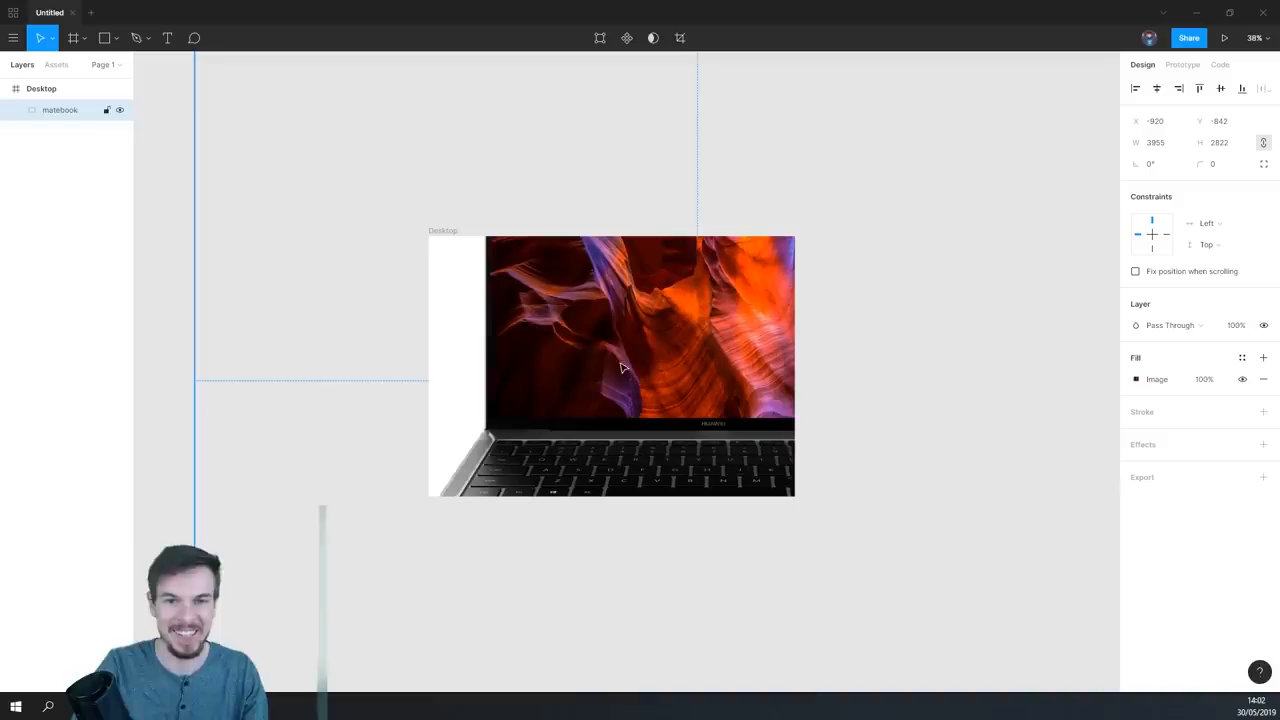
pyautogui.scroll(-5, 573, 300)
pyautogui.moveTo(481, 214); pyautogui.dragTo(673, 422)
pyautogui.scroll(1, 659, 348)
pyautogui.scroll(7, 664, 355)
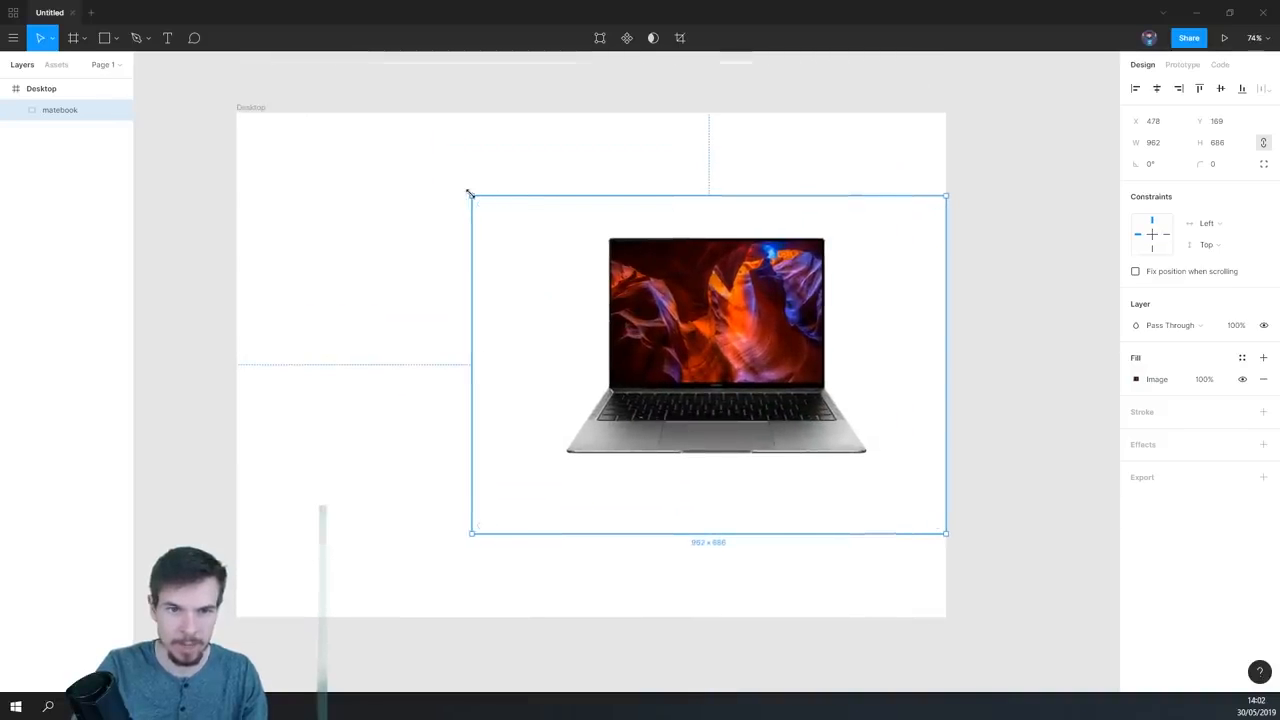
# - Scale the matebook image to about 827 × 589 and position it at about X 587, Y 226 in the Desktop frame
pyautogui.moveTo(471, 195); pyautogui.dragTo(588, 303)
pyautogui.moveTo(775, 413); pyautogui.dragTo(726, 370)
pyautogui.moveTo(685, 465); pyautogui.dragTo(709, 532)
pyautogui.moveTo(552, 300); pyautogui.dragTo(514, 271)
pyautogui.scroll(-2, 760, 400)
pyautogui.moveTo(716, 376); pyautogui.dragTo(755, 395)
pyautogui.scroll(-1, 770, 440)
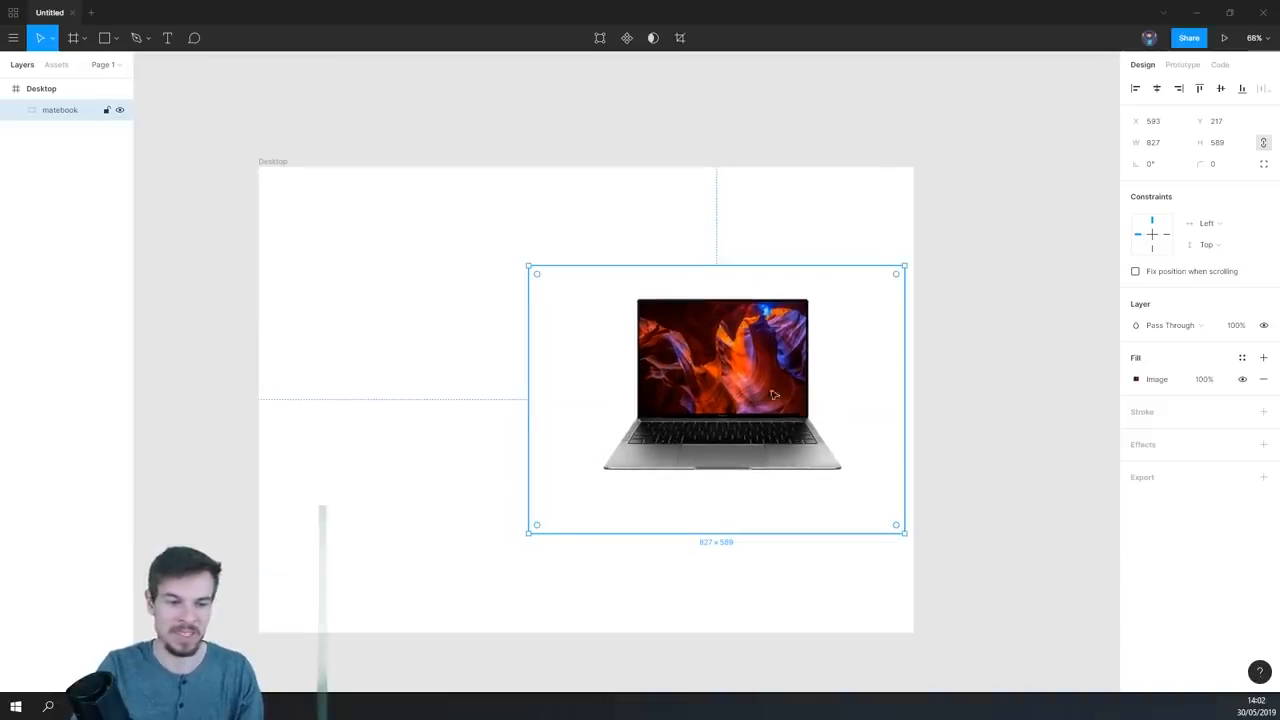
pyautogui.moveTo(612, 568); pyautogui.dragTo(714, 558)
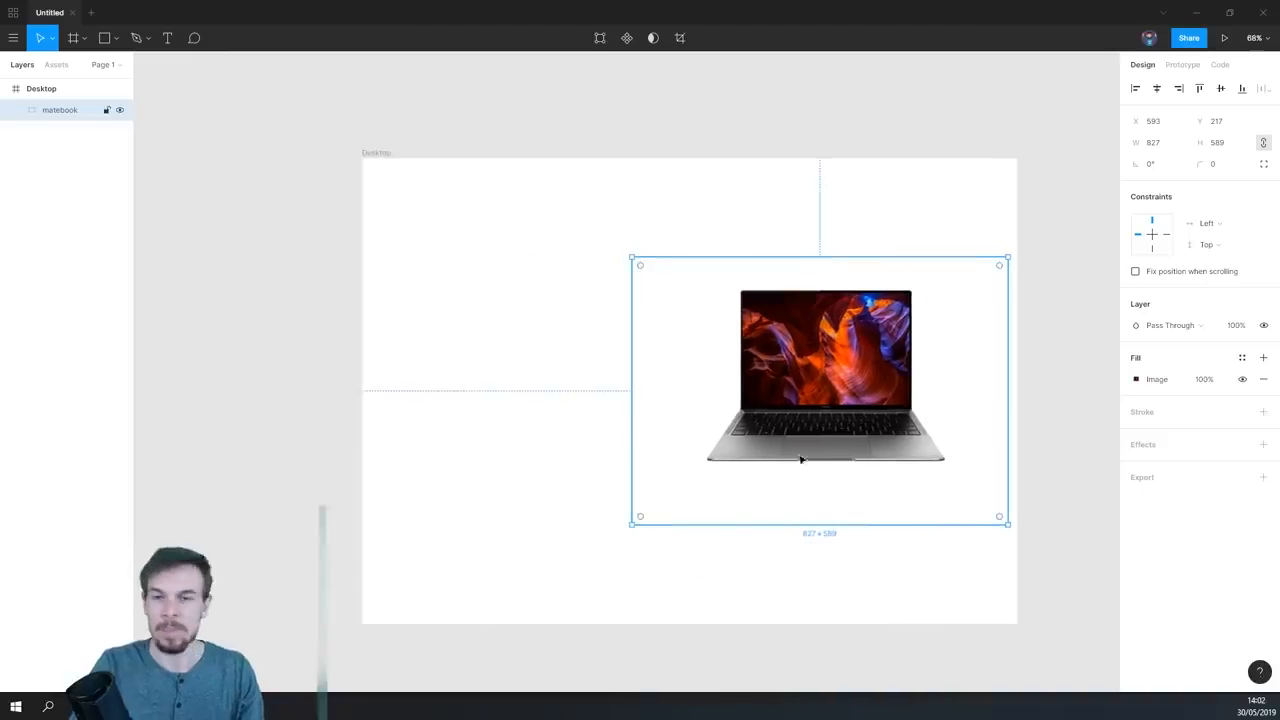
pyautogui.moveTo(1015, 411); pyautogui.dragTo(966, 416)
pyautogui.moveTo(841, 400); pyautogui.dragTo(836, 391)
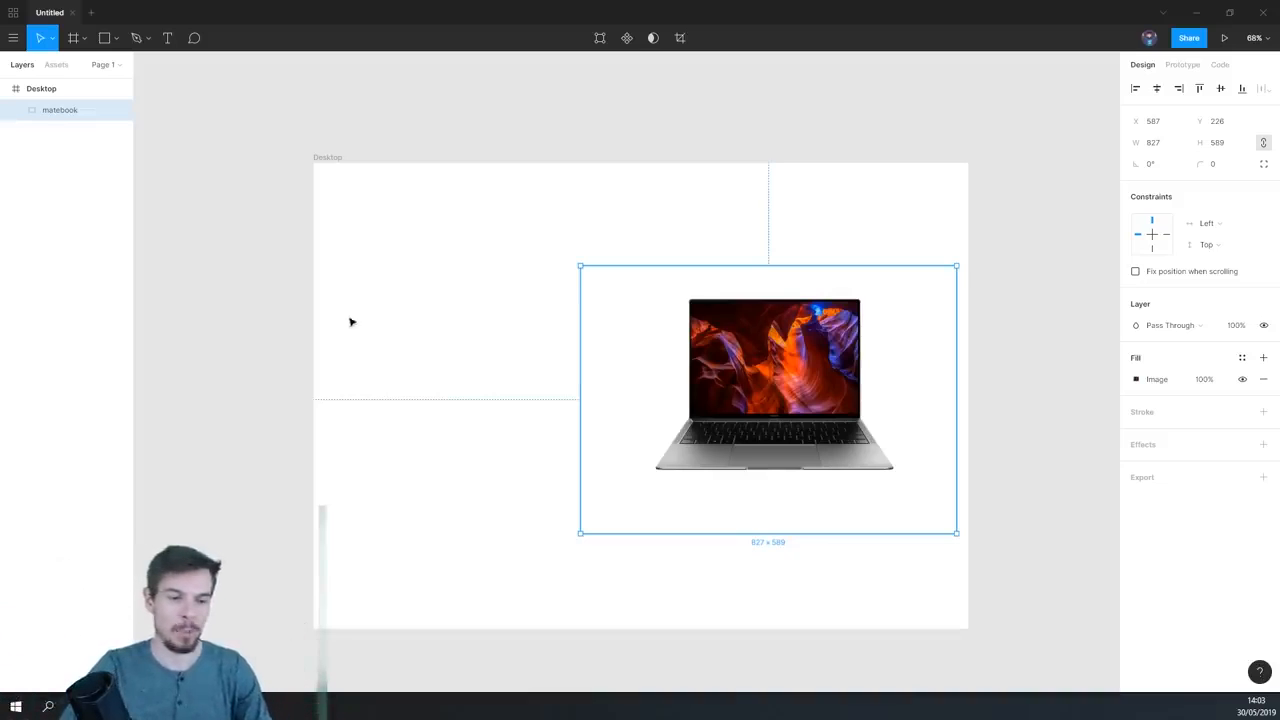
# - Add a text box of about 652 × 211 beside the laptop in the Desktop frame, reading "Laptop for the future"
pyautogui.click(384, 329)
pyautogui.click(175, 46)
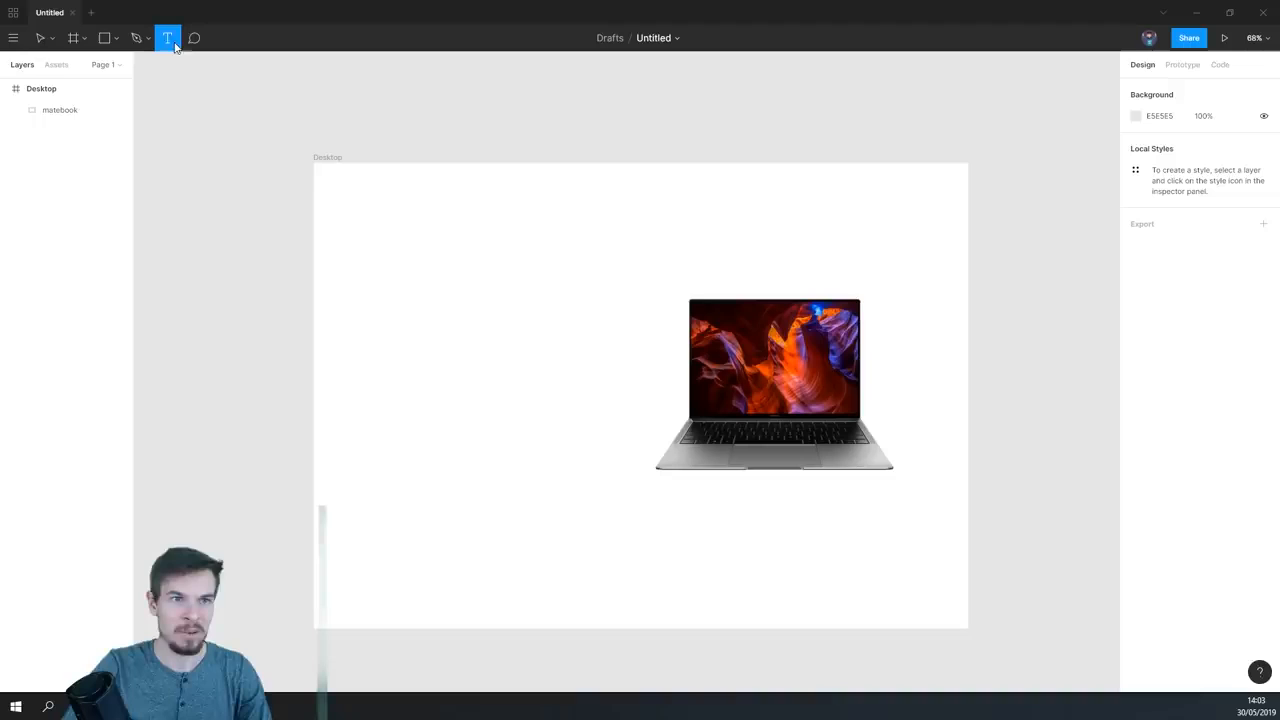
pyautogui.moveTo(344, 266); pyautogui.dragTo(641, 362)
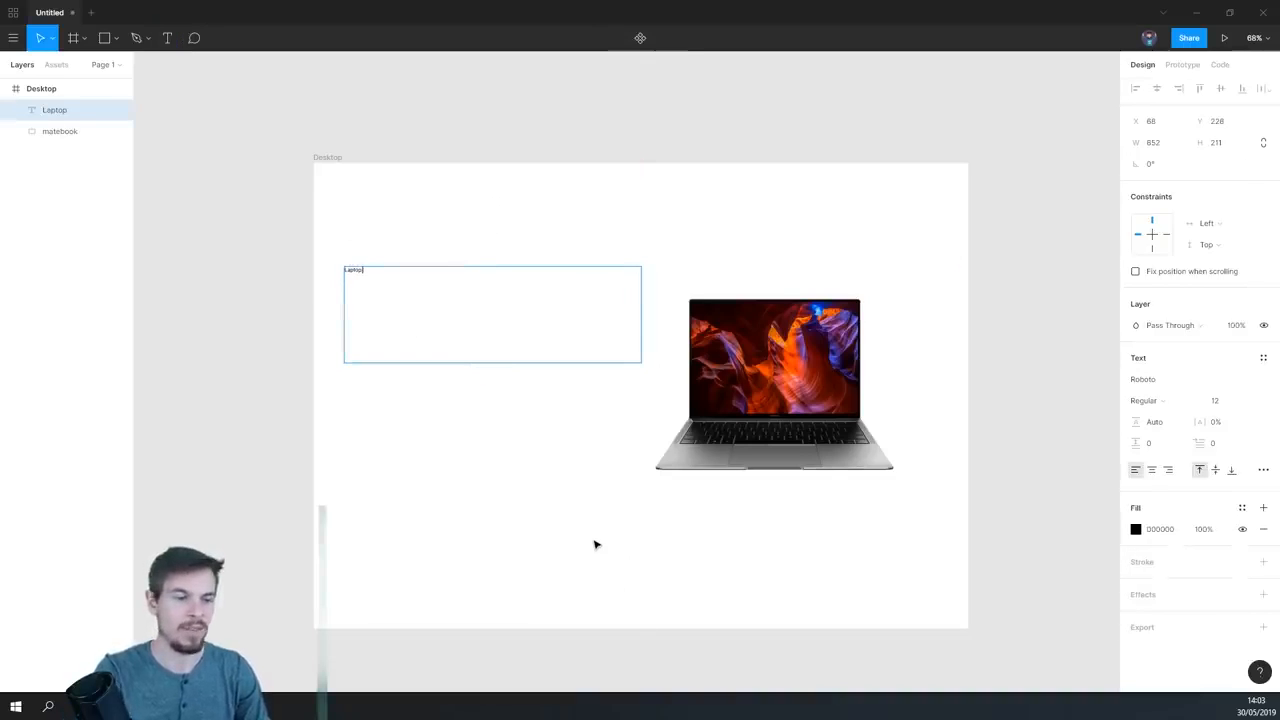
pyautogui.write('Laptop for the future')
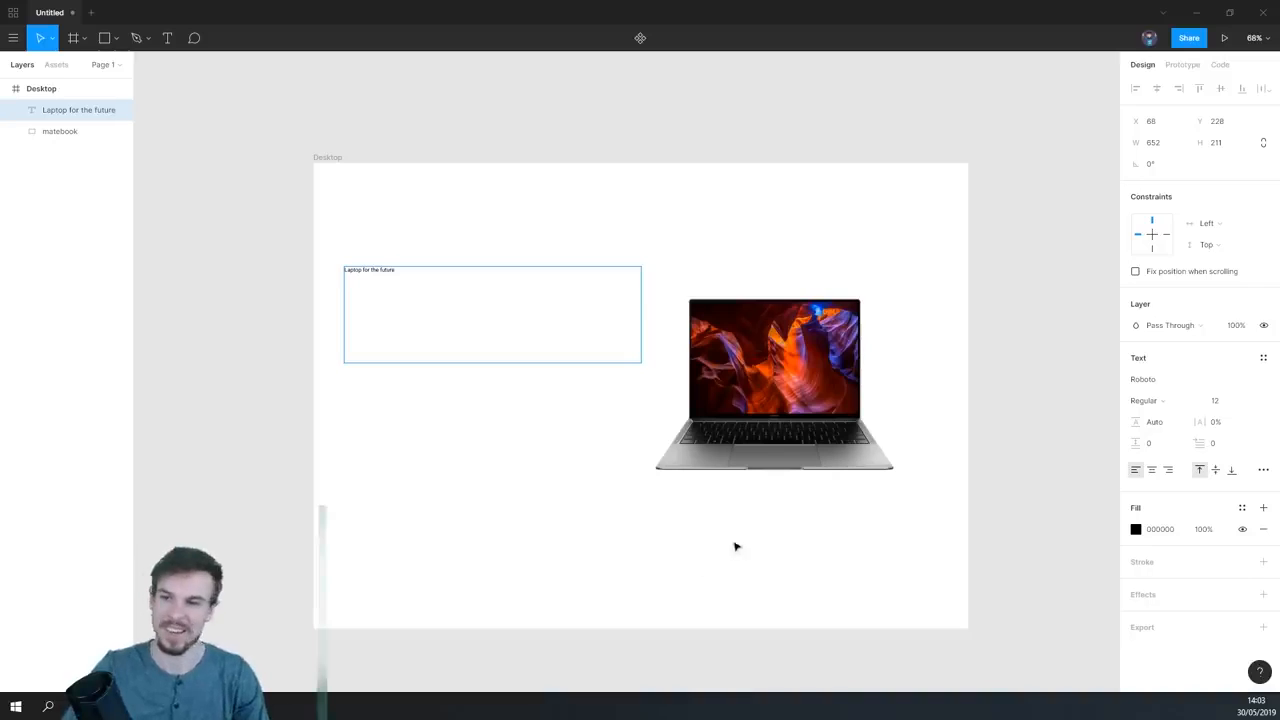
# - Set the font size of the whole "Laptop for the future" heading to 48
pyautogui.hotkey('ctrl', 'a')
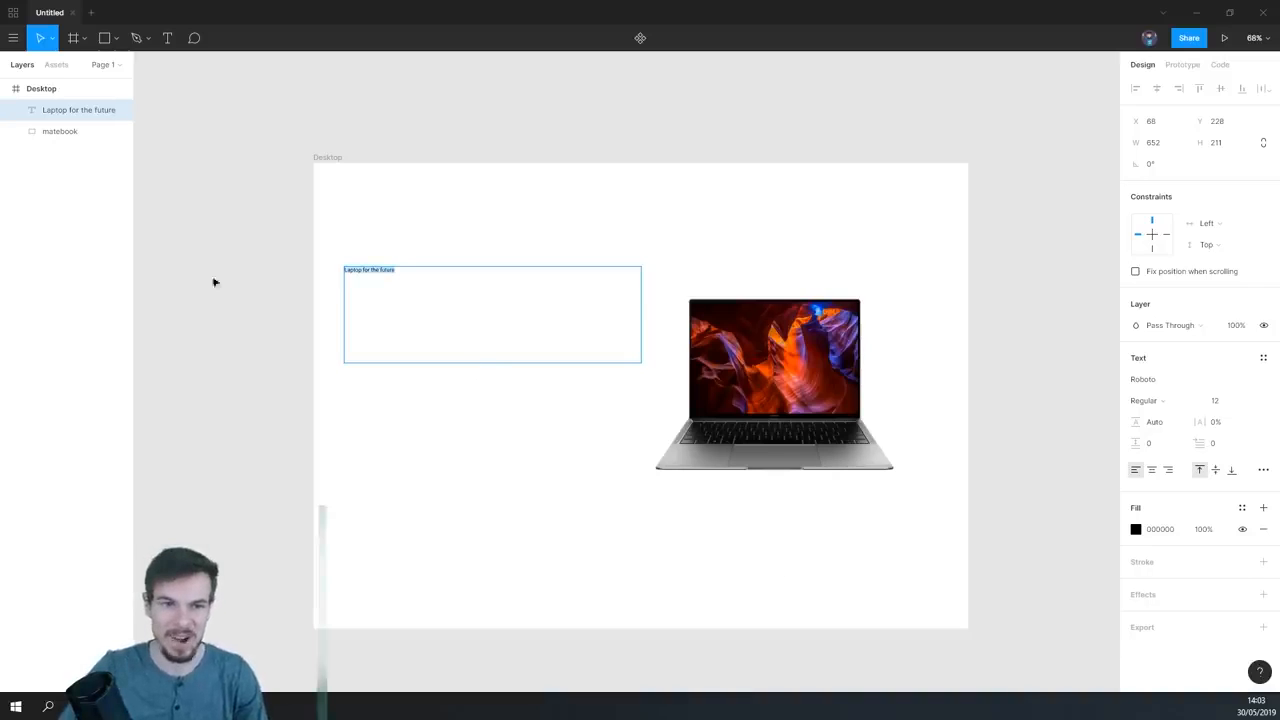
pyautogui.click(1248, 400)
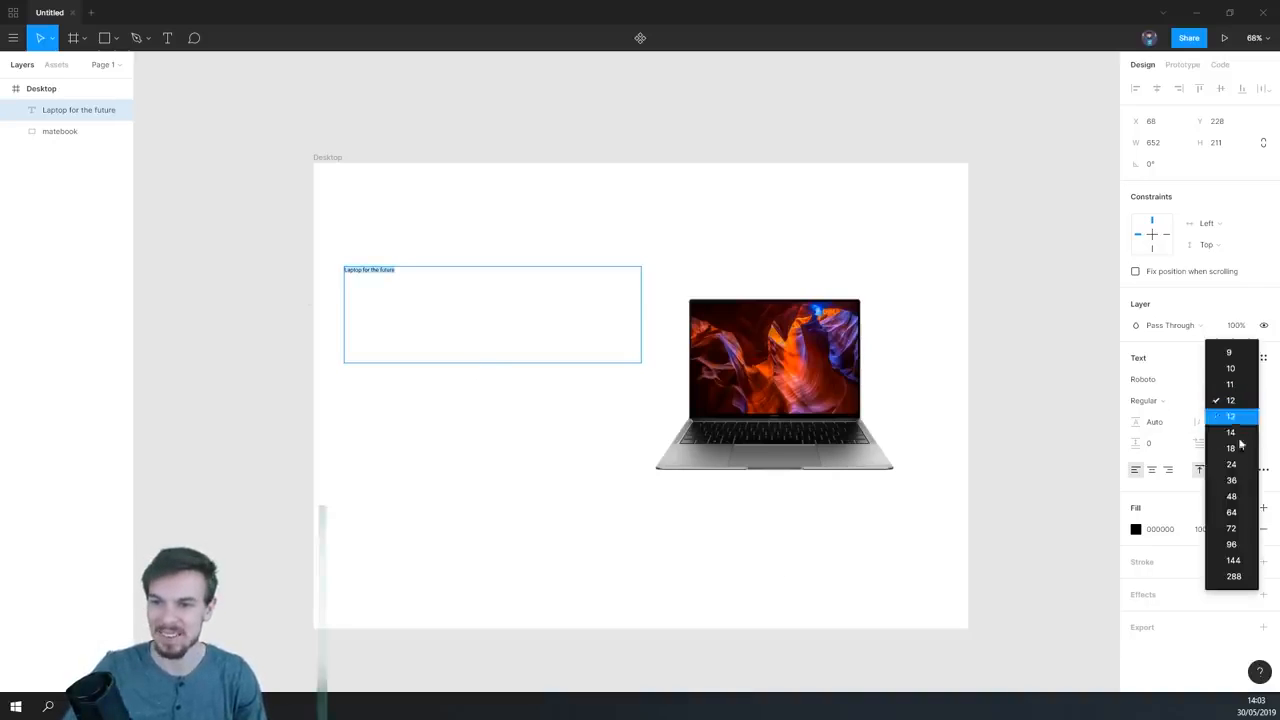
pyautogui.click(1232, 496)
# - Move the "Laptop for the future" heading to about X 148, Y 310 in the Desktop frame
pyautogui.scroll(1, 708, 404)
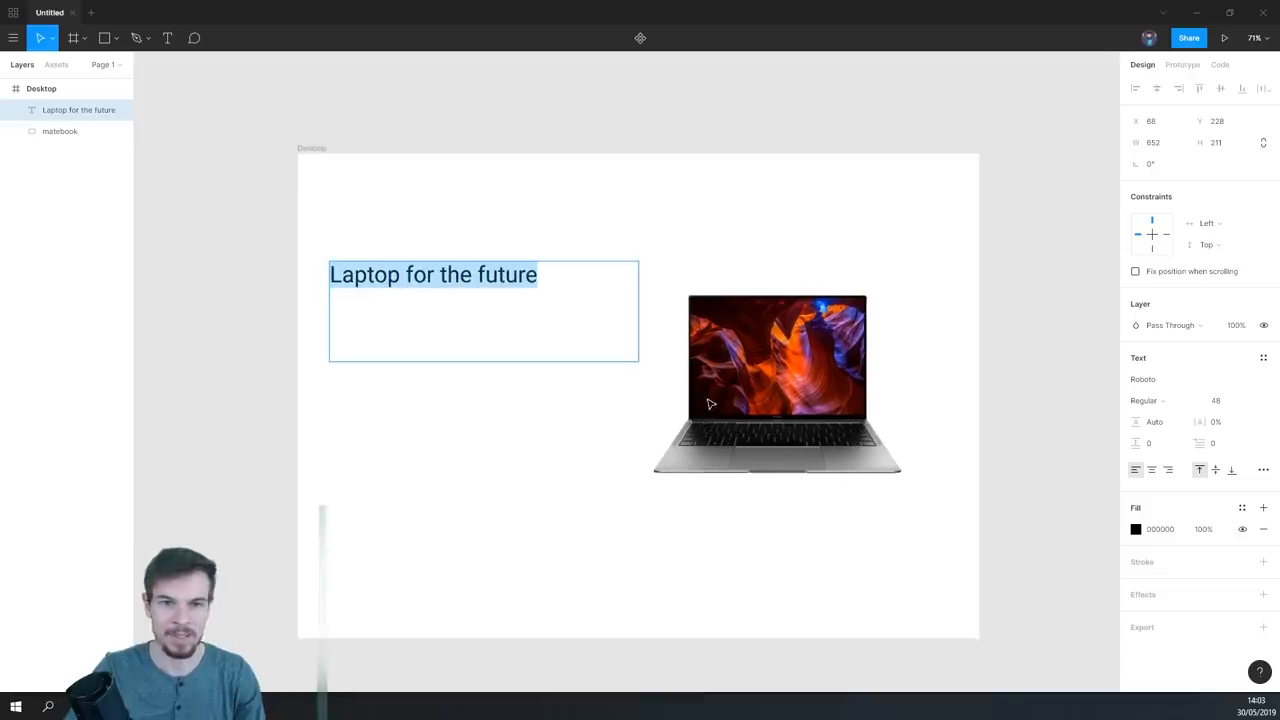
pyautogui.press('Escape')
pyautogui.click(460, 388)
pyautogui.moveTo(454, 309); pyautogui.dragTo(478, 318)
pyautogui.click(506, 529)
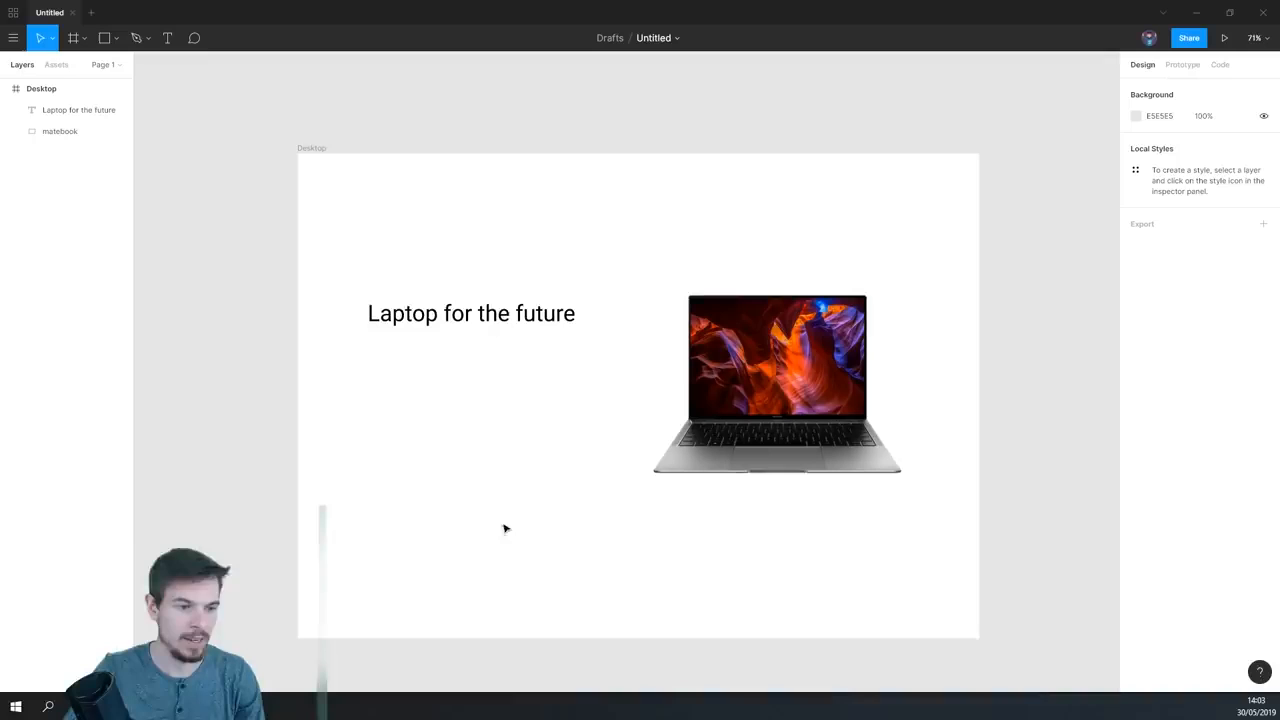
# - Add a text box of about 599 × 164 below the heading reading "The new 14 inch bezeless display oferring a 4k display with touch screen."
pyautogui.click(168, 38)
pyautogui.moveTo(366, 345); pyautogui.dragTo(649, 422)
pyautogui.write('The new 14 inch bezeless ')
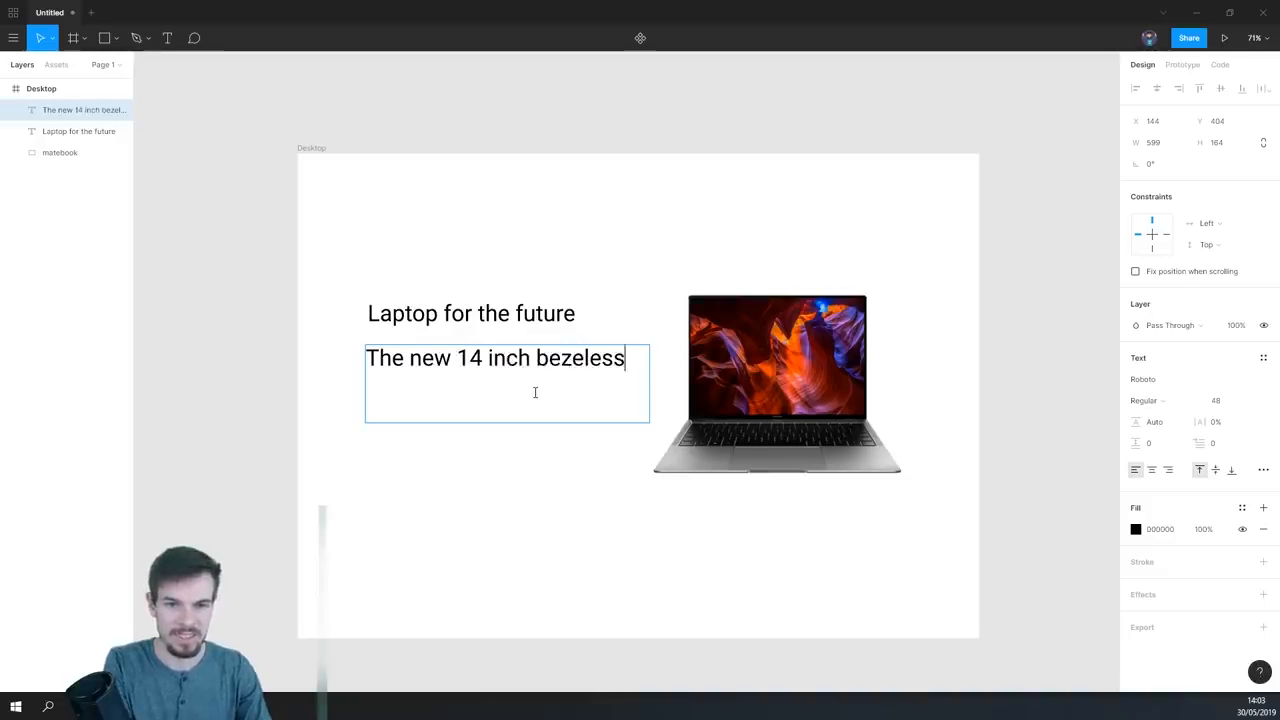
pyautogui.write('display oferring ')
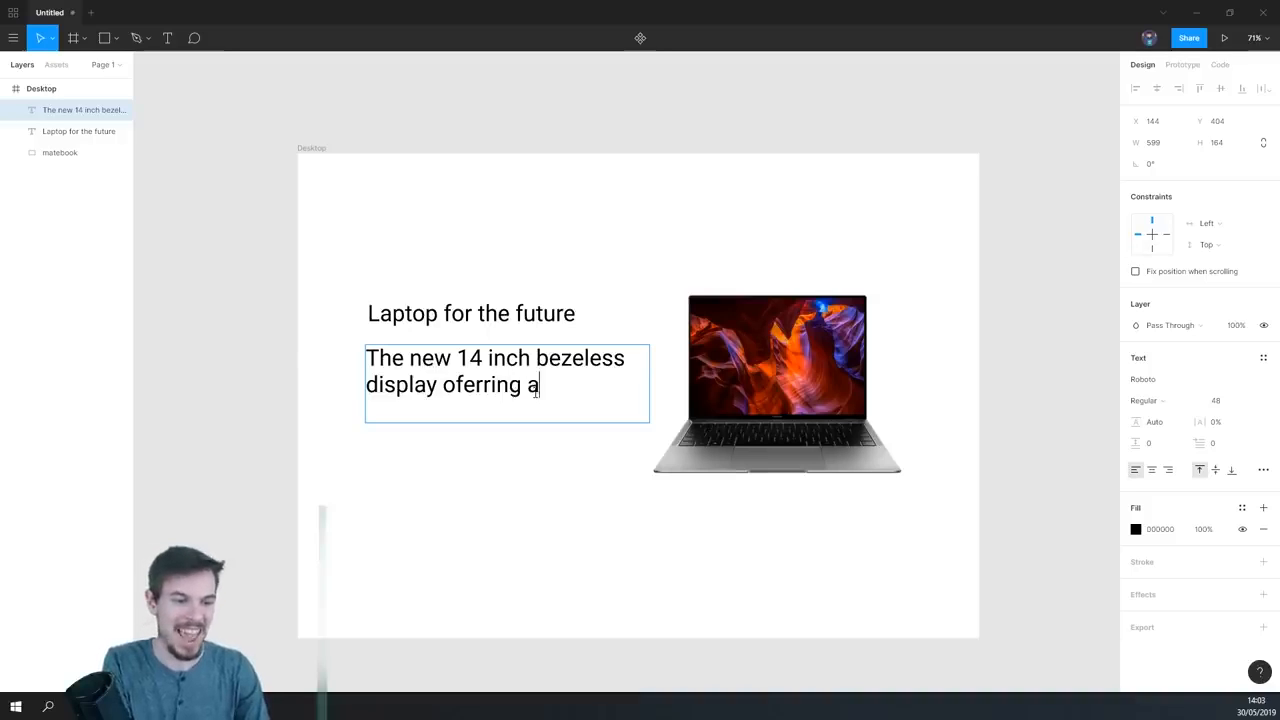
pyautogui.write('a 4k si')
pyautogui.press('BackSpace')
pyautogui.press('BackSpace')
pyautogui.write('display')
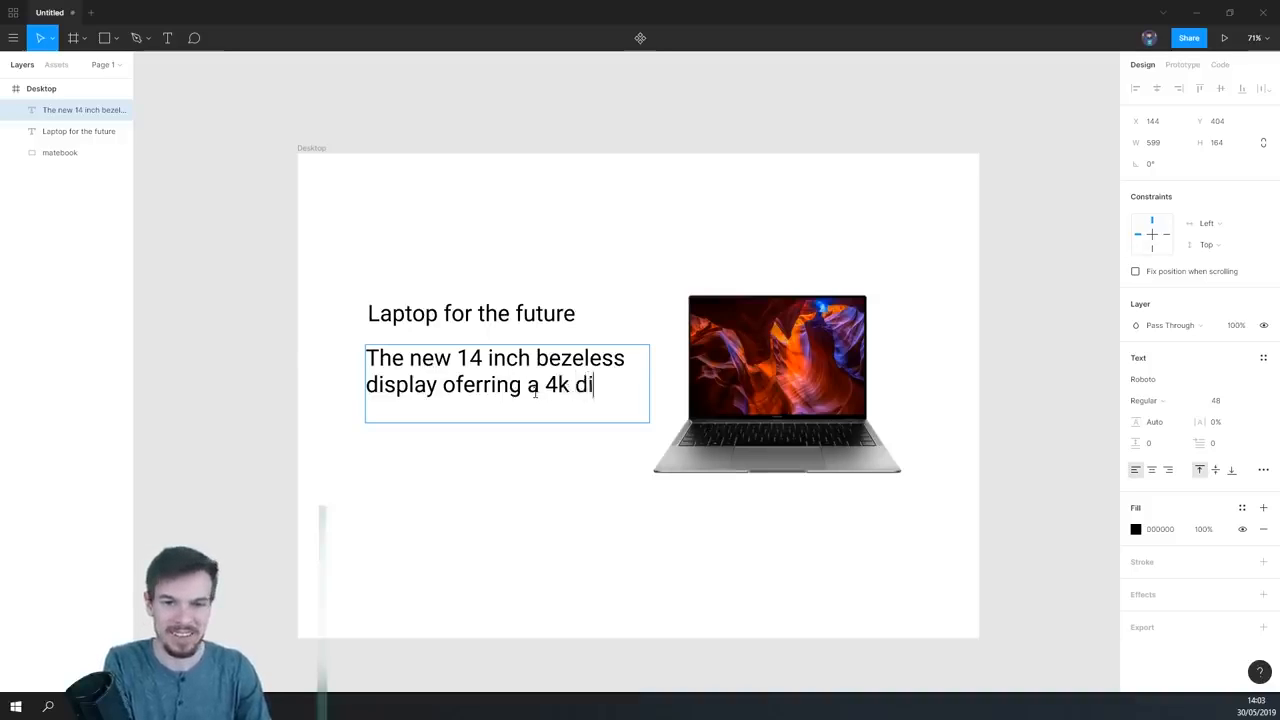
pyautogui.write(' with')
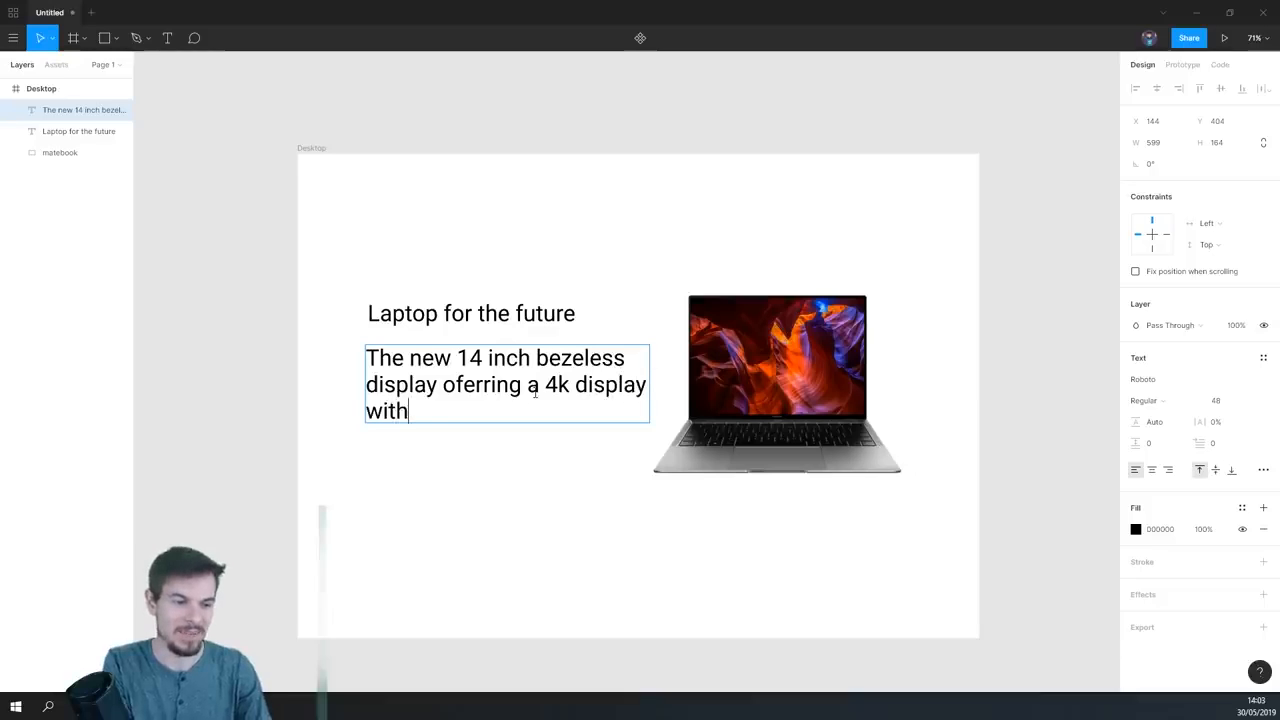
pyautogui.write(' touch')
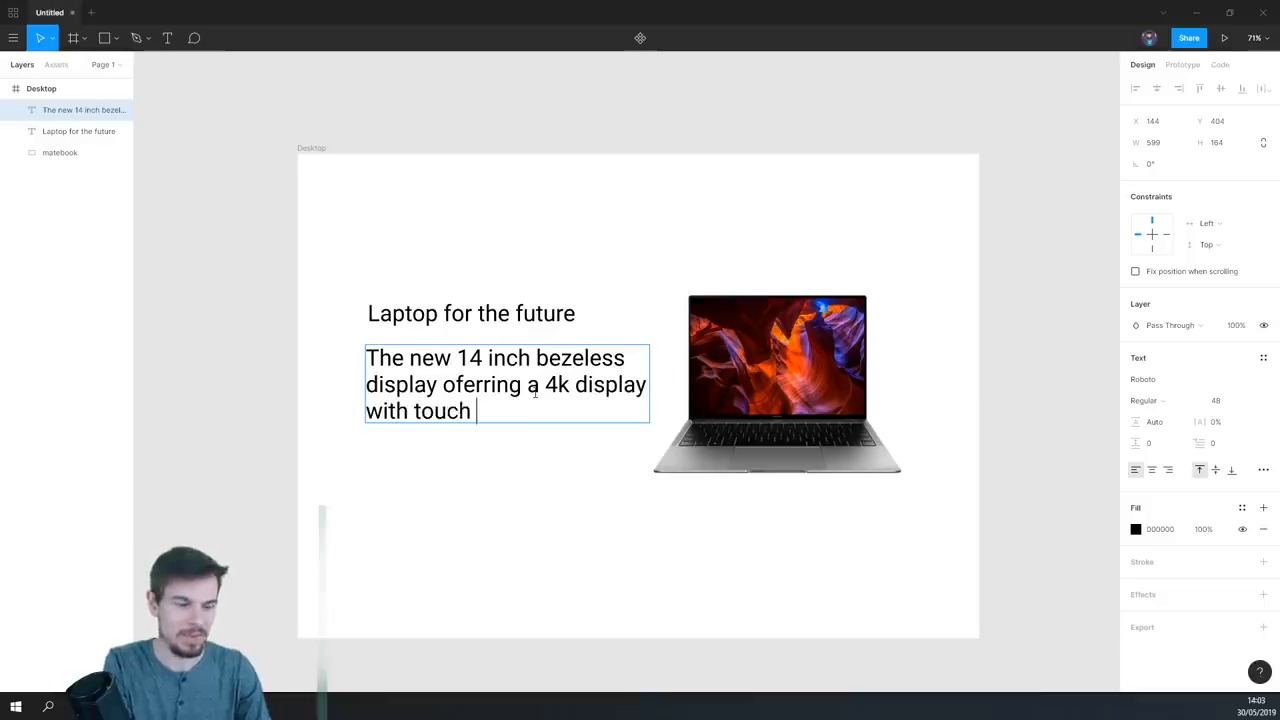
pyautogui.write(' screen.')
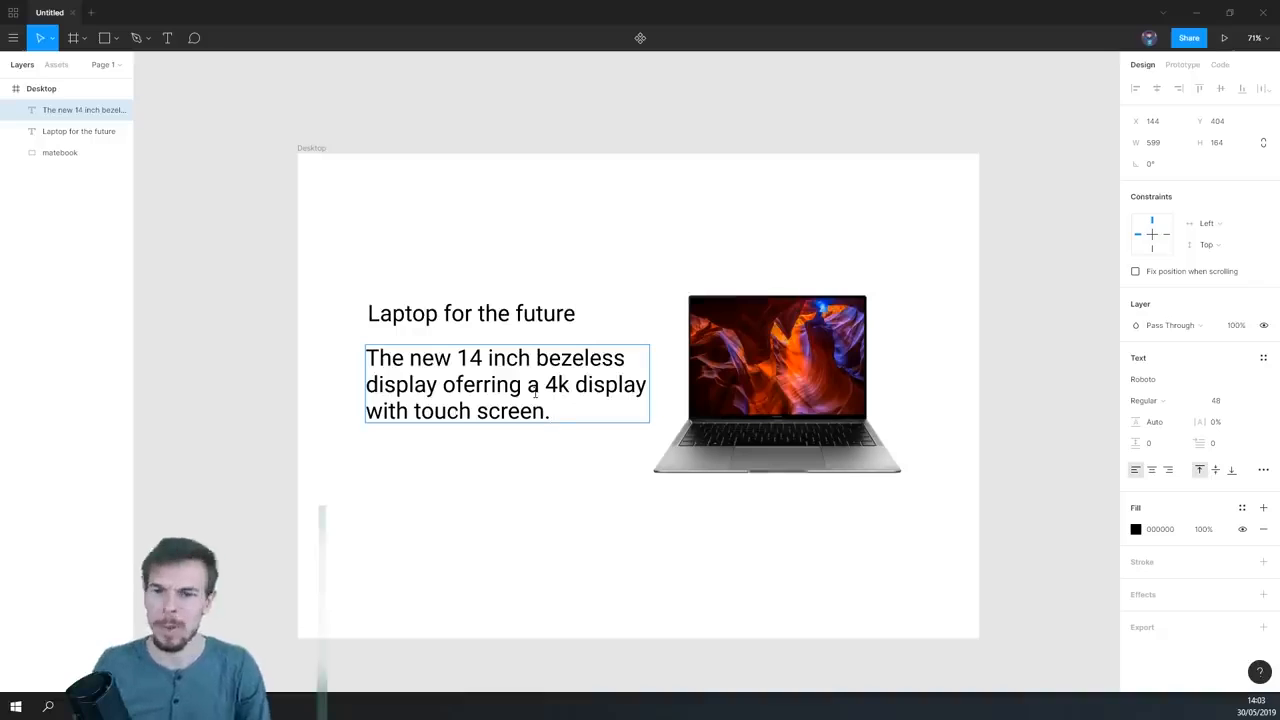
# - Try font sizes of 36 and 18 on the description text below the heading
pyautogui.hotkey('ctrl', 'a')
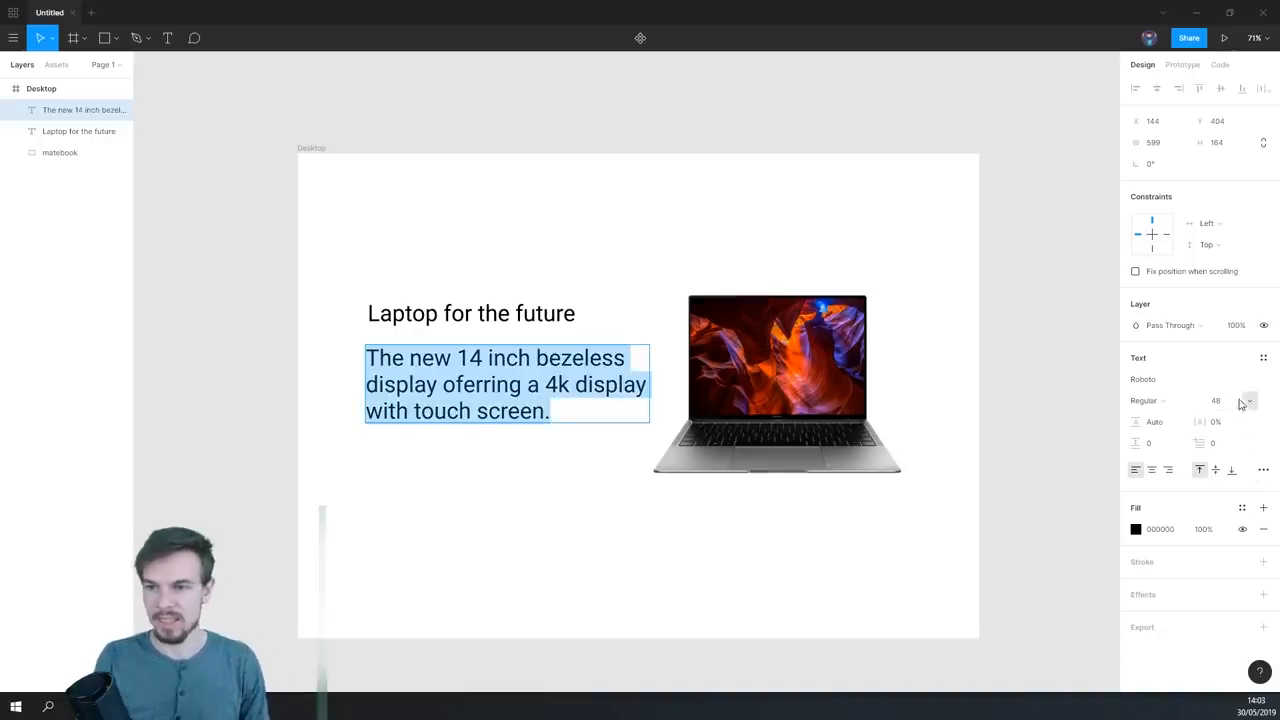
pyautogui.click(1249, 400)
pyautogui.click(1237, 396)
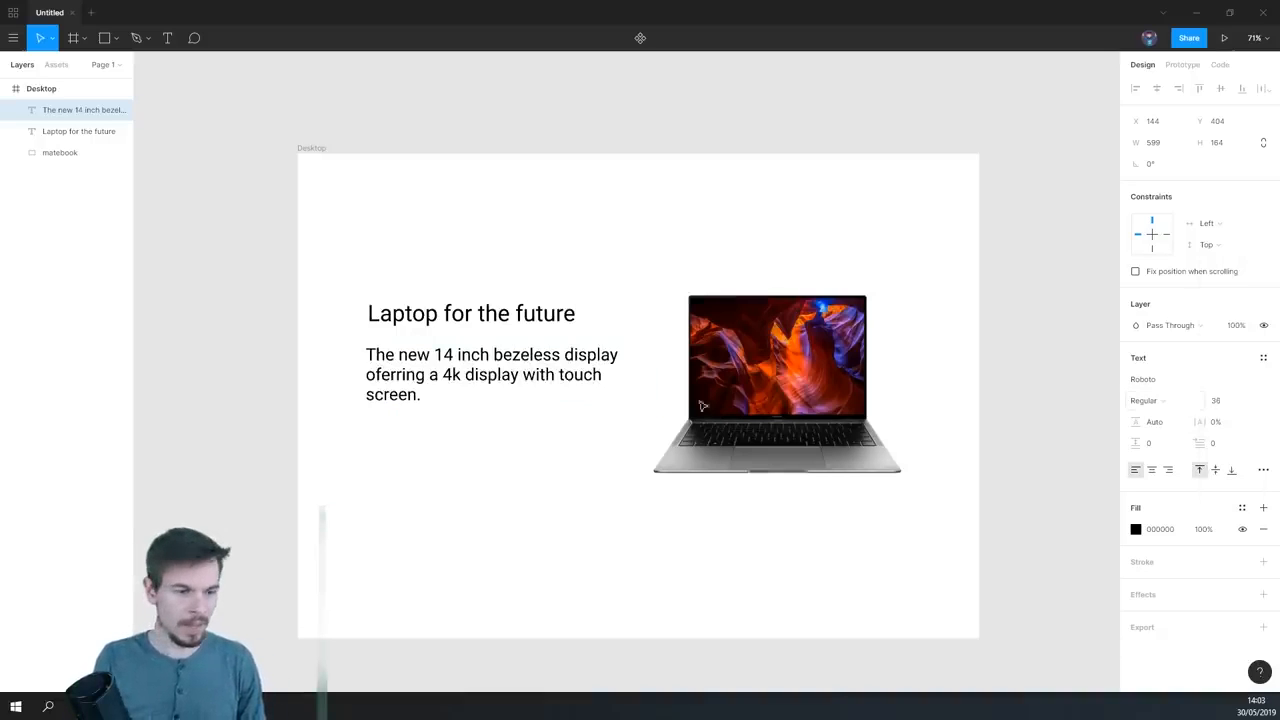
pyautogui.click(1245, 400)
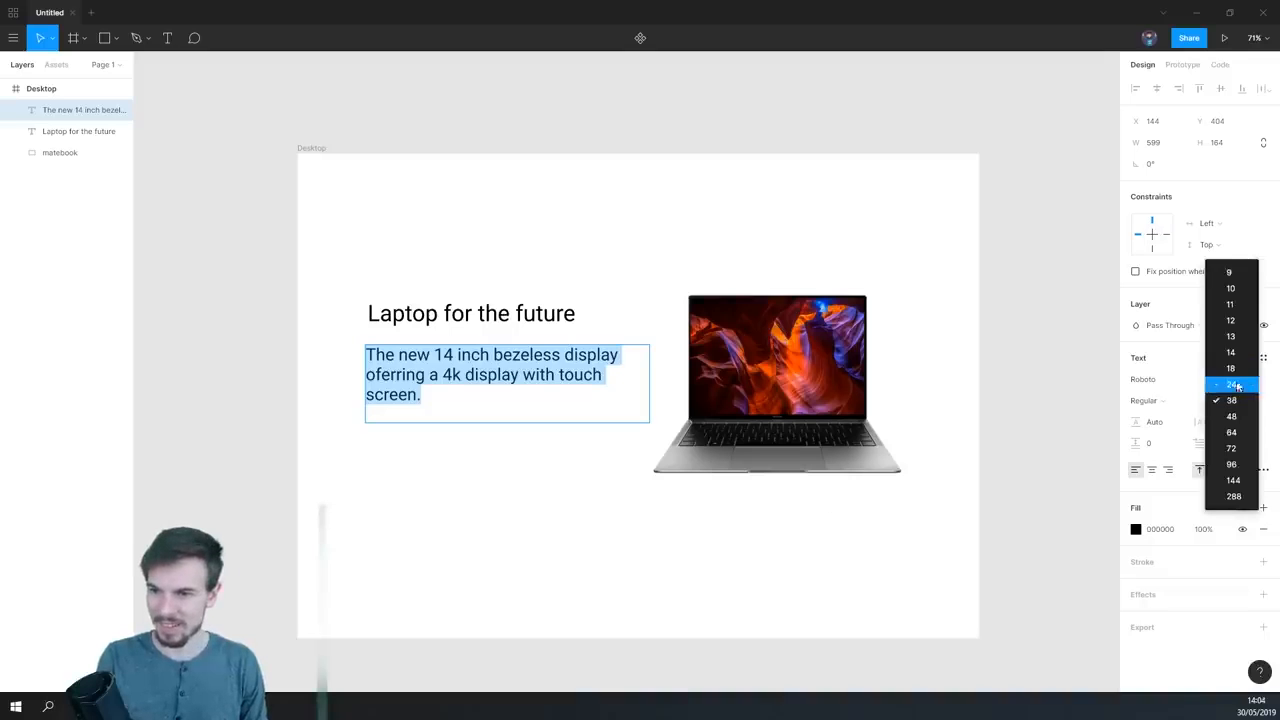
pyautogui.click(1240, 370)
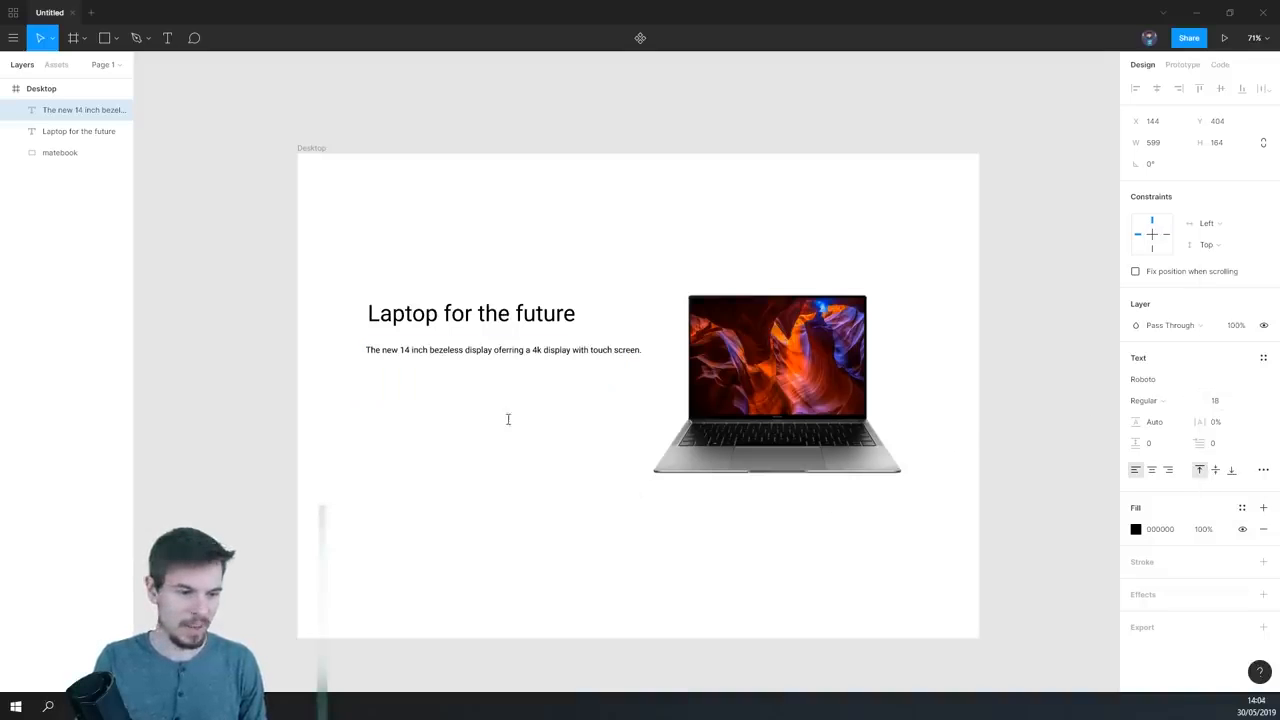
# - Set the font size of the description text below the heading to 24
pyautogui.doubleClick(512, 411)
pyautogui.scroll(1, 512, 411)
pyautogui.click(1245, 400)
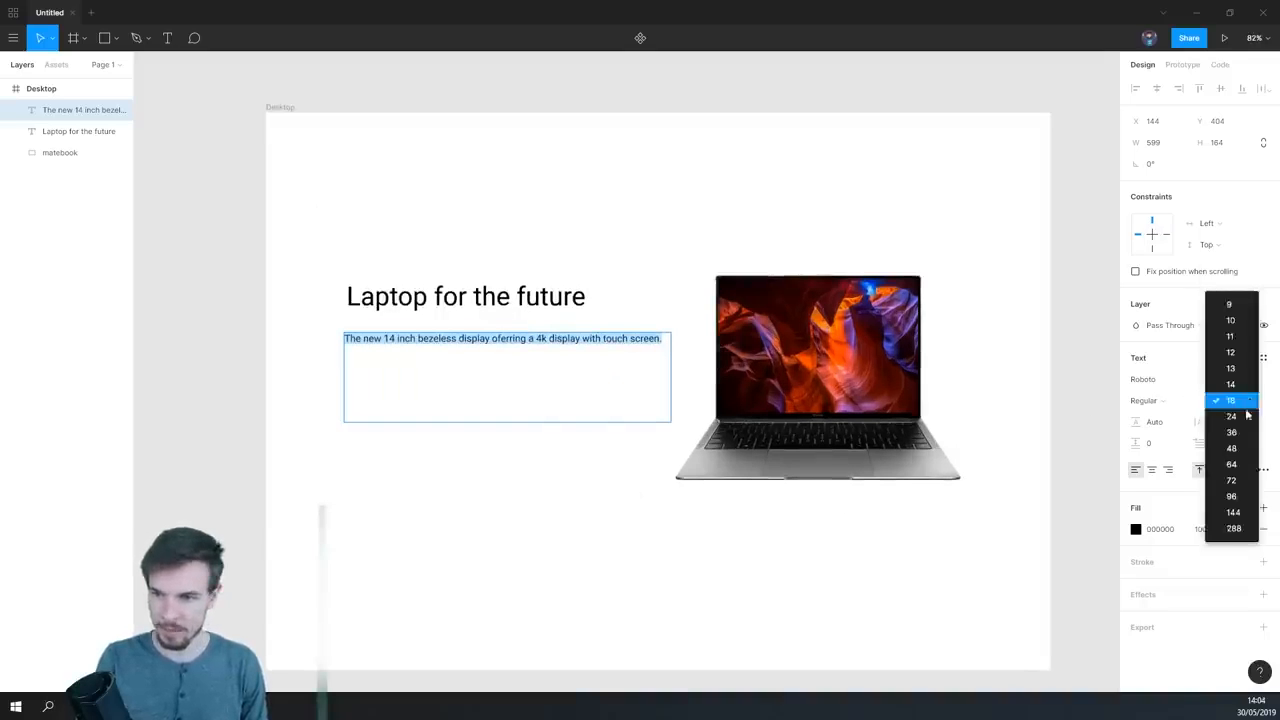
pyautogui.click(1246, 416)
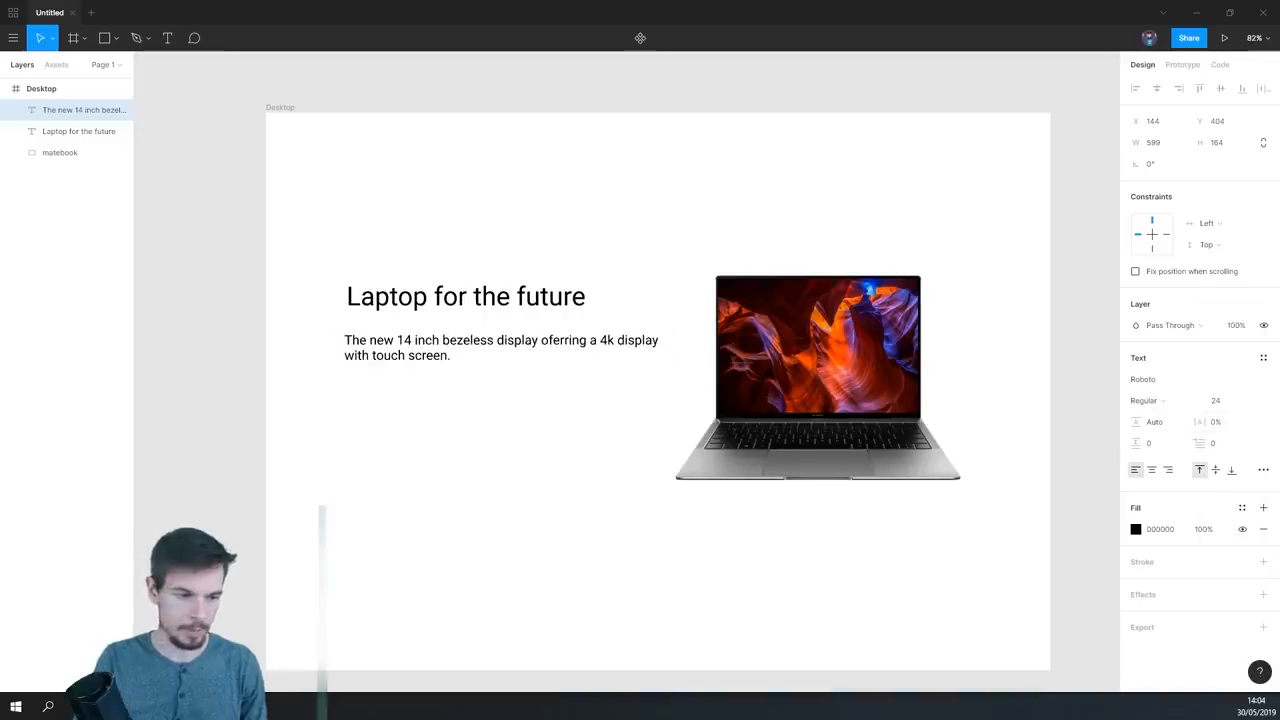
pyautogui.press('Escape')
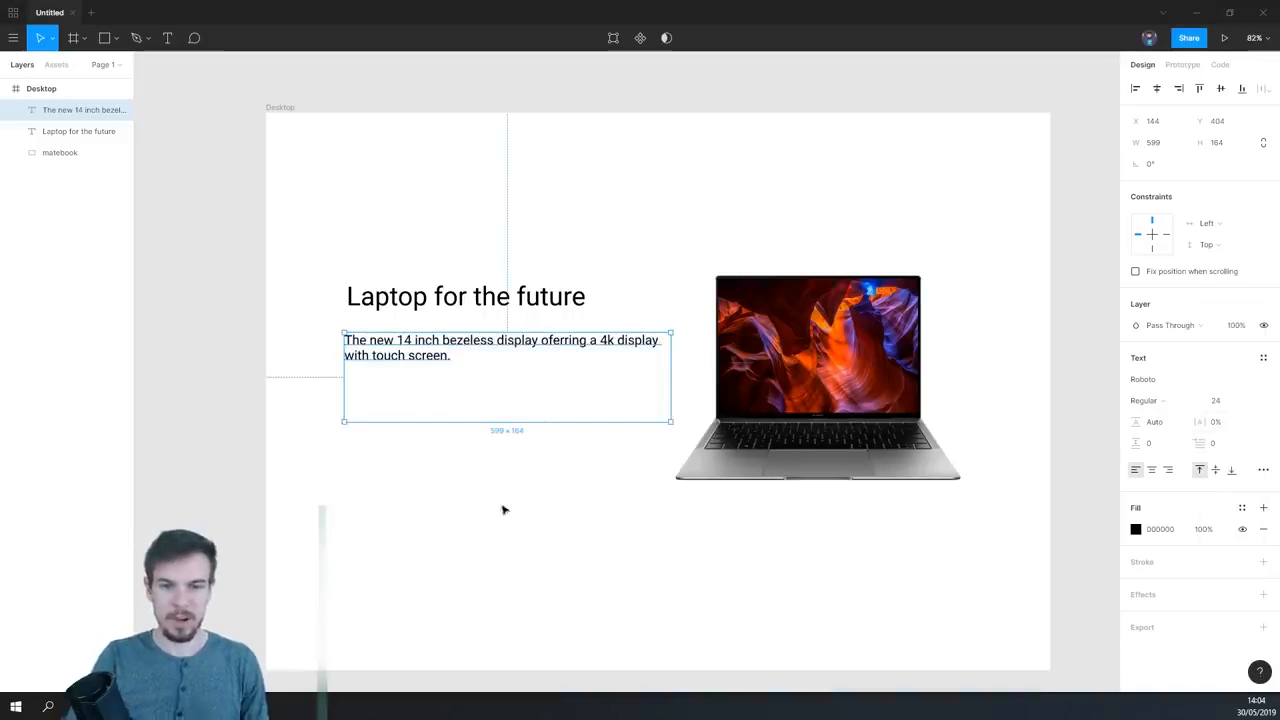
pyautogui.scroll(1, 511, 517)
pyautogui.keyDown('shift'); pyautogui.click(355, 284); pyautogui.keyUp('shift')
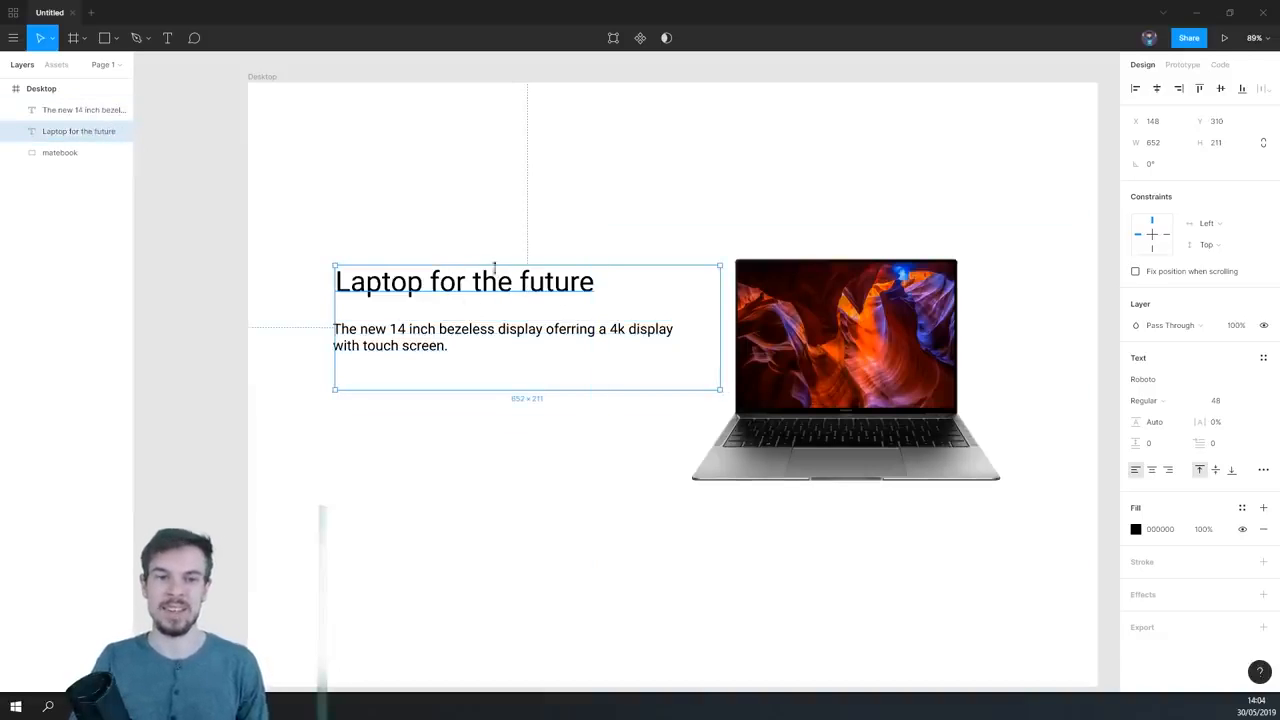
pyautogui.click(487, 412)
pyautogui.click(470, 292)
pyautogui.click(527, 472)
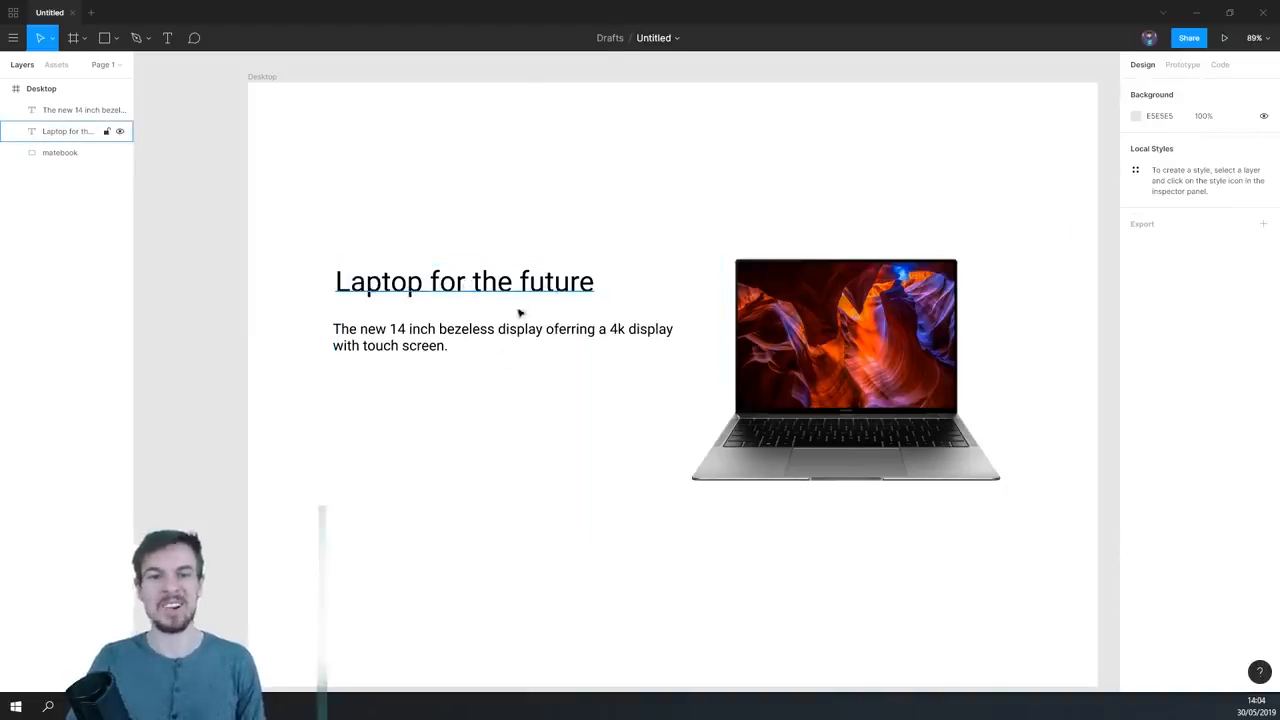
pyautogui.scroll(-3, 540, 398)
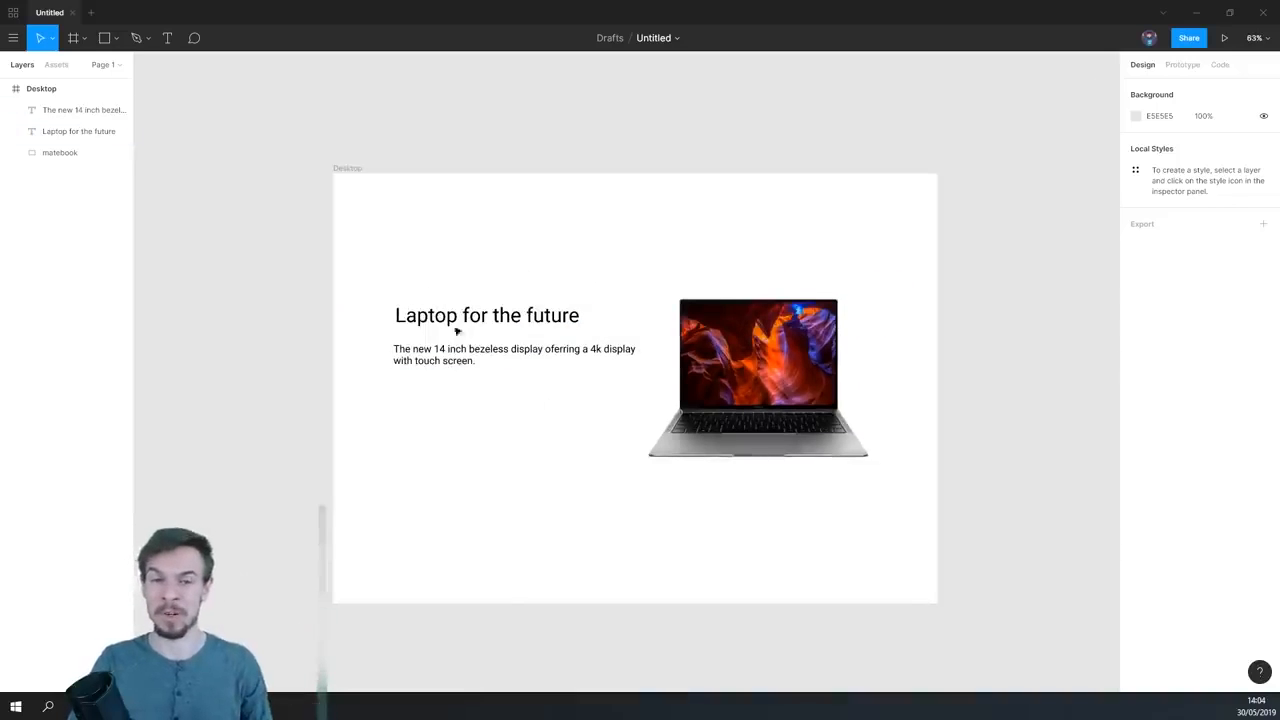
# - Try the heading at font size 24, placed close above the description at about X 144, Y 368
pyautogui.scroll(2, 450, 333)
pyautogui.click(490, 303)
pyautogui.scroll(1, 508, 412)
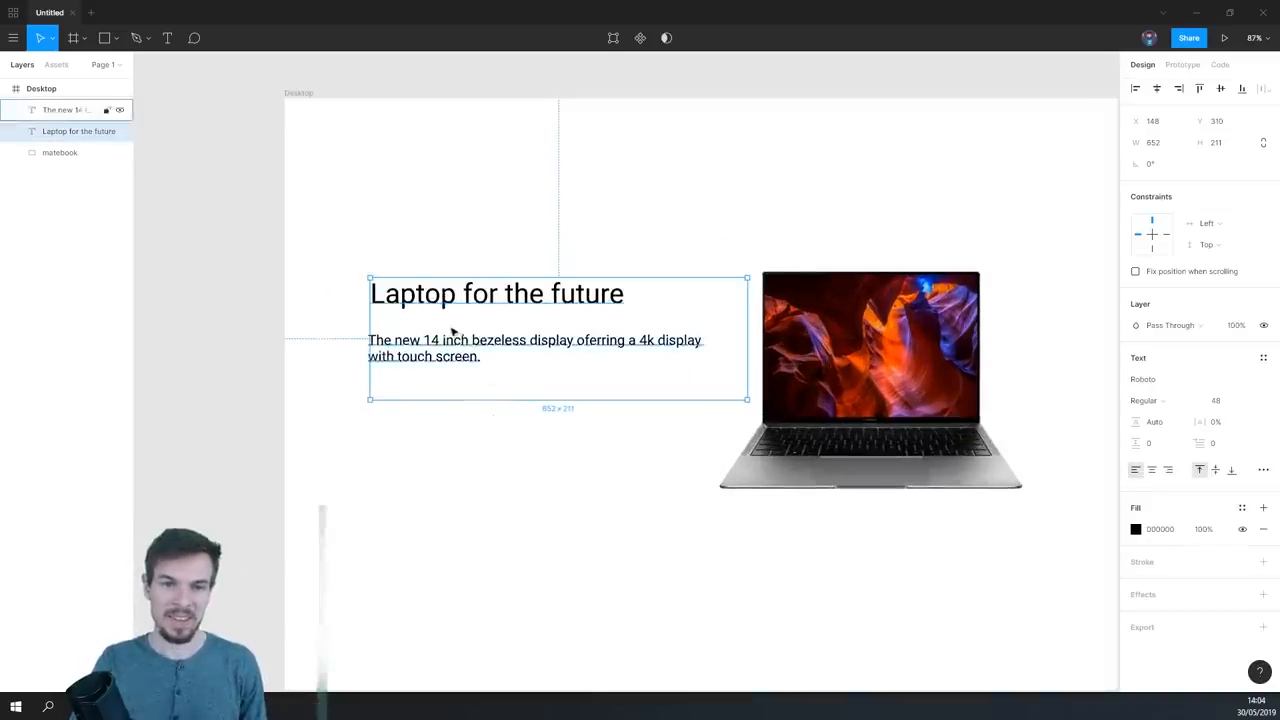
pyautogui.click(1248, 401)
pyautogui.click(1237, 372)
pyautogui.click(438, 306)
pyautogui.moveTo(428, 296); pyautogui.dragTo(420, 326)
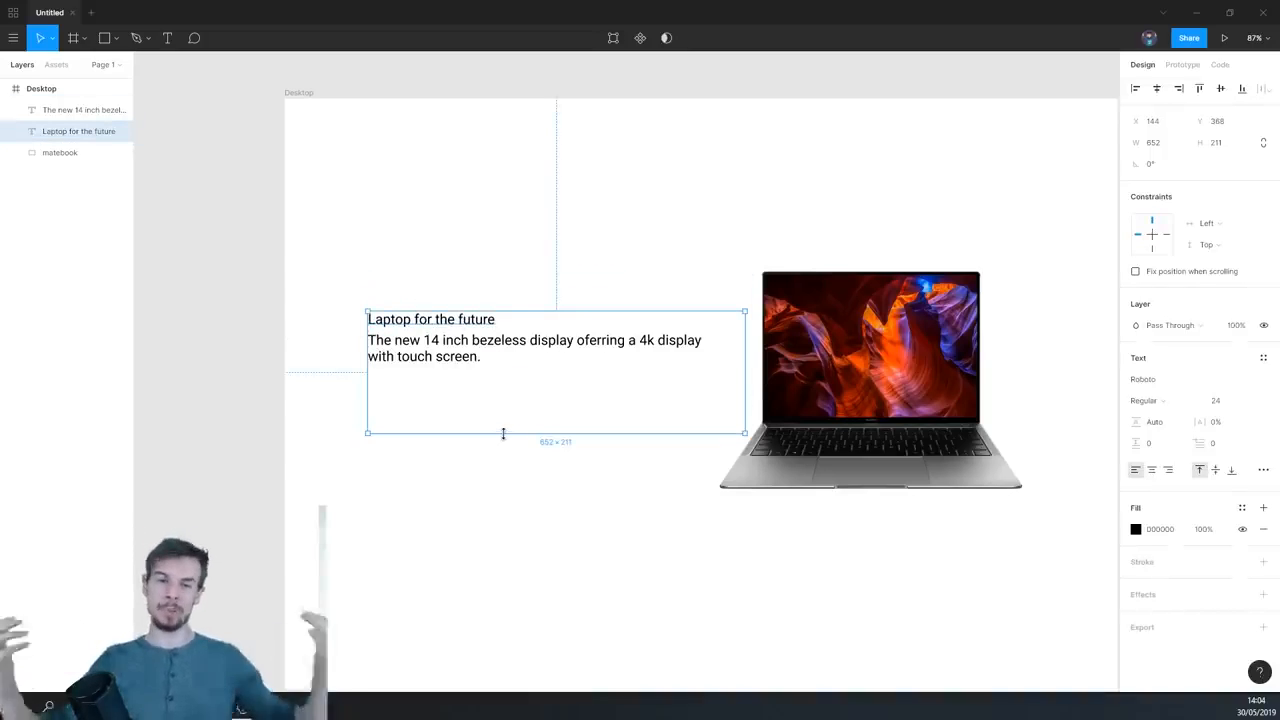
# - Move the description to about X 151, Y 456 and the heading above it to about X 151, Y 372
pyautogui.moveTo(429, 322); pyautogui.dragTo(432, 280)
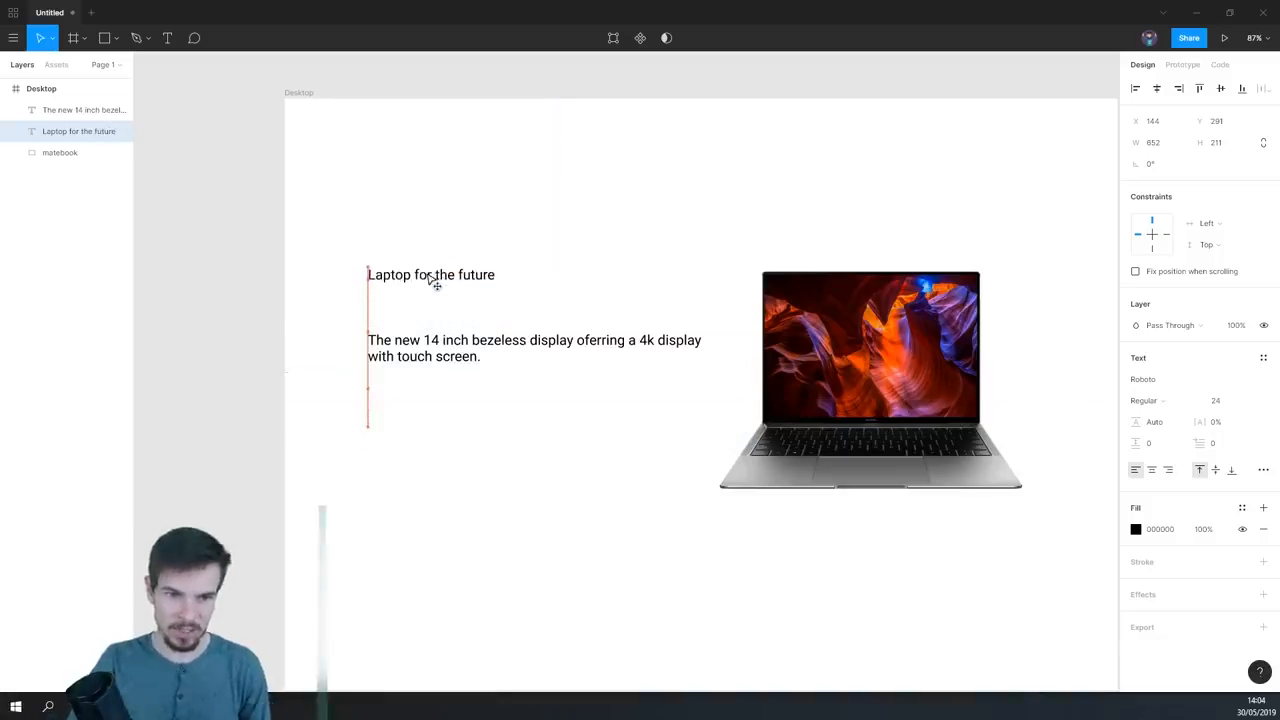
pyautogui.click(443, 457)
pyautogui.click(427, 286)
pyautogui.keyDown('shift'); pyautogui.click(428, 343); pyautogui.keyUp('shift')
pyautogui.moveTo(428, 340); pyautogui.dragTo(437, 372)
pyautogui.click(317, 449)
pyautogui.moveTo(414, 303); pyautogui.dragTo(423, 328)
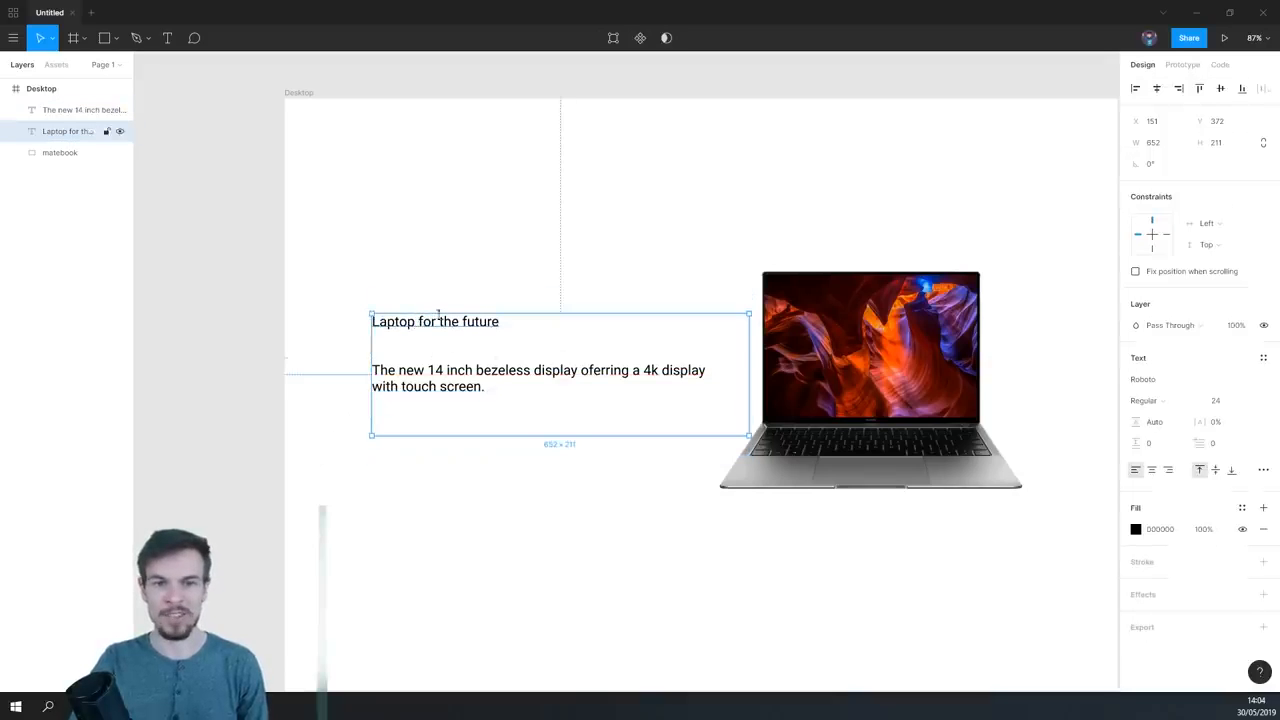
pyautogui.press('Escape')
pyautogui.click(473, 324)
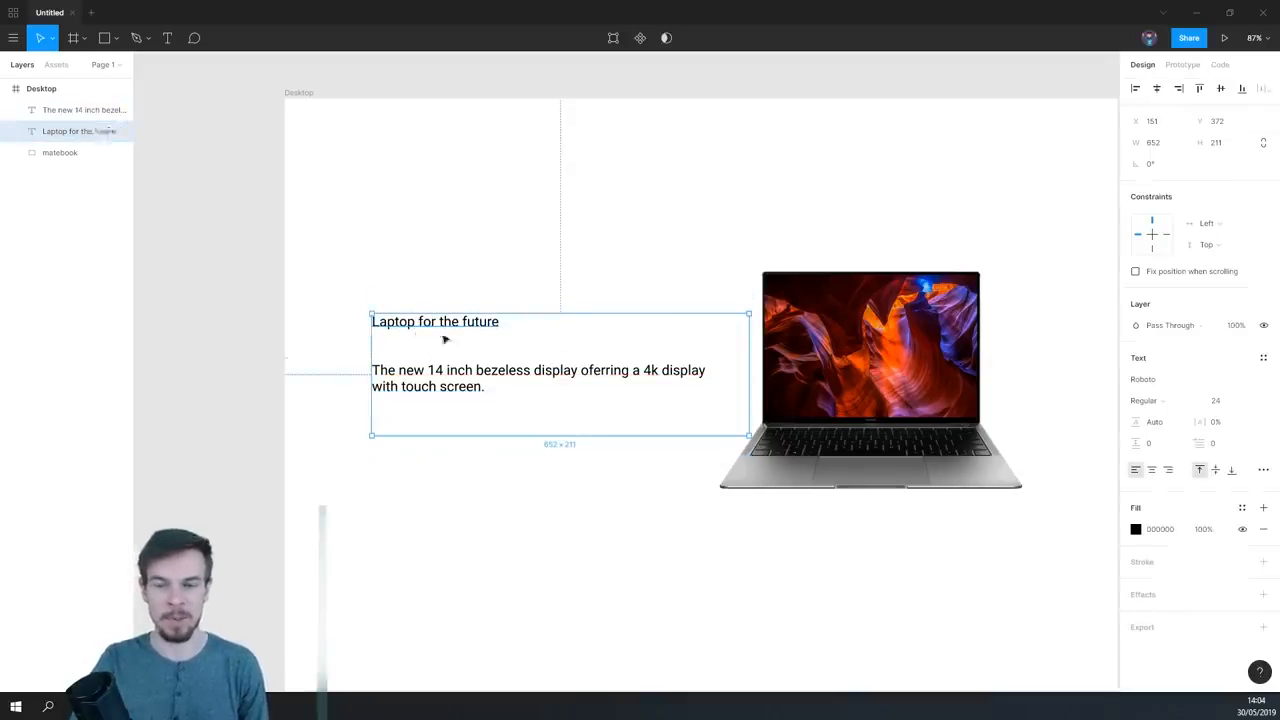
pyautogui.click(529, 484)
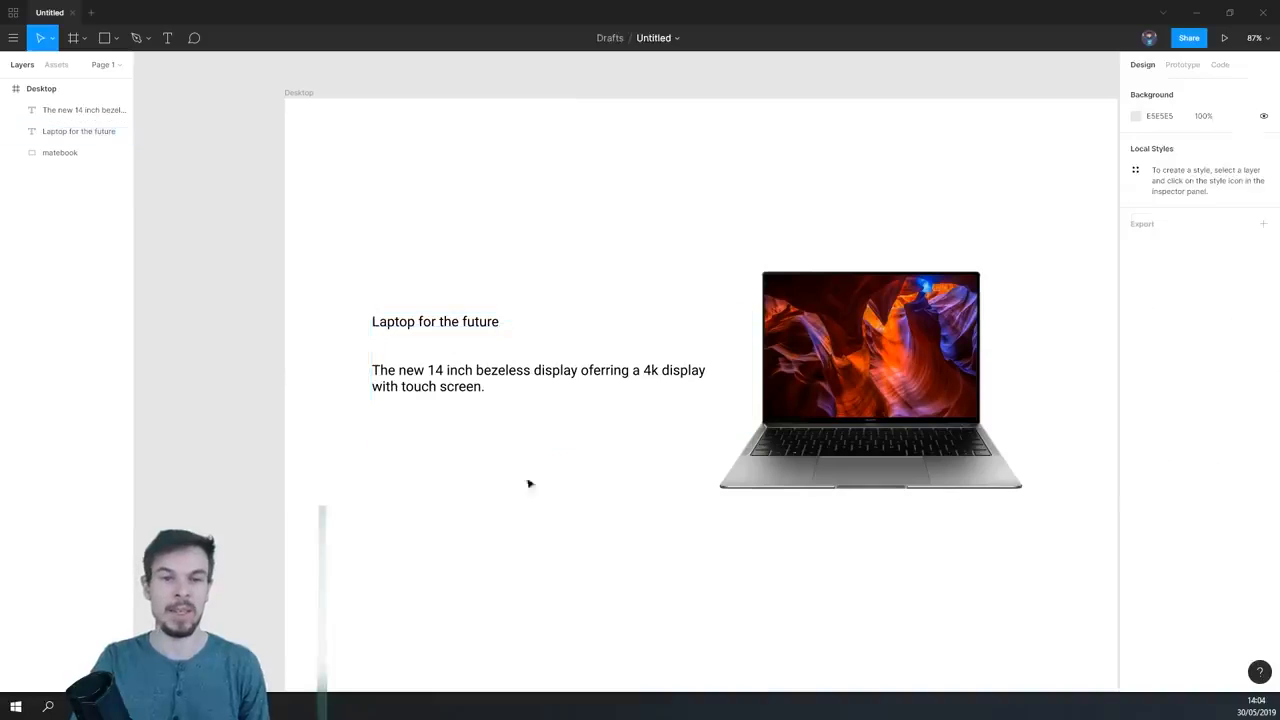
# - Set the font size of the "Laptop for the future" heading to 36
pyautogui.click(443, 324)
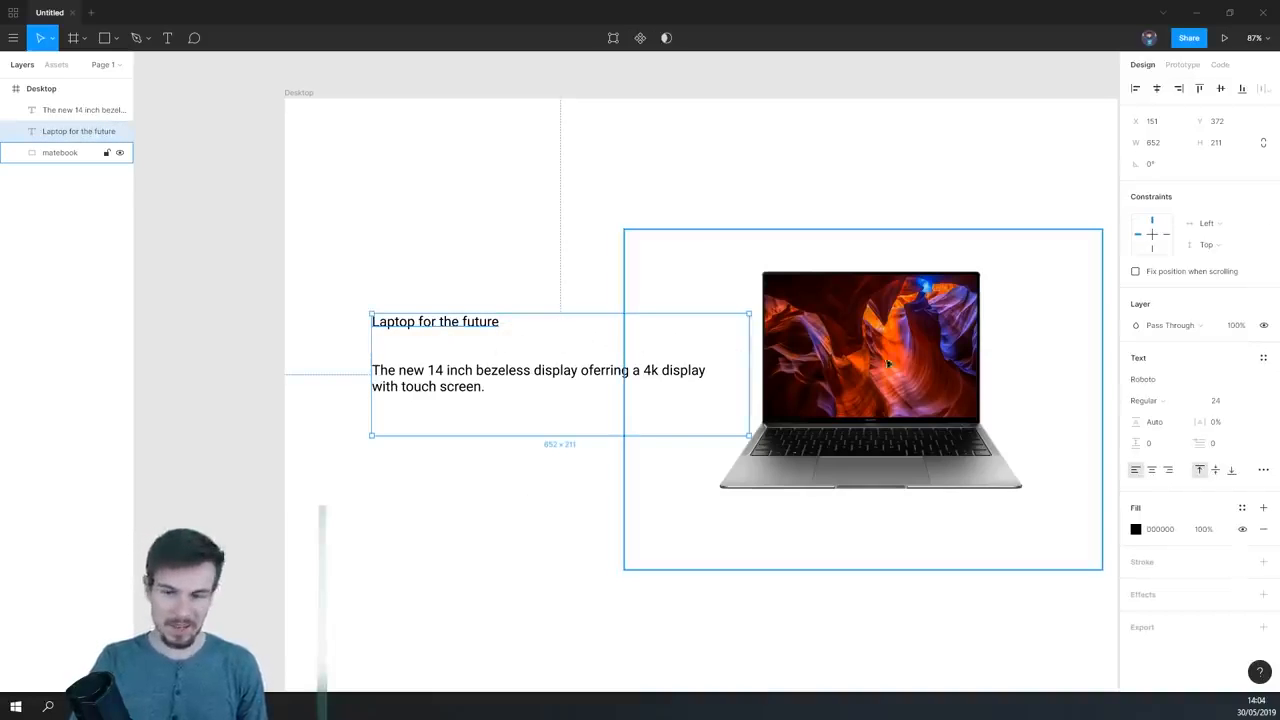
pyautogui.click(1252, 402)
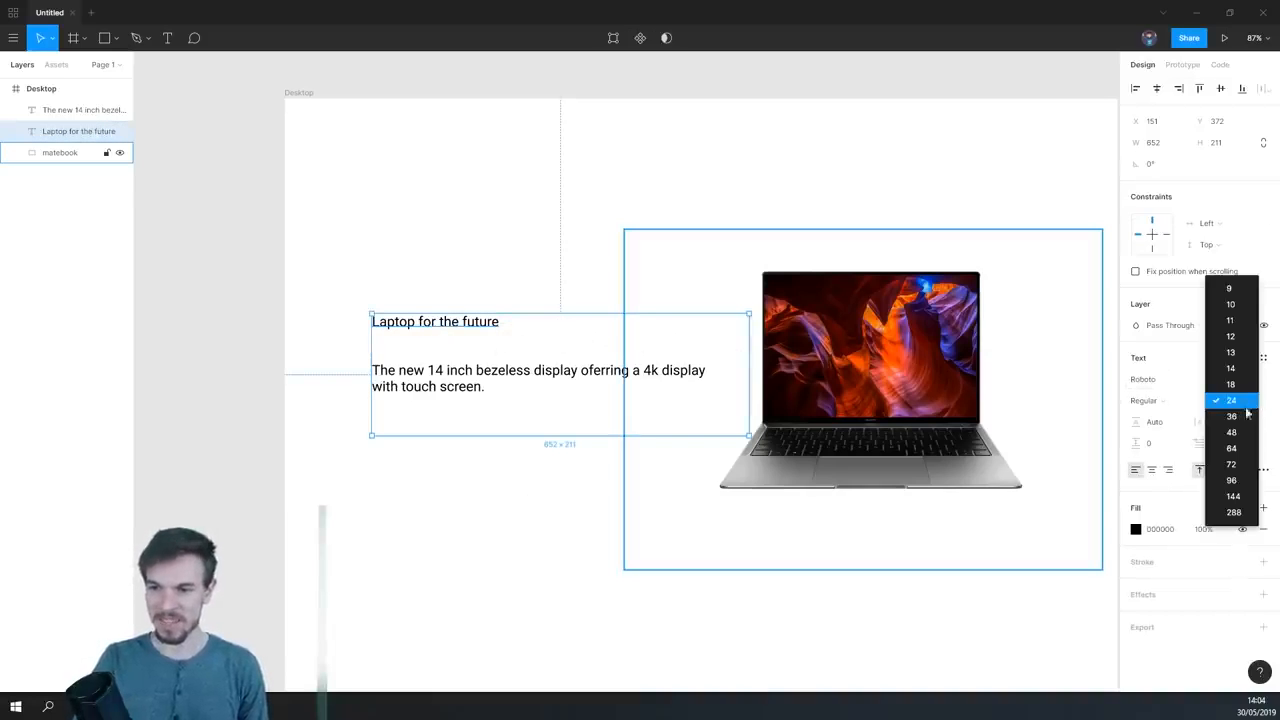
pyautogui.click(1247, 414)
pyautogui.click(500, 423)
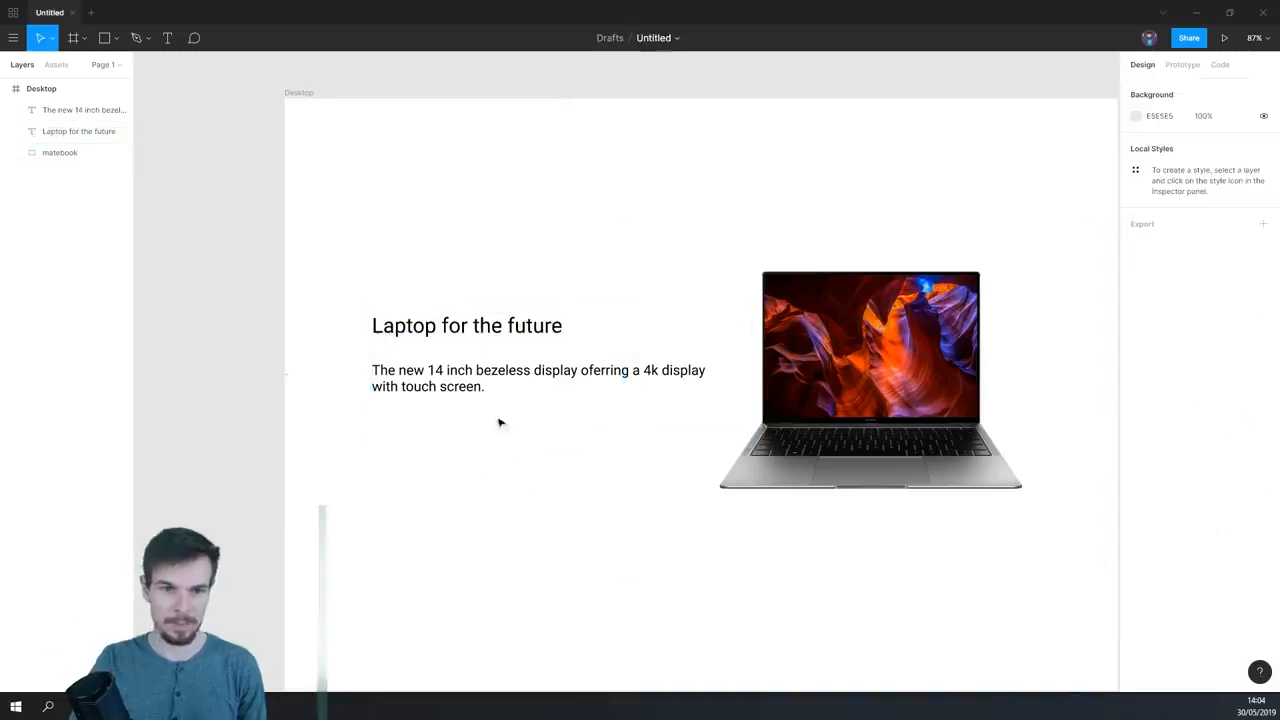
pyautogui.click(469, 336)
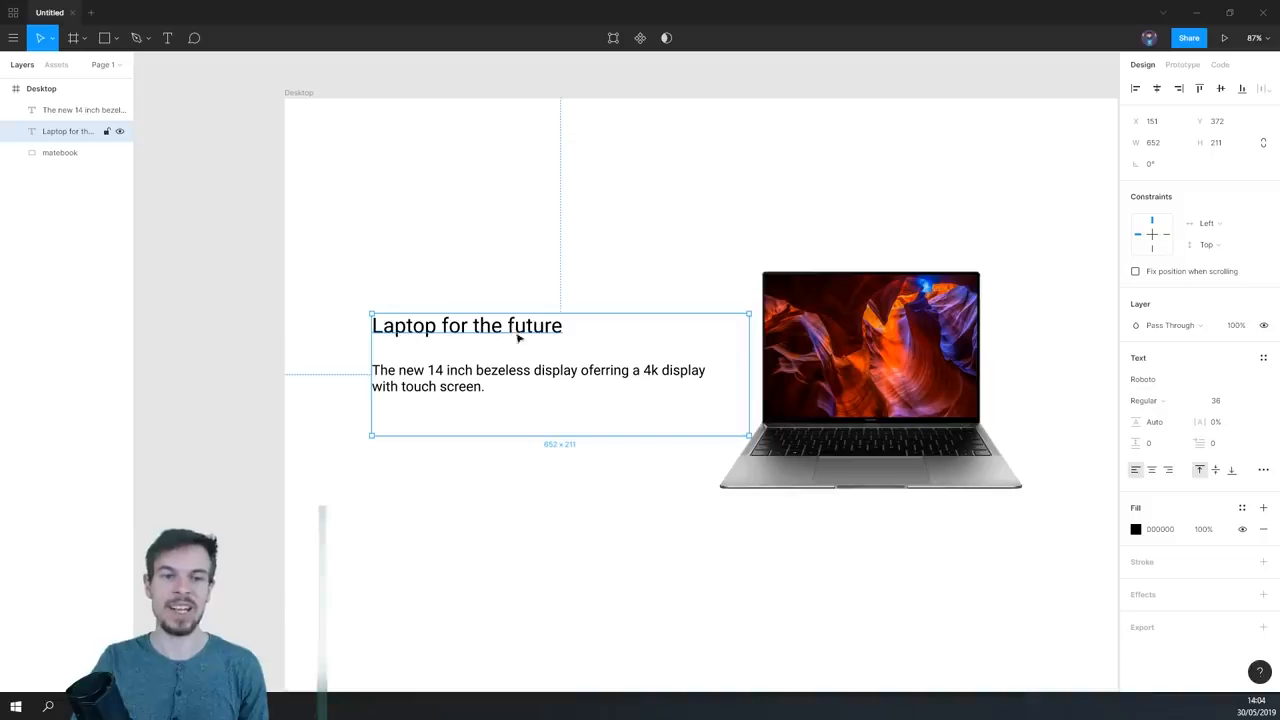
pyautogui.click(508, 450)
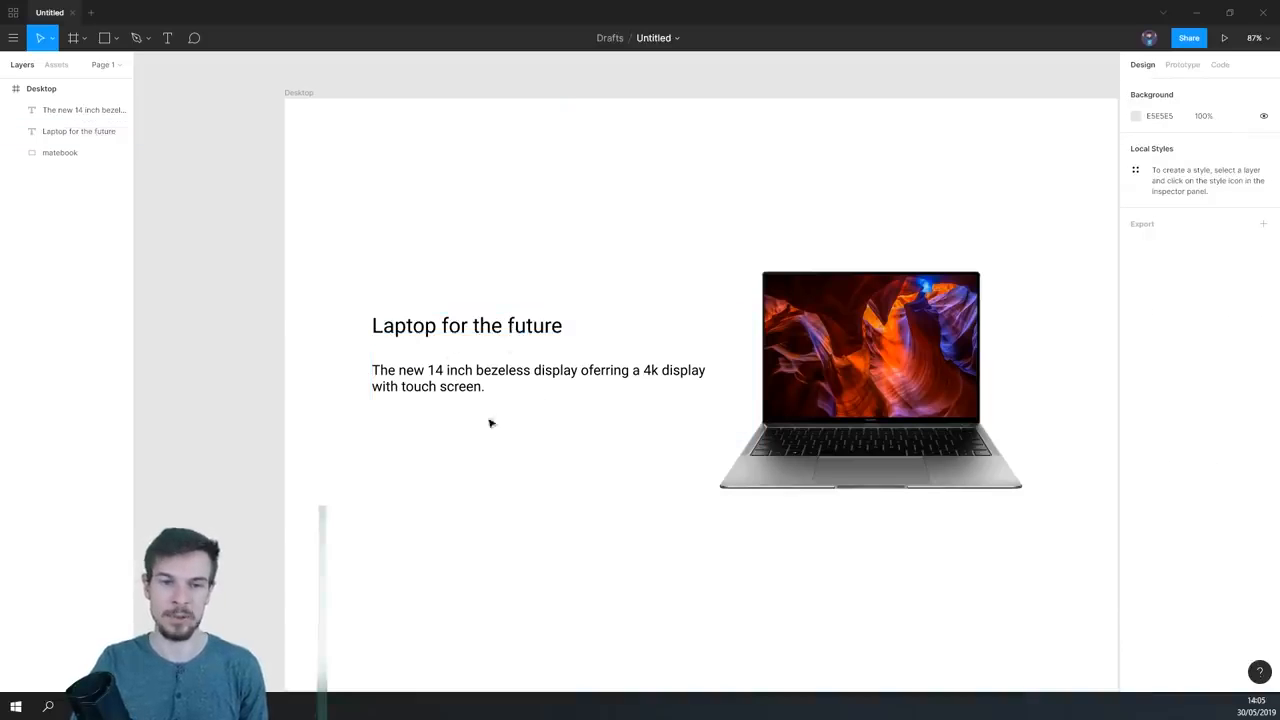
# - Change the fill color of the description text below the heading to dark gray 4B4B4B
pyautogui.click(447, 388)
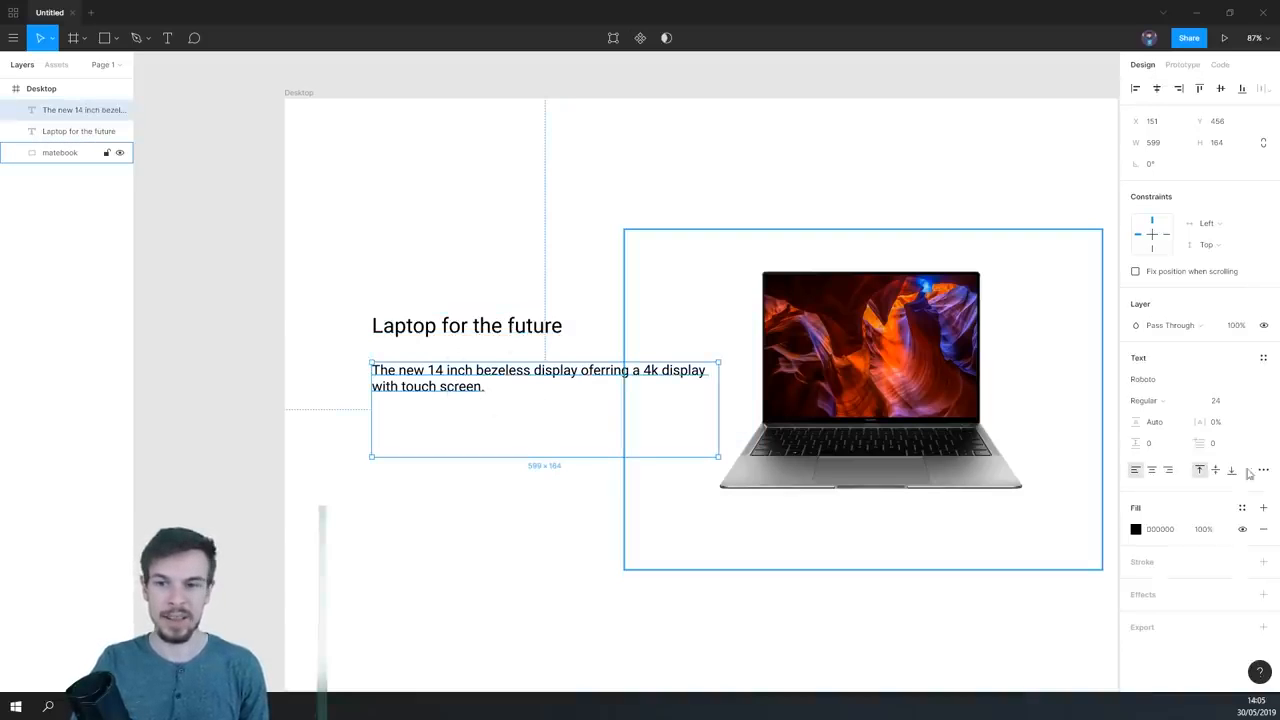
pyautogui.click(1136, 529)
pyautogui.moveTo(963, 508); pyautogui.dragTo(960, 470)
pyautogui.click(686, 594)
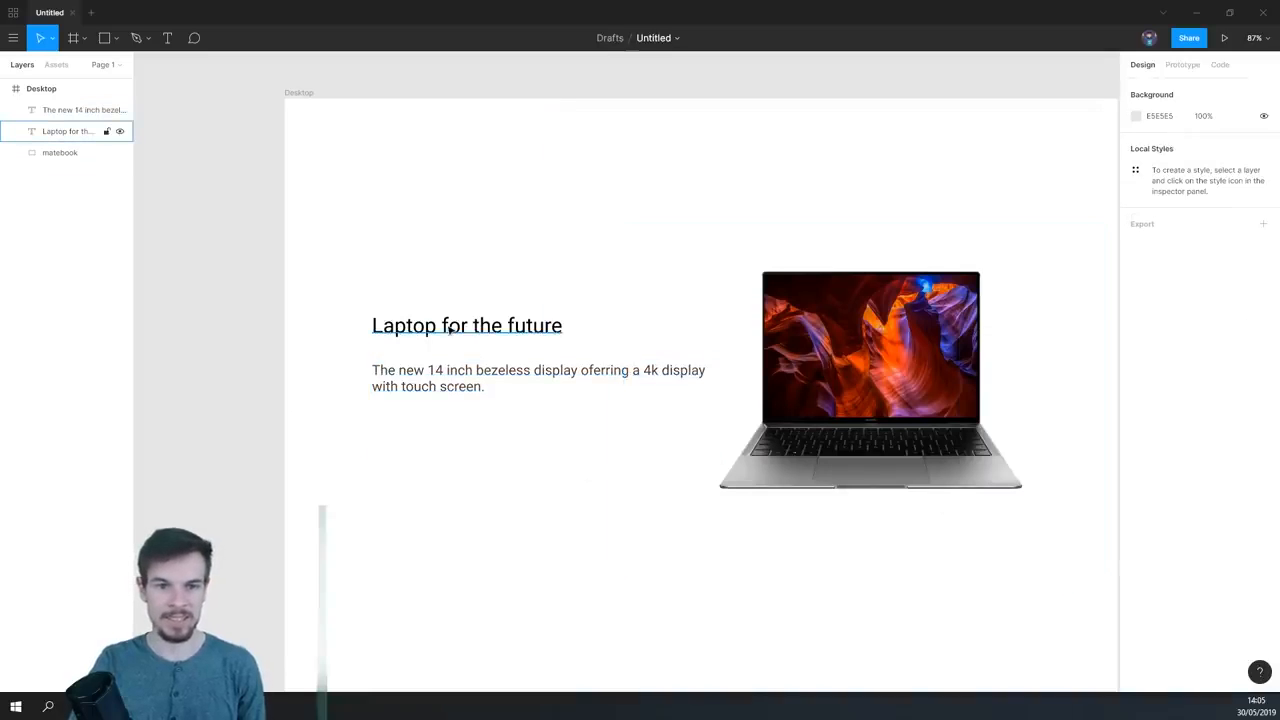
# - Try heavier weights on the "Laptop for the future" heading, first Medium and then Bold
pyautogui.scroll(3, 495, 351)
pyautogui.scroll(3, 495, 351)
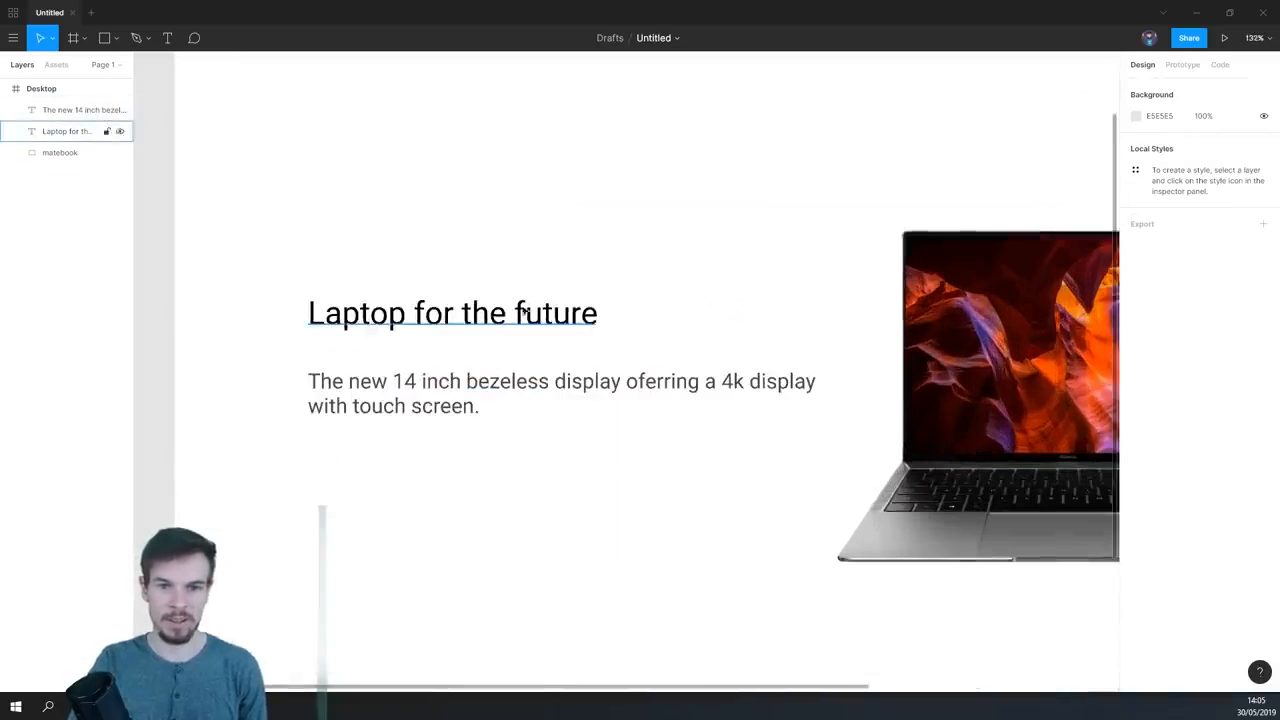
pyautogui.click(463, 327)
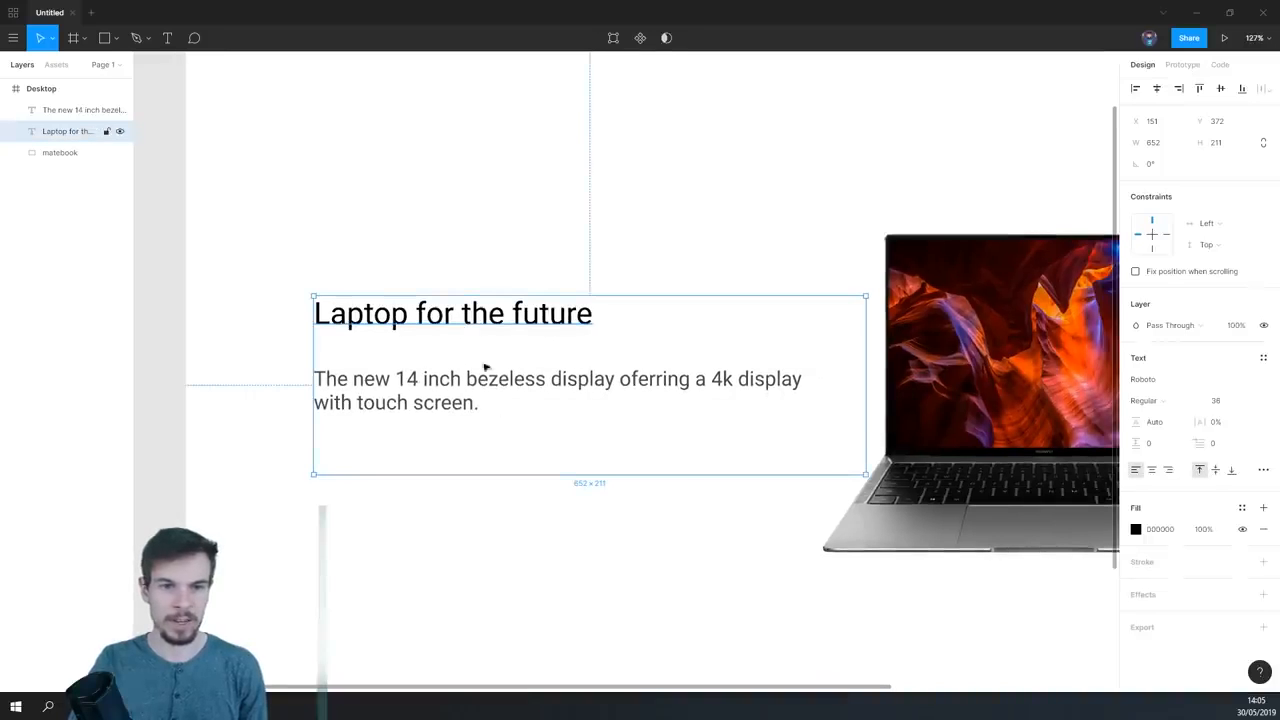
pyautogui.click(586, 497)
pyautogui.click(493, 320)
pyautogui.click(1162, 401)
pyautogui.click(1166, 418)
pyautogui.click(1150, 400)
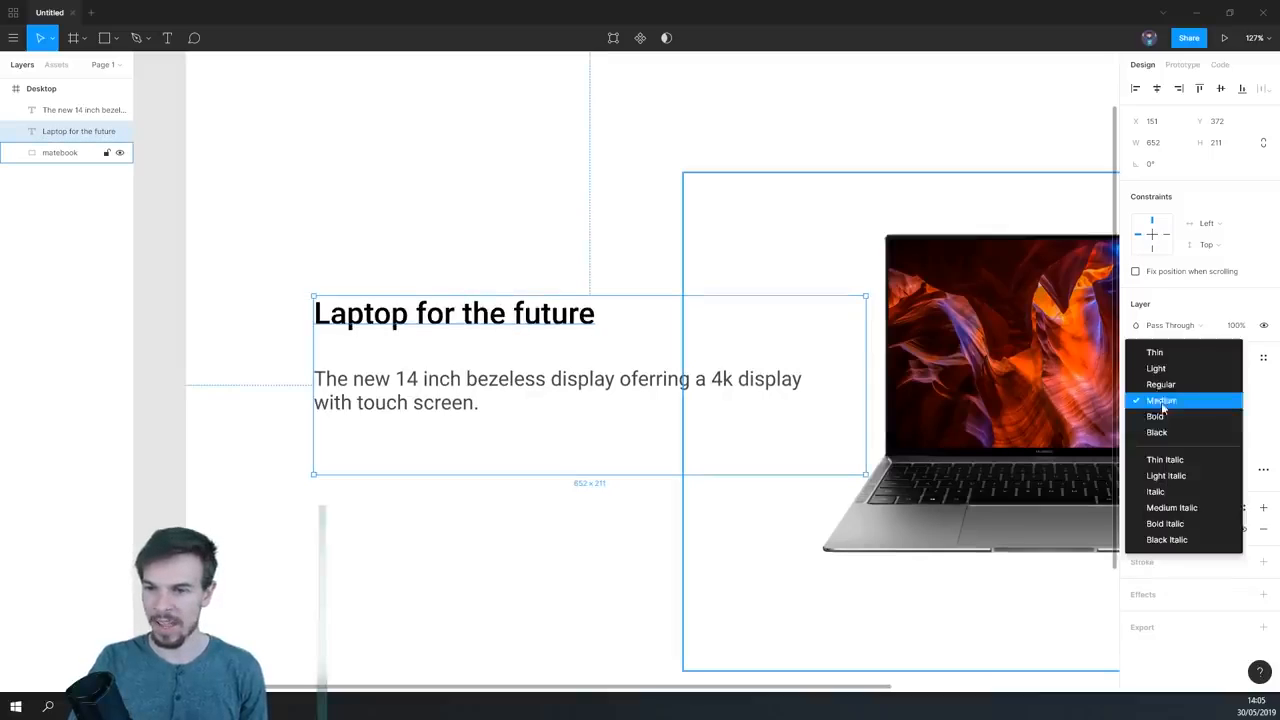
pyautogui.click(1165, 416)
pyautogui.scroll(-3, 645, 507)
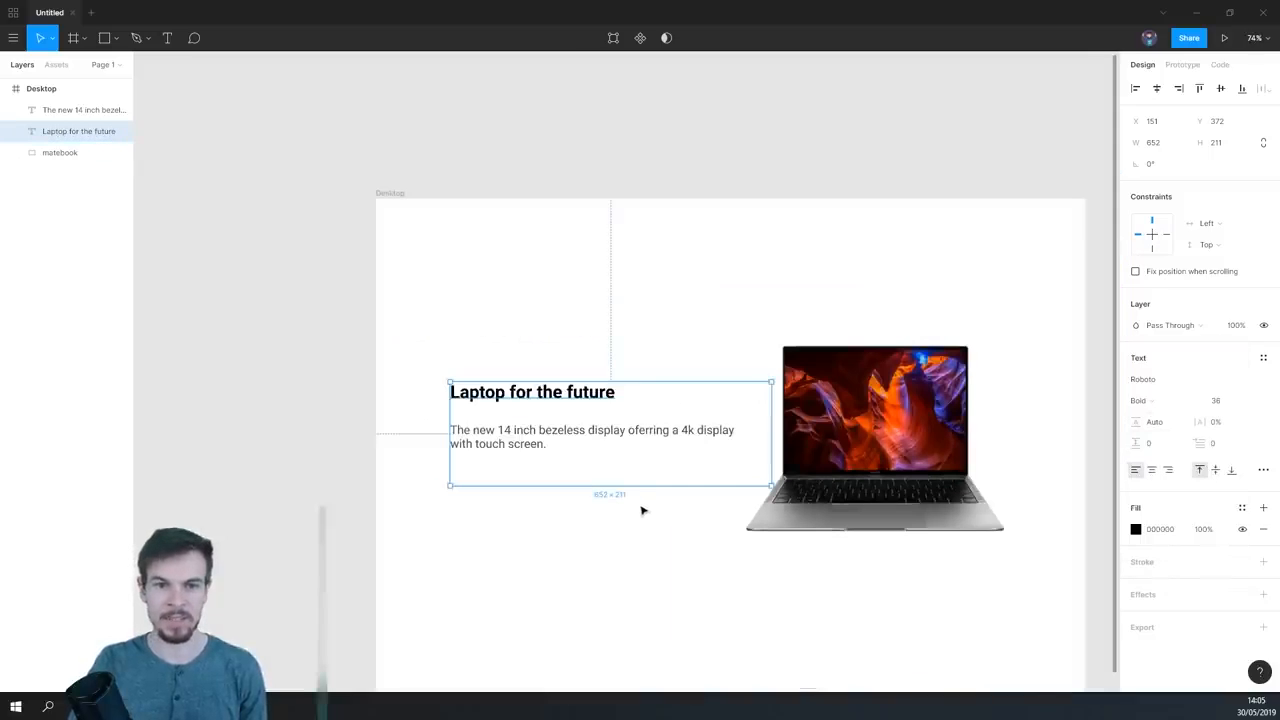
pyautogui.click(640, 509)
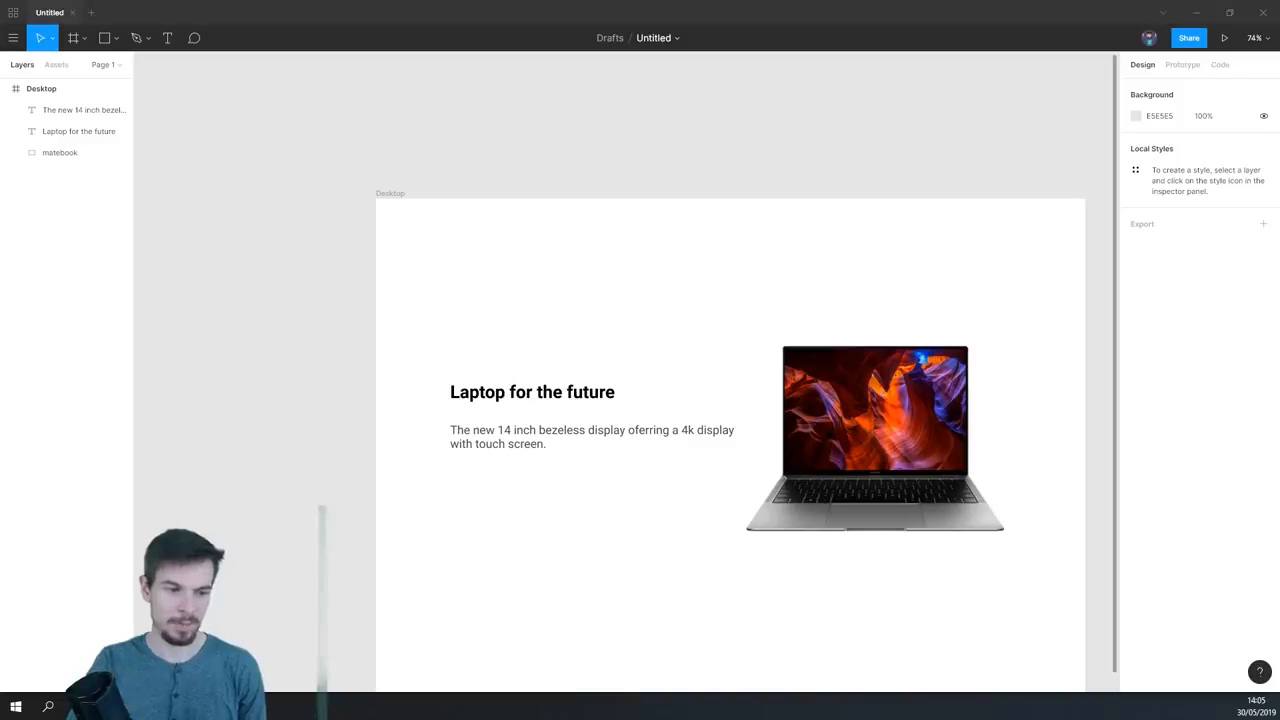
# - Set the "Laptop for the future" heading to font size 48 with Medium weight
pyautogui.click(588, 396)
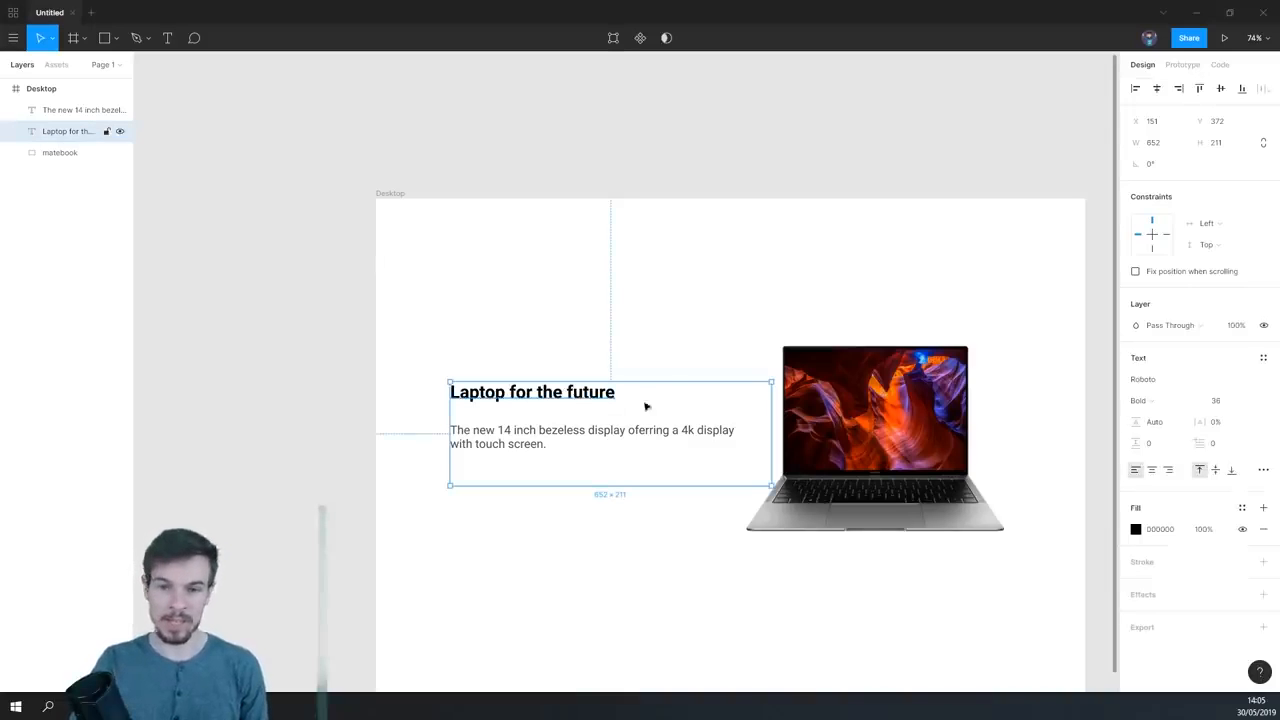
pyautogui.click(1220, 401)
pyautogui.write('4')
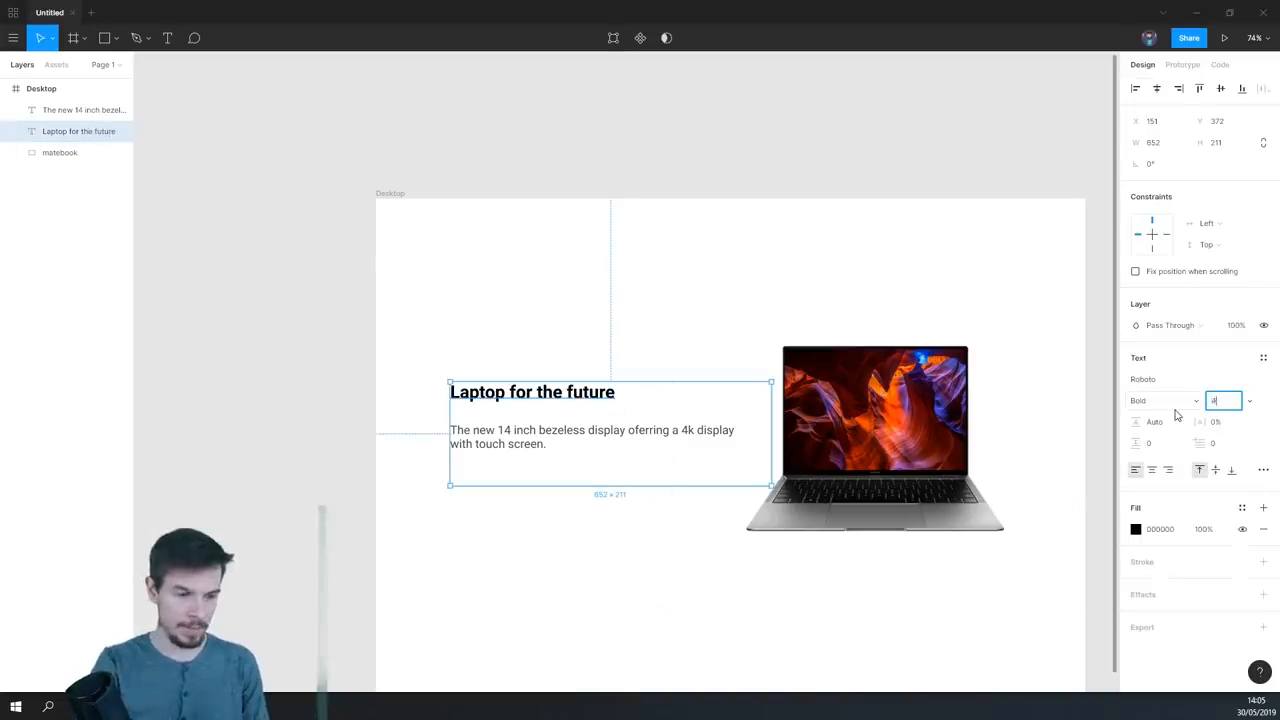
pyautogui.write('8')
pyautogui.press('Return')
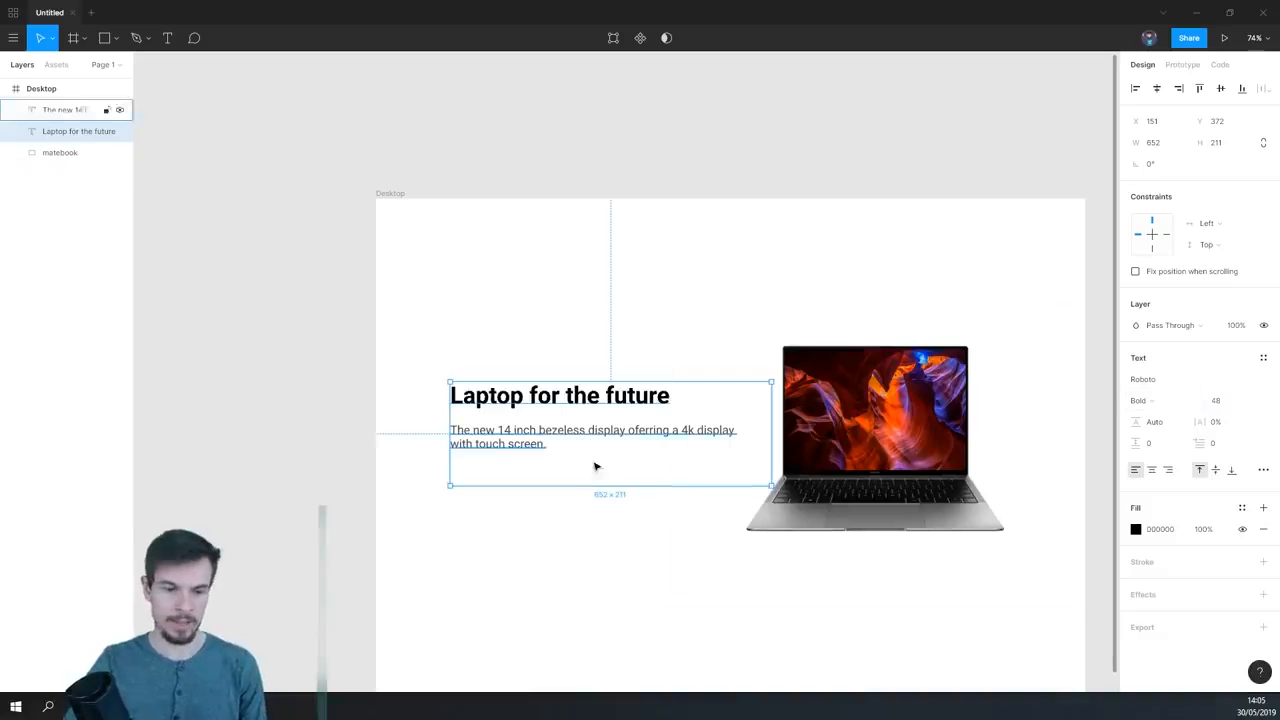
pyautogui.click(1177, 405)
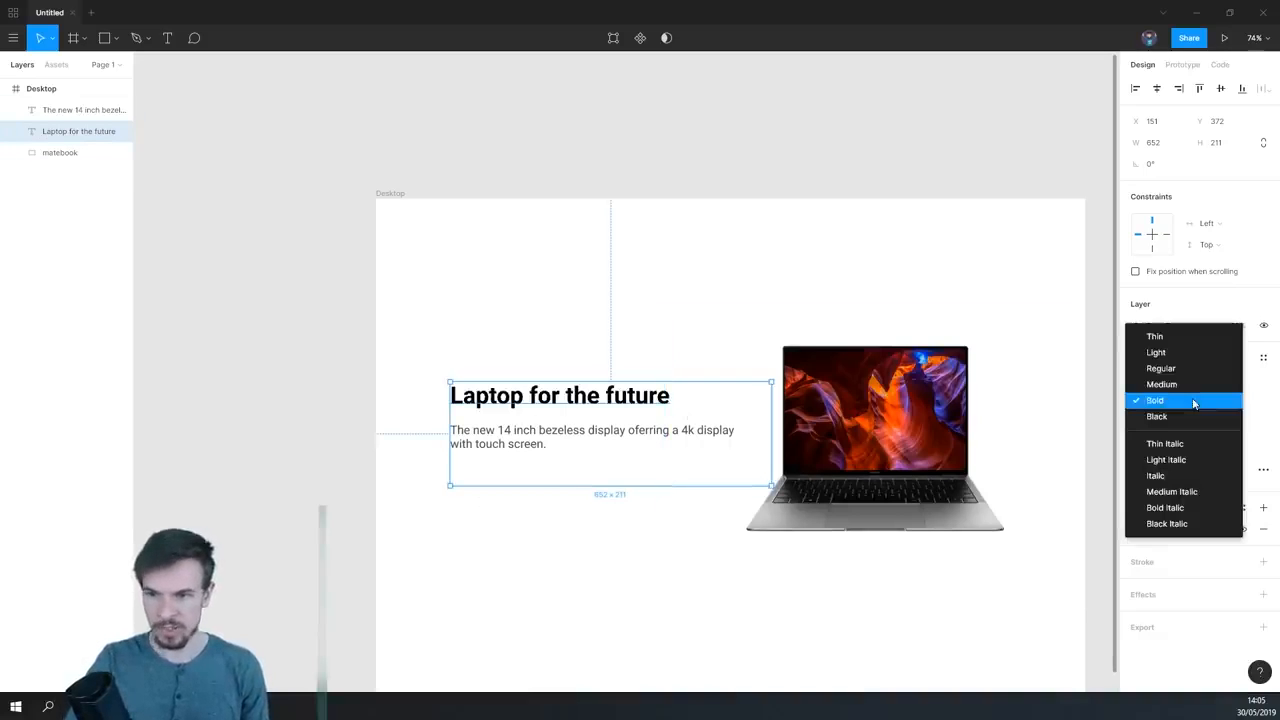
pyautogui.click(1165, 384)
# - Move the heading up to about Y 310 and the description to about Y 430, keeping both at X 151
pyautogui.scroll(1, 625, 490)
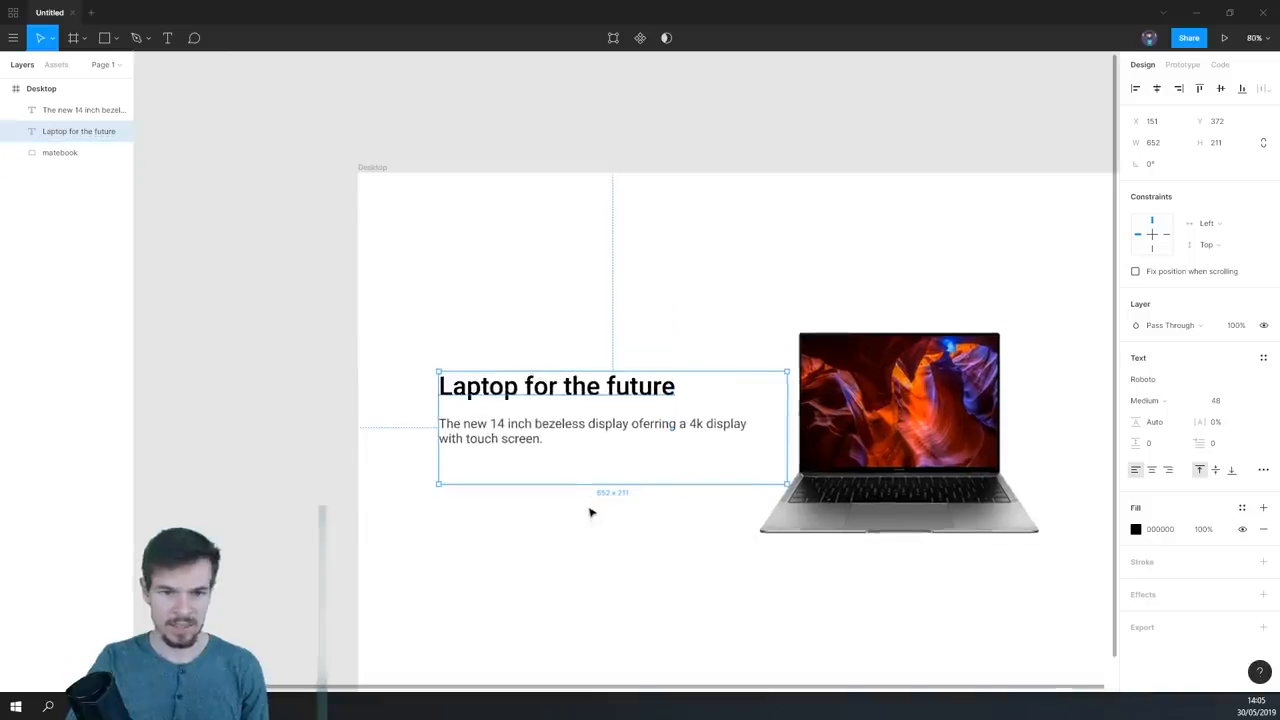
pyautogui.moveTo(531, 388); pyautogui.dragTo(537, 365)
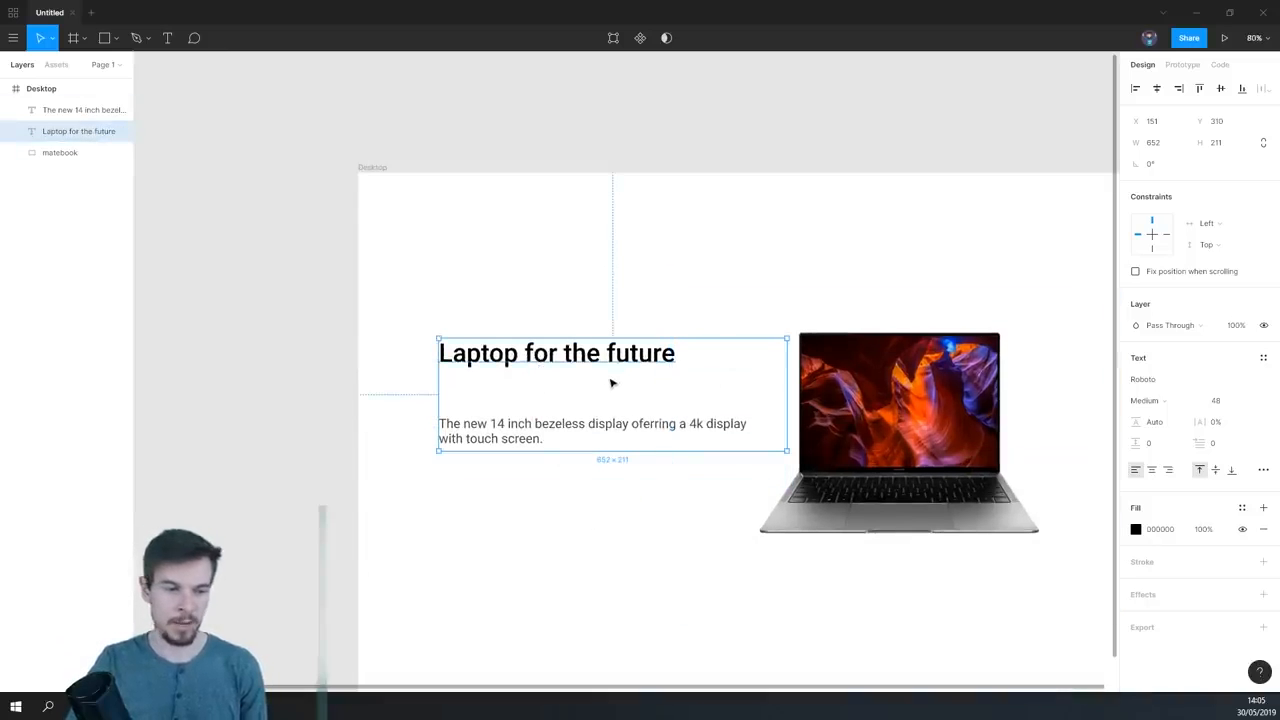
pyautogui.scroll(3, 612, 384)
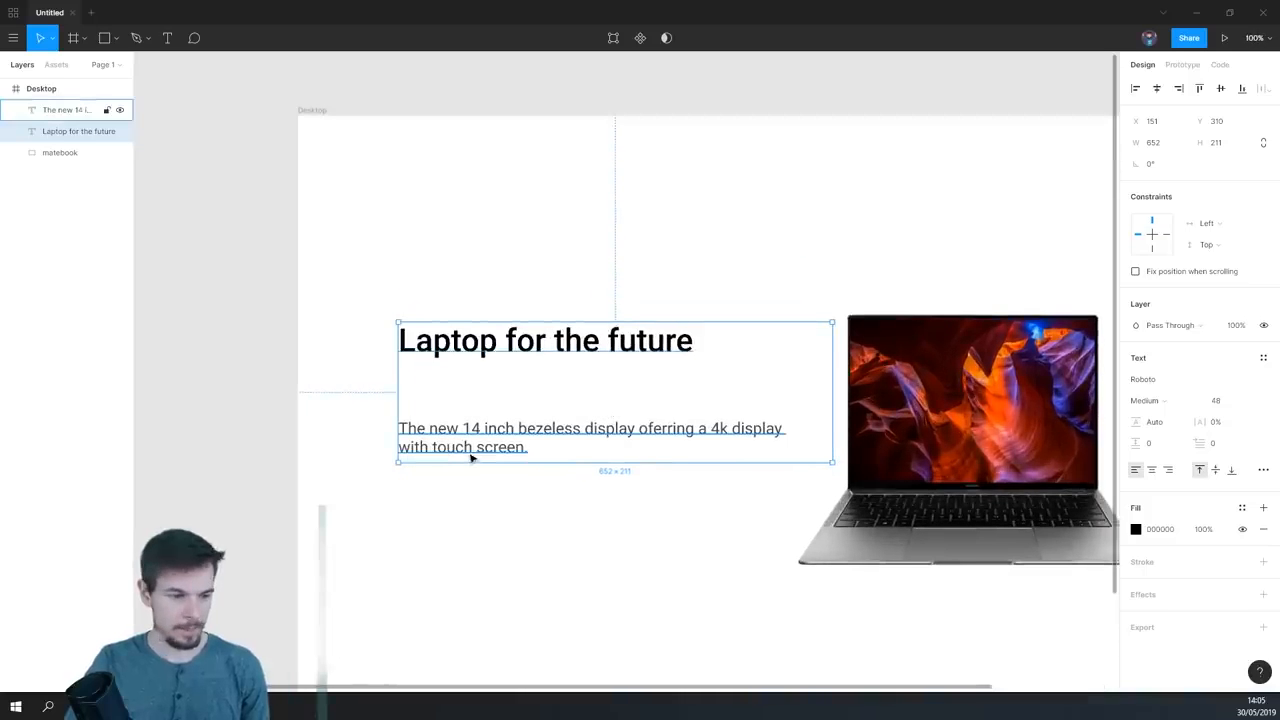
pyautogui.click(487, 497)
pyautogui.moveTo(477, 434); pyautogui.dragTo(483, 417)
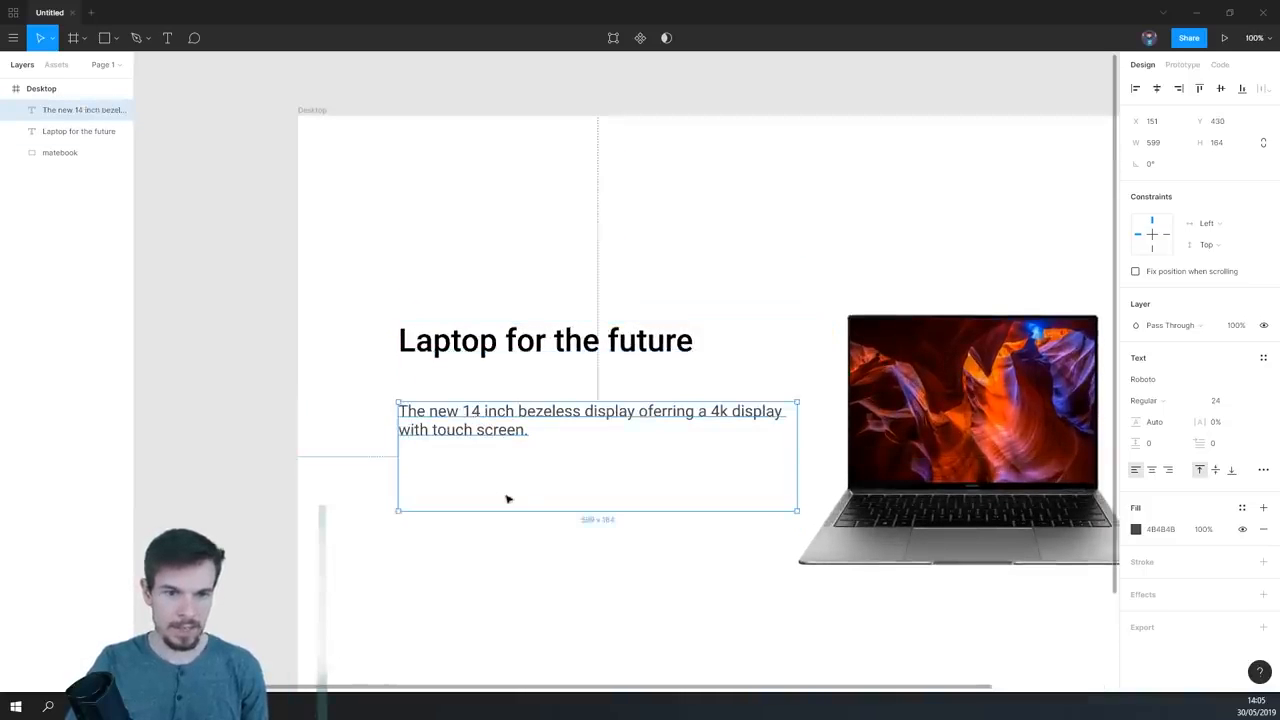
pyautogui.press('Escape')
# - Change the heading's fill to a linear gradient and run it horizontally from the first letter to just past the last
pyautogui.click(483, 342)
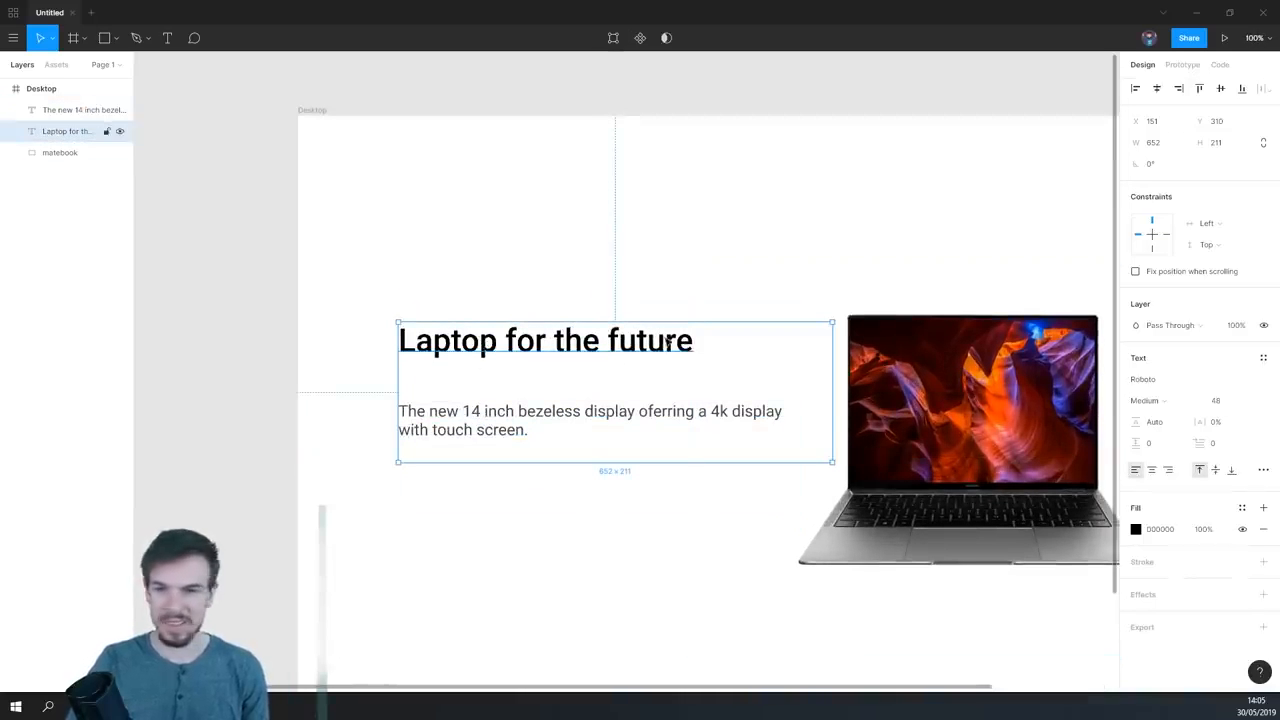
pyautogui.scroll(1, 713, 348)
pyautogui.scroll(3, 713, 348)
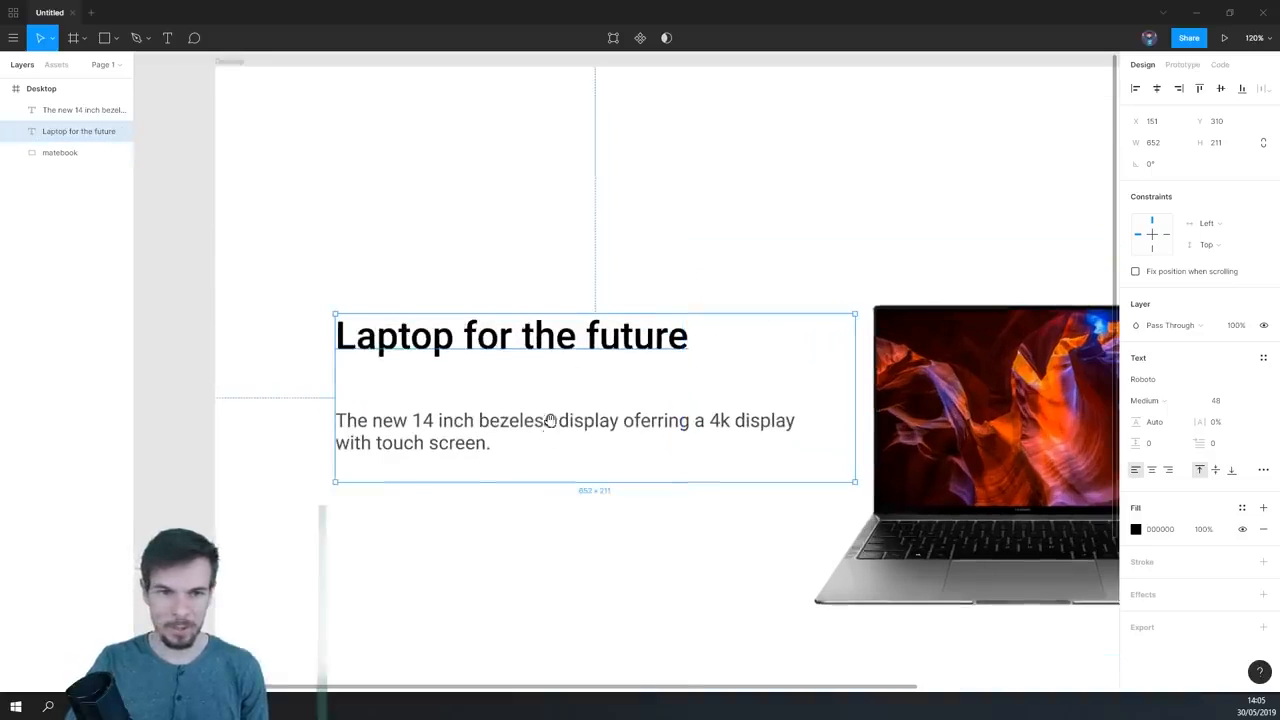
pyautogui.scroll(-3, 704, 397)
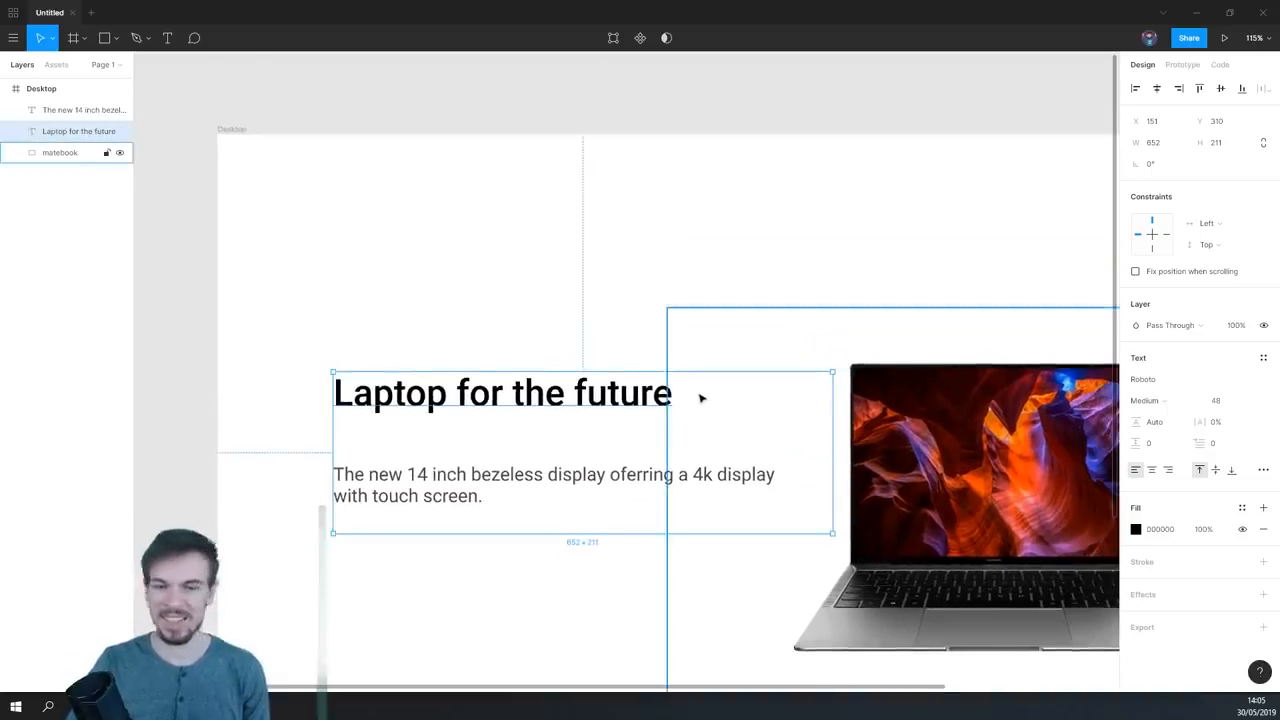
pyautogui.scroll(-2, 502, 408)
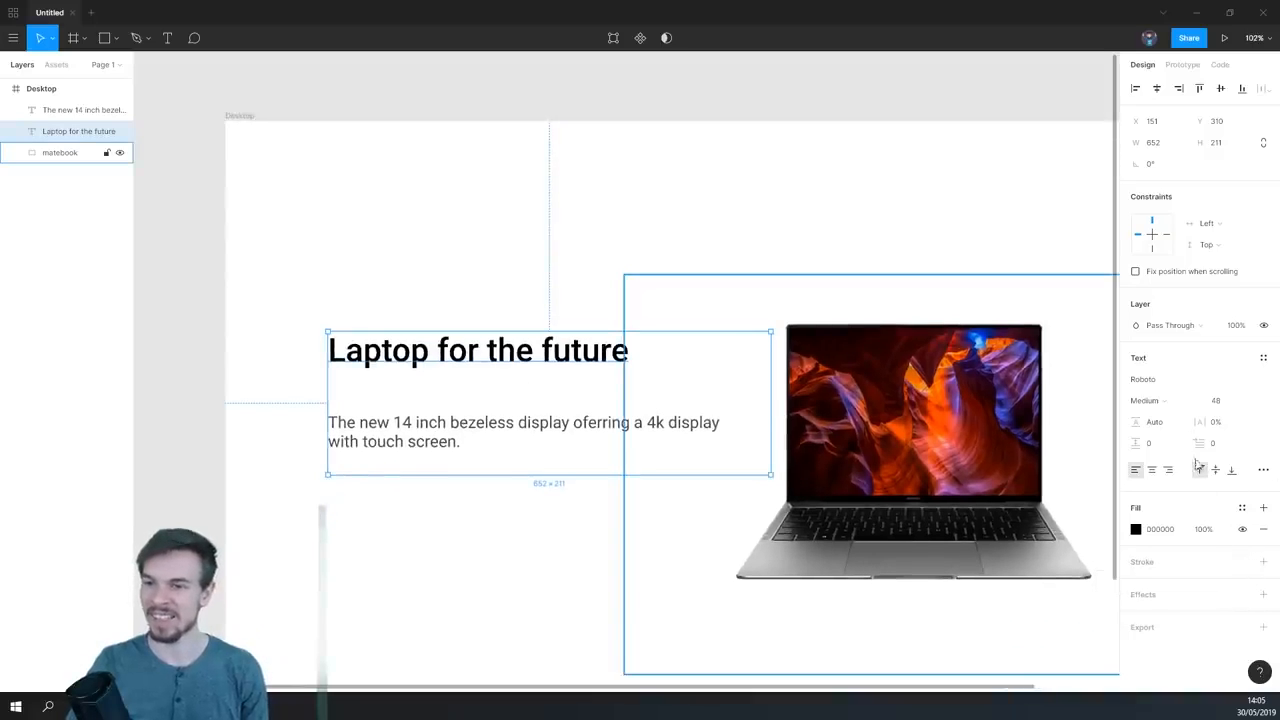
pyautogui.click(1136, 529)
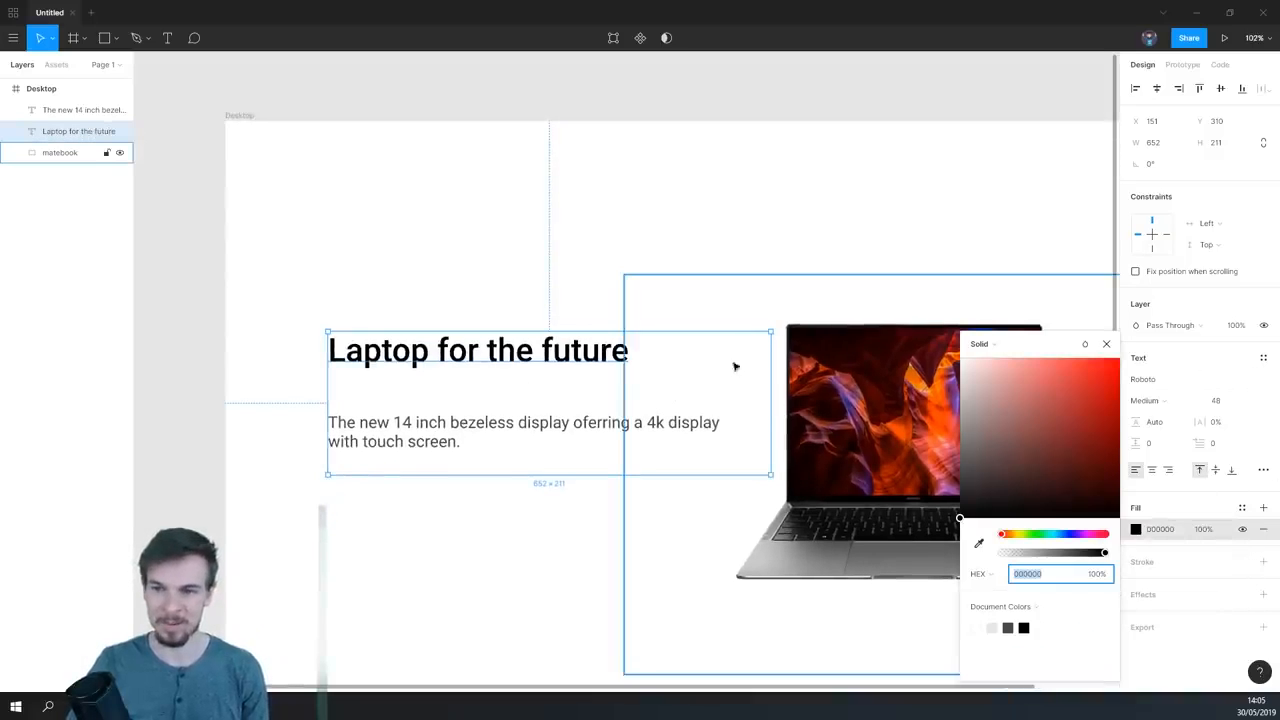
pyautogui.click(988, 344)
pyautogui.click(1000, 360)
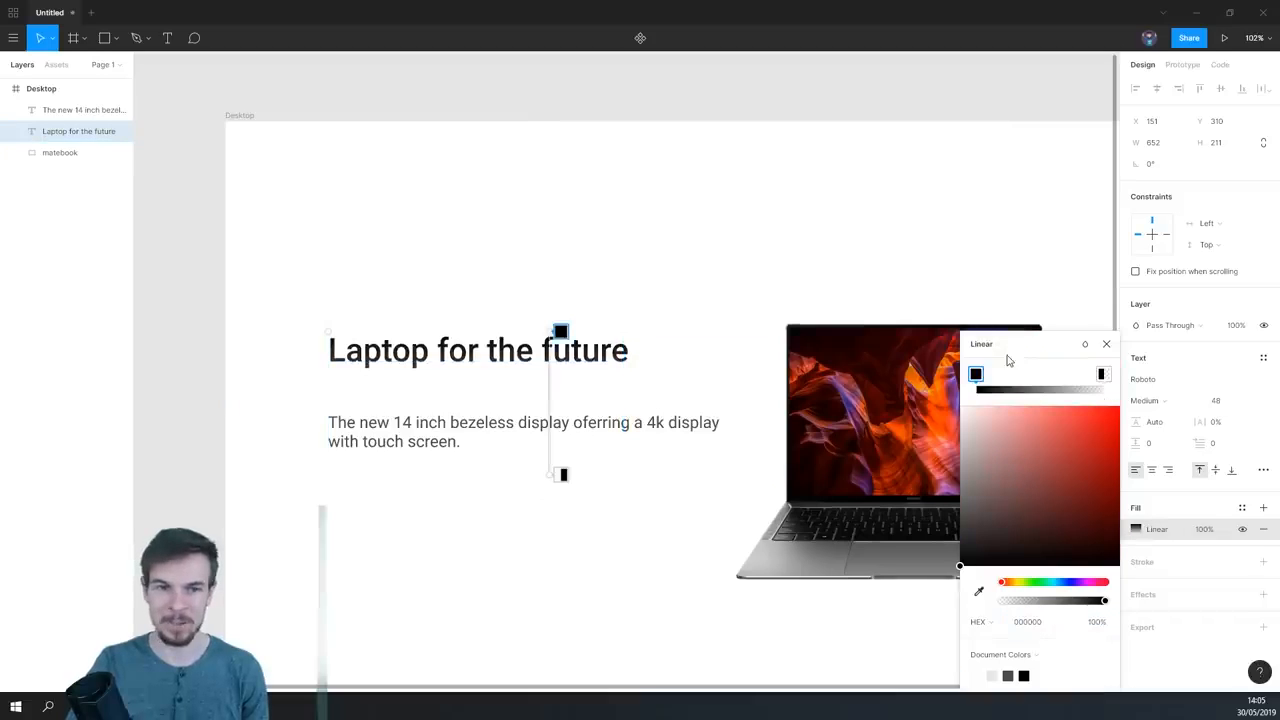
pyautogui.moveTo(552, 332); pyautogui.dragTo(330, 340)
pyautogui.moveTo(548, 473); pyautogui.dragTo(638, 354)
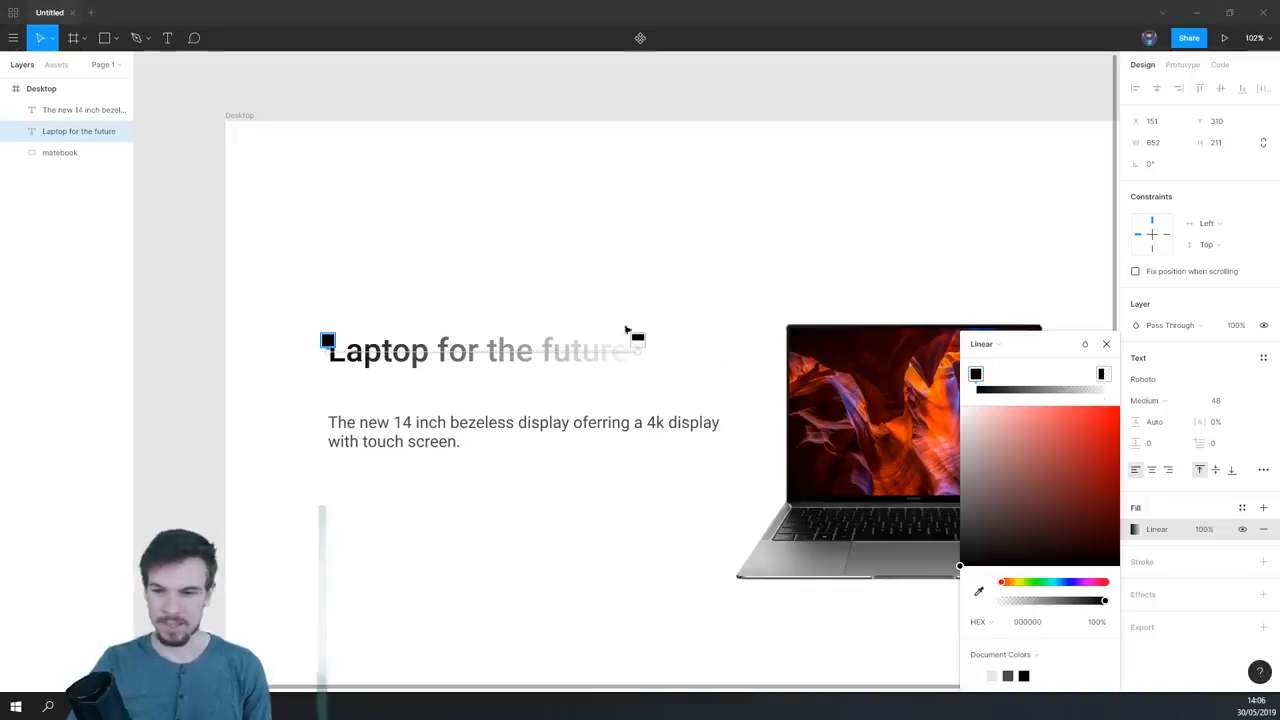
# - Give the heading gradient's start stop a dark blue color of about 24233F
pyautogui.moveTo(1003, 540); pyautogui.dragTo(1009, 524)
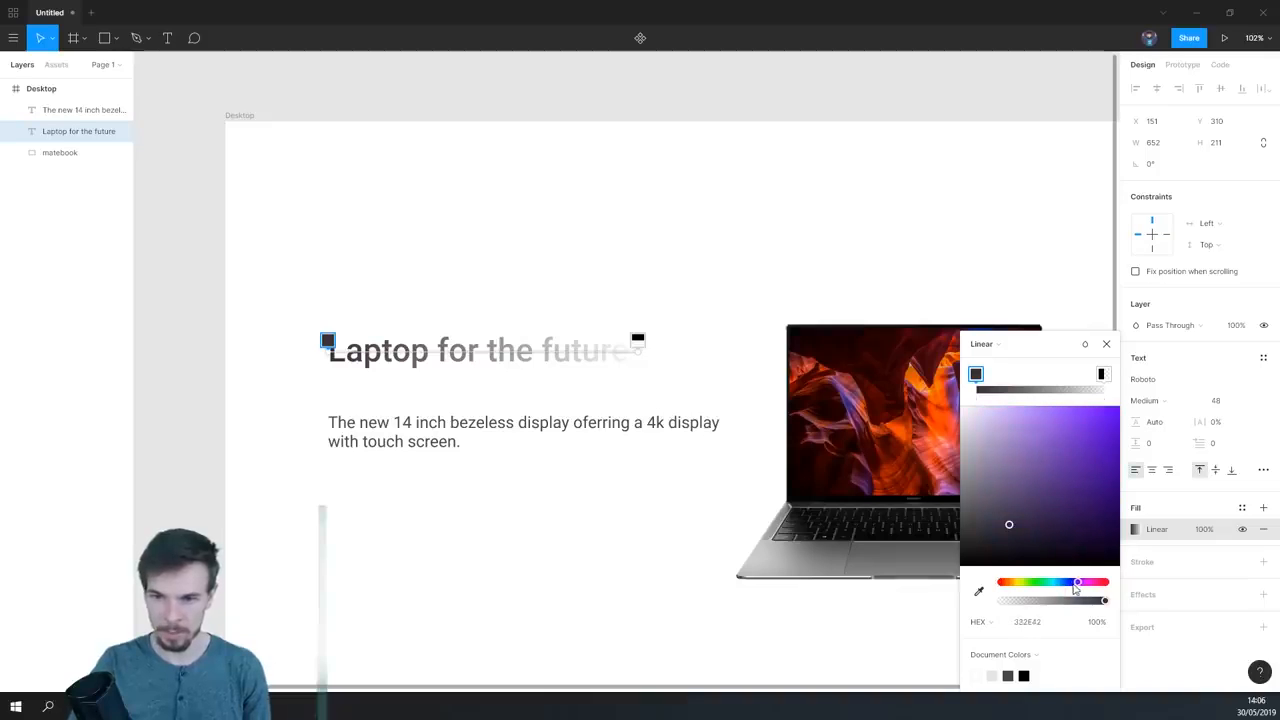
pyautogui.moveTo(1076, 586); pyautogui.dragTo(1070, 586)
pyautogui.moveTo(1008, 525)
pyautogui.mouseDown()
pyautogui.moveTo(975, 538)
pyautogui.moveTo(1016, 520)
pyautogui.moveTo(1025, 531)
pyautogui.mouseUp()
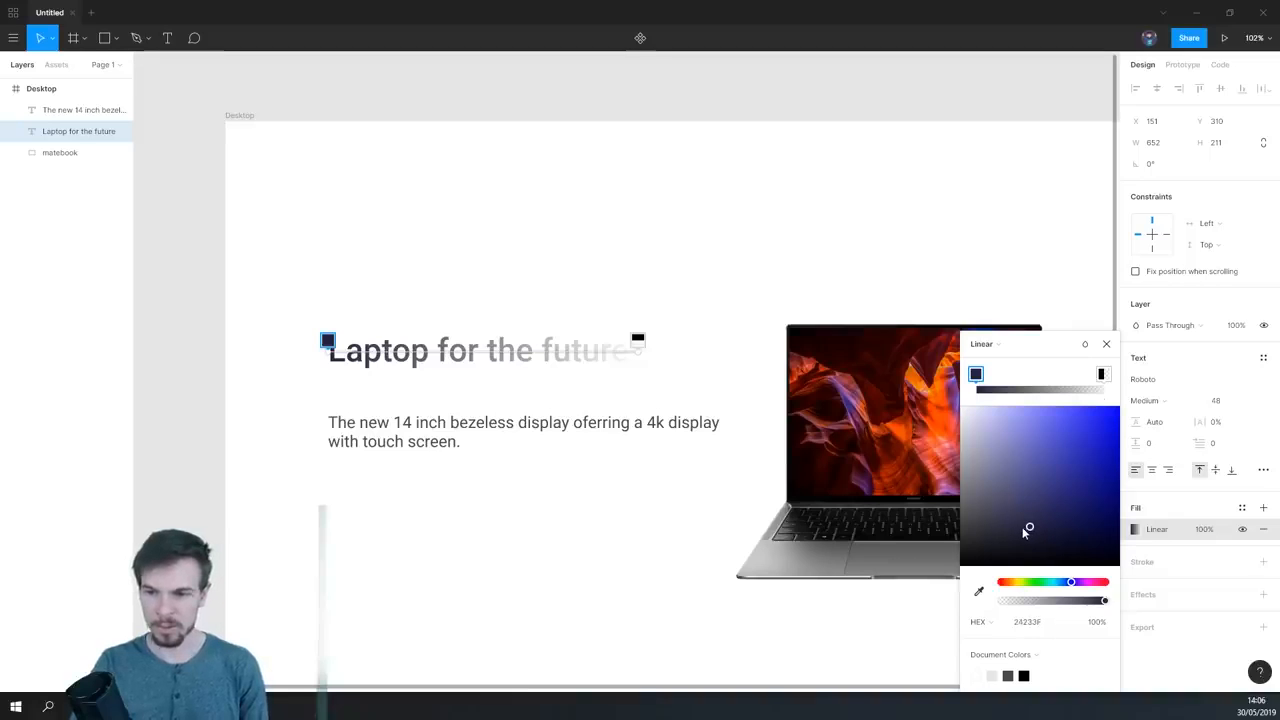
# - Raise the opacity of the heading gradient's end stop to 100%
pyautogui.click(638, 339)
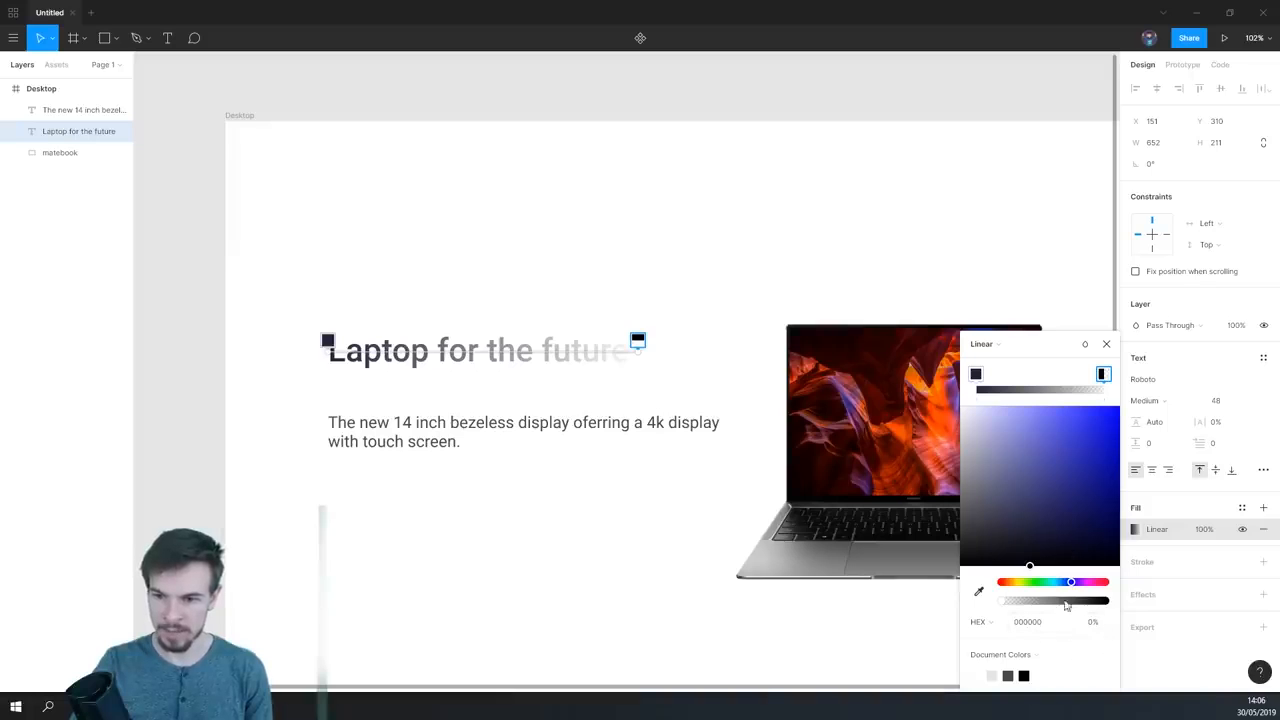
pyautogui.moveTo(1043, 352); pyautogui.dragTo(1040, 216)
pyautogui.click(1095, 487)
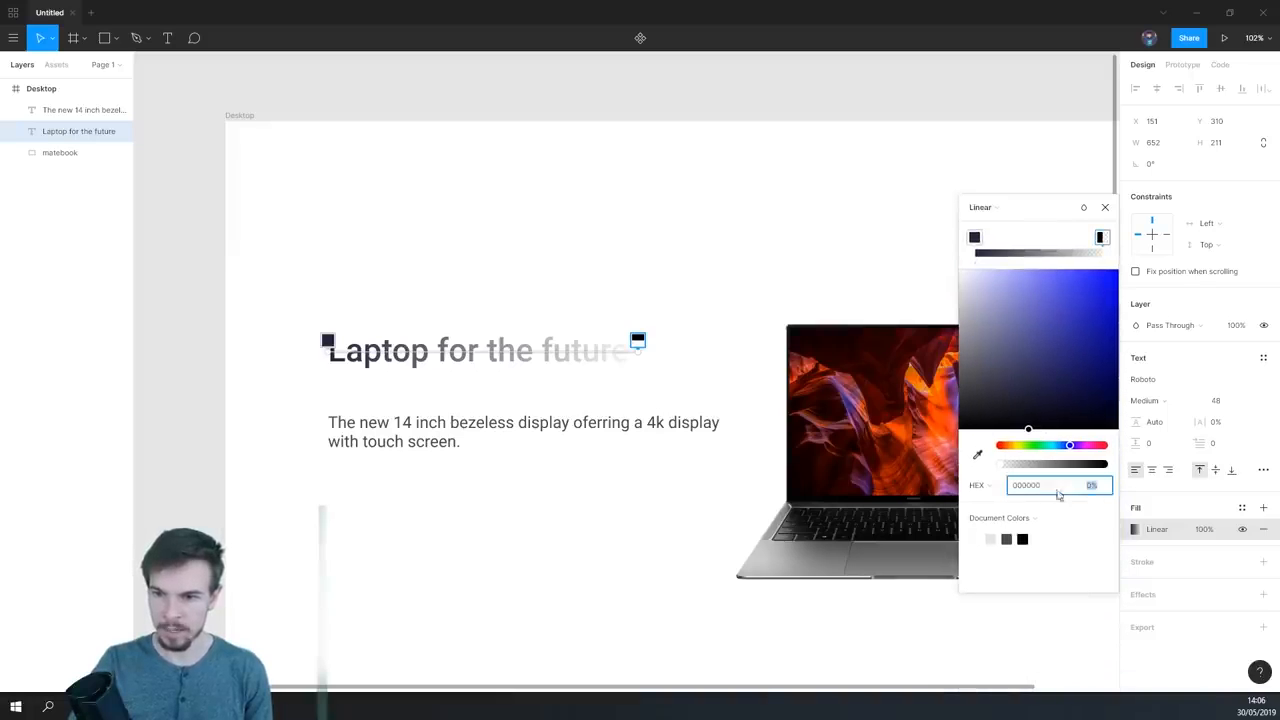
pyautogui.moveTo(1013, 465); pyautogui.dragTo(1103, 465)
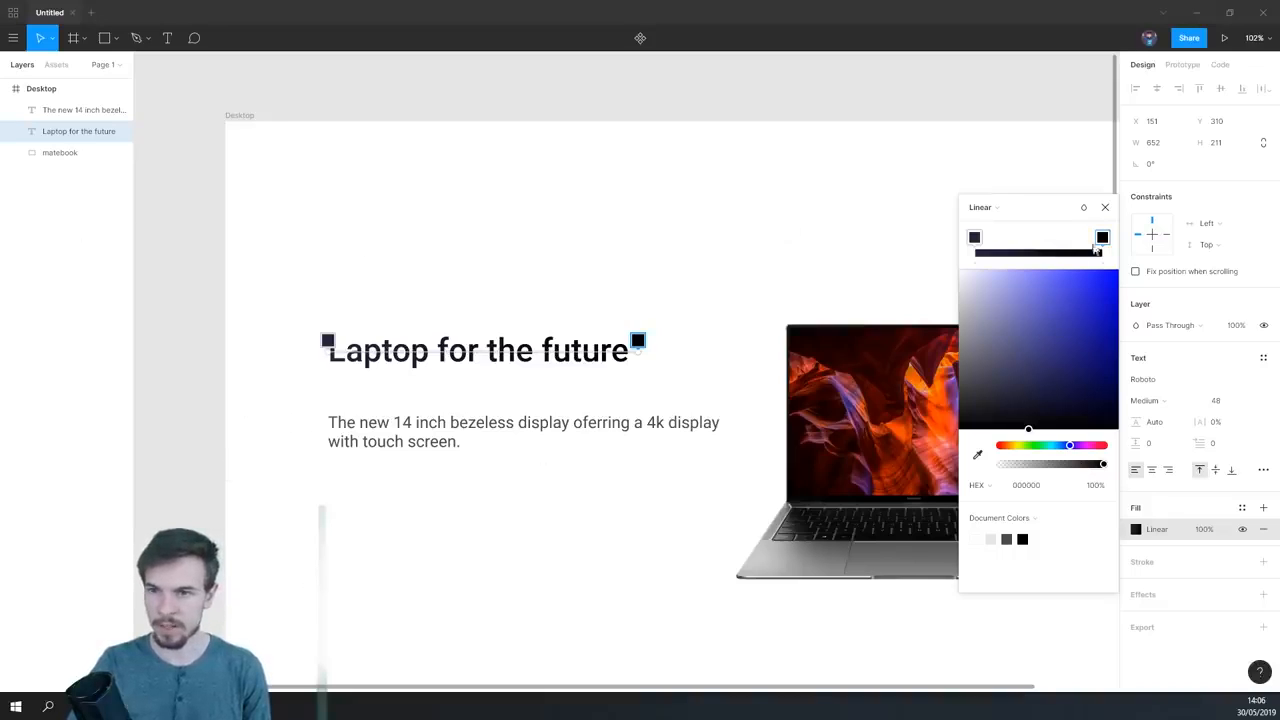
# - Set the color of the heading gradient's end stop to 6F6F89
pyautogui.moveTo(1010, 362)
pyautogui.mouseDown()
pyautogui.moveTo(994, 331)
pyautogui.moveTo(991, 362)
pyautogui.mouseUp()
pyautogui.click(1080, 485)
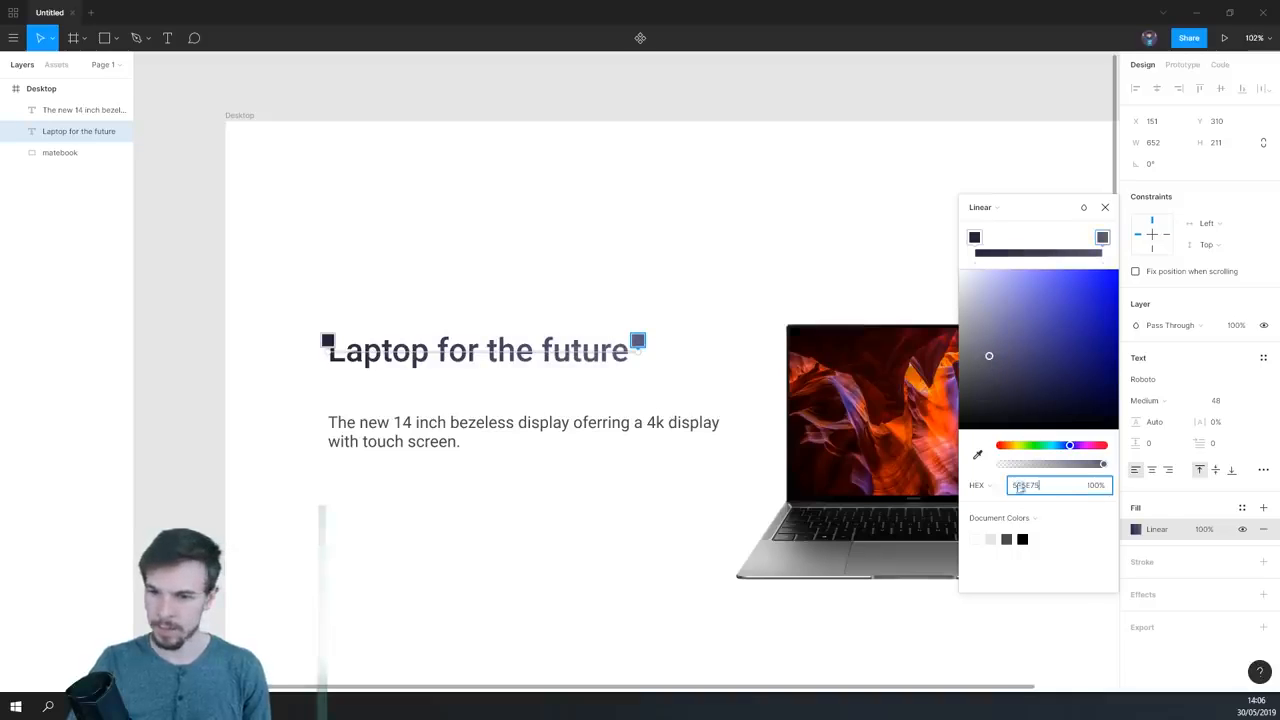
pyautogui.write('8')
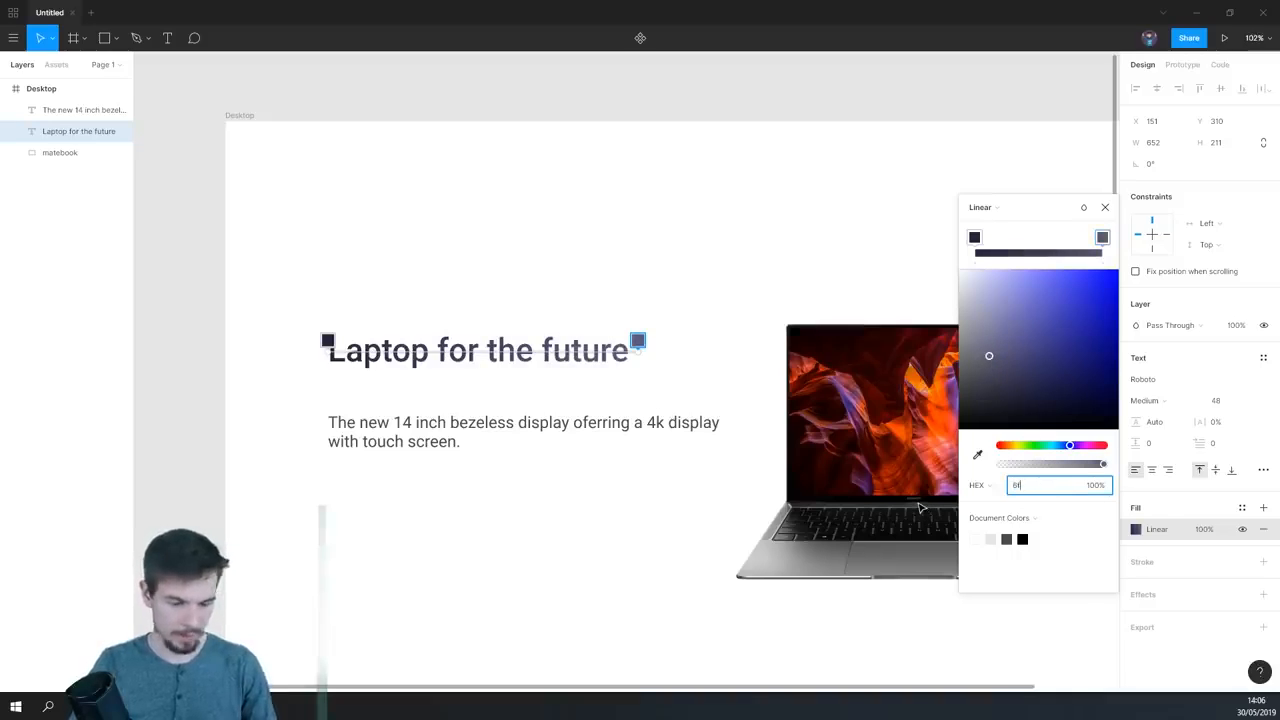
pyautogui.write('f6f8')
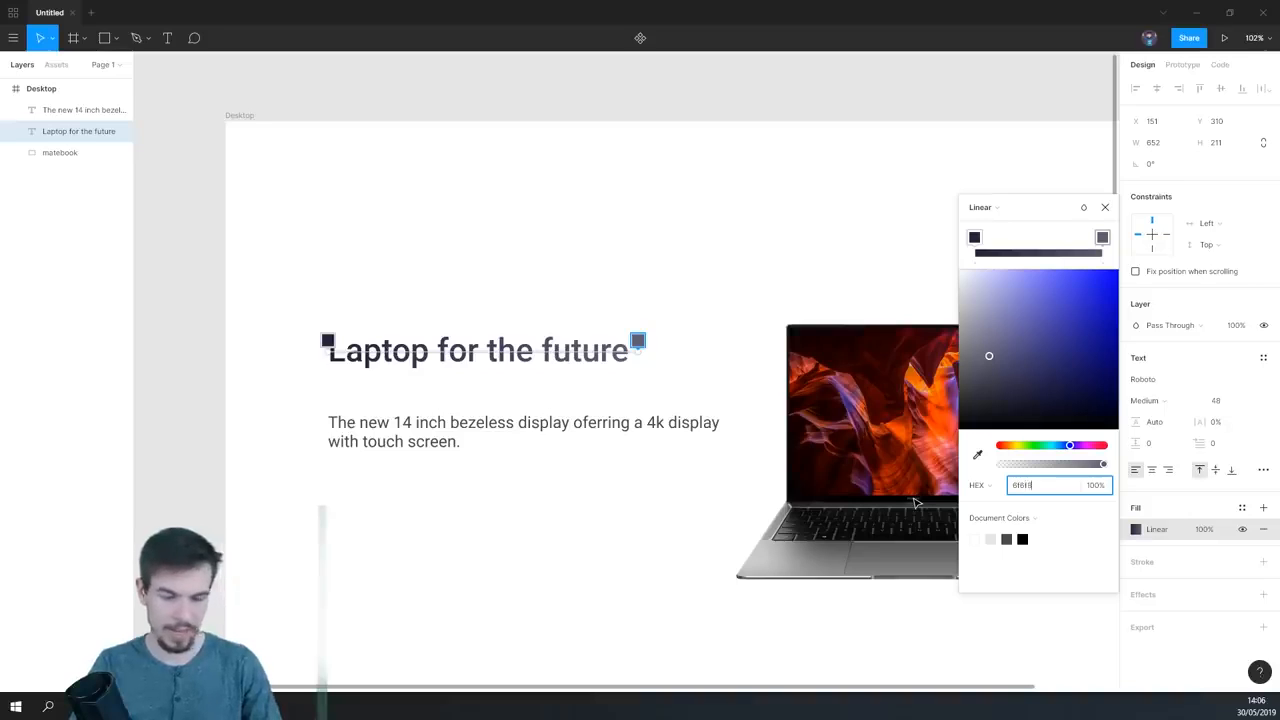
pyautogui.write('9')
pyautogui.press('Return')
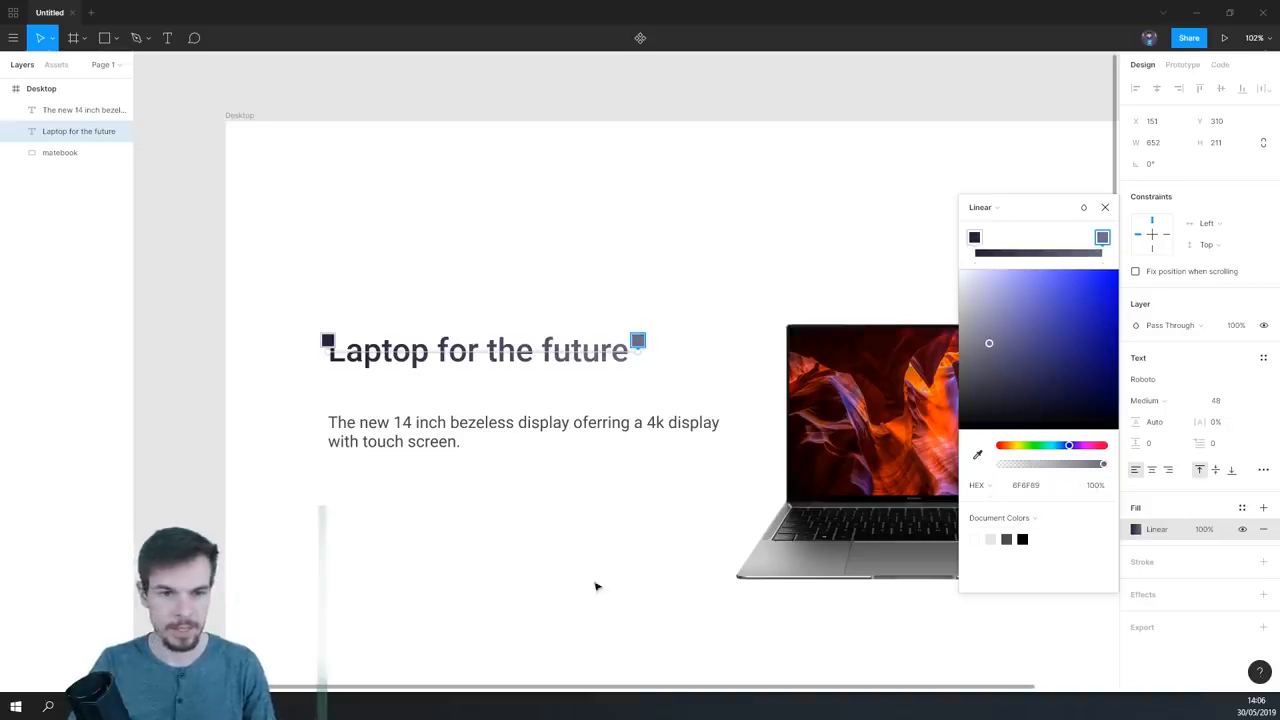
# - Lighten the heading gradient's start stop to a muted blue of about 484764 and deselect the heading
pyautogui.click(975, 237)
pyautogui.moveTo(1027, 387)
pyautogui.mouseDown()
pyautogui.moveTo(996, 354)
pyautogui.moveTo(1006, 373)
pyautogui.mouseUp()
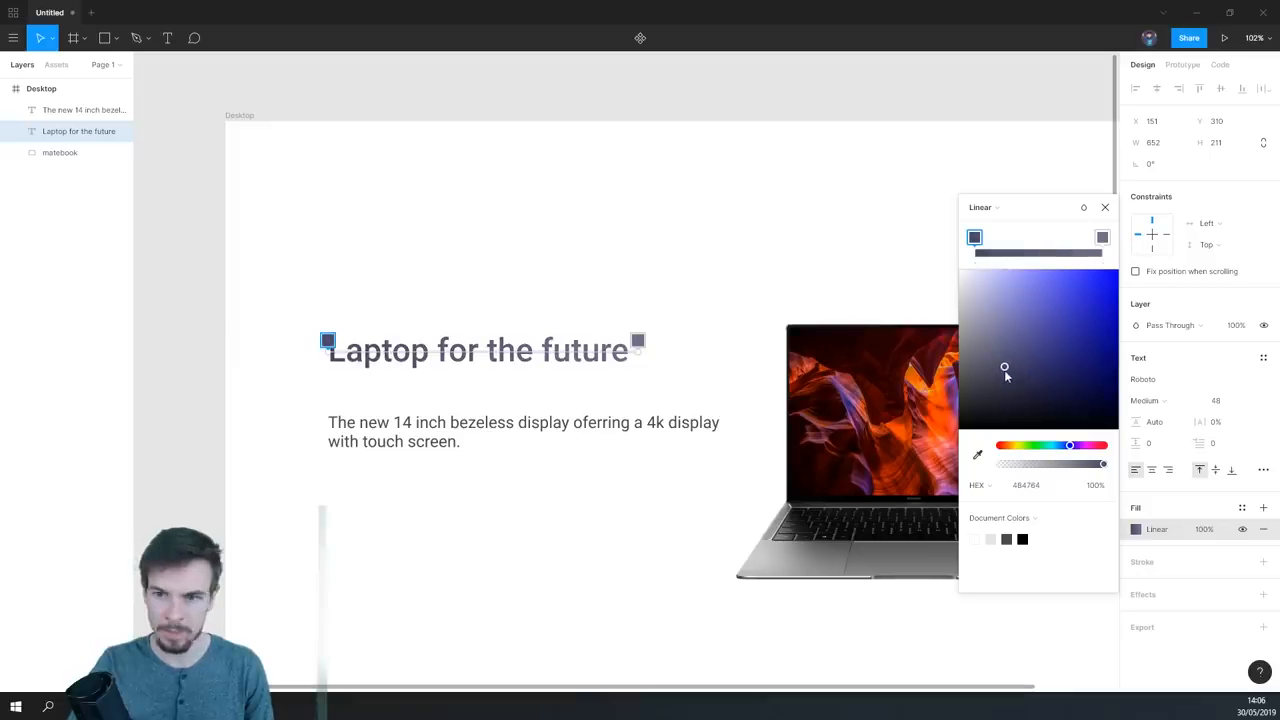
pyautogui.click(624, 529)
pyautogui.click(588, 572)
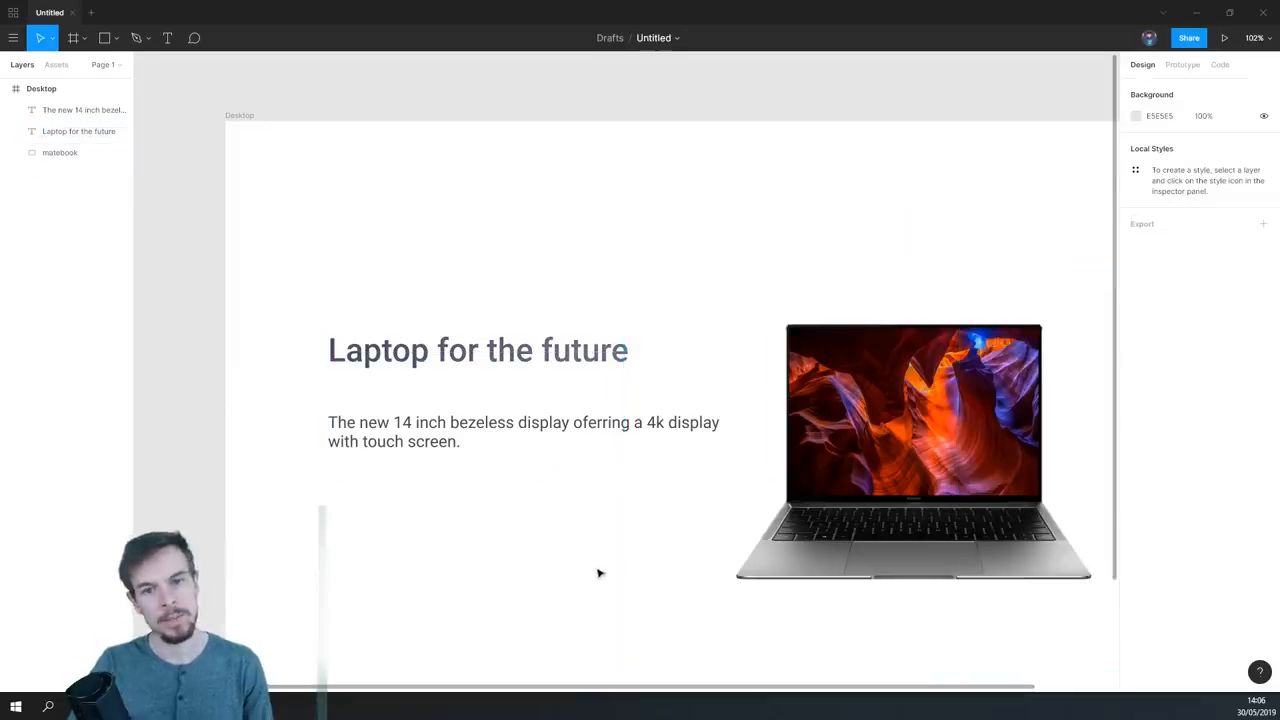
# - Move the description text up closer beneath the heading, to a Y position of 394
pyautogui.scroll(-2, 630, 558)
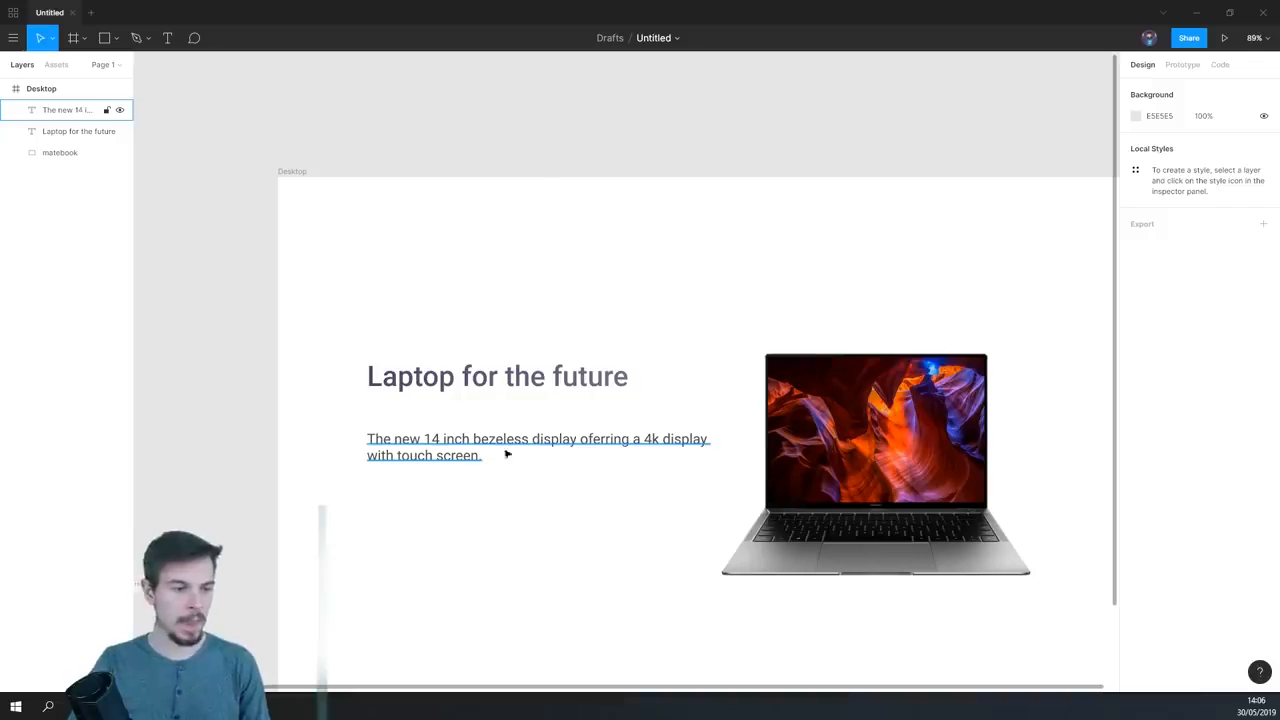
pyautogui.click(460, 454)
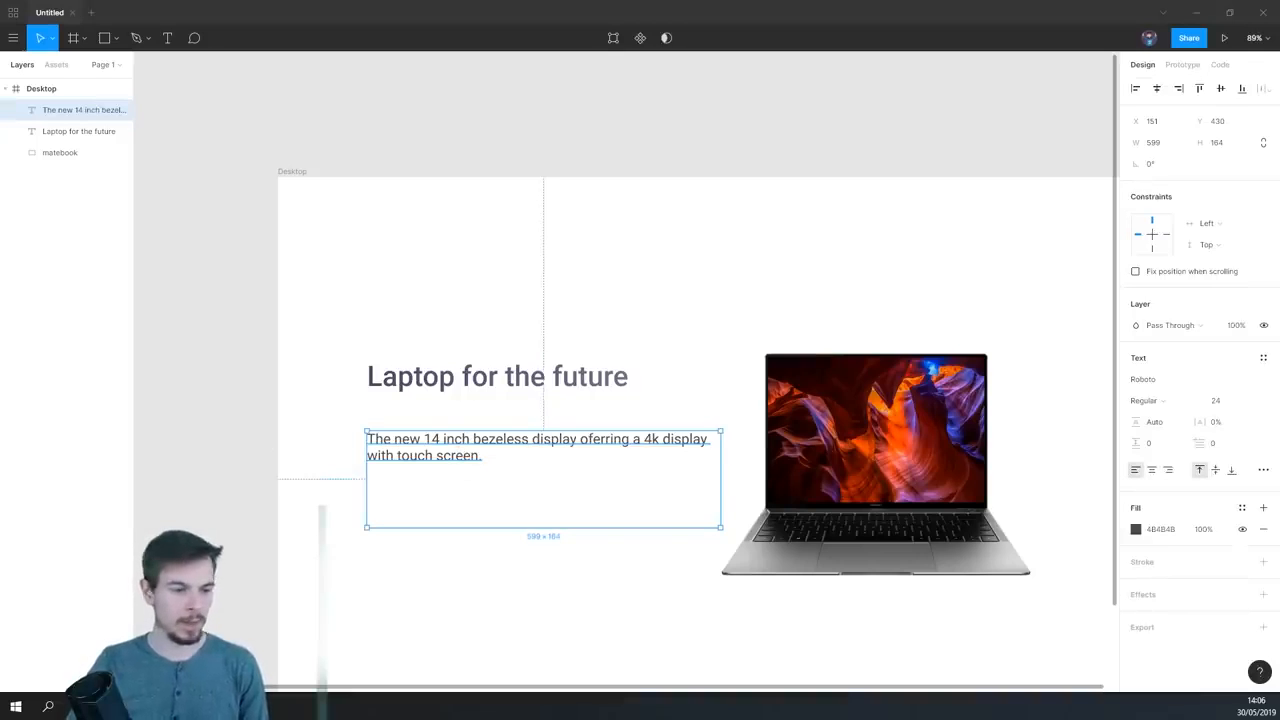
pyautogui.moveTo(457, 449); pyautogui.dragTo(450, 428)
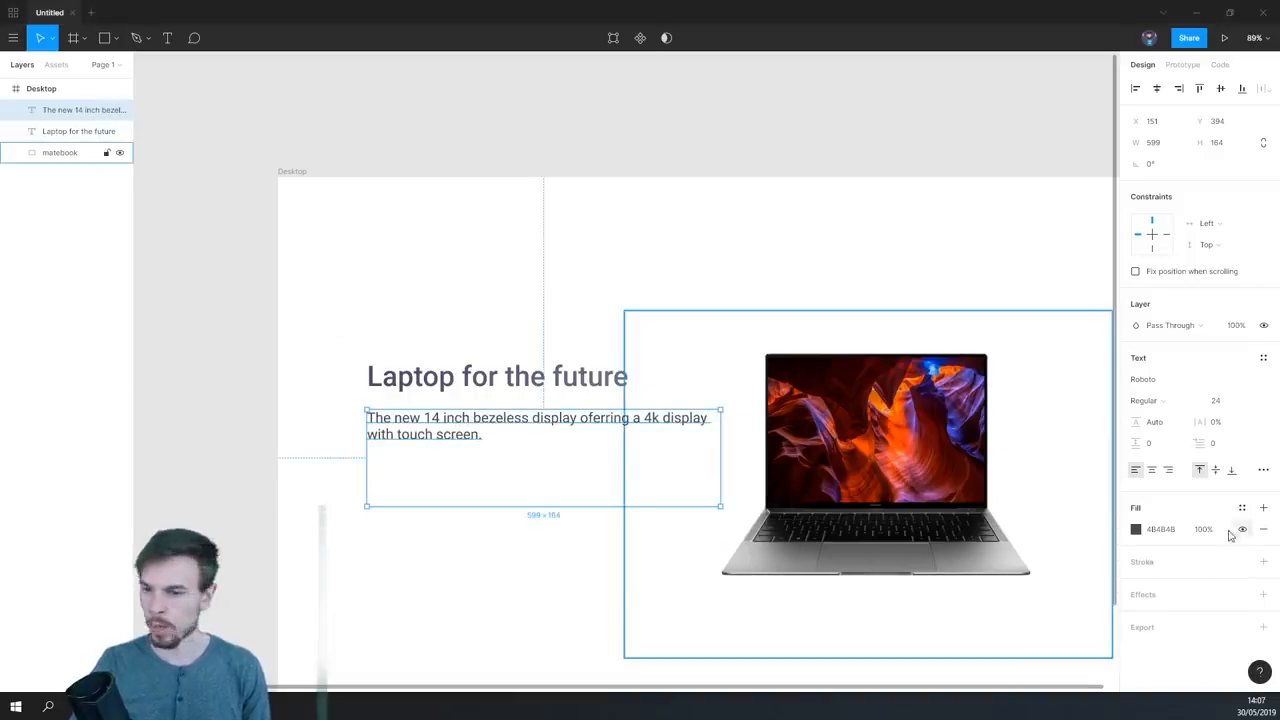
# - Sample the heading's color with the eyedropper to fill the description text with 585772, and deselect it
pyautogui.click(1135, 529)
pyautogui.moveTo(998, 532); pyautogui.dragTo(1068, 540)
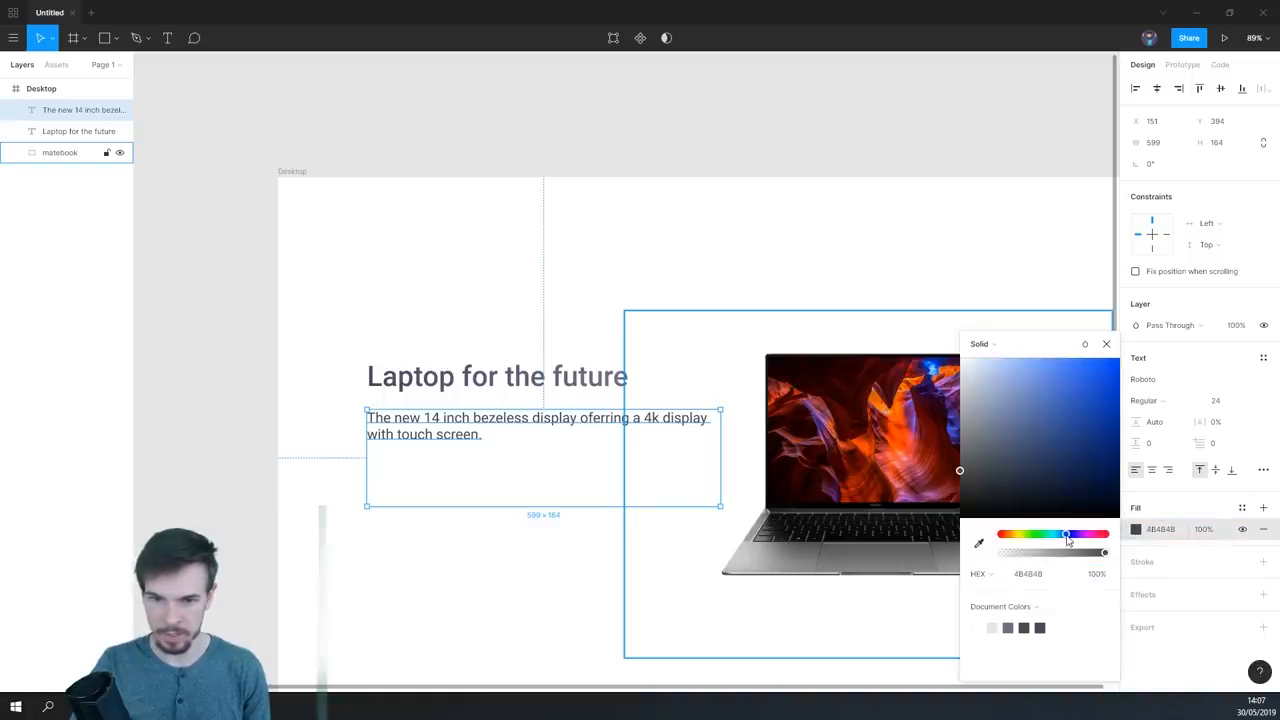
pyautogui.click(979, 543)
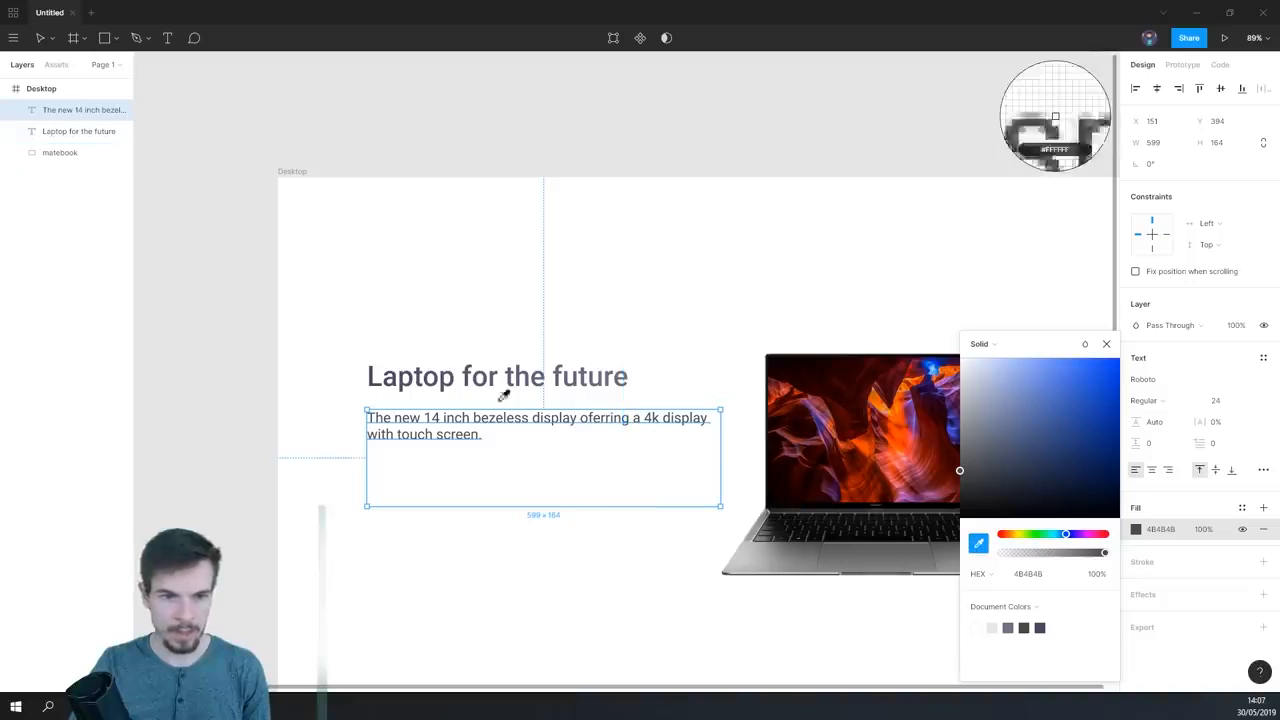
pyautogui.click(470, 372)
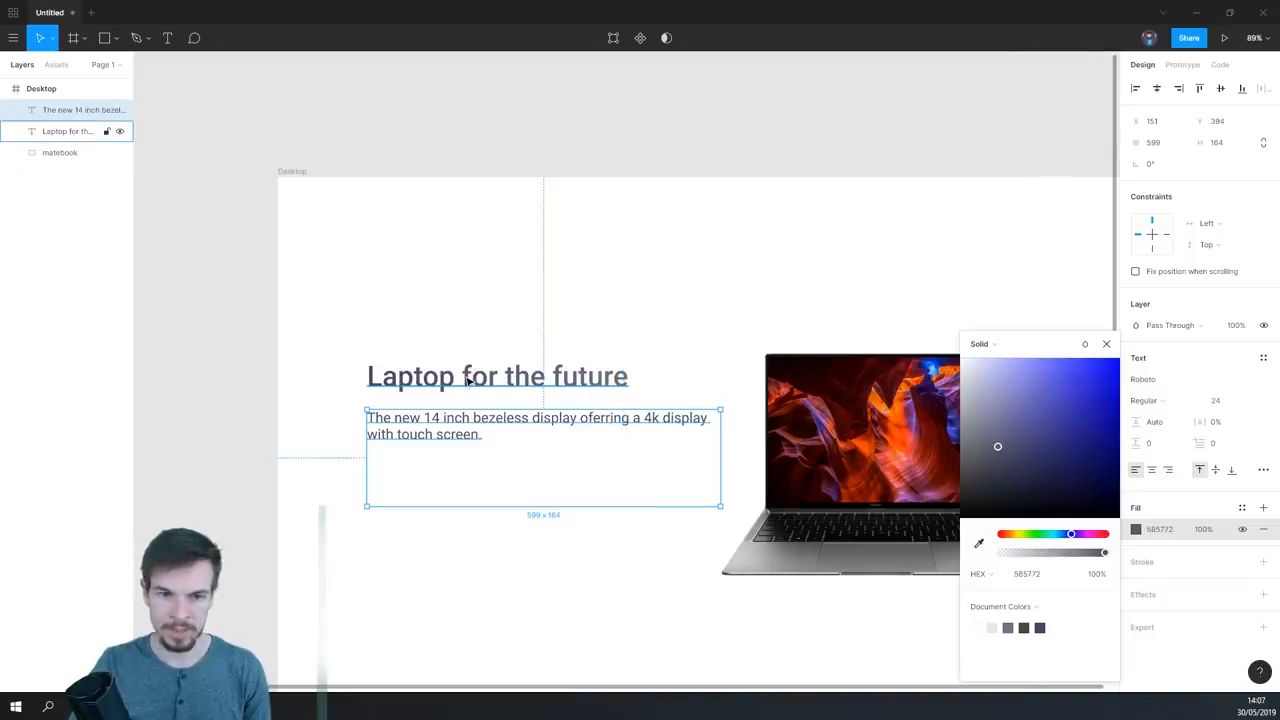
pyautogui.click(576, 556)
pyautogui.scroll(2, 573, 555)
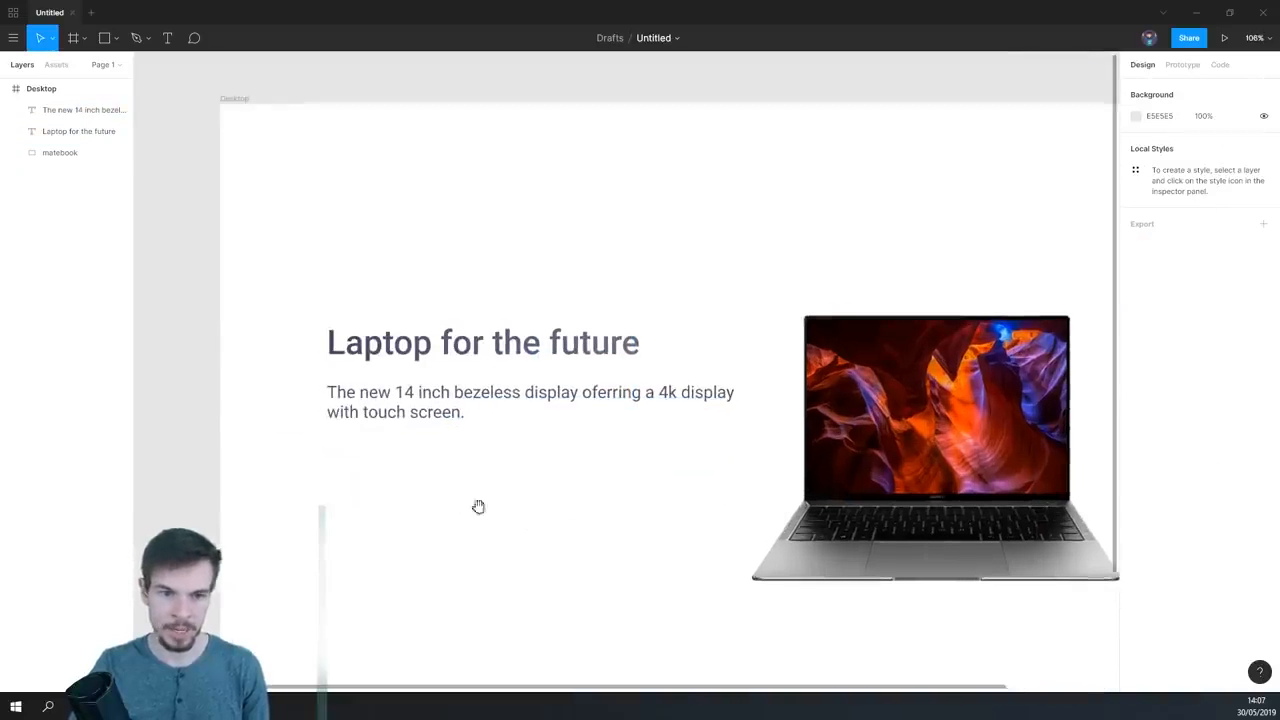
pyautogui.scroll(-2, 454, 497)
pyautogui.scroll(1, 454, 497)
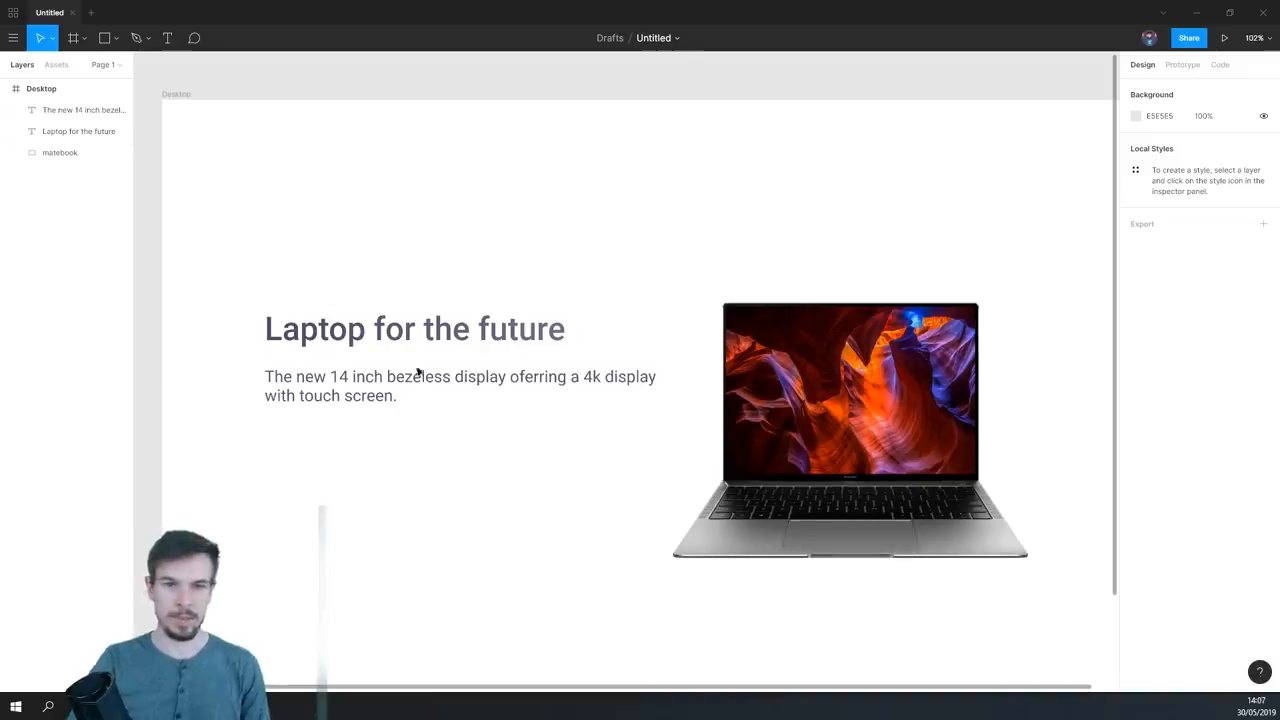
pyautogui.click(406, 331)
pyautogui.click(460, 525)
pyautogui.scroll(-3, 461, 508)
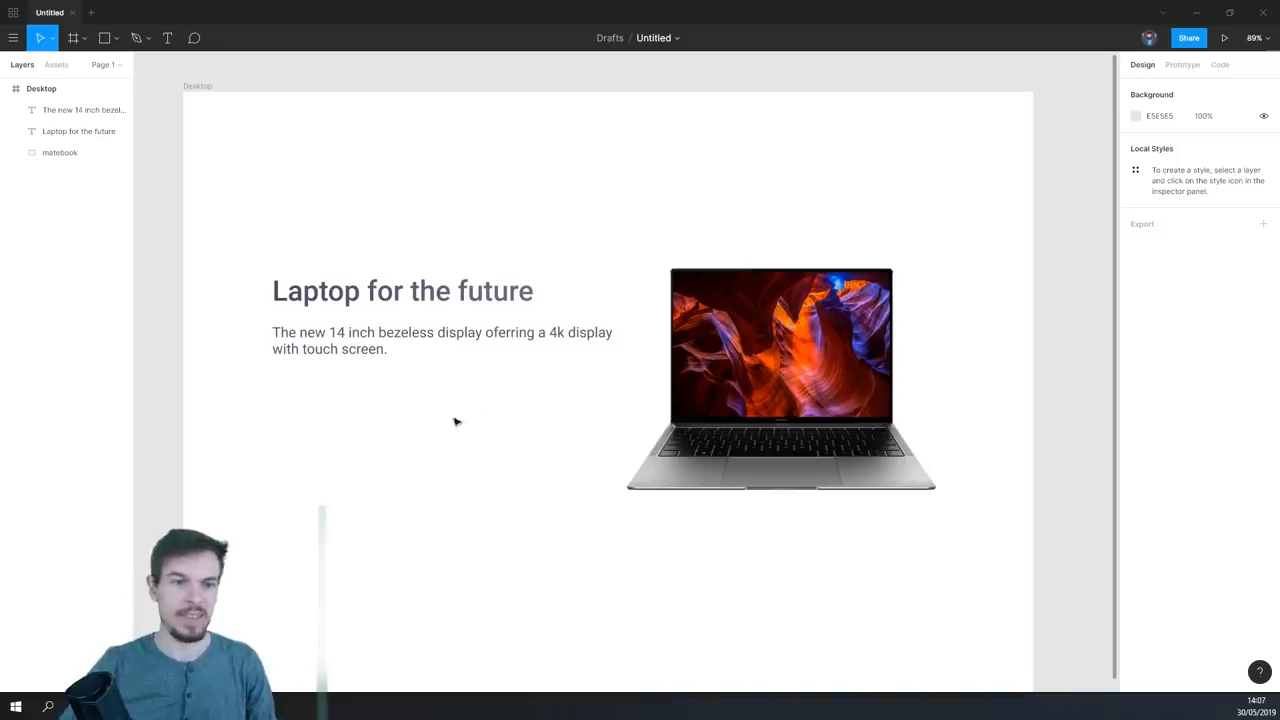
# - Draw a rectangle about 124 × 49 below the description and resize it to 126 × 50
pyautogui.scroll(5, 348, 420)
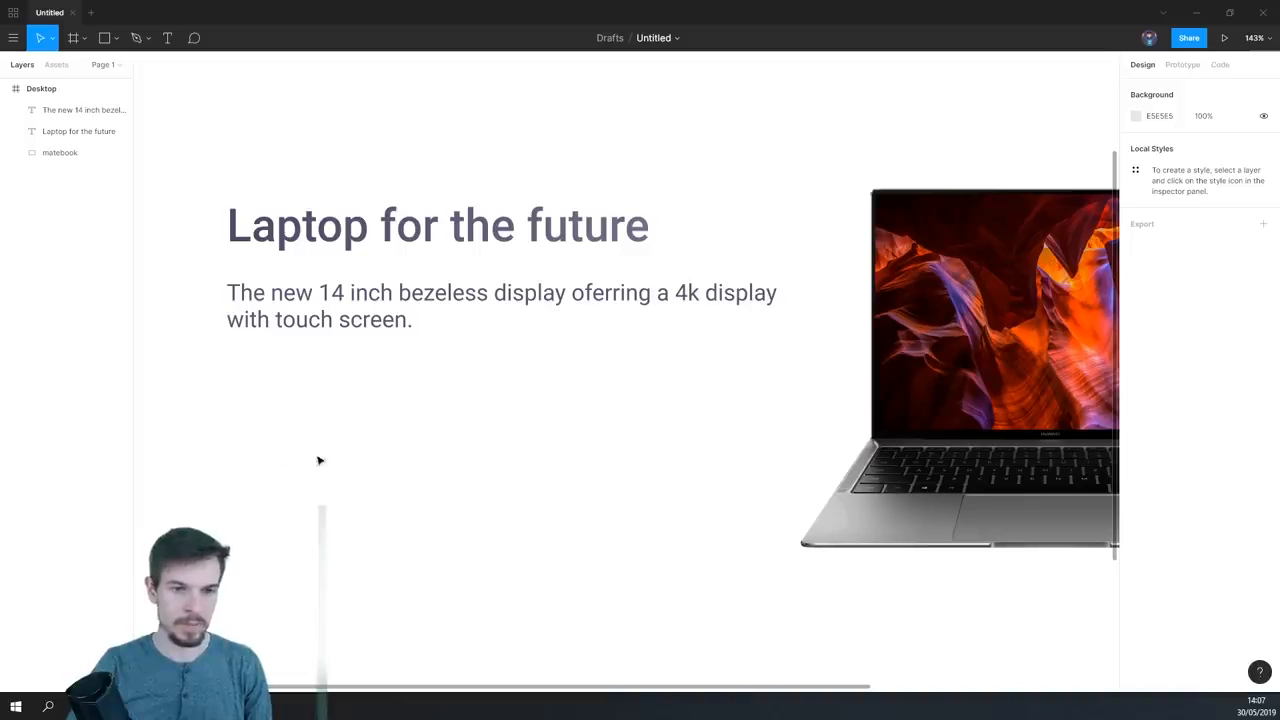
pyautogui.click(110, 38)
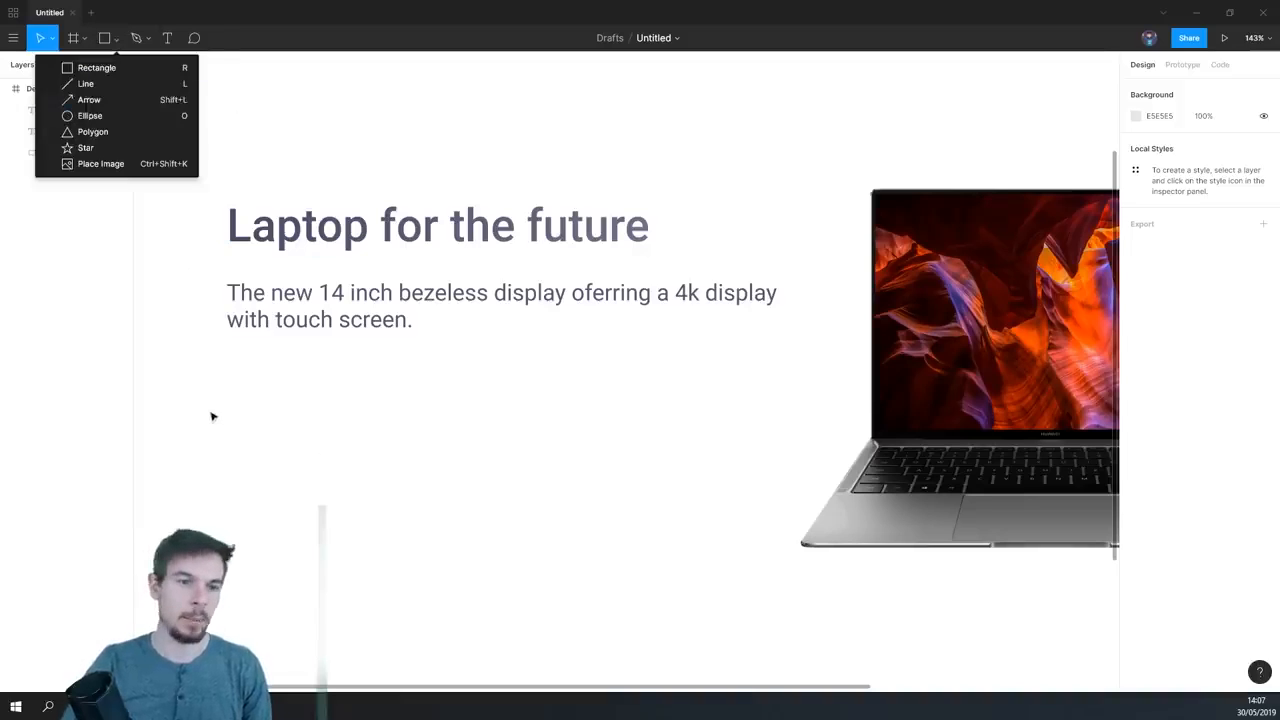
pyautogui.click(85, 70)
pyautogui.moveTo(212, 423)
pyautogui.mouseDown()
pyautogui.moveTo(349, 509)
pyautogui.moveTo(366, 491)
pyautogui.moveTo(340, 496)
pyautogui.moveTo(332, 476)
pyautogui.mouseUp()
pyautogui.hscroll(-3, 325, 512)
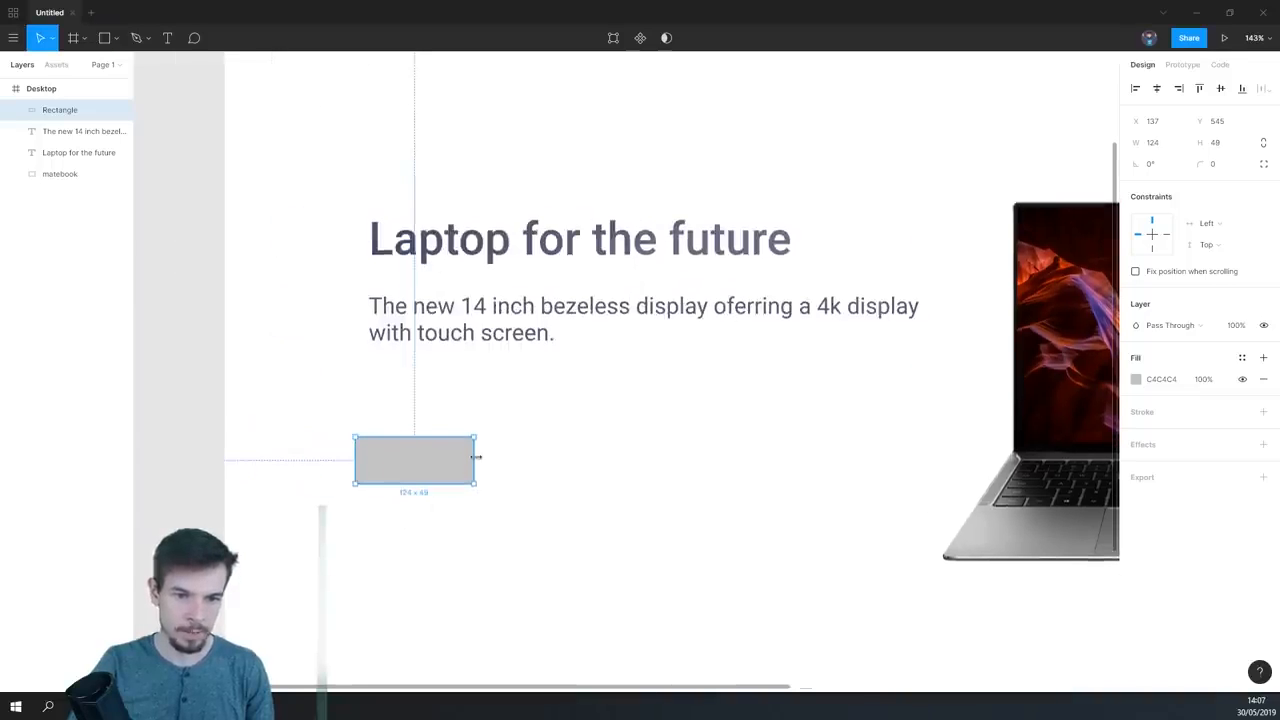
pyautogui.moveTo(477, 457); pyautogui.dragTo(479, 457)
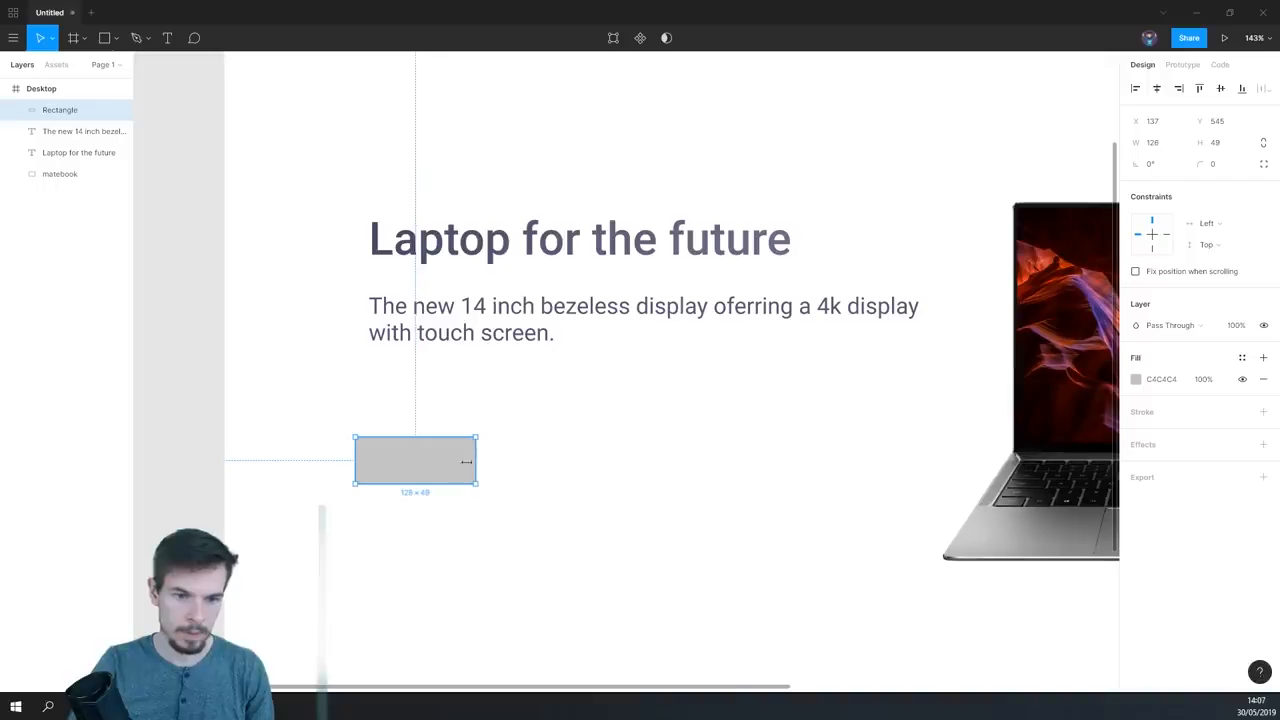
pyautogui.moveTo(452, 483); pyautogui.dragTo(452, 485)
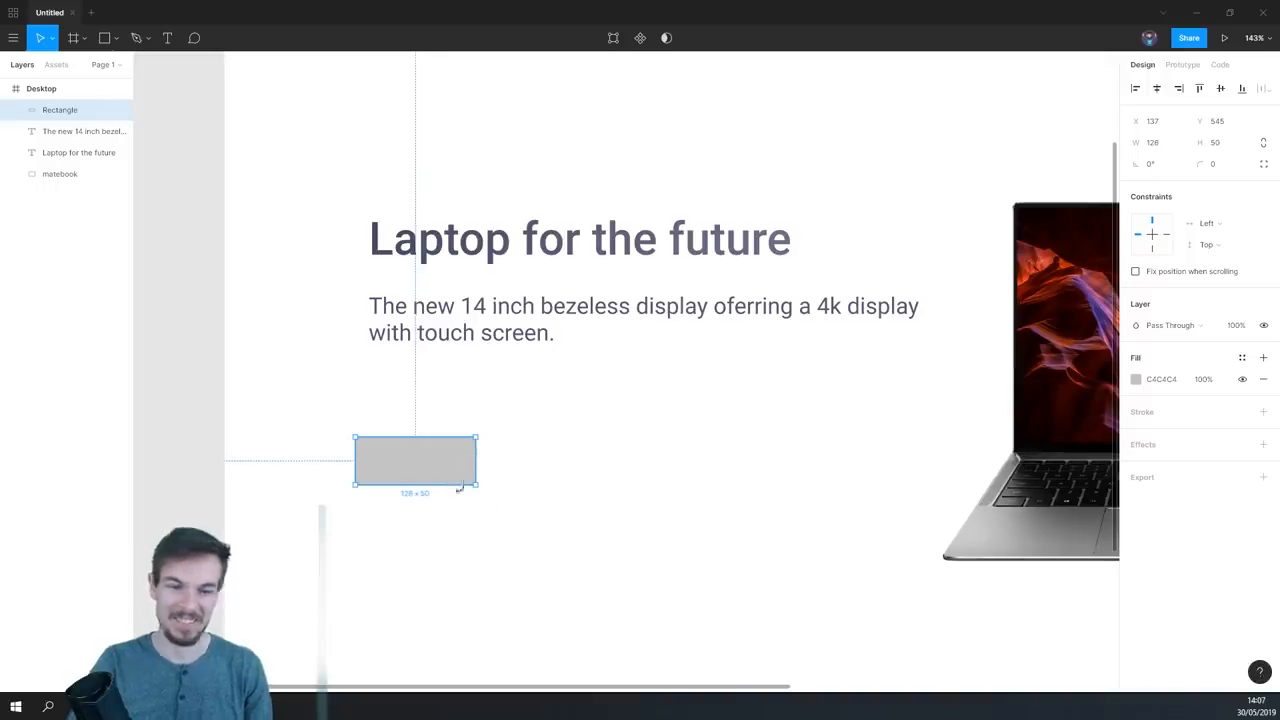
# - Move the rectangle to X 151, Y 533 so it aligns with the description's left edge
pyautogui.scroll(-2, 460, 480)
pyautogui.hscroll(2, 460, 480)
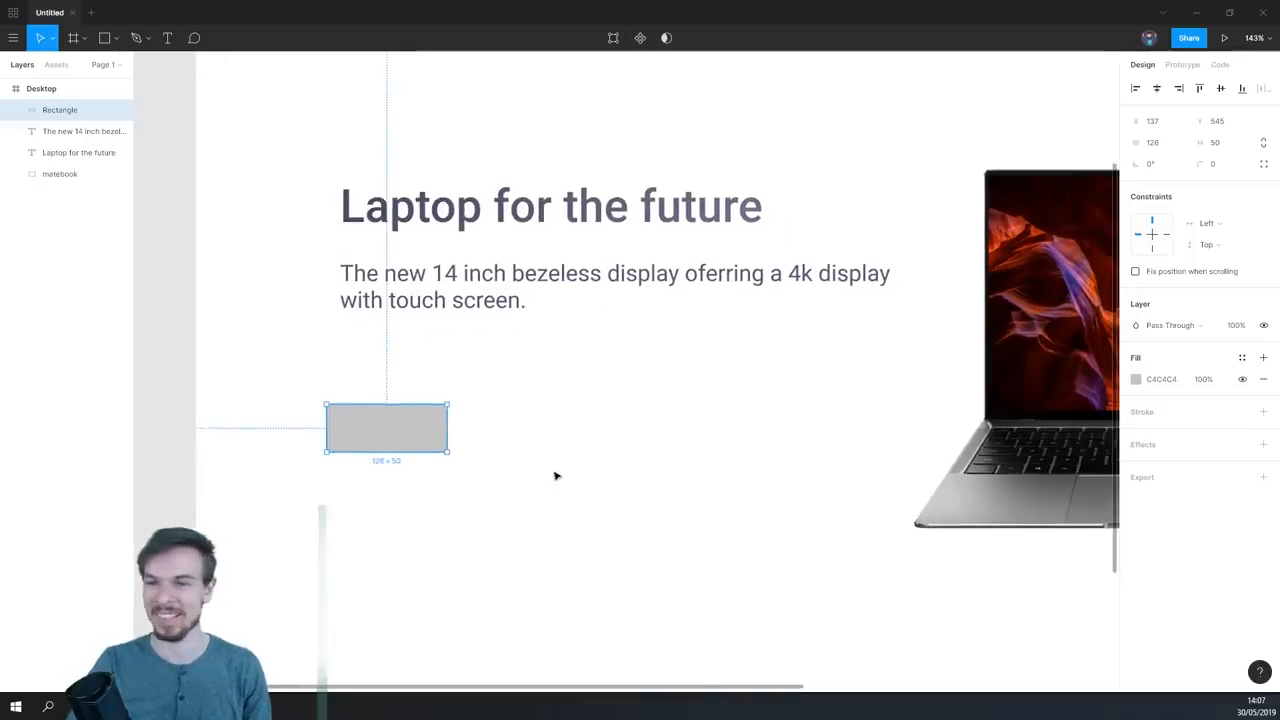
pyautogui.scroll(-3, 535, 462)
pyautogui.scroll(-1, 454, 434)
pyautogui.hscroll(2, 454, 434)
pyautogui.moveTo(380, 433)
pyautogui.mouseDown()
pyautogui.moveTo(391, 429)
pyautogui.moveTo(377, 418)
pyautogui.mouseUp()
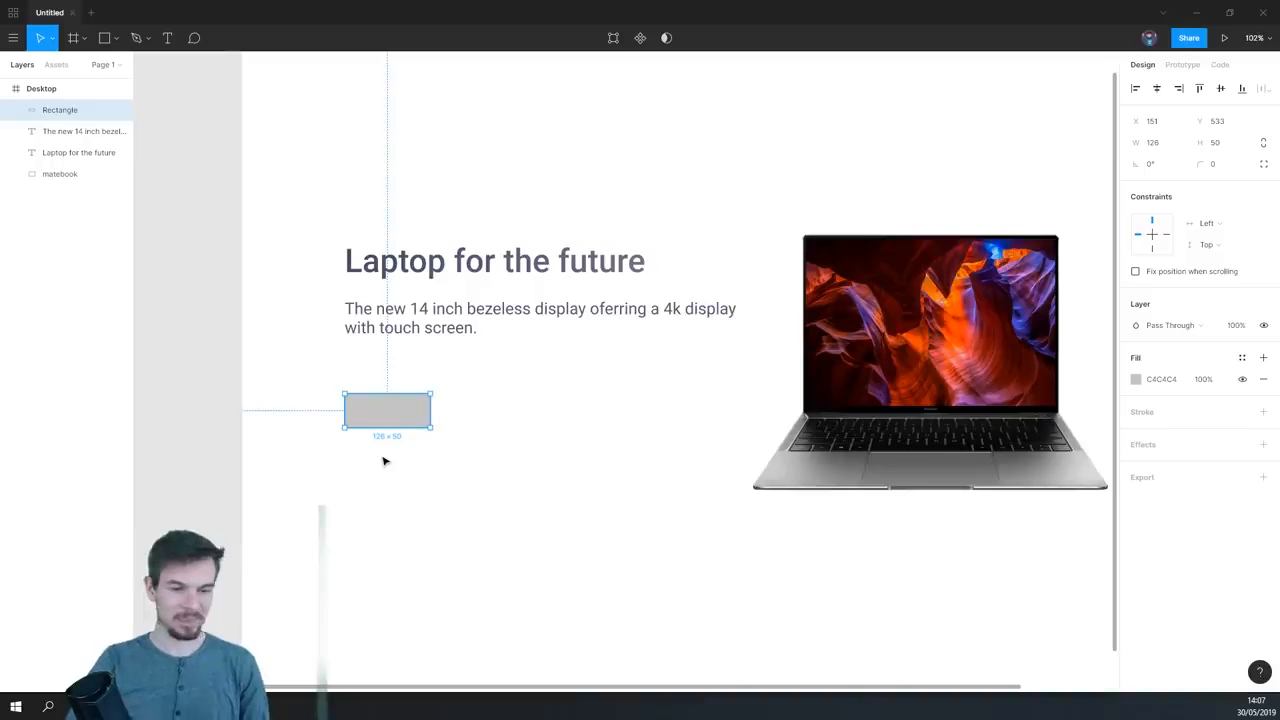
pyautogui.scroll(1, 384, 455)
pyautogui.scroll(2, 381, 448)
pyautogui.scroll(-5, 663, 340)
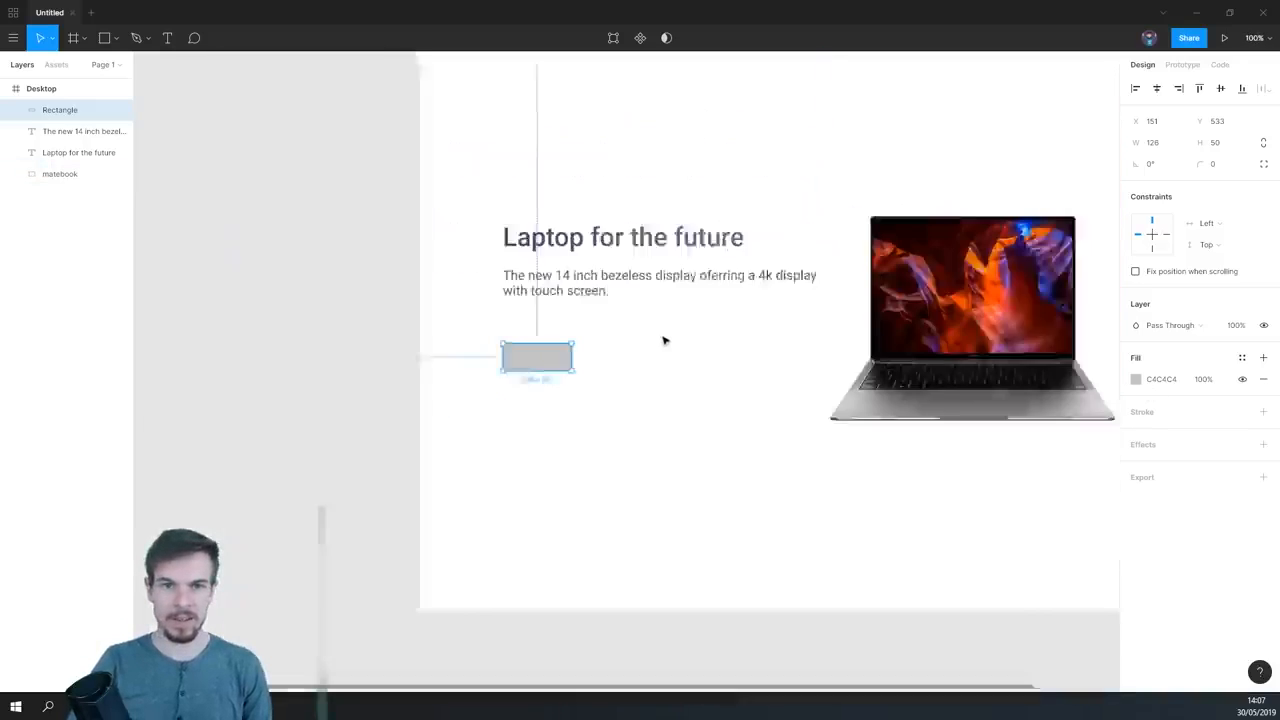
pyautogui.moveTo(565, 376); pyautogui.dragTo(446, 419)
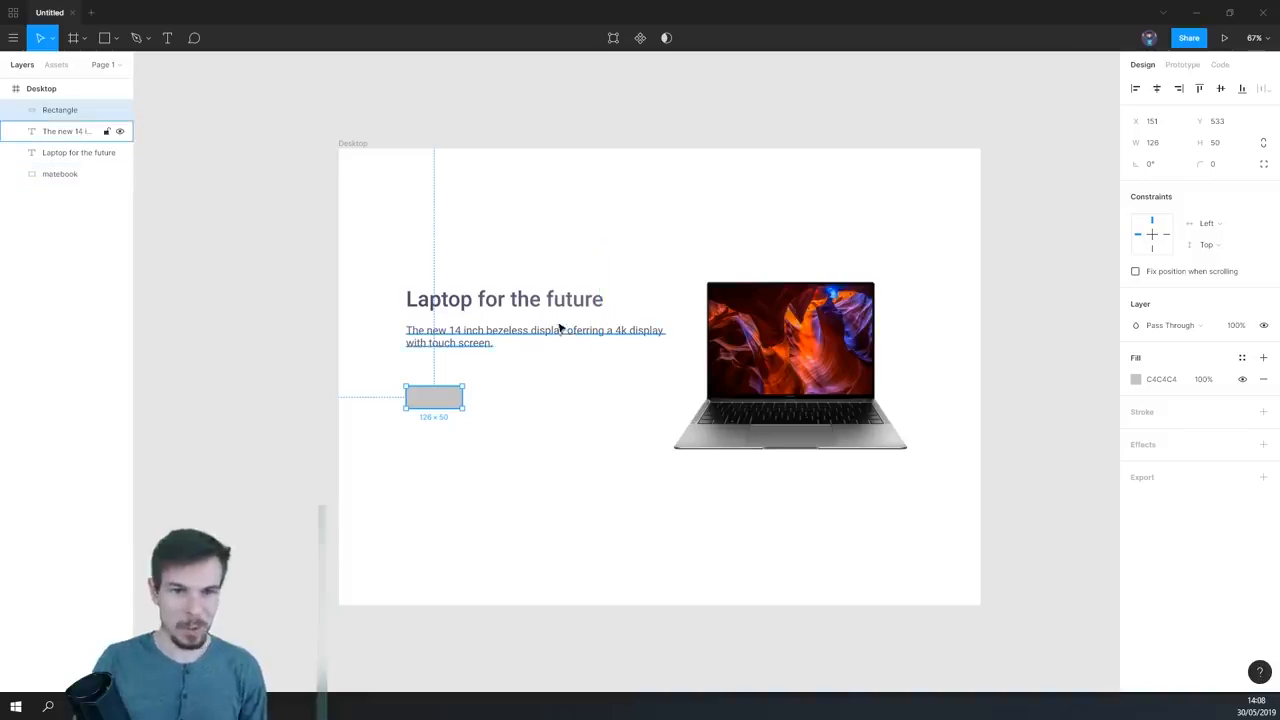
pyautogui.scroll(1, 563, 327)
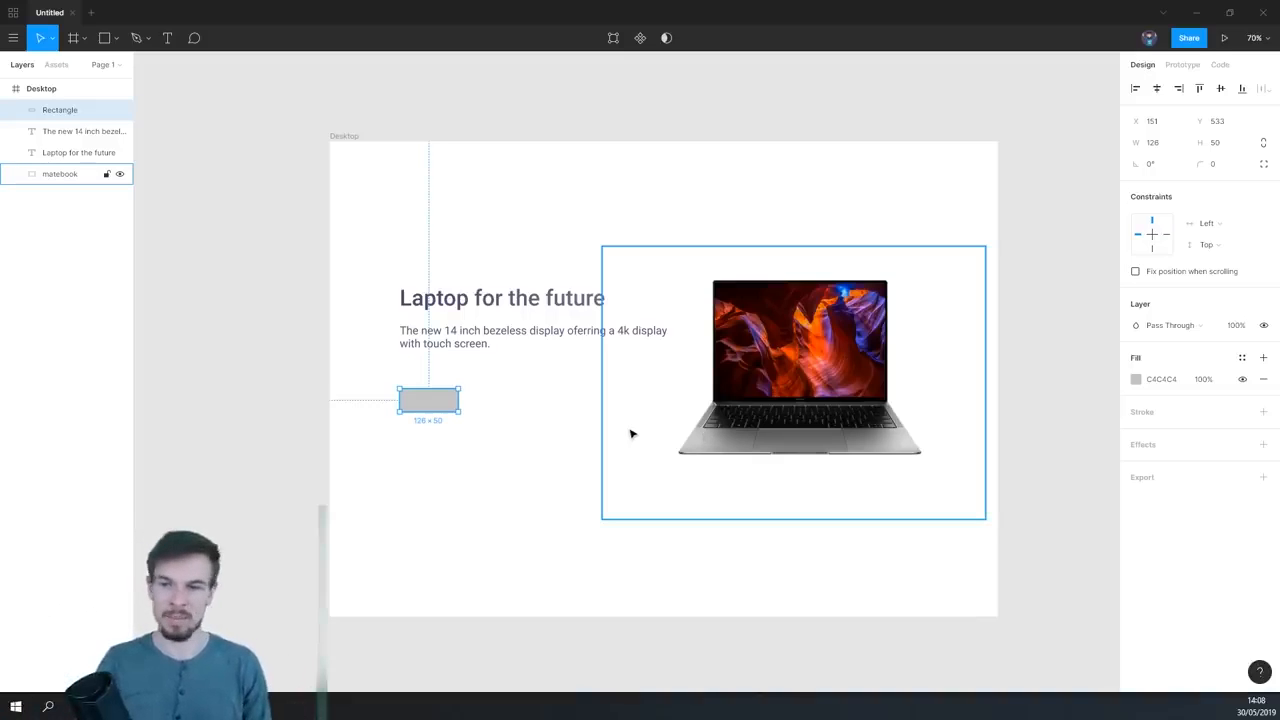
pyautogui.scroll(1, 464, 459)
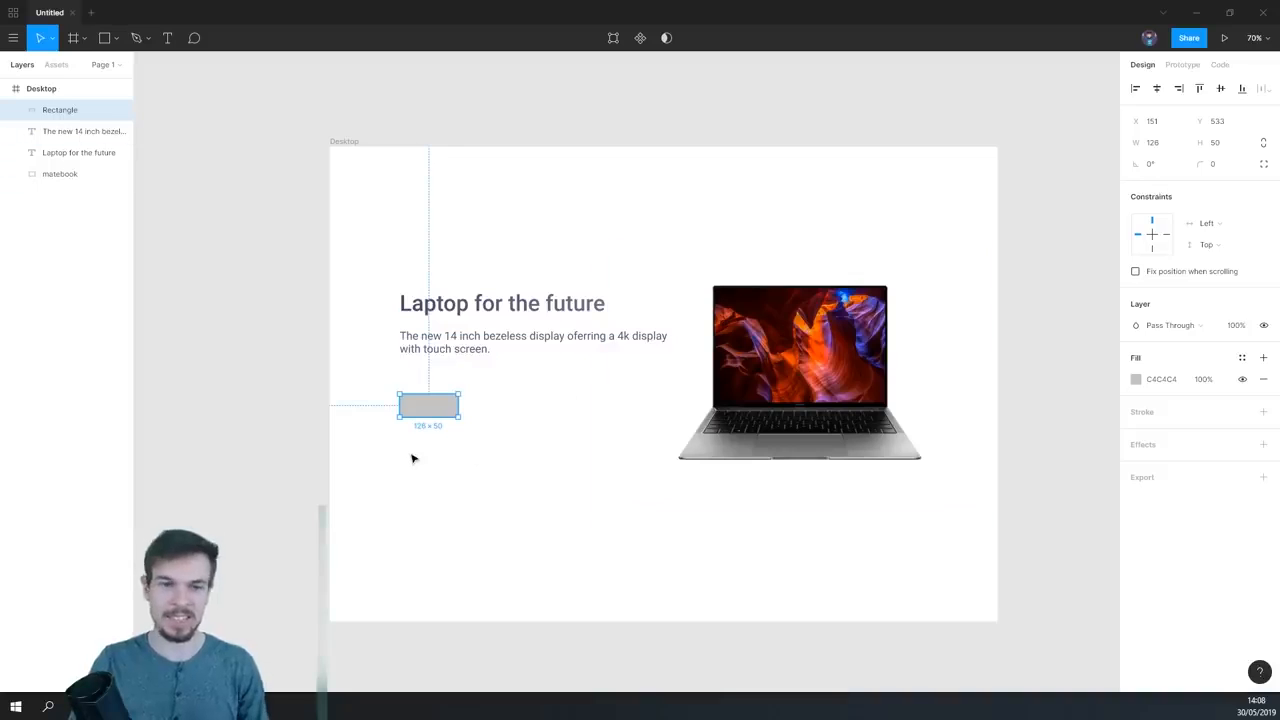
# - Fill the rectangle with the pink color C36CBB and deselect it
pyautogui.scroll(4, 414, 455)
pyautogui.moveTo(530, 402); pyautogui.dragTo(596, 440)
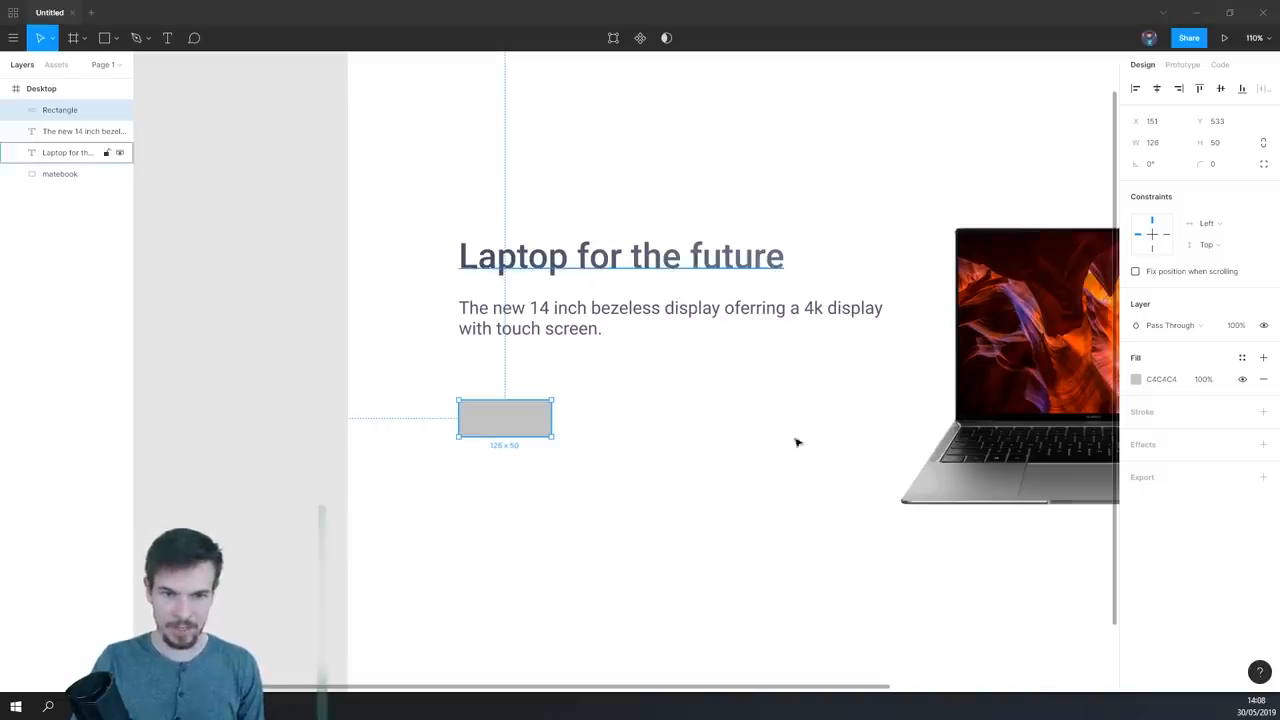
pyautogui.click(1175, 384)
pyautogui.write('C36CBB')
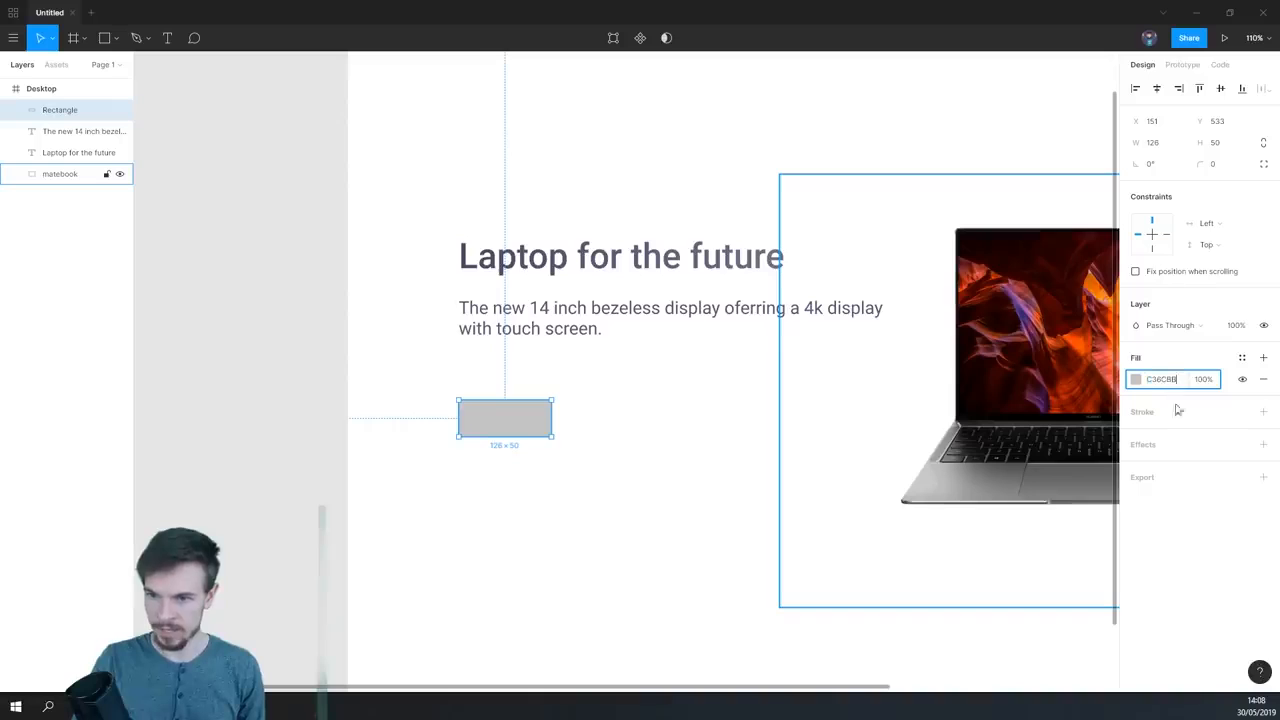
pyautogui.press('Return')
pyautogui.click(1136, 384)
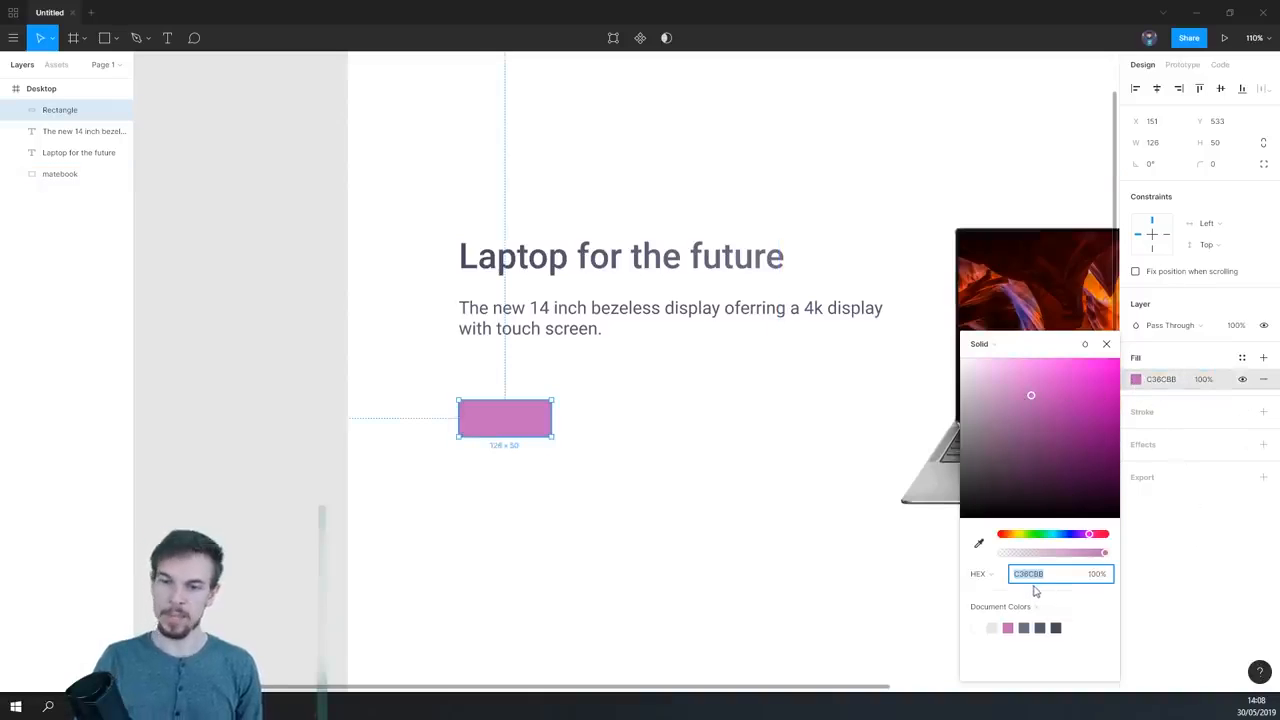
pyautogui.click(605, 460)
# - Add a text box about 165 × 84 over the pink rectangle, reading "Add To Cart"
pyautogui.scroll(2, 546, 449)
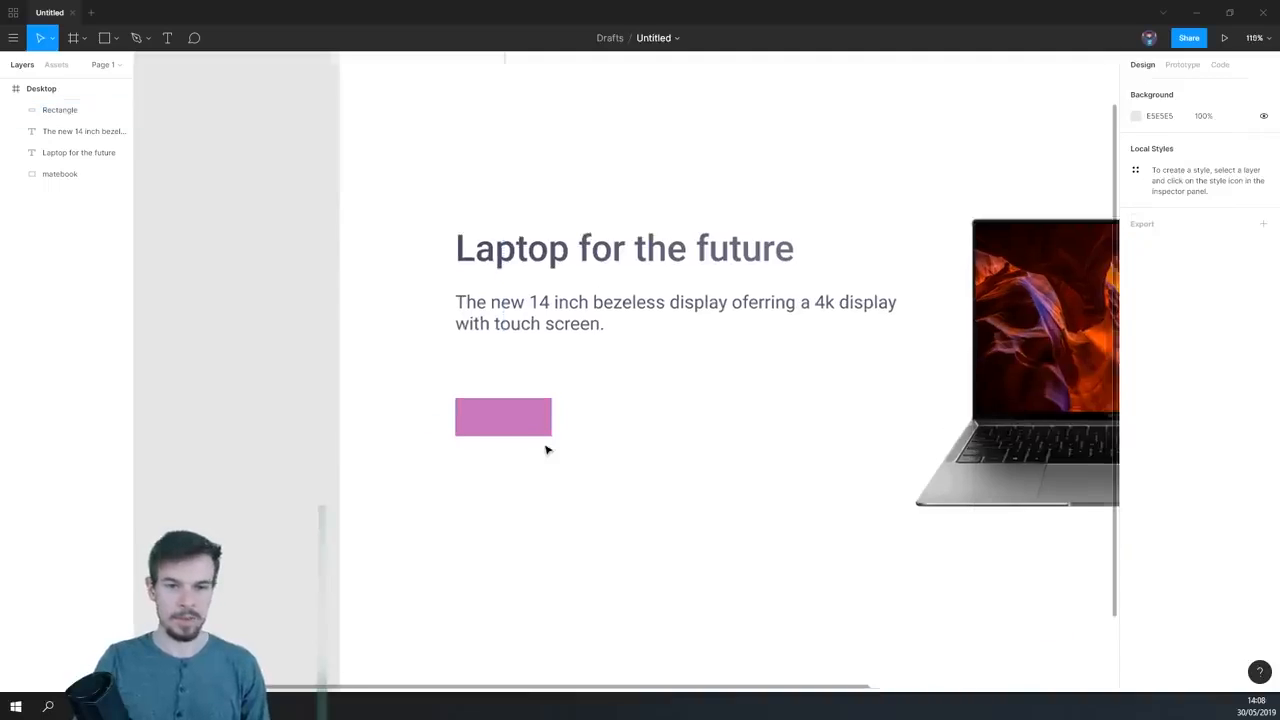
pyautogui.scroll(5, 467, 356)
pyautogui.press('t')
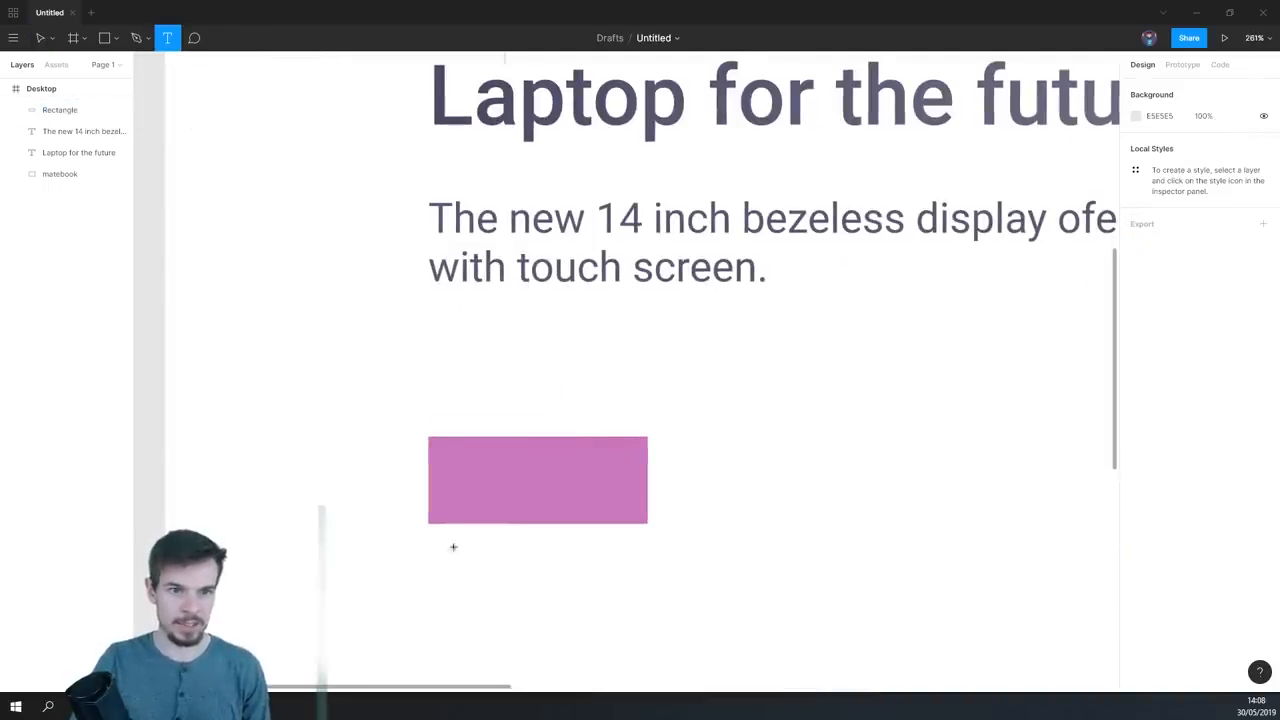
pyautogui.moveTo(409, 414); pyautogui.dragTo(697, 560)
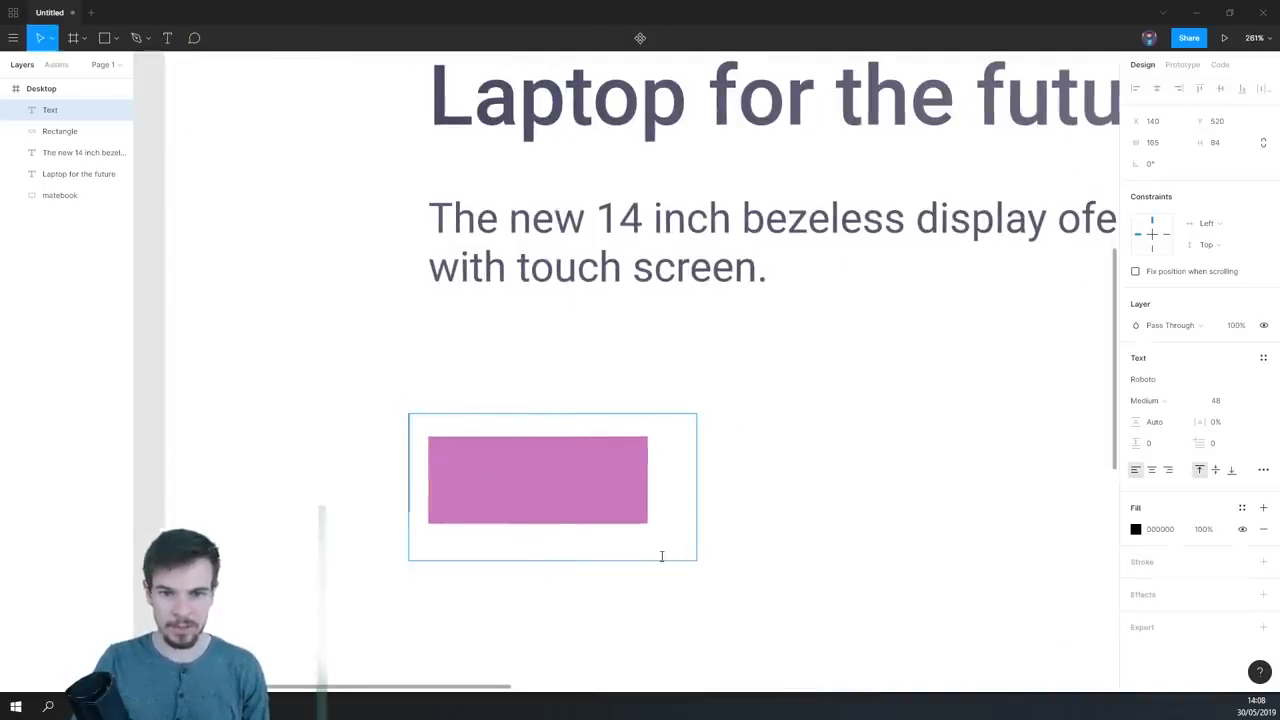
pyautogui.write('Add to c')
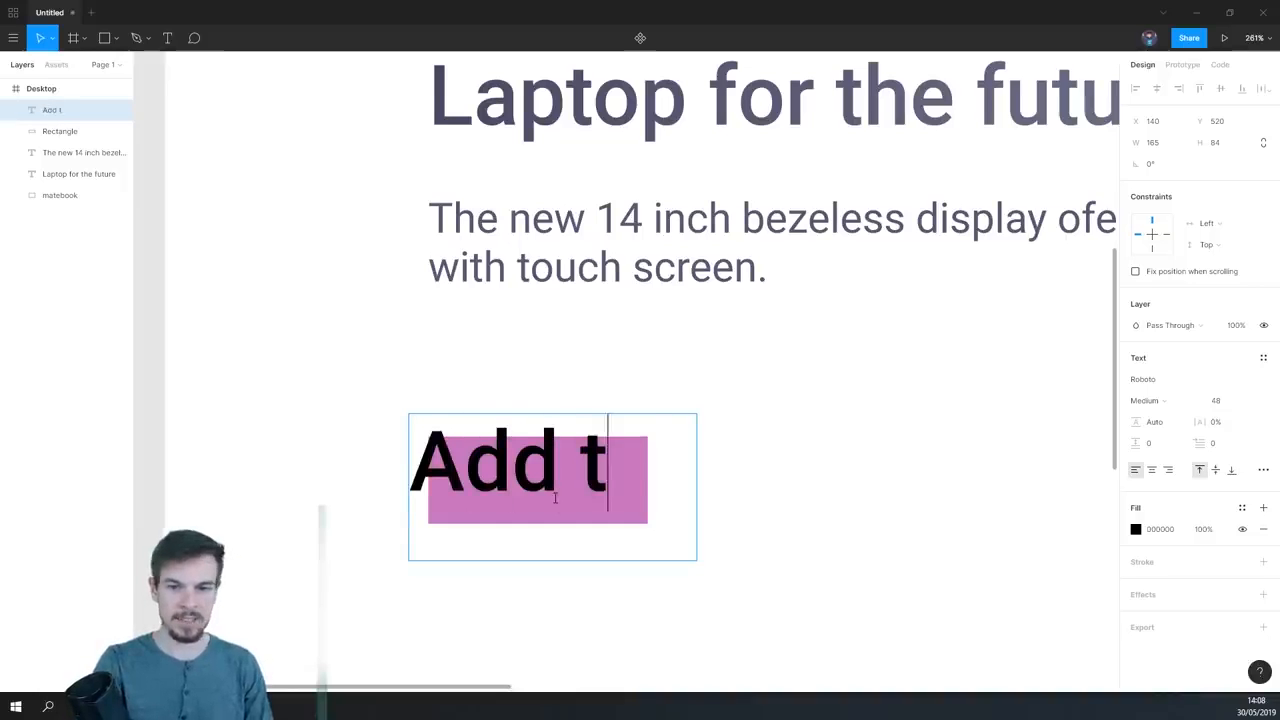
pyautogui.press('BackSpace')
pyautogui.press('BackSpace')
pyautogui.press('BackSpace')
pyautogui.press('BackSpace')
pyautogui.write('To Cart')
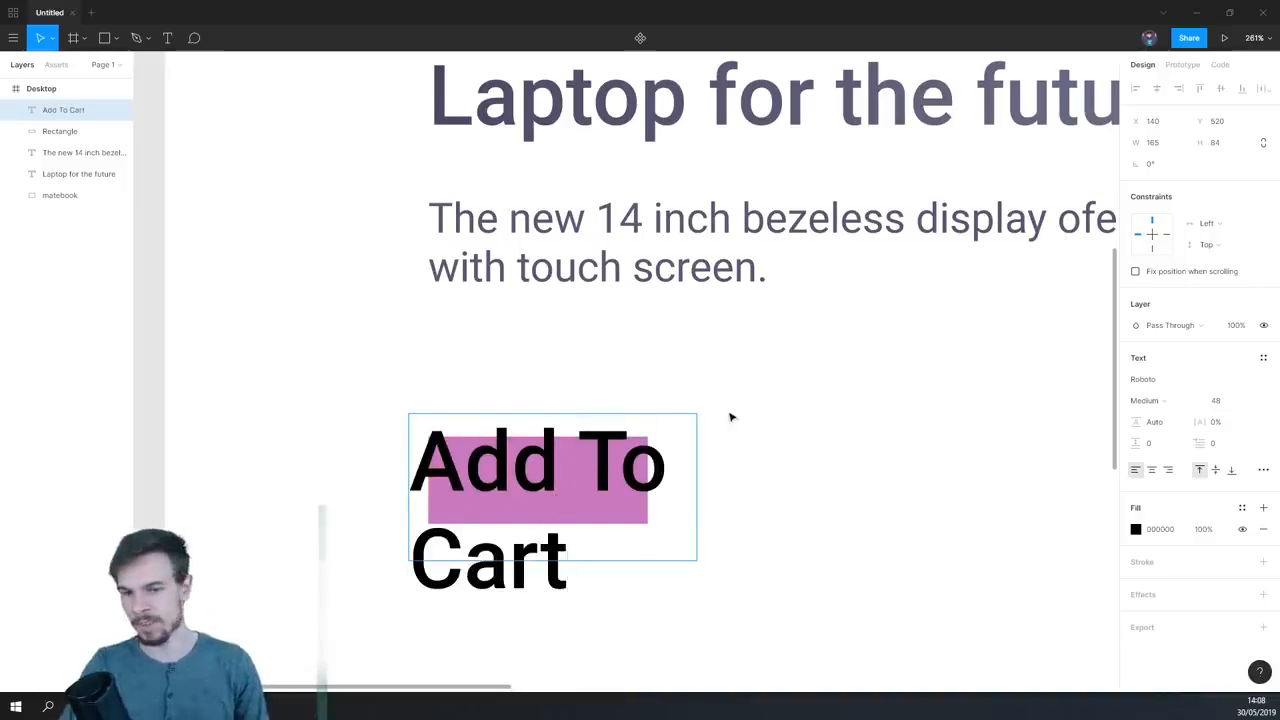
# - Set the font size of the whole "Add To Cart" text to 18 and finish editing it
pyautogui.hotkey('ctrl', 'a')
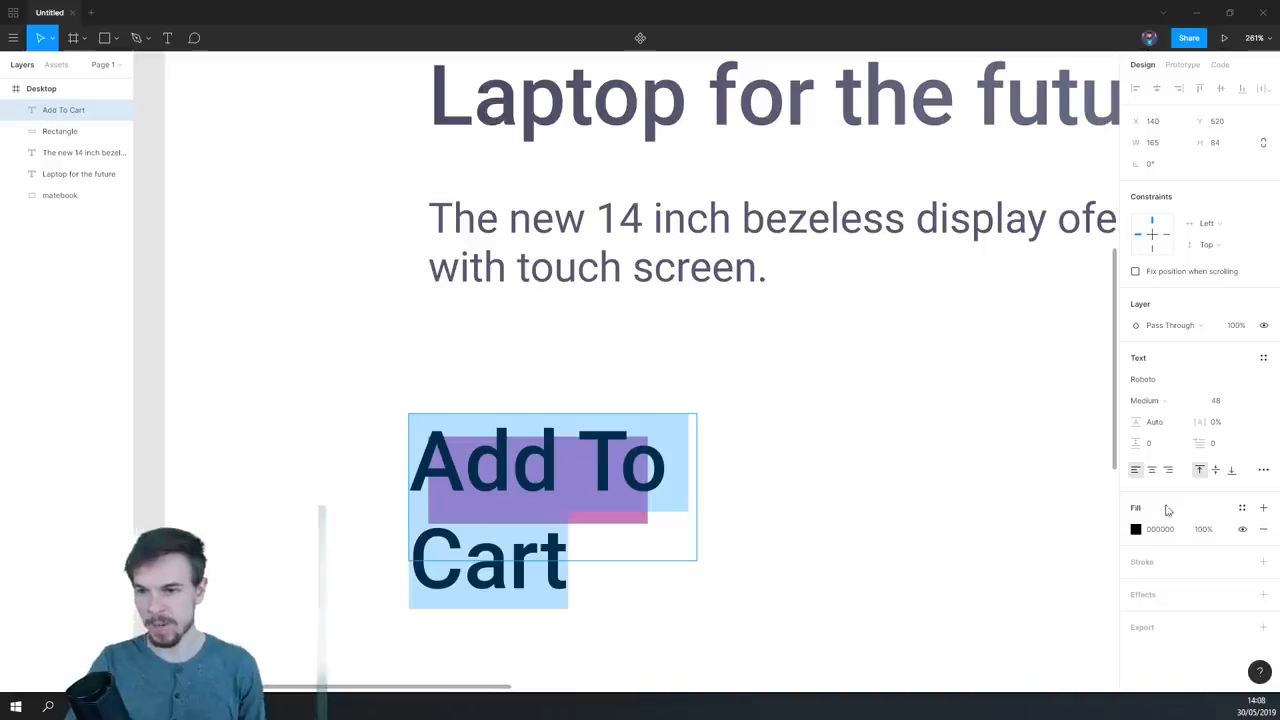
pyautogui.click(1224, 402)
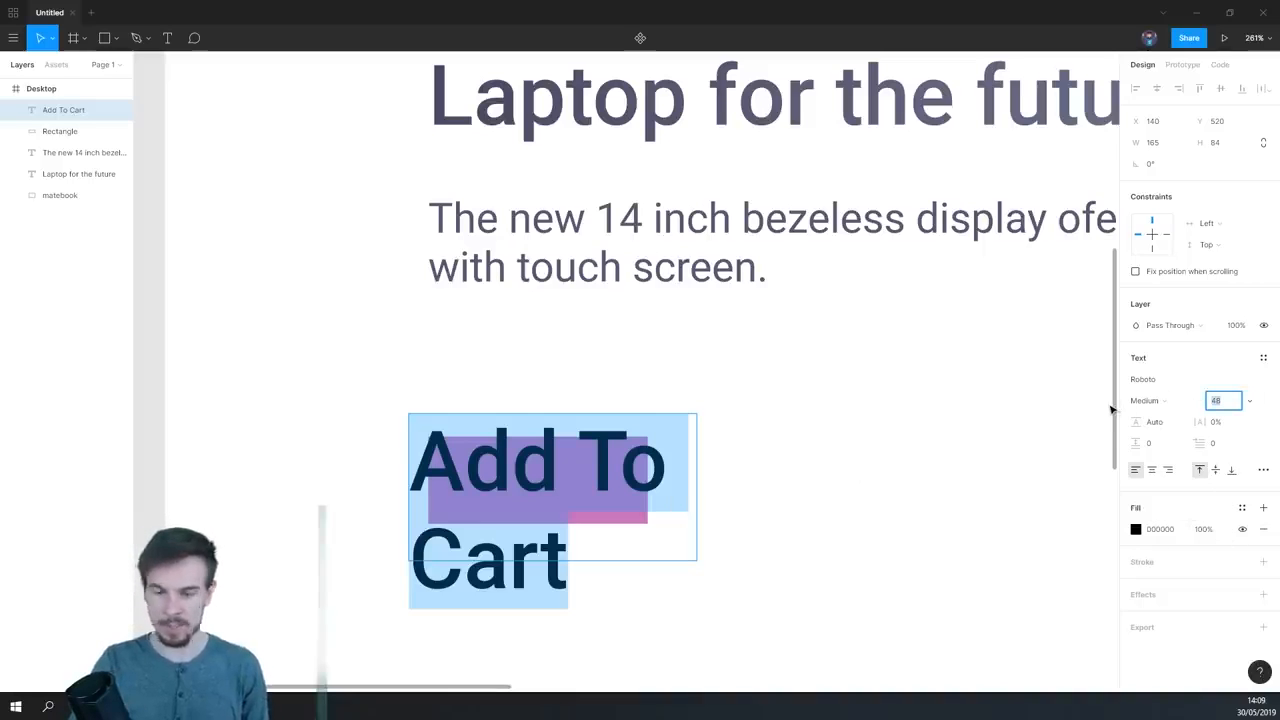
pyautogui.write('18')
pyautogui.press('Return')
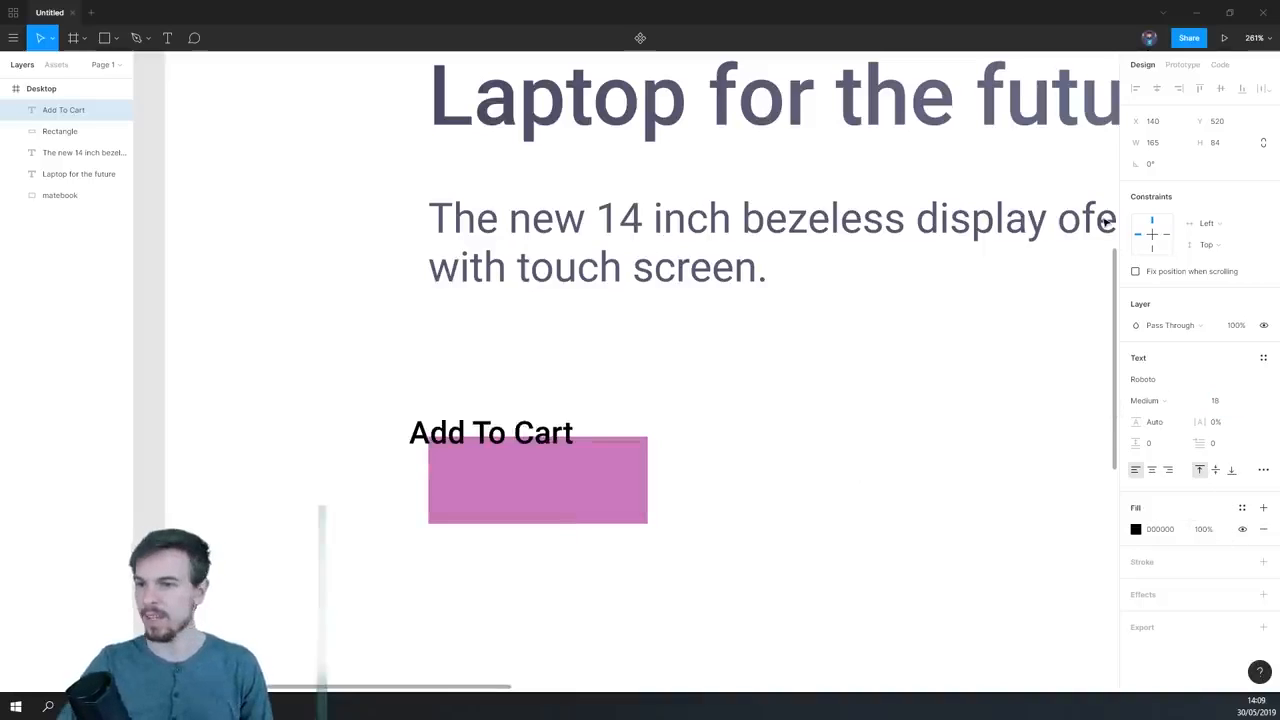
pyautogui.press('Return')
pyautogui.press('Escape')
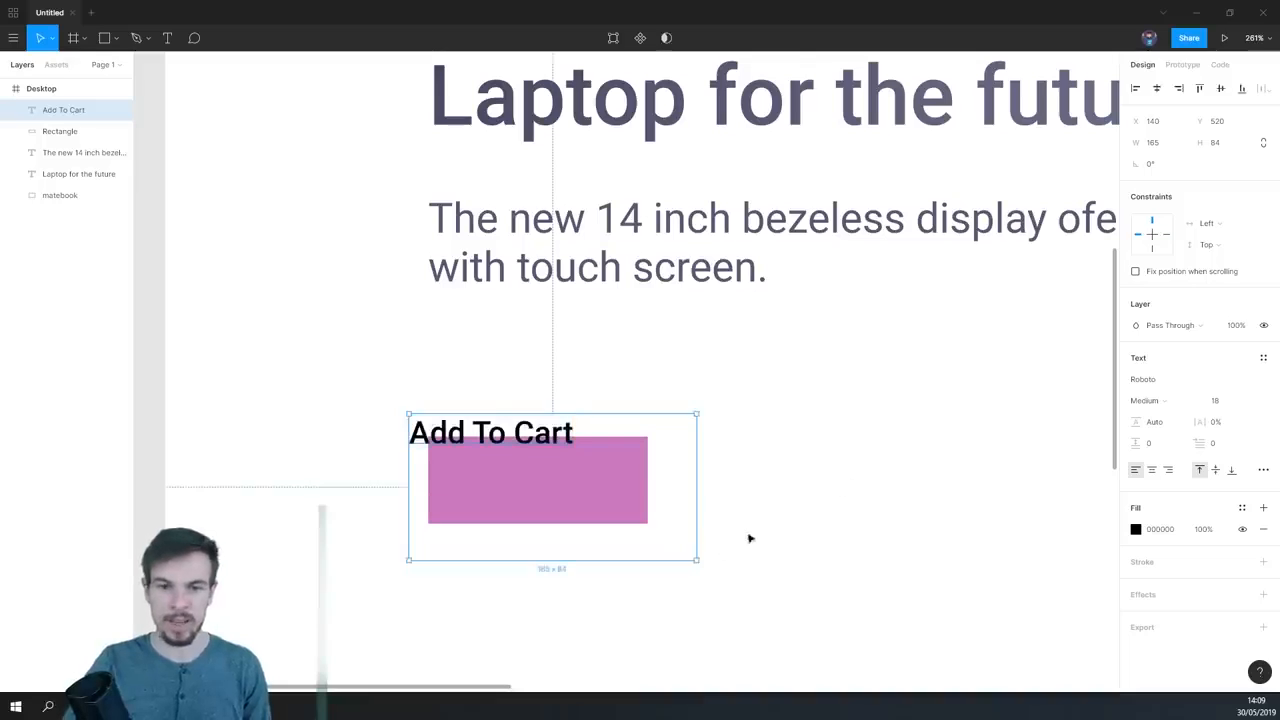
pyautogui.press('Escape')
# - Resize the "Add To Cart" text box to 126 × 50 so its edges match the pink rectangle
pyautogui.click(577, 480)
pyautogui.scroll(1, 577, 480)
pyautogui.click(576, 436)
pyautogui.moveTo(705, 565); pyautogui.dragTo(651, 525)
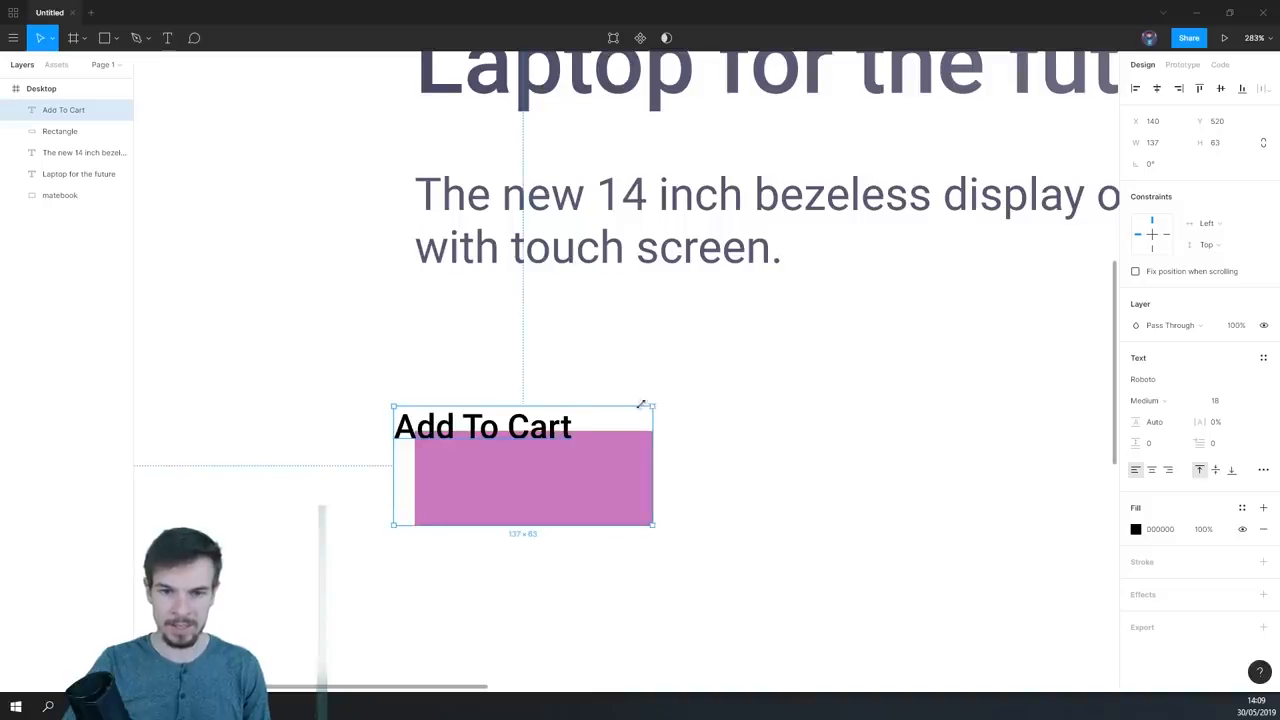
pyautogui.moveTo(639, 408); pyautogui.dragTo(639, 431)
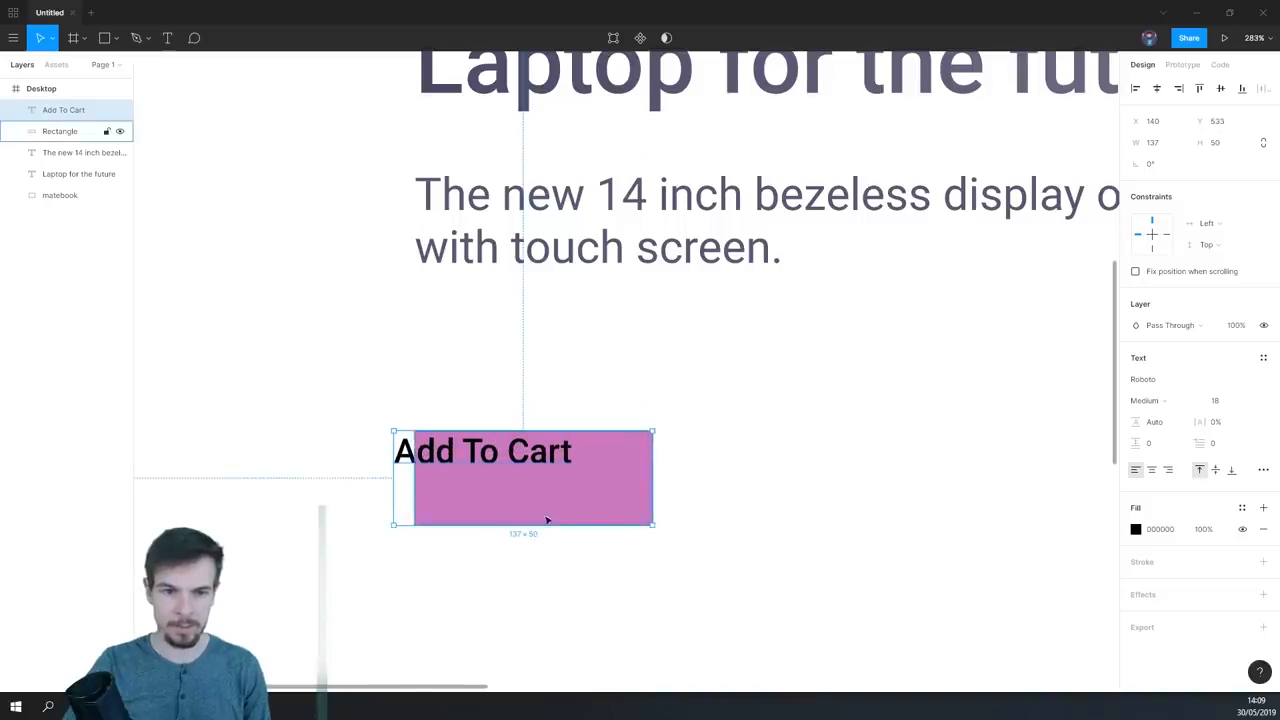
pyautogui.scroll(5, 540, 494)
pyautogui.moveTo(228, 450); pyautogui.dragTo(273, 450)
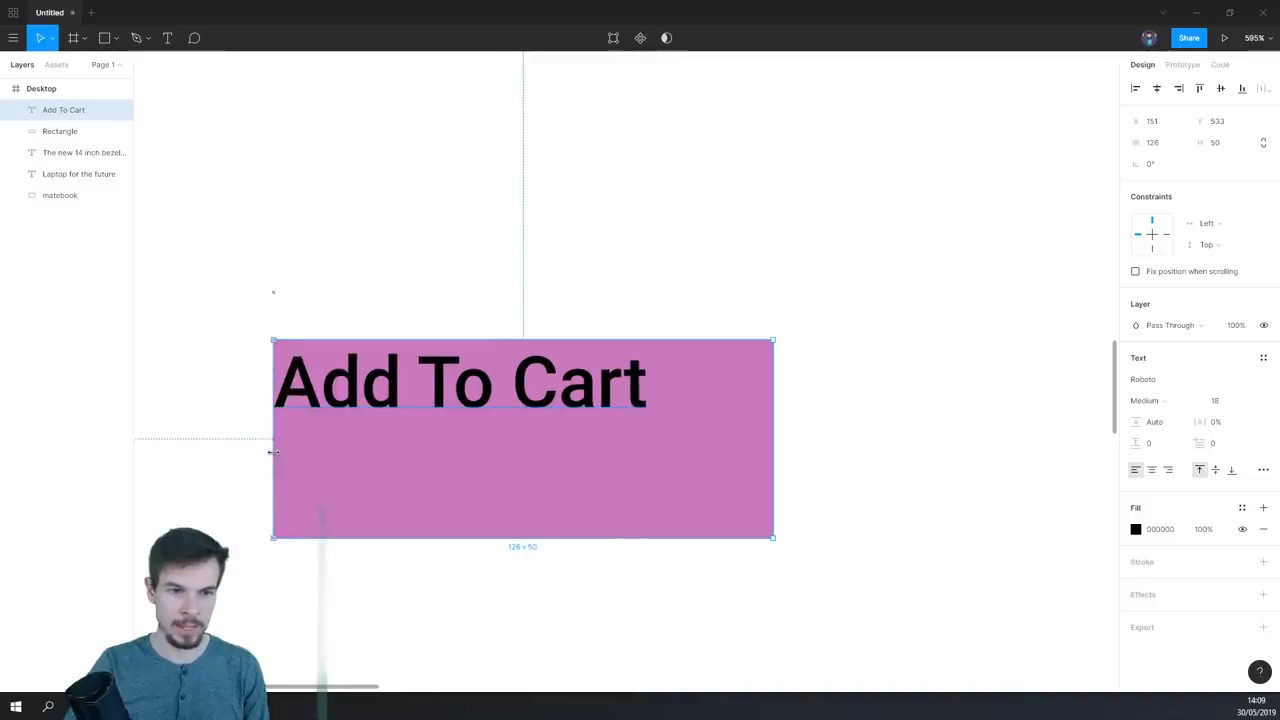
# - Center the "Add To Cart" text both horizontally and vertically within its text box
pyautogui.click(1152, 470)
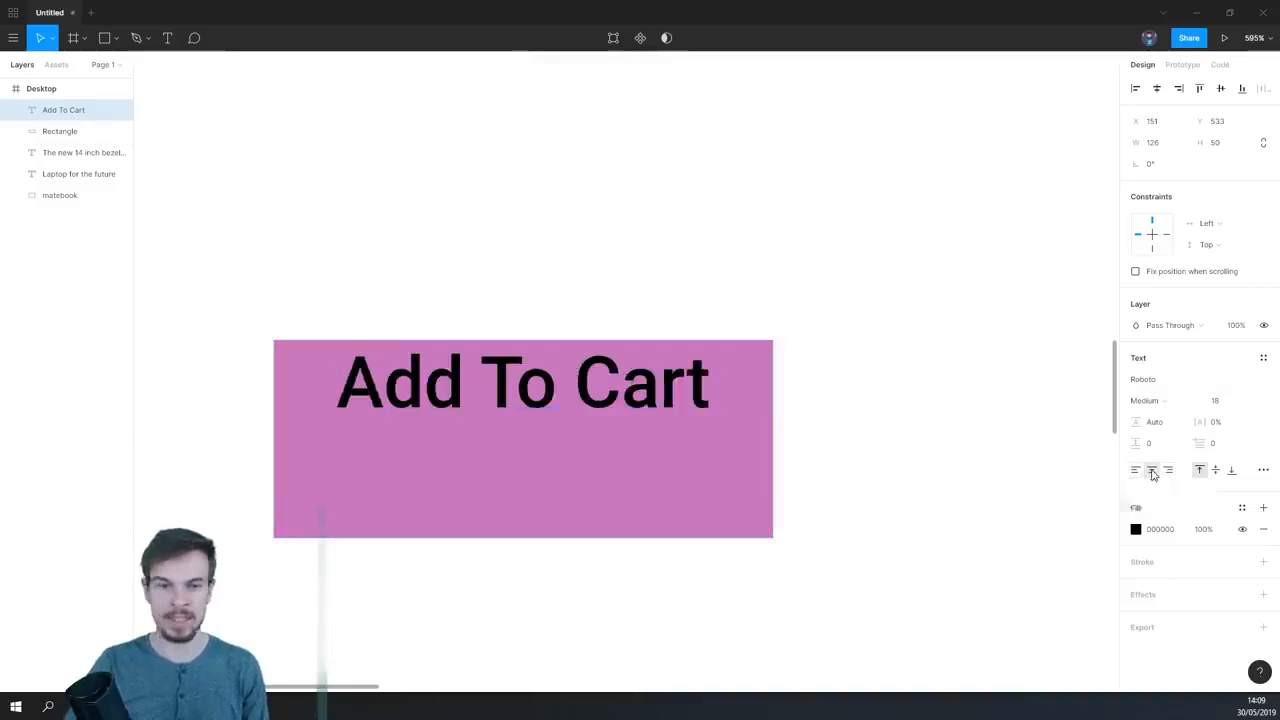
pyautogui.click(1216, 470)
pyautogui.scroll(-2, 710, 530)
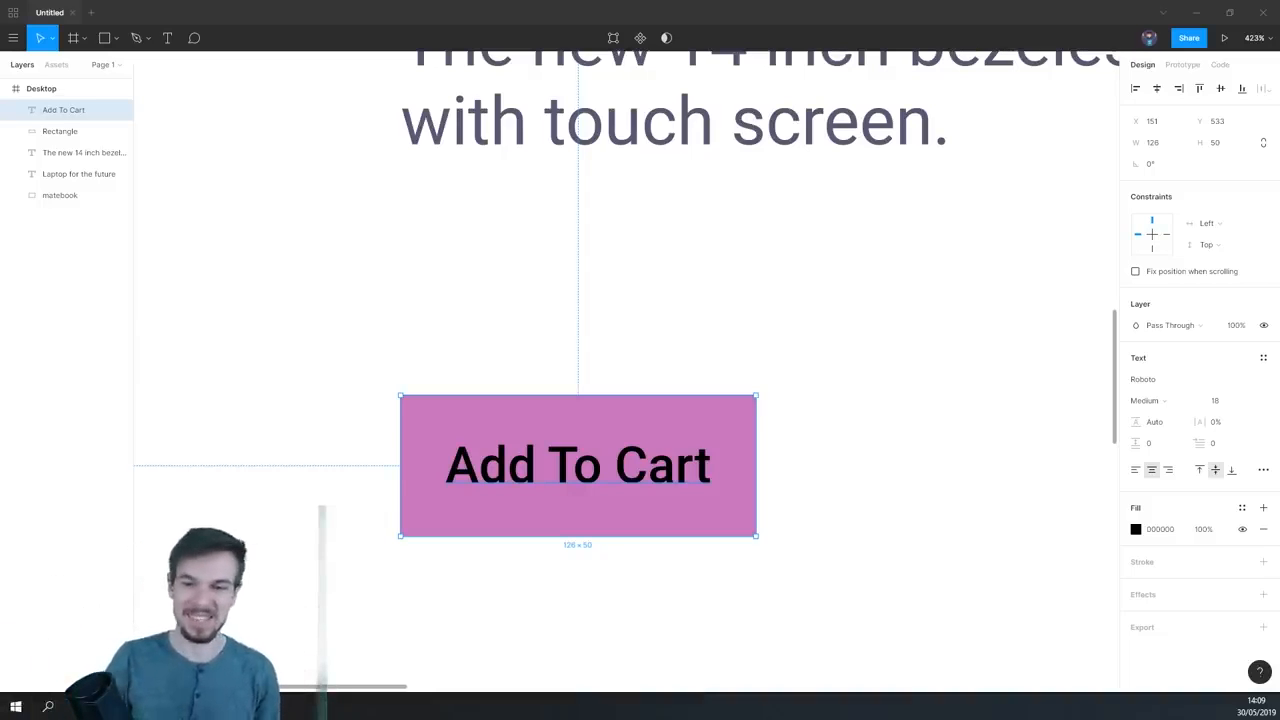
pyautogui.scroll(-5, 900, 397)
pyautogui.scroll(4, 889, 403)
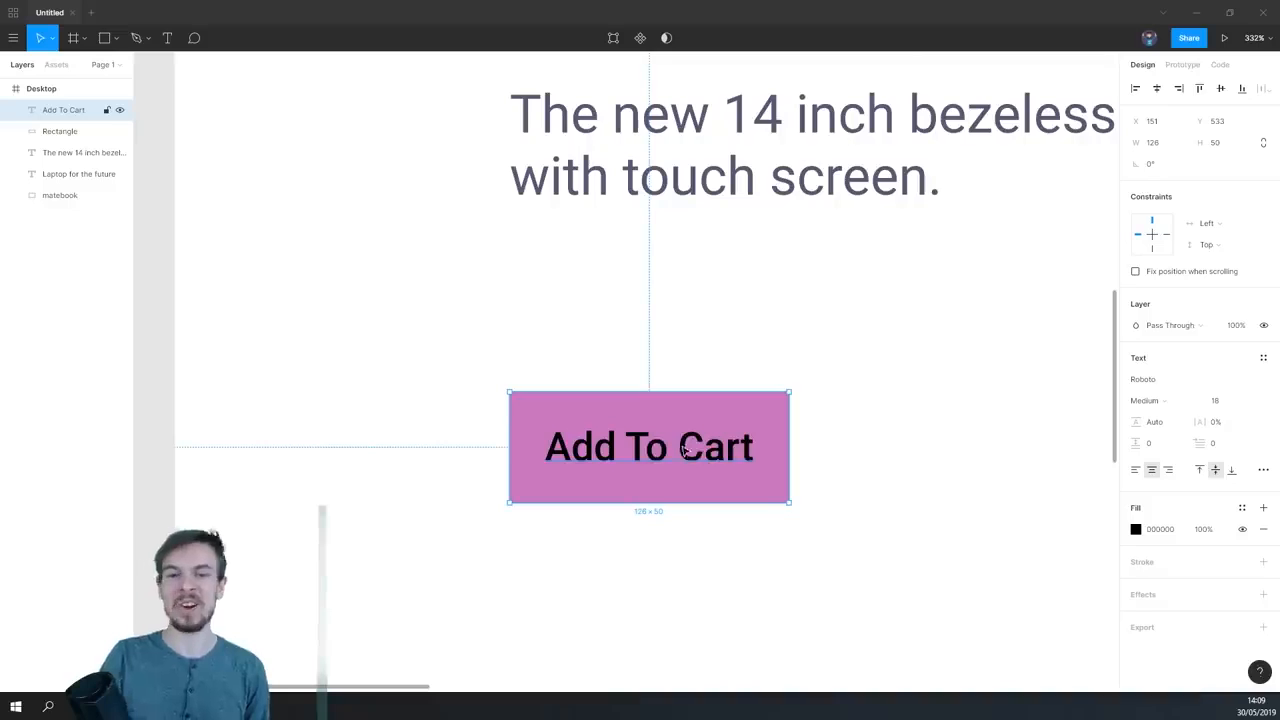
pyautogui.scroll(3, 745, 500)
pyautogui.click(709, 371)
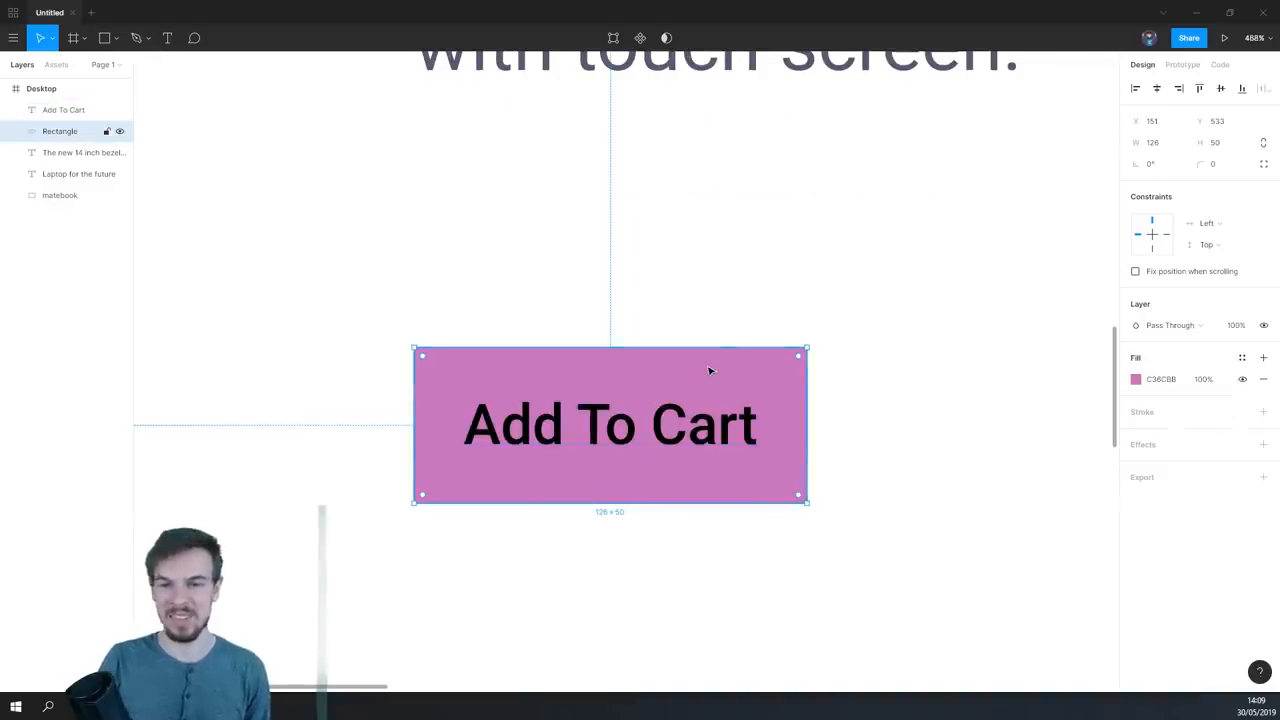
# - Change the "Add To Cart" text color to white FFFFFF and deselect it
pyautogui.scroll(-2, 894, 428)
pyautogui.scroll(-6, 882, 432)
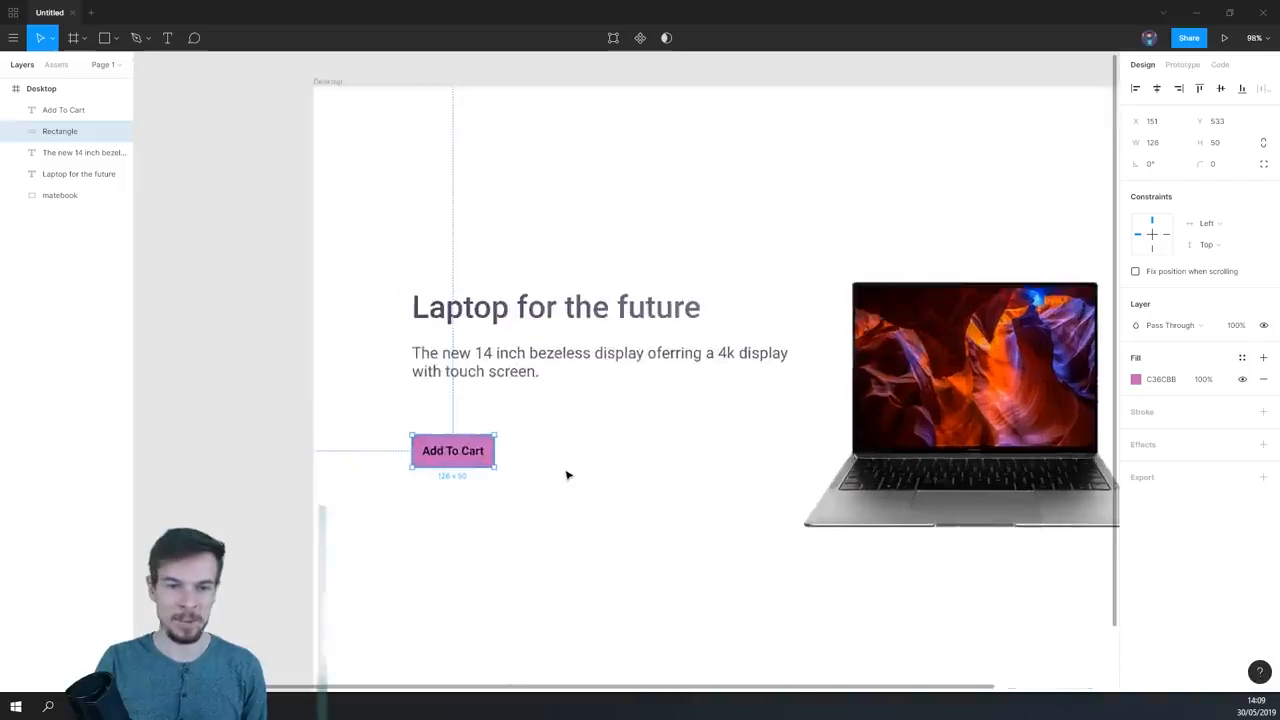
pyautogui.scroll(7, 569, 474)
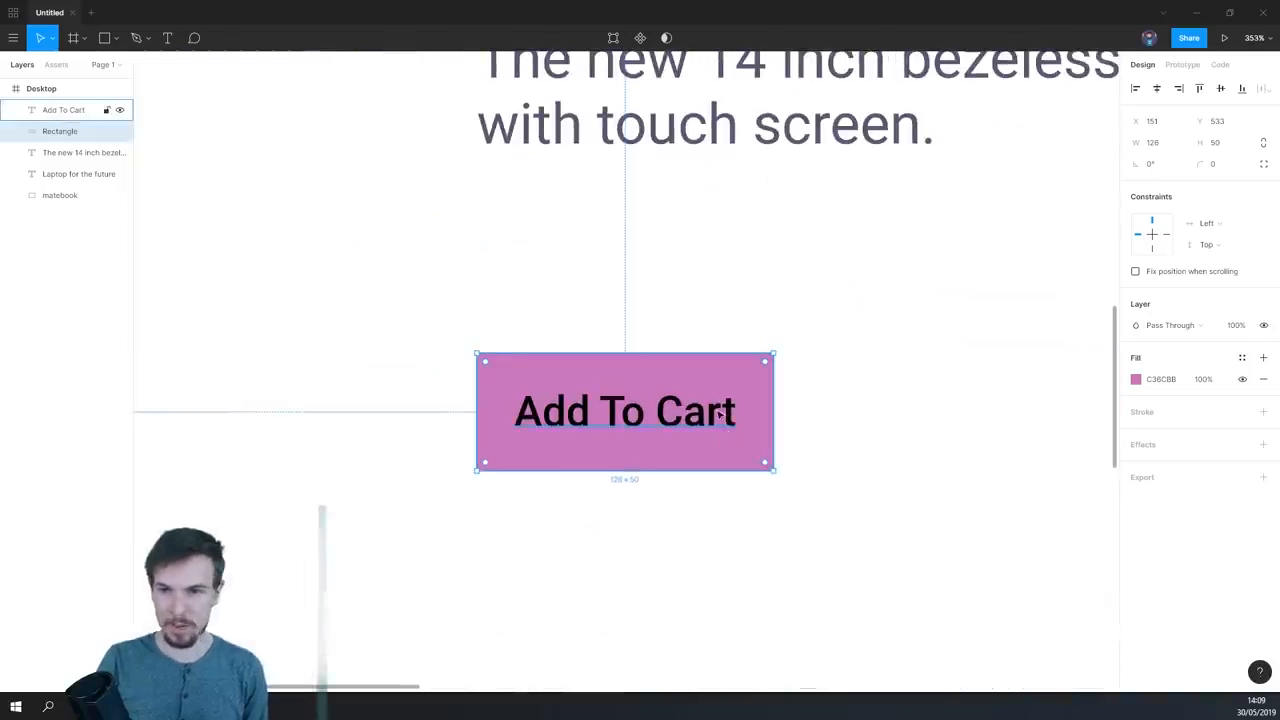
pyautogui.click(720, 421)
pyautogui.click(1137, 530)
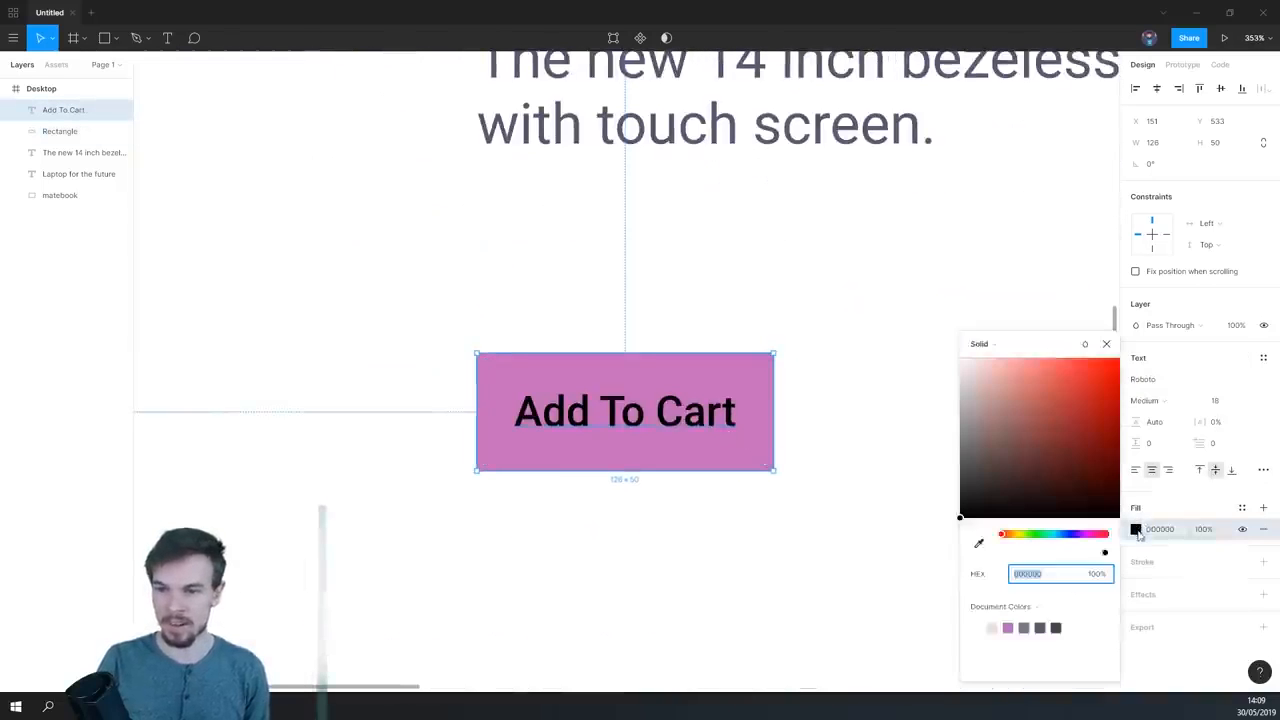
pyautogui.write('ffffff')
pyautogui.press('Return')
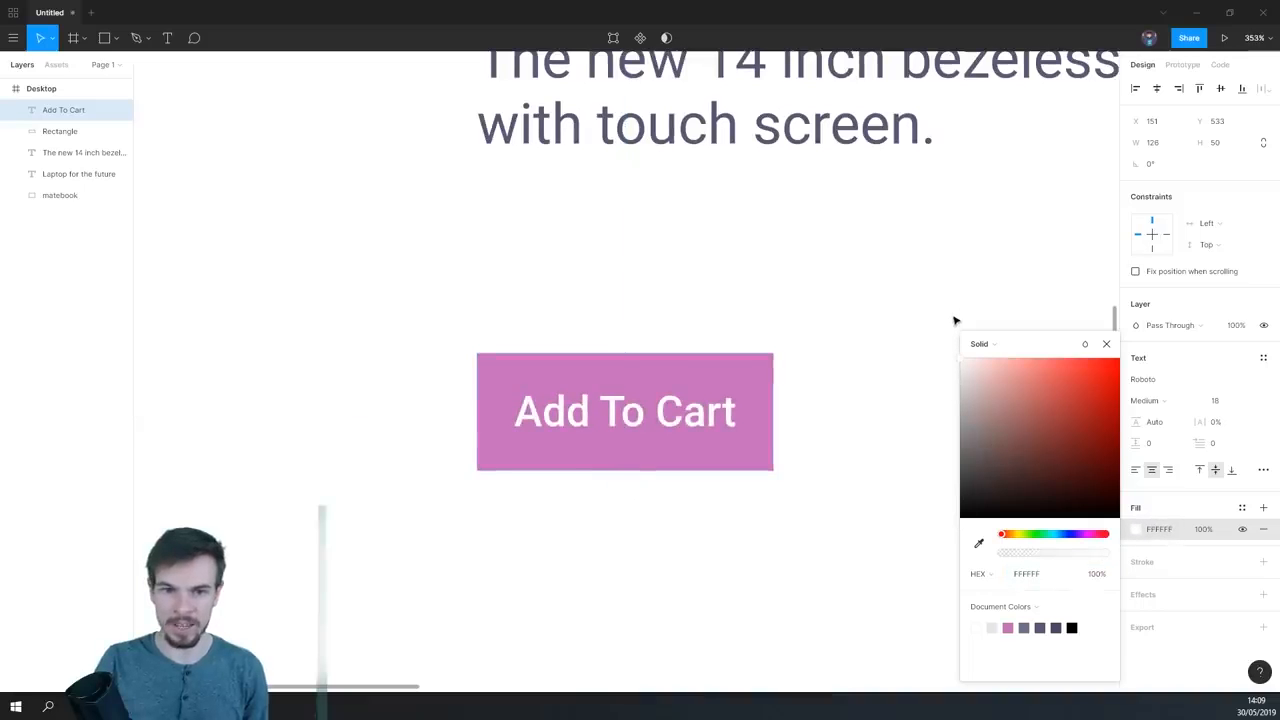
pyautogui.scroll(-5, 840, 528)
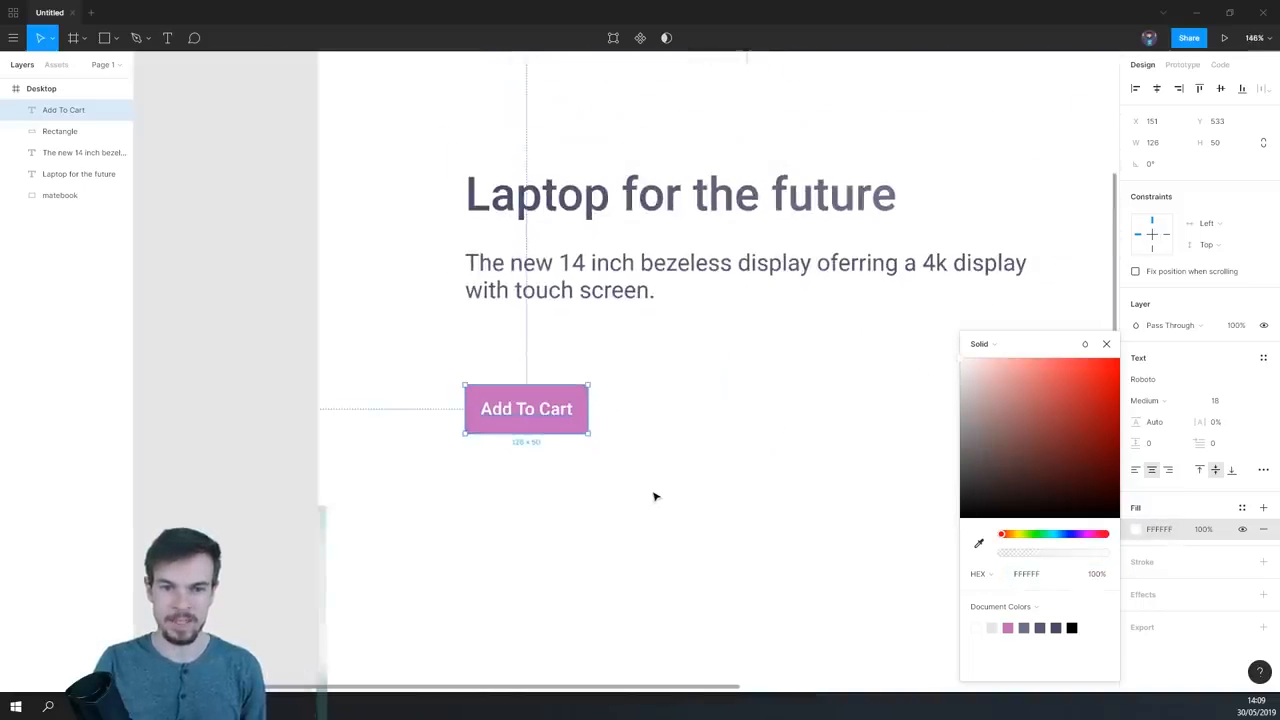
pyautogui.click(686, 491)
# - Draw a second rectangle about 252 × 111 to the right of the pink button and fill it with brown 8E5353
pyautogui.hscroll(3, 700, 443)
pyautogui.scroll(-1, 700, 443)
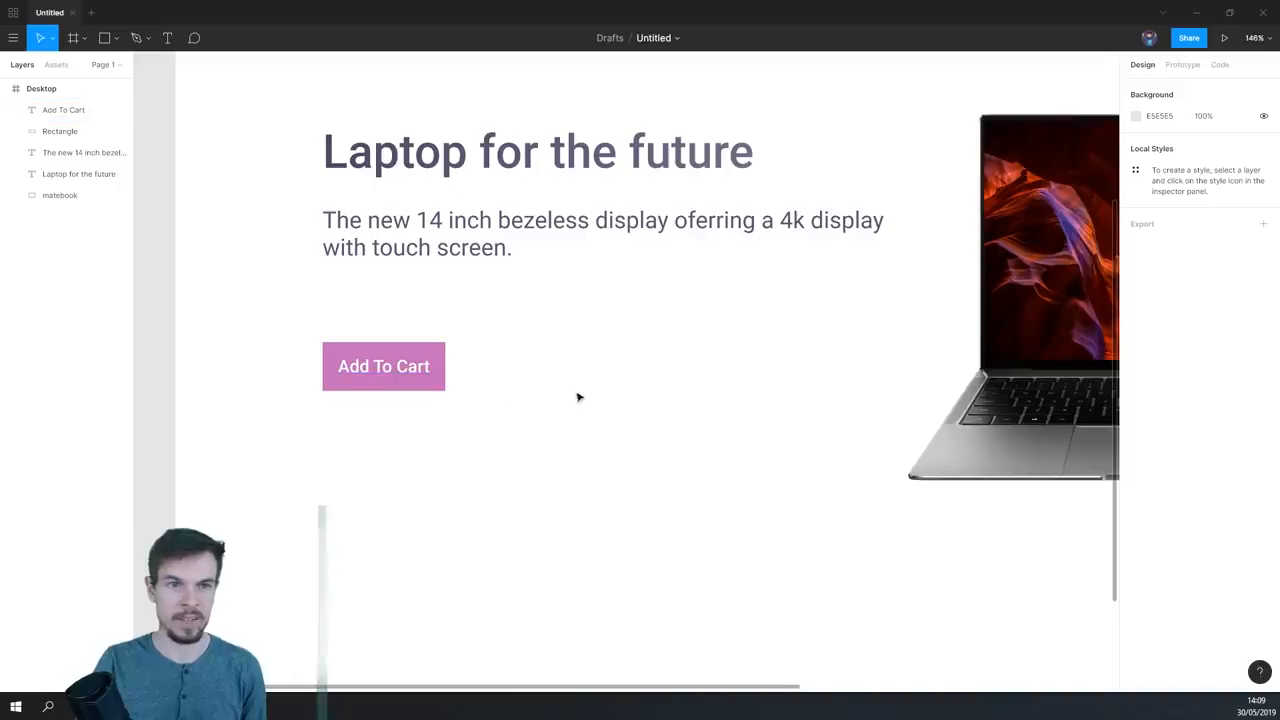
pyautogui.scroll(-3, 578, 397)
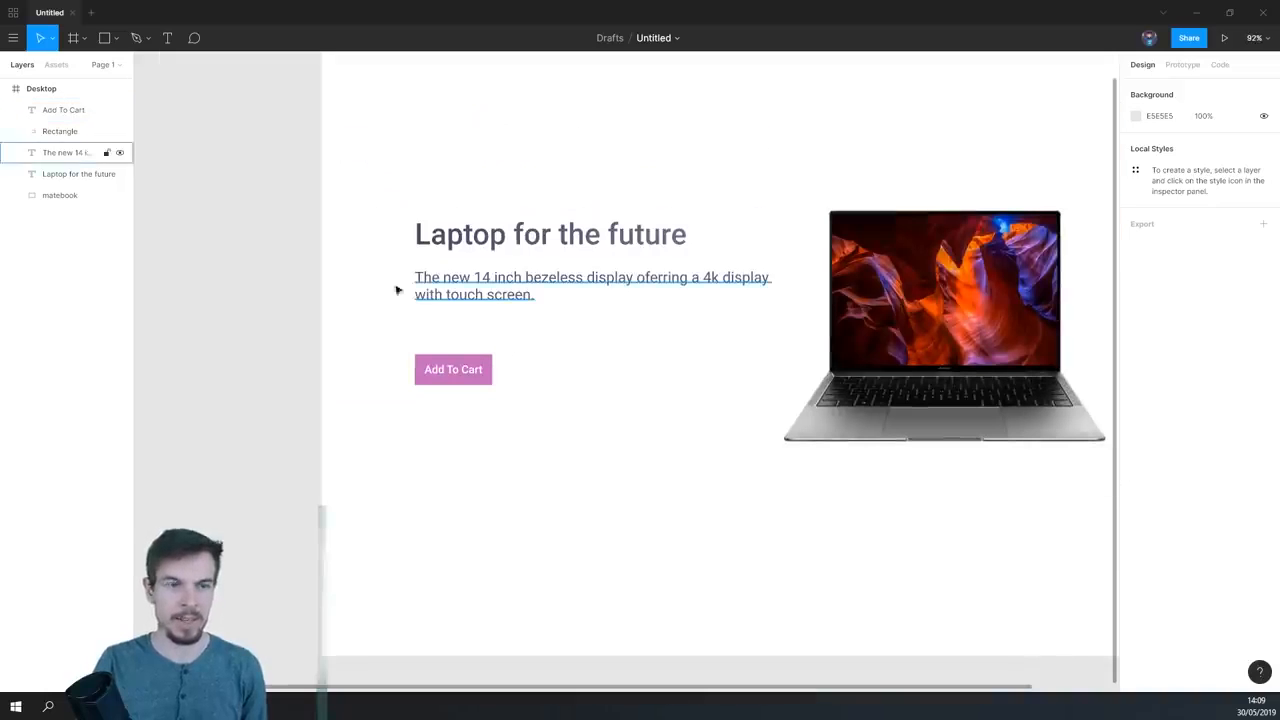
pyautogui.click(106, 39)
pyautogui.moveTo(566, 360)
pyautogui.mouseDown()
pyautogui.moveTo(740, 403)
pyautogui.moveTo(723, 431)
pyautogui.mouseUp()
pyautogui.scroll(3, 592, 412)
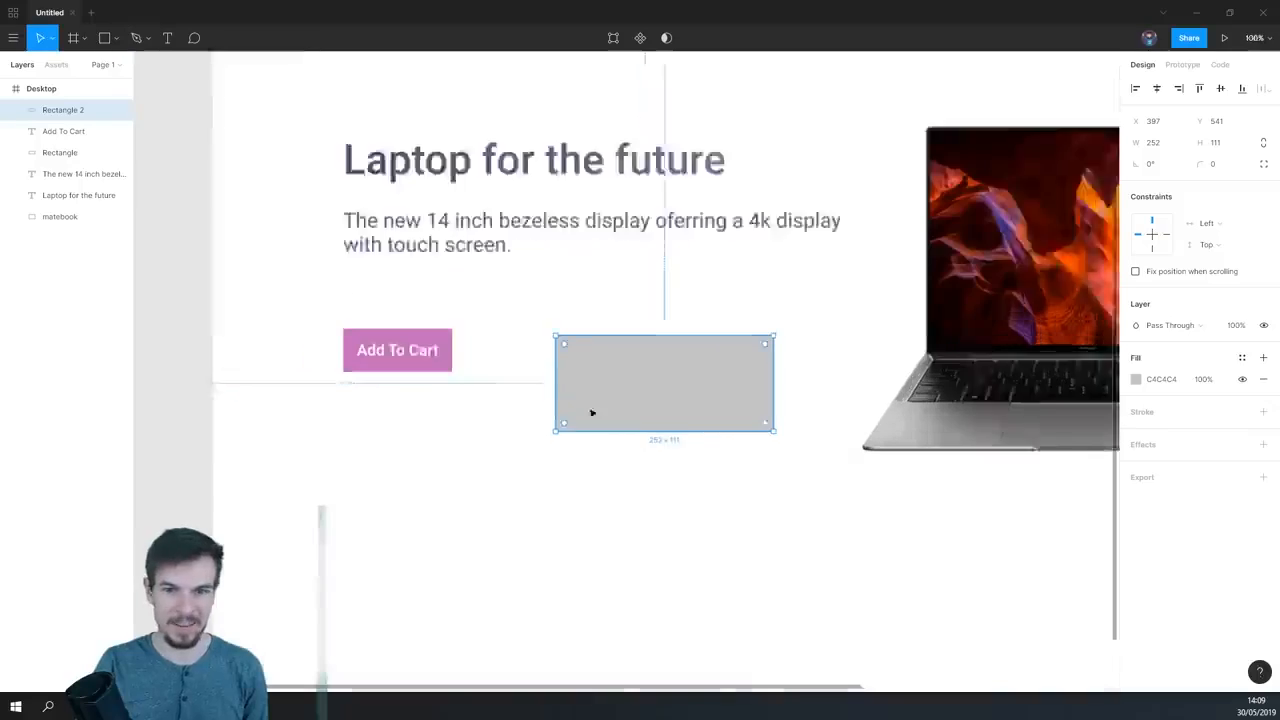
pyautogui.scroll(2, 592, 412)
pyautogui.click(1136, 379)
pyautogui.moveTo(1028, 462); pyautogui.dragTo(1027, 430)
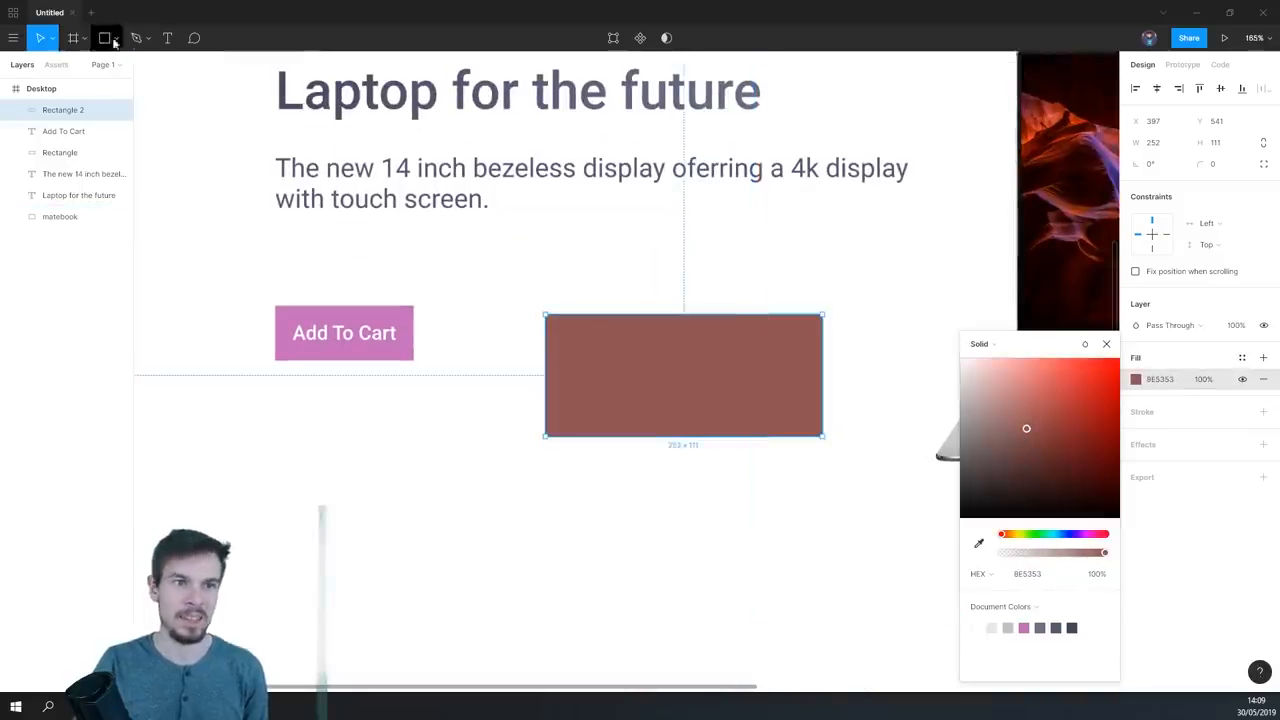
# - Add a text box about 182 × 59 over the brown rectangle, reading "Add to cart"
pyautogui.click(167, 38)
pyautogui.moveTo(577, 341); pyautogui.dragTo(779, 403)
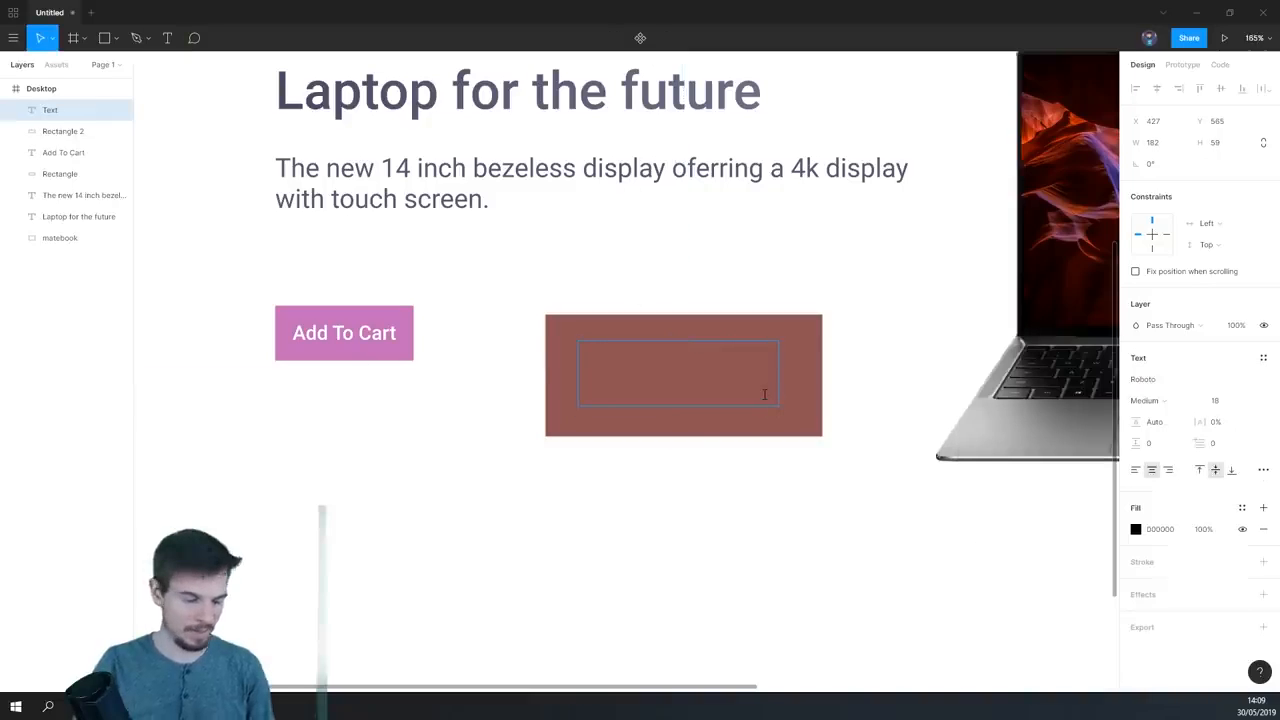
pyautogui.write('Add to cart')
pyautogui.click(762, 453)
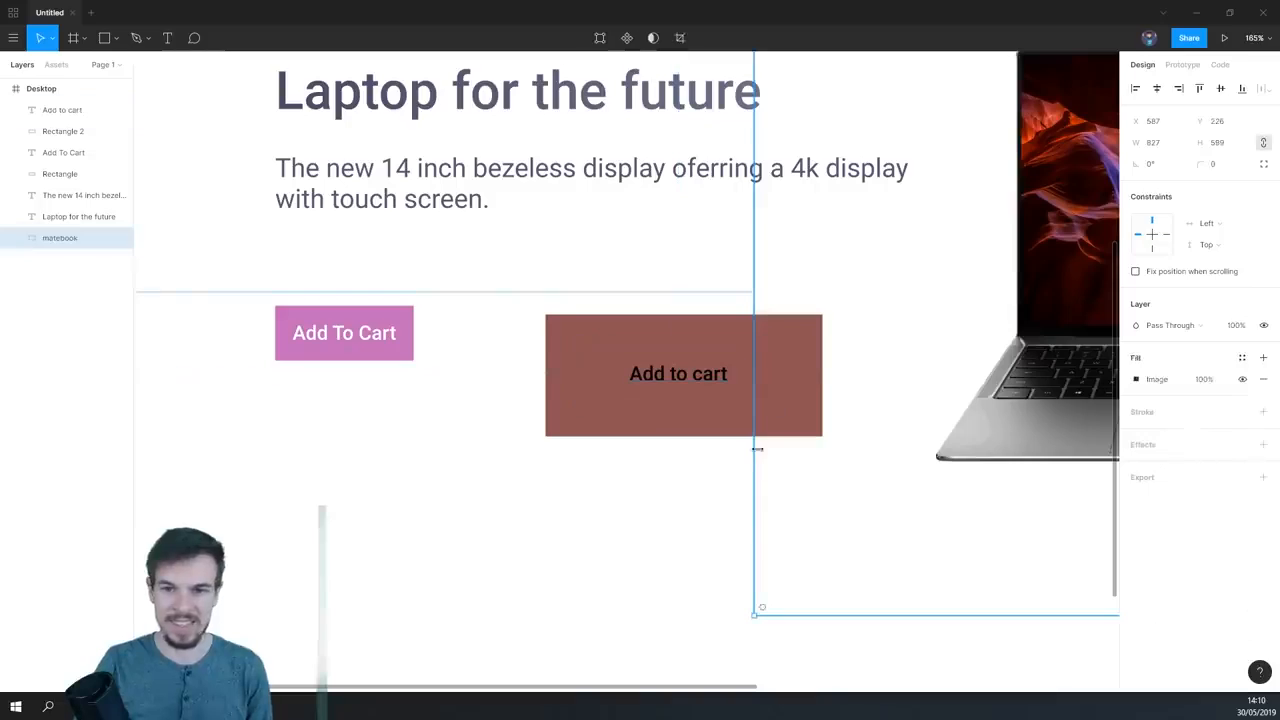
pyautogui.scroll(-3, 684, 500)
# - Resize the "Add to cart" text box to 252 × 111 so all its edges match the brown rectangle
pyautogui.click(684, 409)
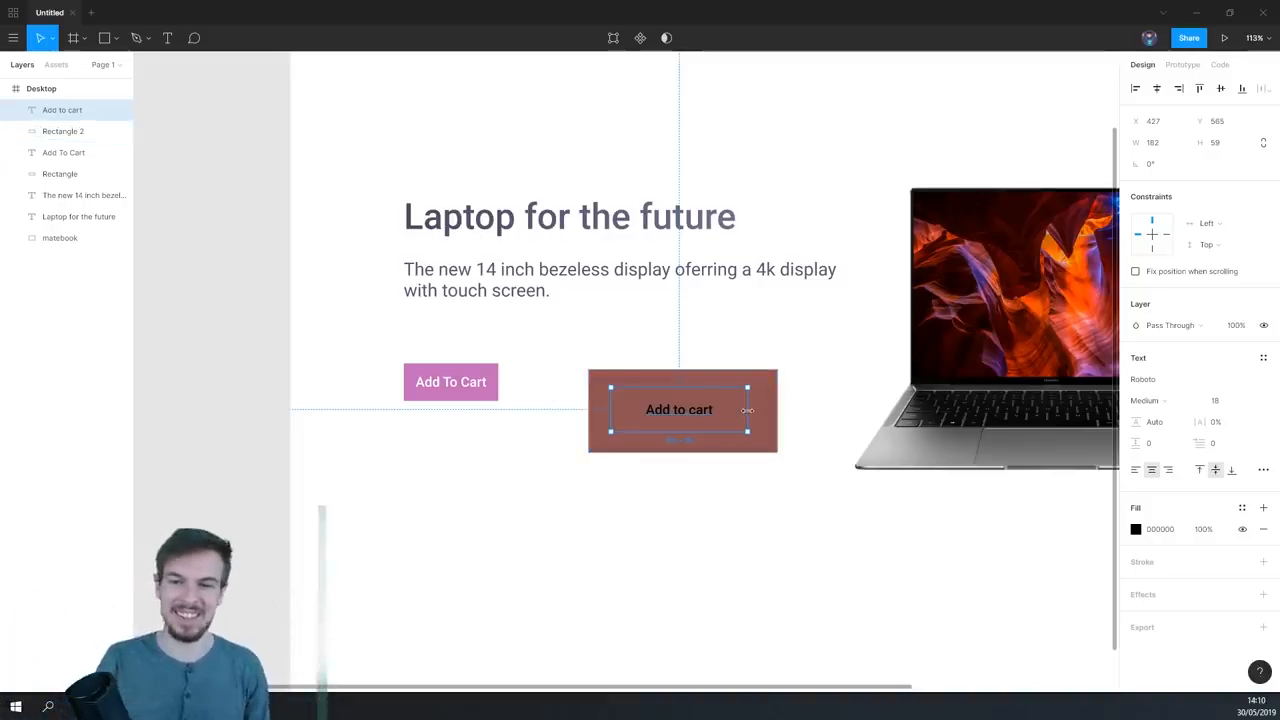
pyautogui.moveTo(747, 409); pyautogui.dragTo(777, 410)
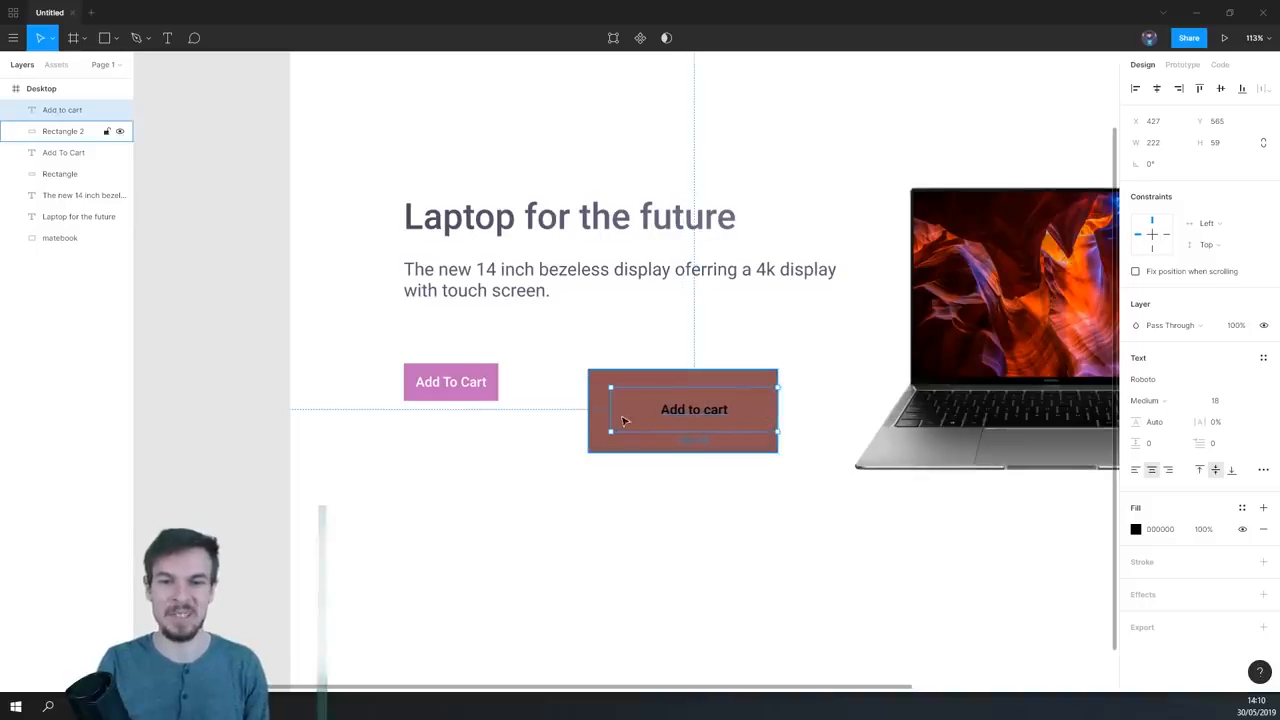
pyautogui.moveTo(610, 410); pyautogui.dragTo(588, 410)
pyautogui.moveTo(686, 432); pyautogui.dragTo(686, 452)
pyautogui.moveTo(680, 385); pyautogui.dragTo(679, 370)
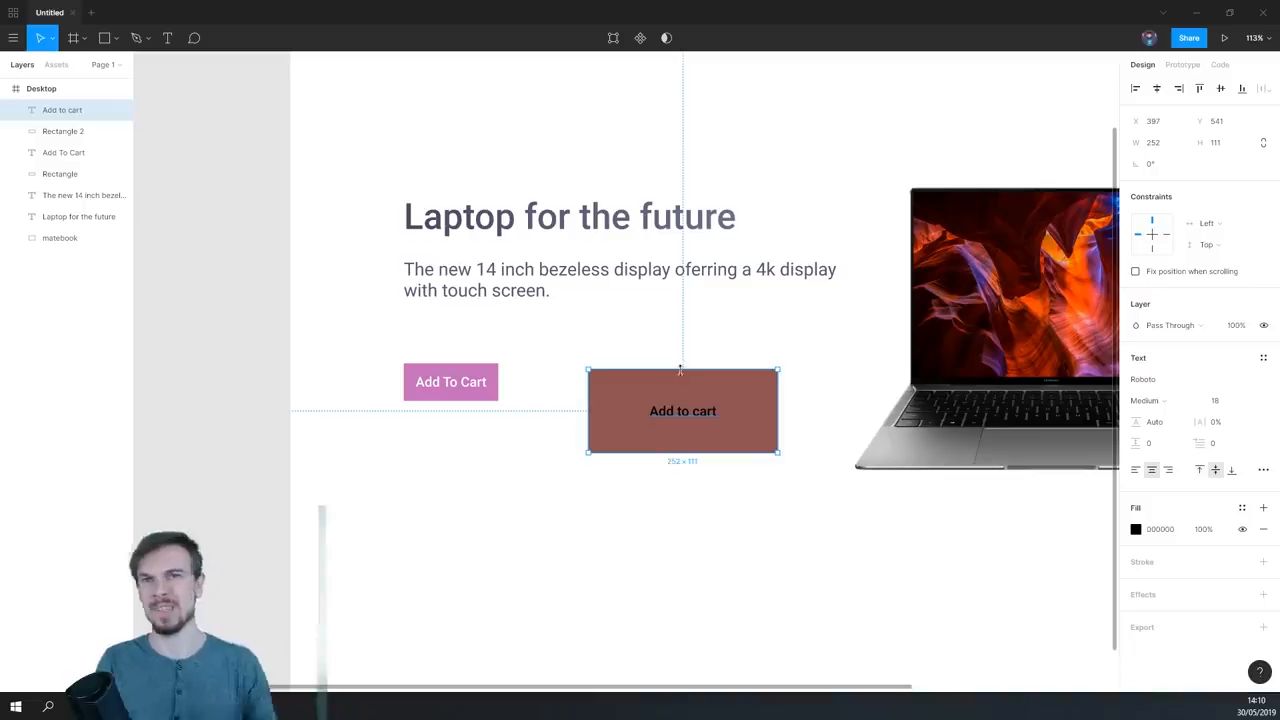
# - Change the "Add to cart" text on the brown rectangle to white FFFFFF and deselect it
pyautogui.scroll(3, 785, 488)
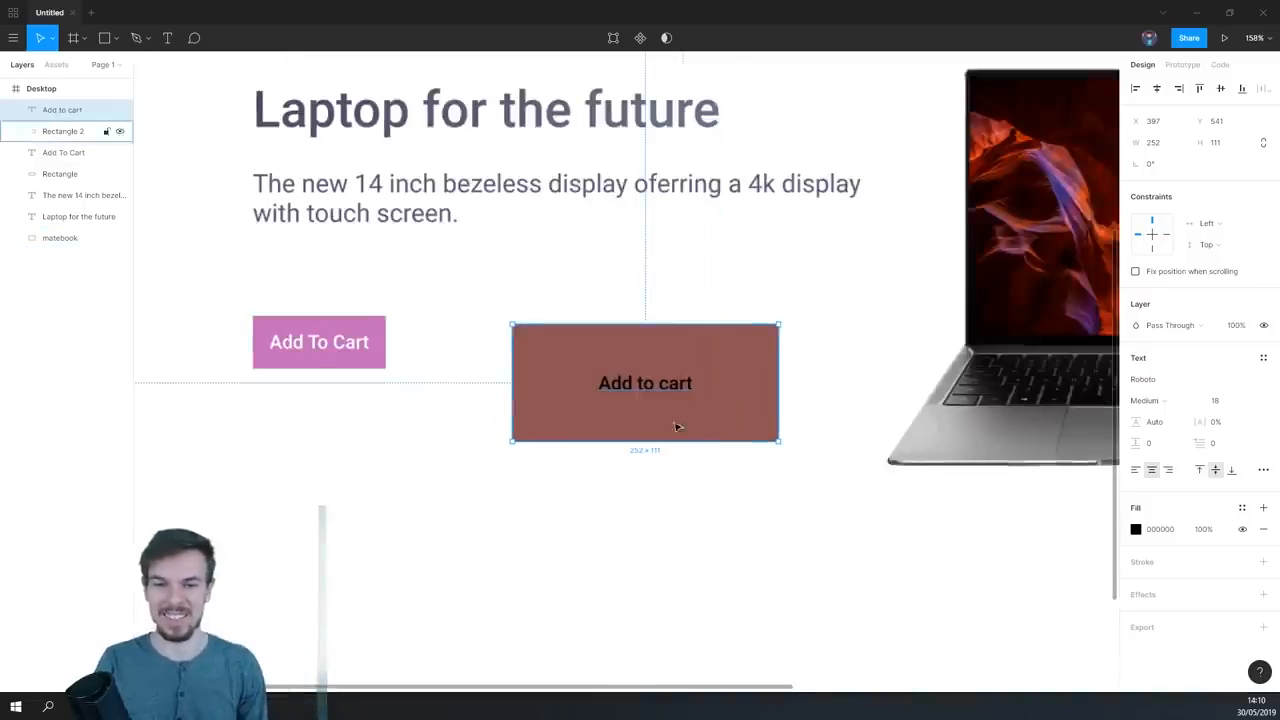
pyautogui.scroll(1, 676, 427)
pyautogui.click(1136, 529)
pyautogui.click(989, 475)
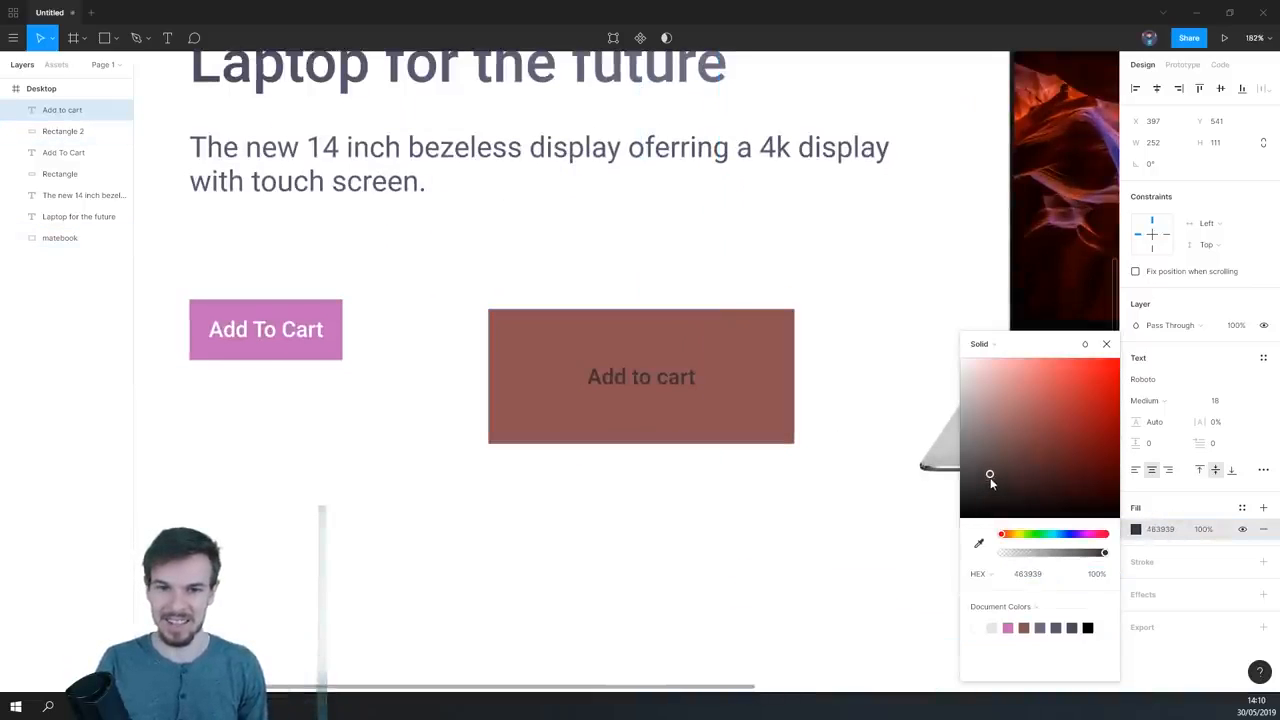
pyautogui.scroll(-3, 697, 466)
pyautogui.scroll(4, 697, 466)
pyautogui.moveTo(997, 437); pyautogui.dragTo(857, 157)
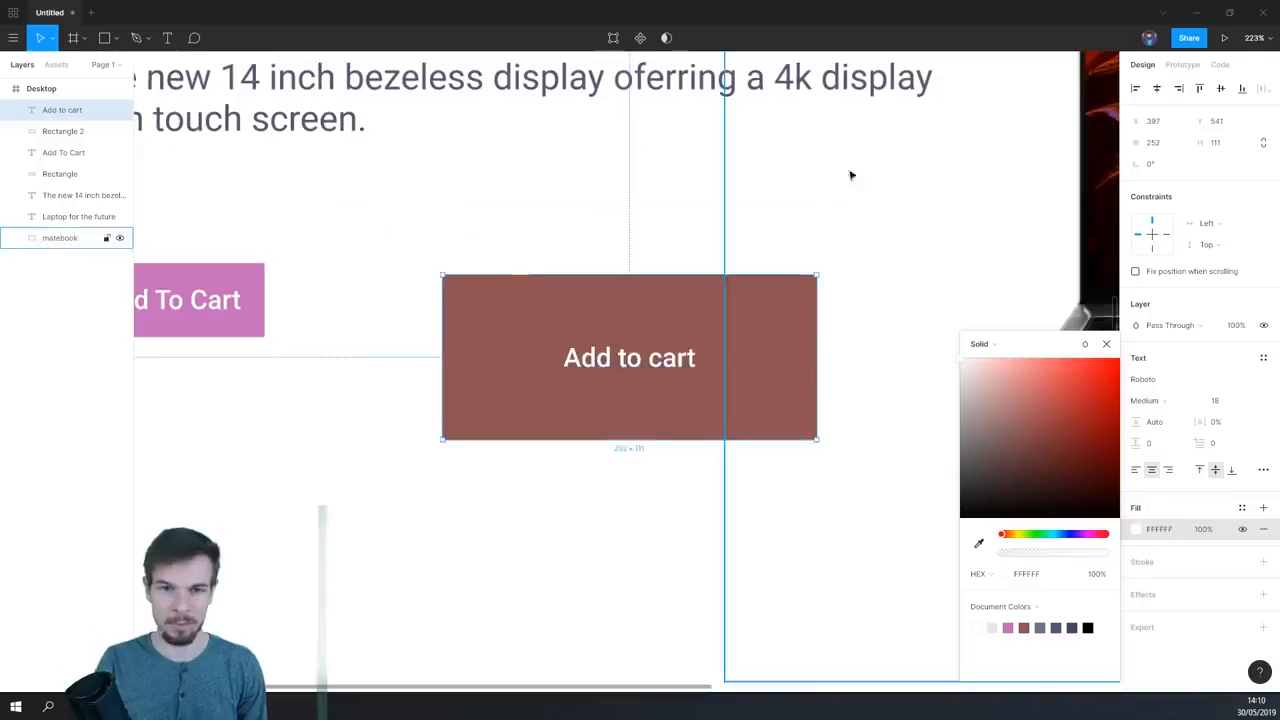
pyautogui.scroll(-3, 808, 463)
pyautogui.click(734, 486)
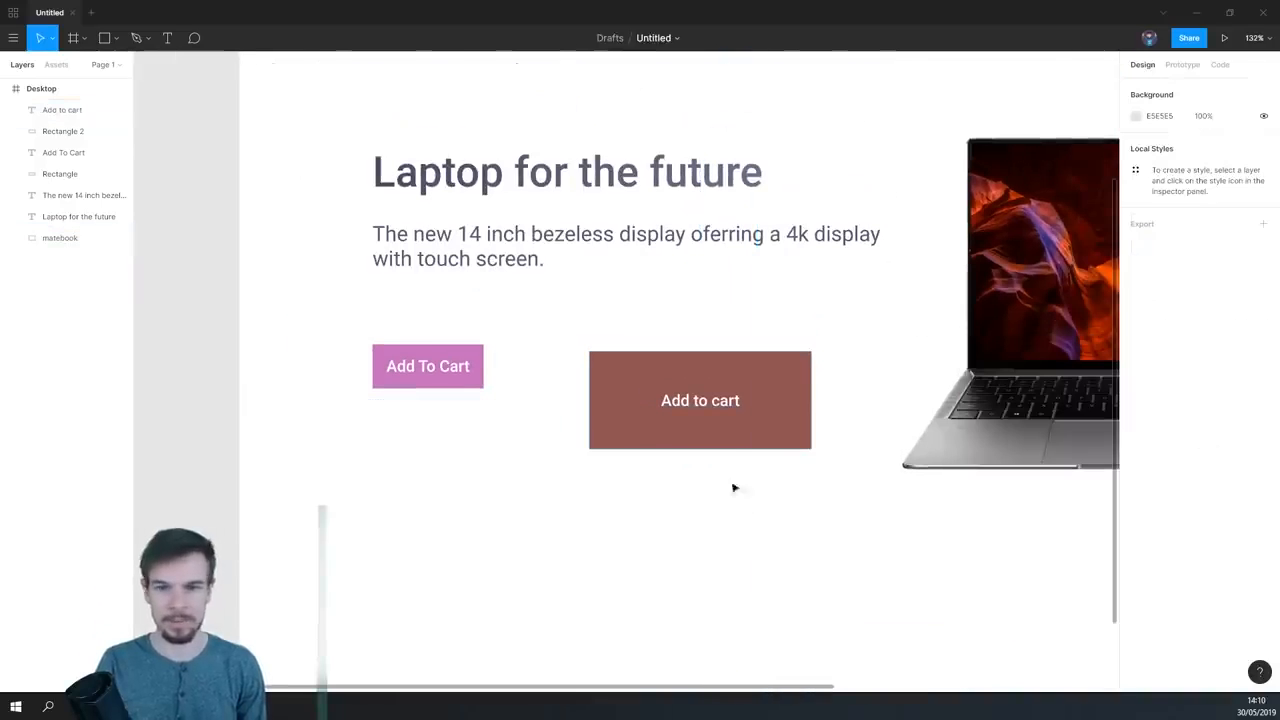
# - Change the second button's rectangle fill to light pink FFC8C8
pyautogui.click(780, 400)
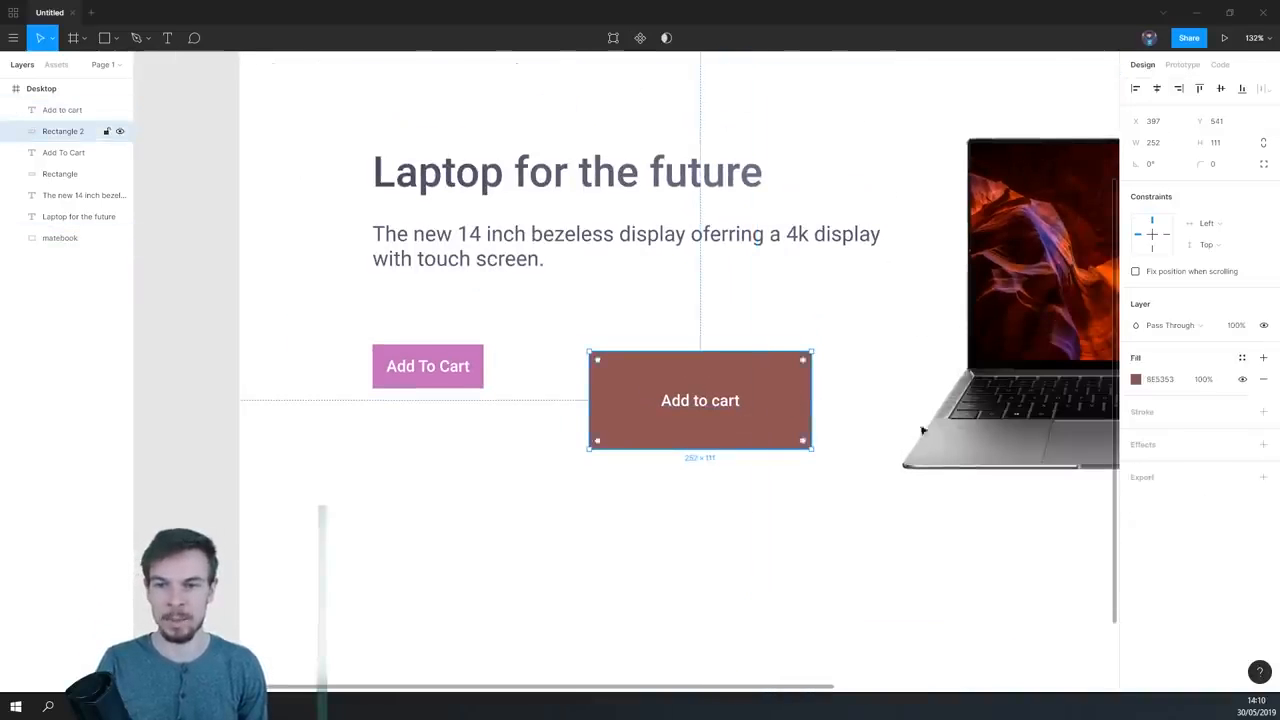
pyautogui.click(1136, 379)
pyautogui.moveTo(1000, 362)
pyautogui.mouseDown()
pyautogui.moveTo(981, 357)
pyautogui.moveTo(994, 354)
pyautogui.mouseUp()
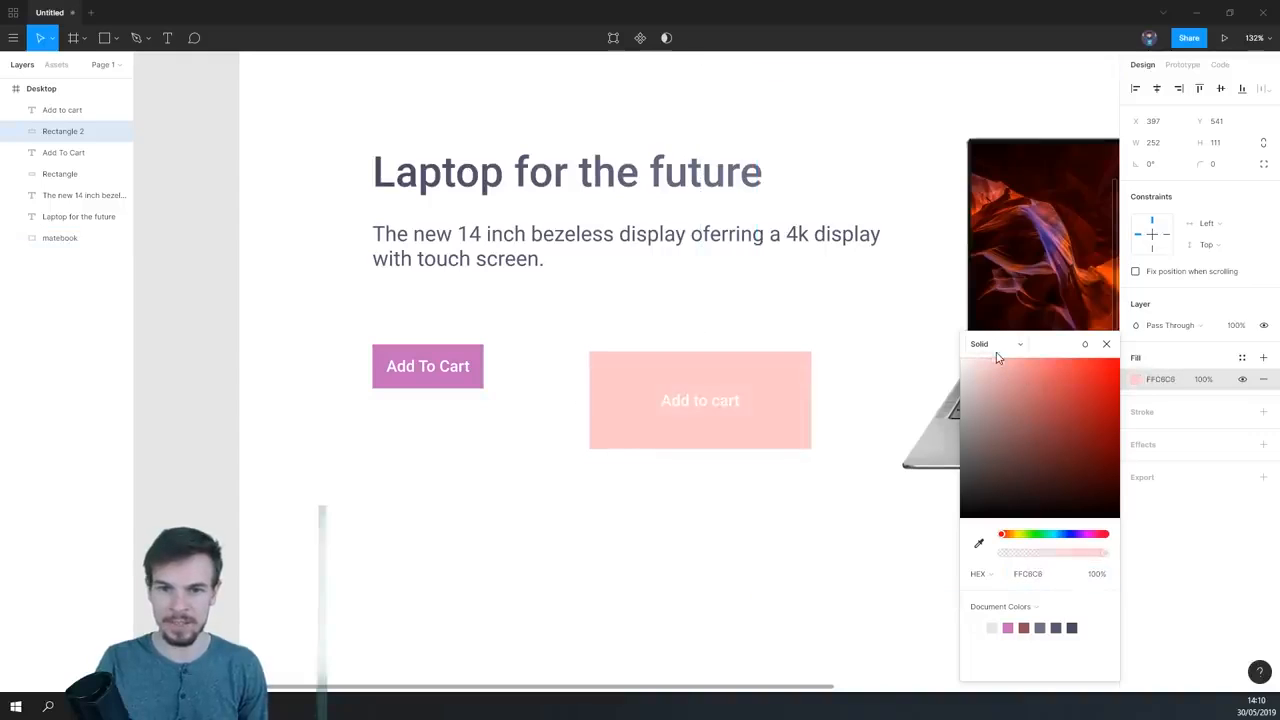
# - Change the second button's "Add to cart" text color to black 000000
pyautogui.click(706, 409)
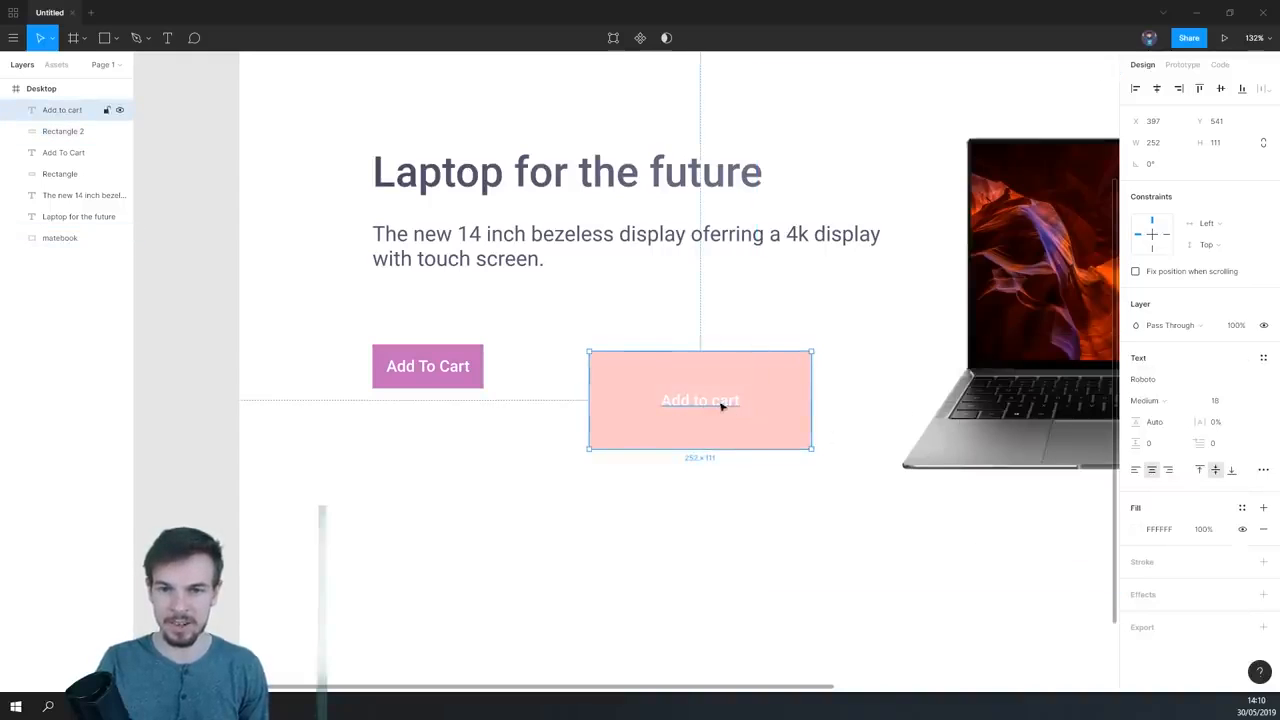
pyautogui.click(1136, 529)
pyautogui.moveTo(1044, 444); pyautogui.dragTo(963, 517)
# - Select the second button's text and rectangle together and delete both
pyautogui.scroll(-5, 814, 566)
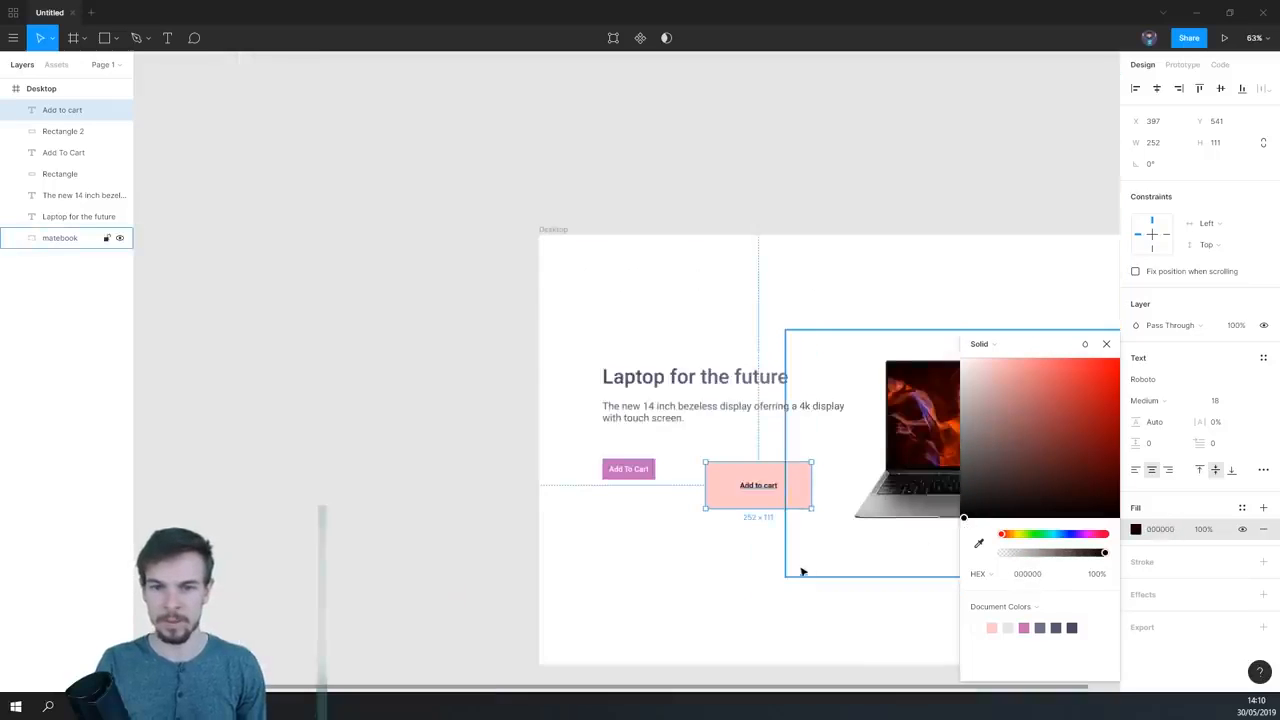
pyautogui.scroll(2, 748, 549)
pyautogui.moveTo(746, 545); pyautogui.dragTo(721, 411)
pyautogui.click(738, 512)
pyautogui.click(758, 461)
pyautogui.keyDown('shift'); pyautogui.click(760, 456); pyautogui.keyUp('shift')
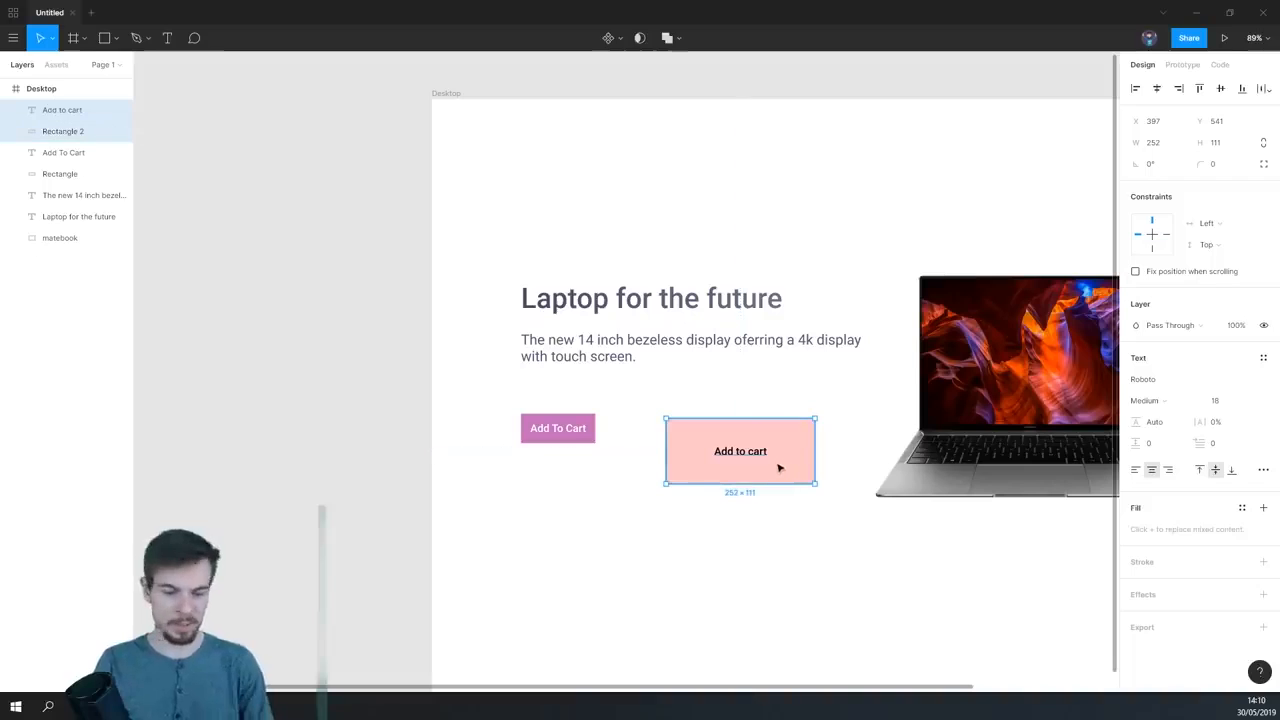
pyautogui.press('Delete')
# - Group the "Add To Cart" text with its pink rectangle and name the group "add-to-cart"
pyautogui.scroll(-3, 720, 472)
pyautogui.scroll(6, 720, 472)
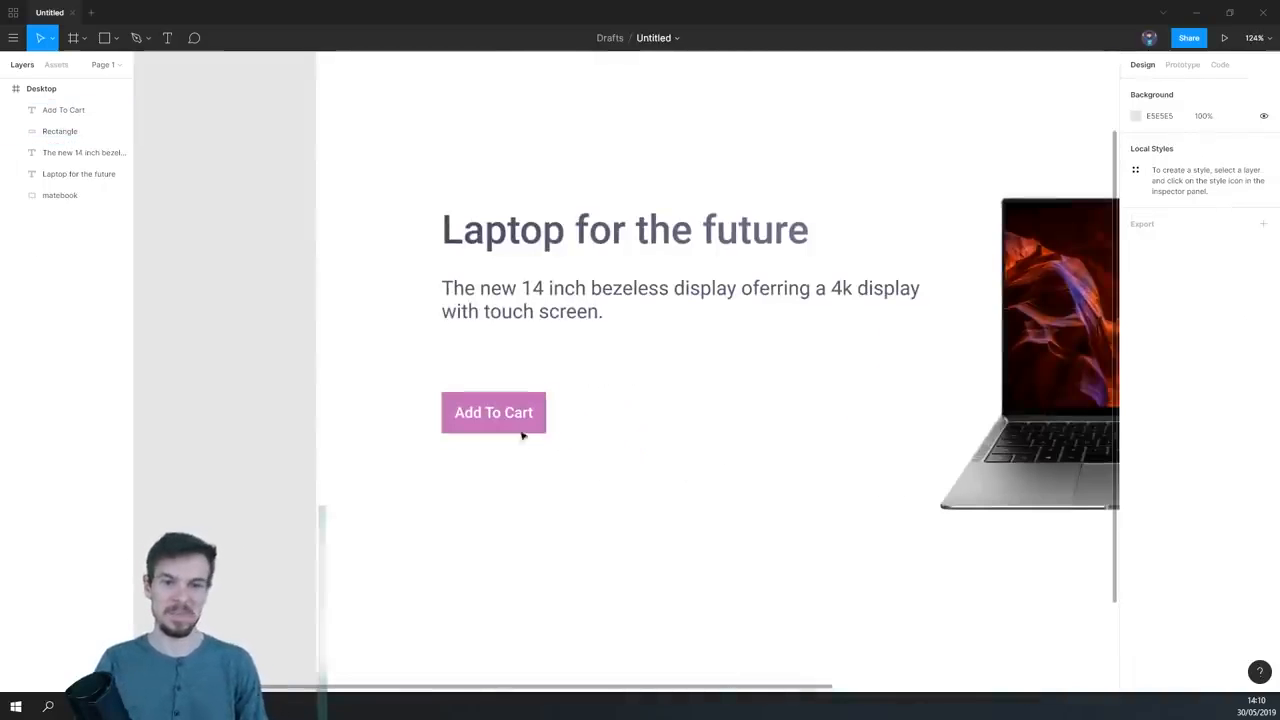
pyautogui.click(520, 427)
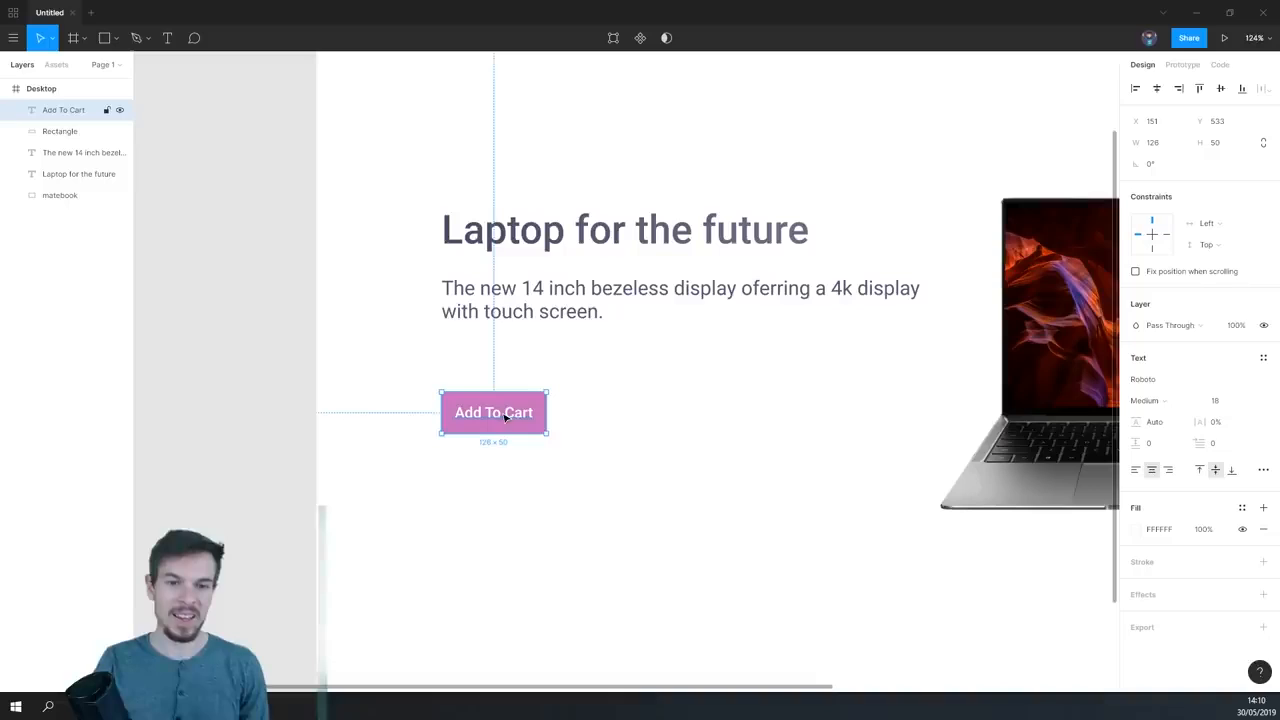
pyautogui.keyDown('shift'); pyautogui.click(64, 132); pyautogui.keyUp('shift')
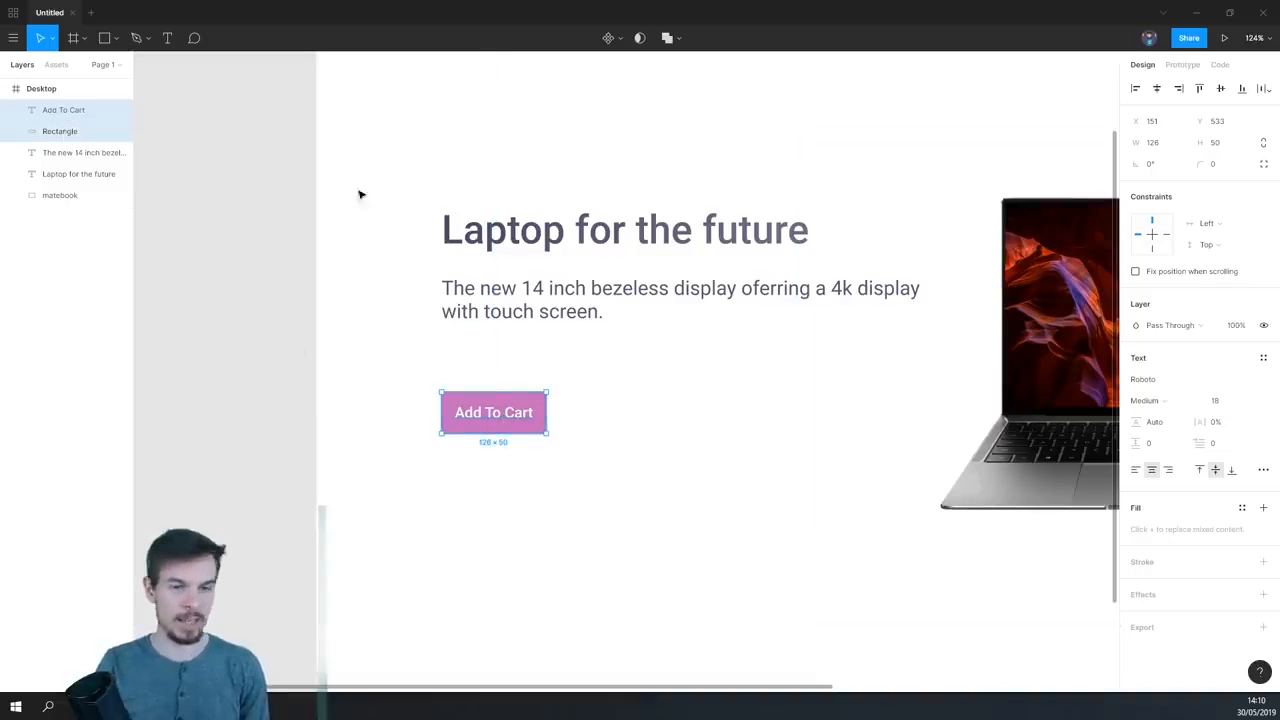
pyautogui.hotkey('ctrl', 'g')
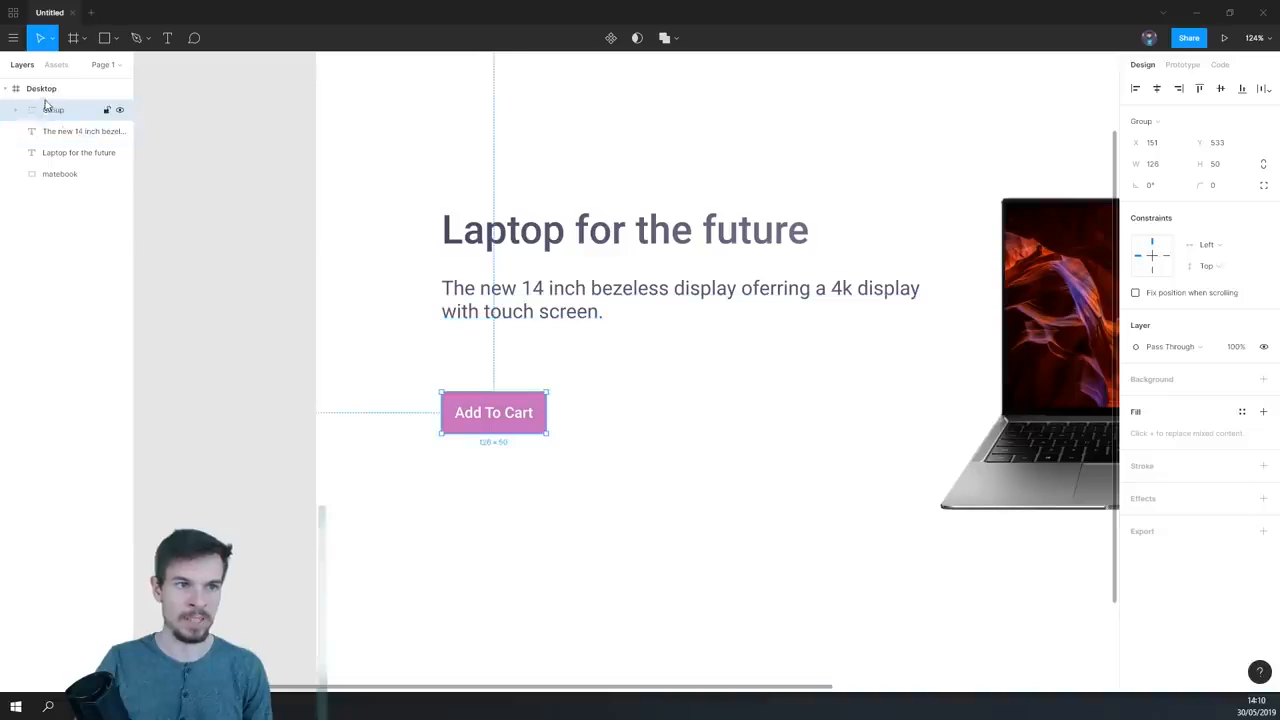
pyautogui.doubleClick(52, 110)
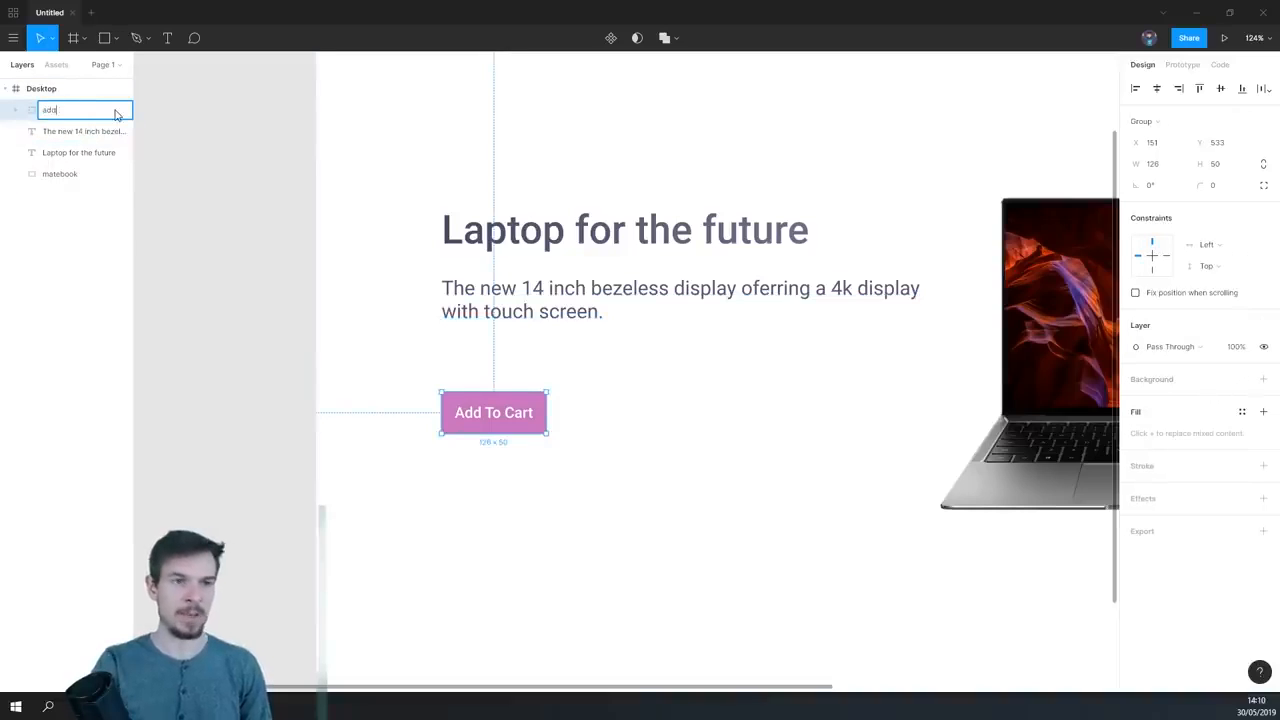
pyautogui.write('add-to-cart')
pyautogui.press('Return')
# - Move the add-to-cart group right to about X 304, place a duplicate to its left at the same height, and deselect
pyautogui.moveTo(499, 412); pyautogui.dragTo(607, 412)
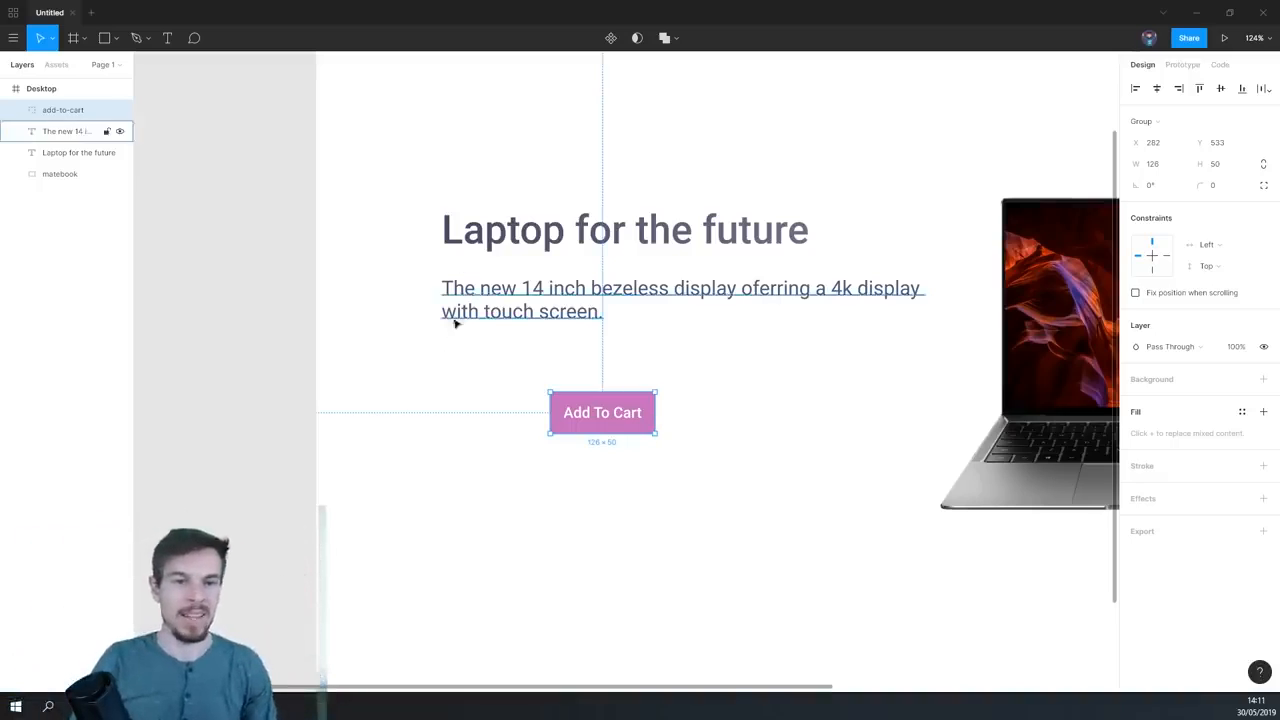
pyautogui.hscroll(2, 700, 429)
pyautogui.moveTo(615, 410); pyautogui.dragTo(631, 414)
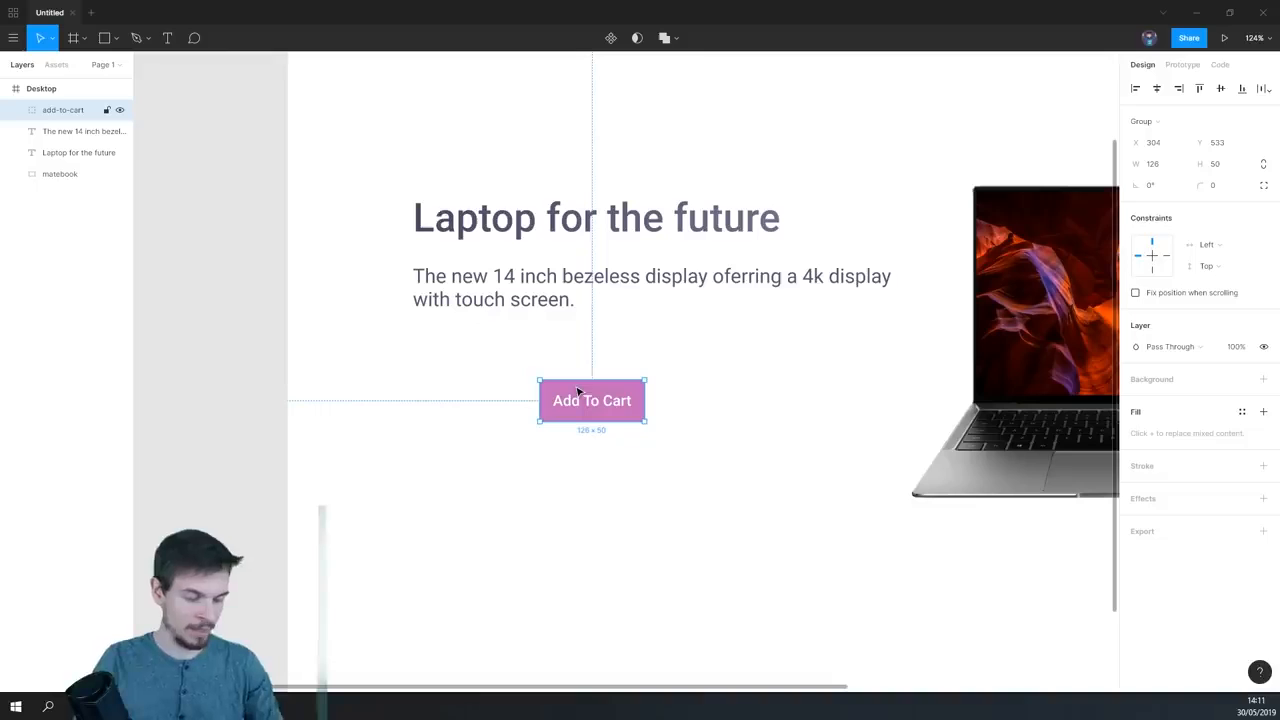
pyautogui.moveTo(596, 402); pyautogui.dragTo(457, 403)
pyautogui.click(508, 467)
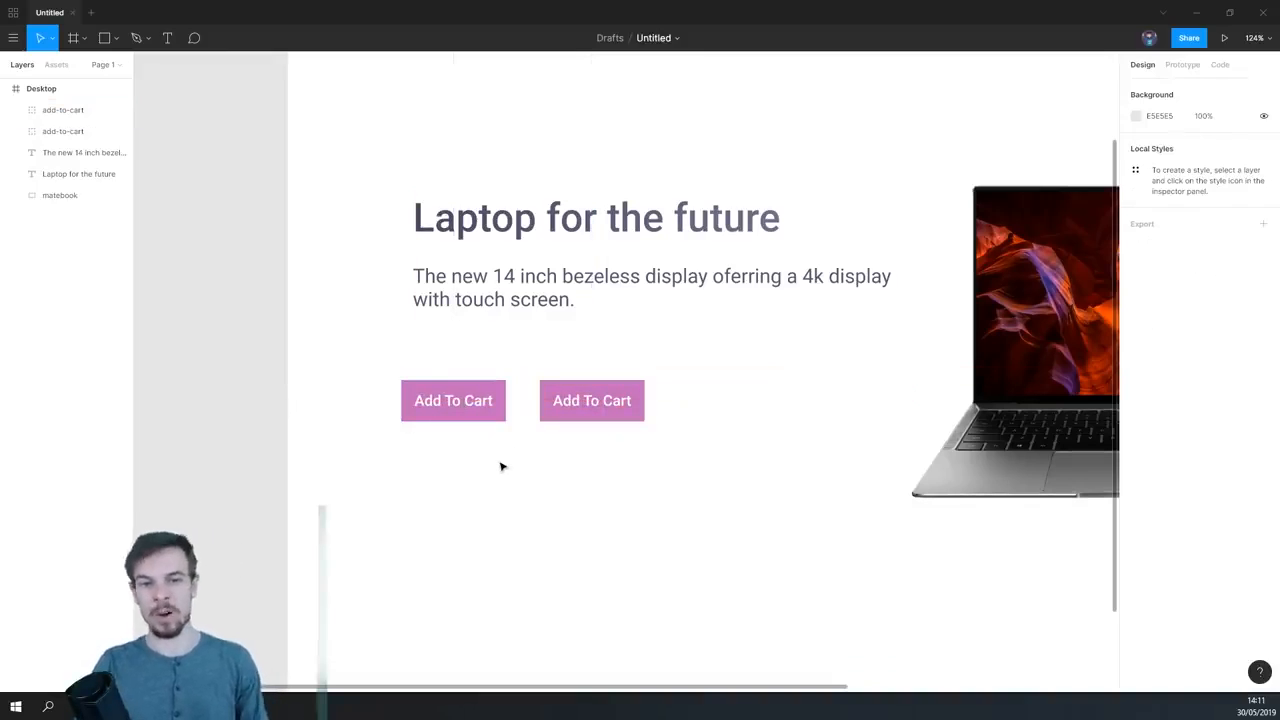
# - Replace the text of the left-hand Add To Cart button with "Size" and deselect it
pyautogui.scroll(5, 458, 405)
pyautogui.click(470, 410)
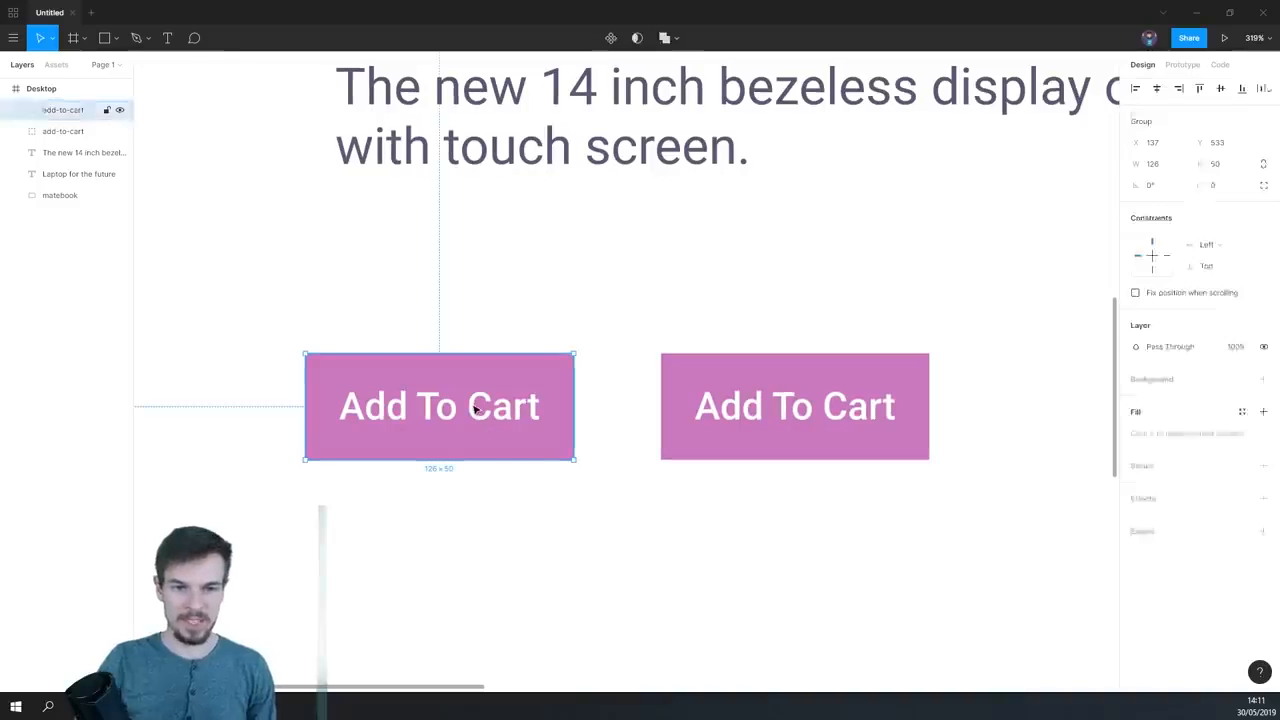
pyautogui.doubleClick(475, 408)
pyautogui.doubleClick(469, 422)
pyautogui.write('Size')
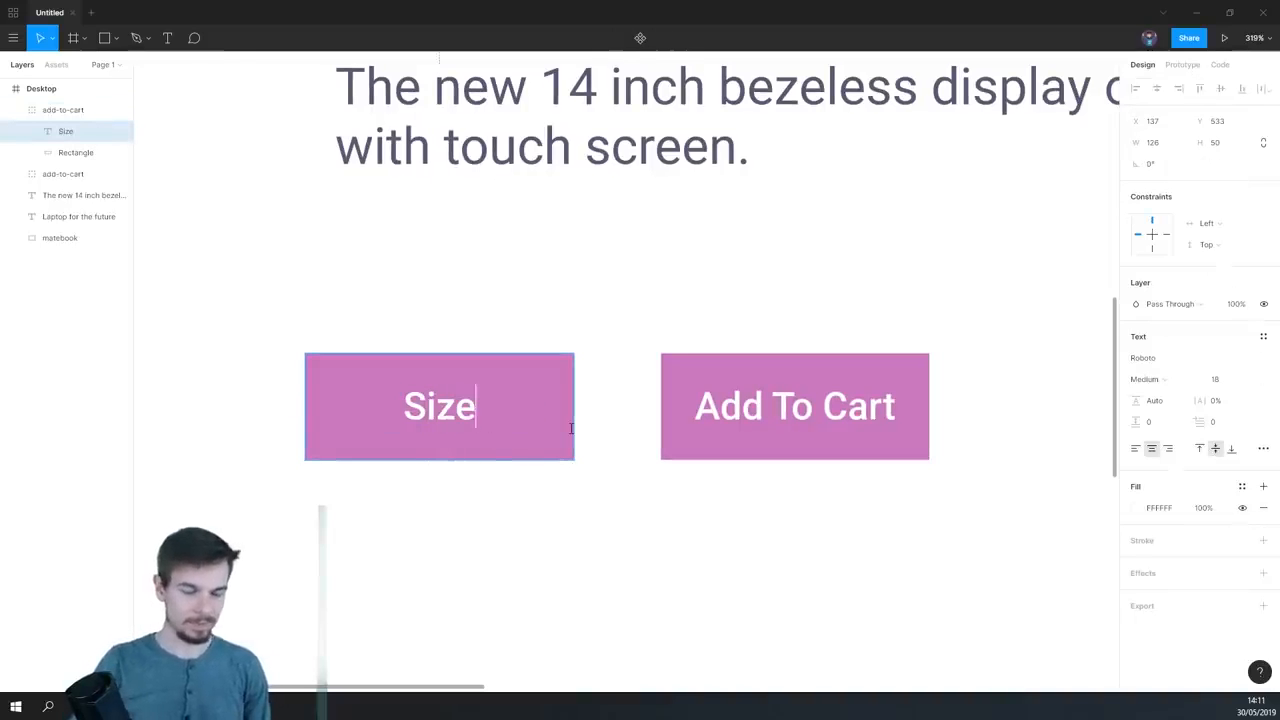
pyautogui.click(651, 534)
pyautogui.click(458, 428)
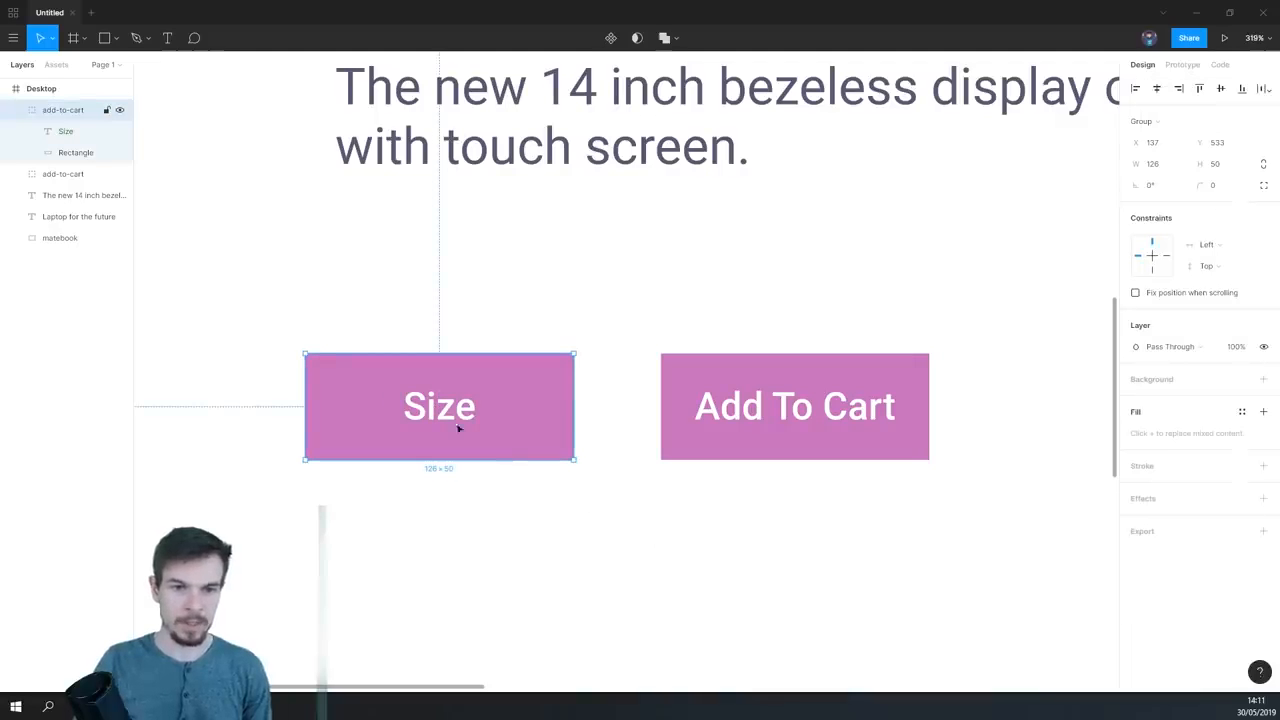
pyautogui.click(606, 514)
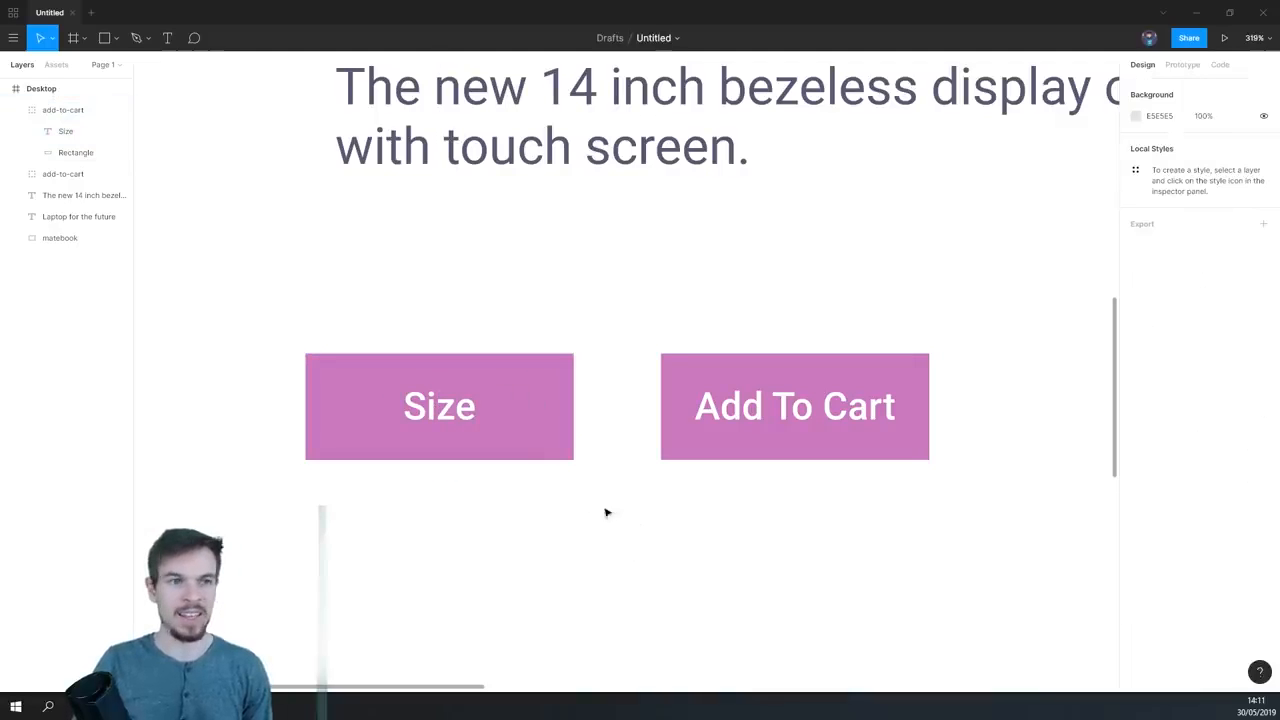
# - Rename the Size button's group from add-to-cart to "size-button"
pyautogui.scroll(-1, 590, 498)
pyautogui.click(23, 110)
pyautogui.click(516, 382)
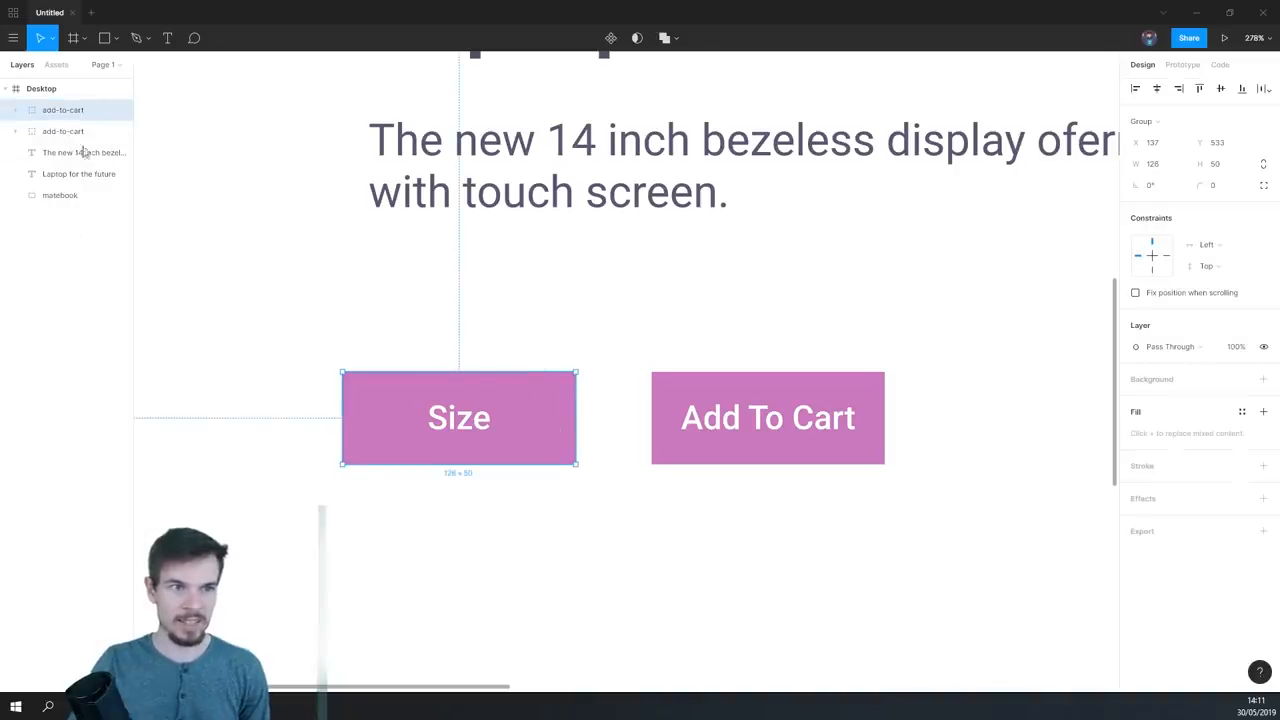
pyautogui.doubleClick(70, 110)
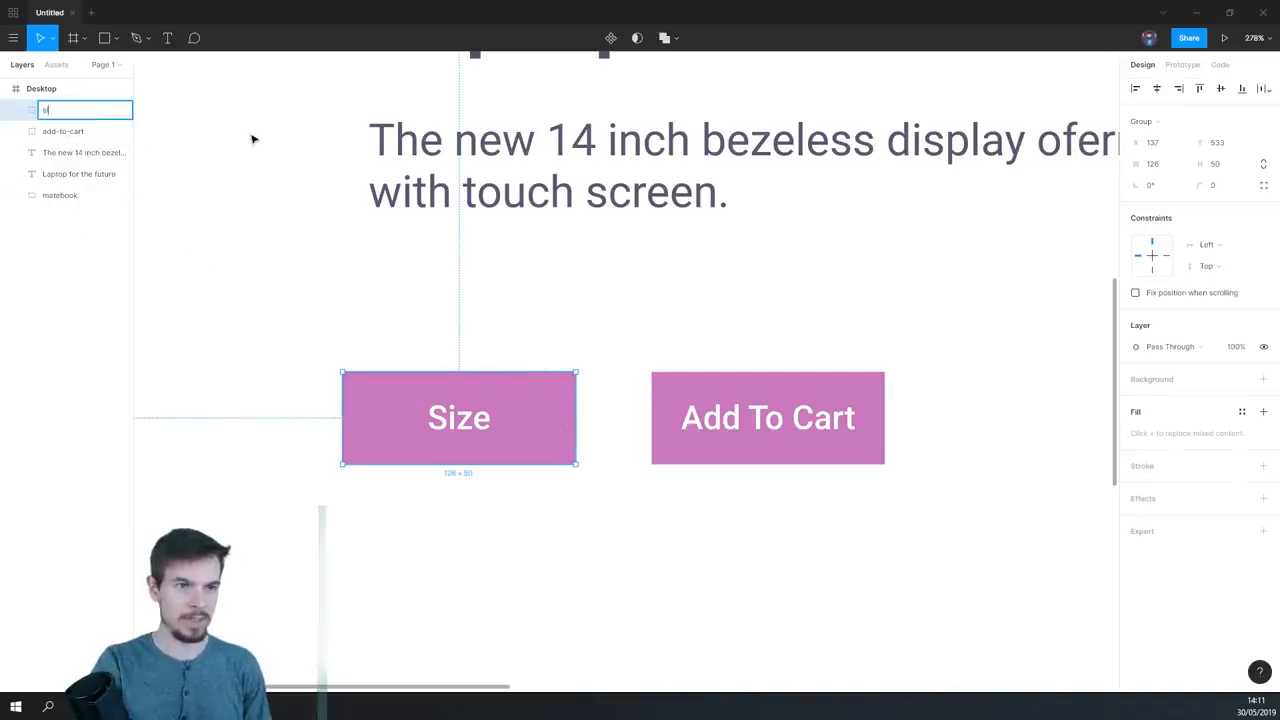
pyautogui.write('size-butto')
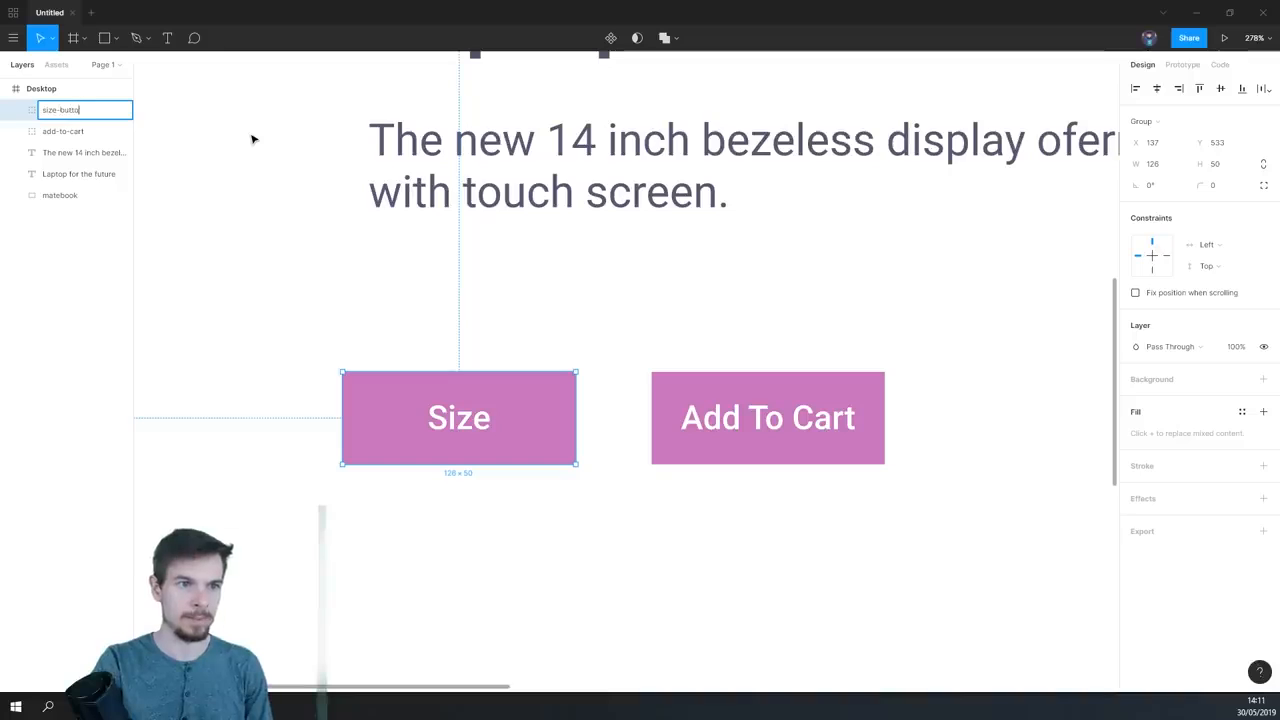
pyautogui.write('n')
pyautogui.press('Return')
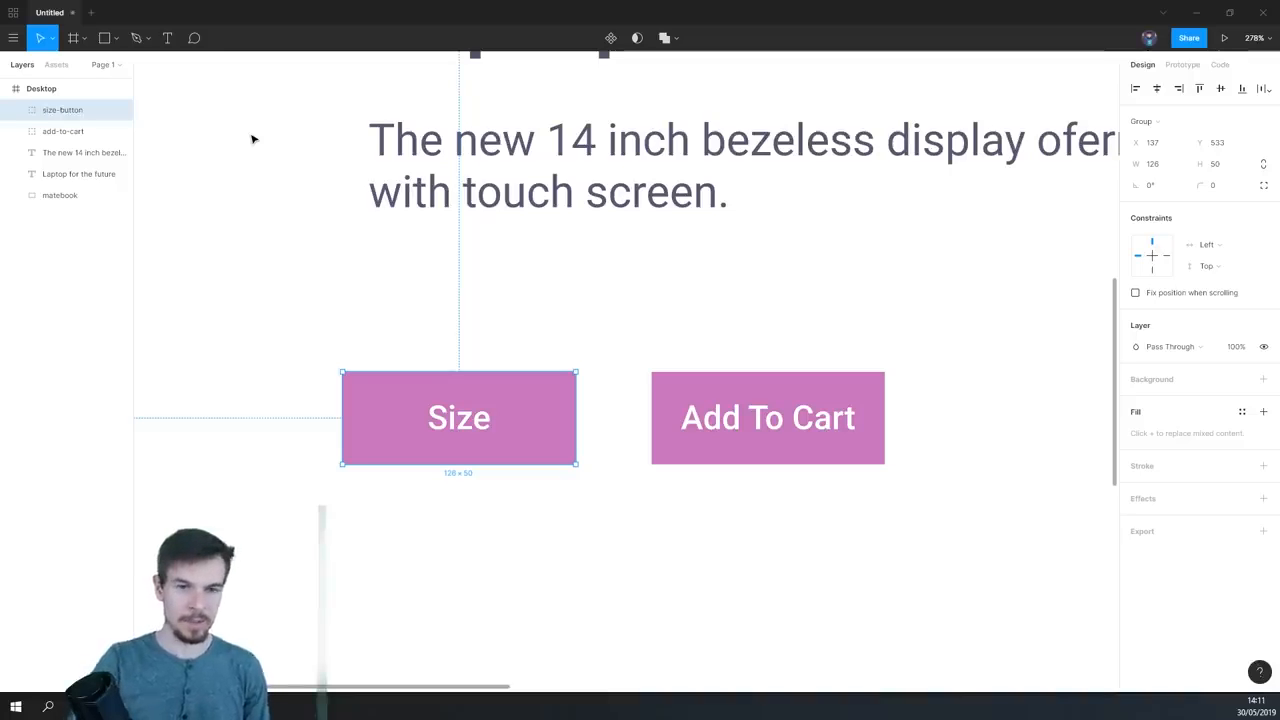
pyautogui.click(514, 517)
# - Add a black inside stroke of thickness 3 to the rectangle in the size-button group
pyautogui.scroll(-1, 500, 450)
pyautogui.click(482, 372)
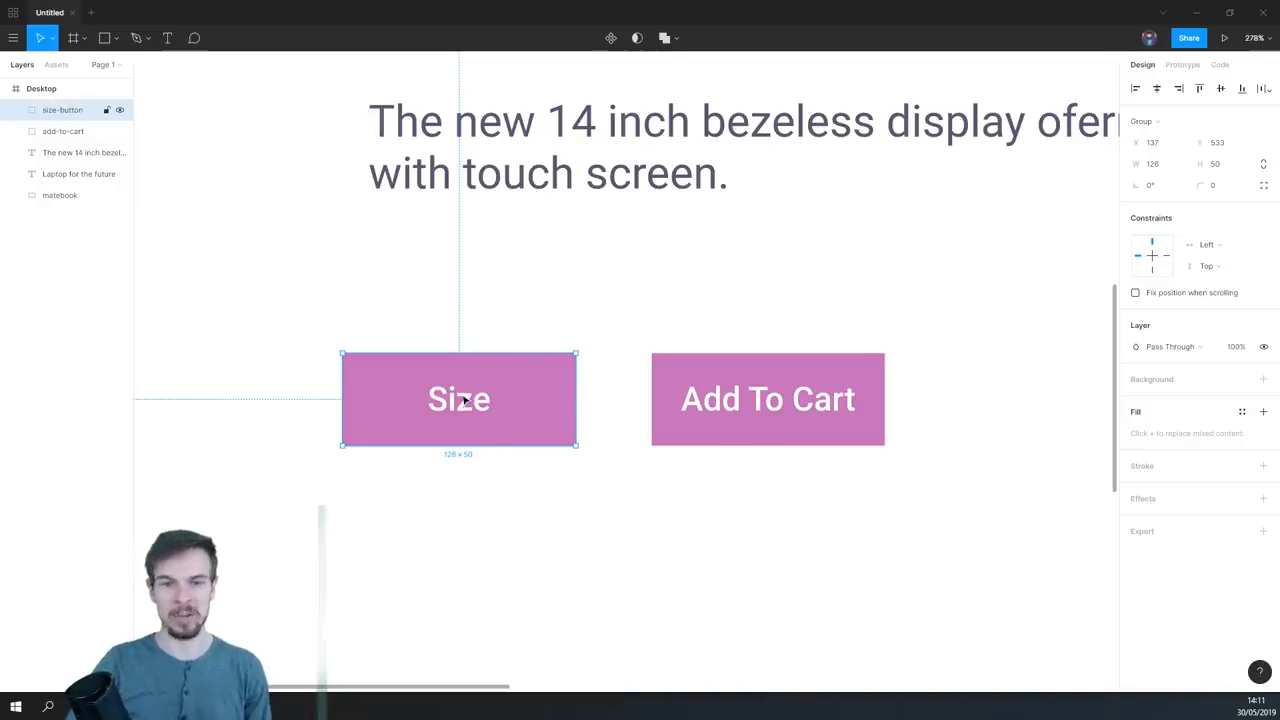
pyautogui.click(565, 546)
pyautogui.doubleClick(536, 405)
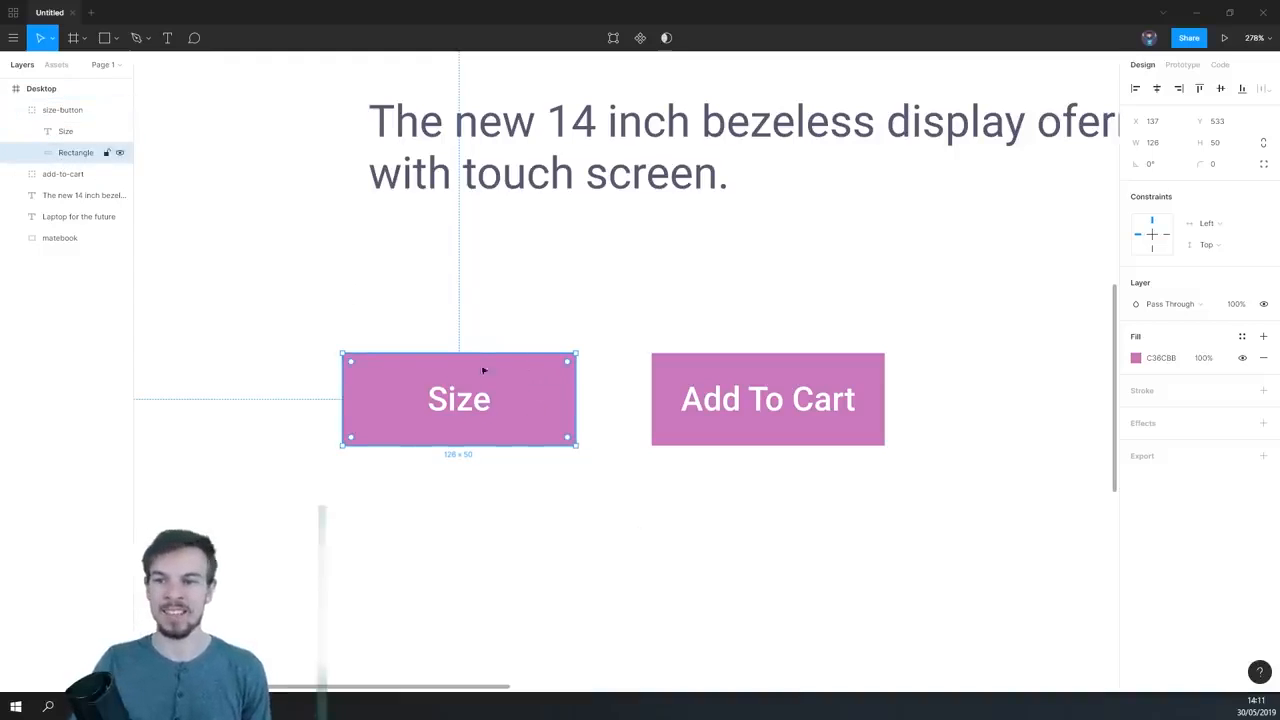
pyautogui.click(1263, 393)
pyautogui.click(1152, 433)
pyautogui.write('3')
pyautogui.press('Return')
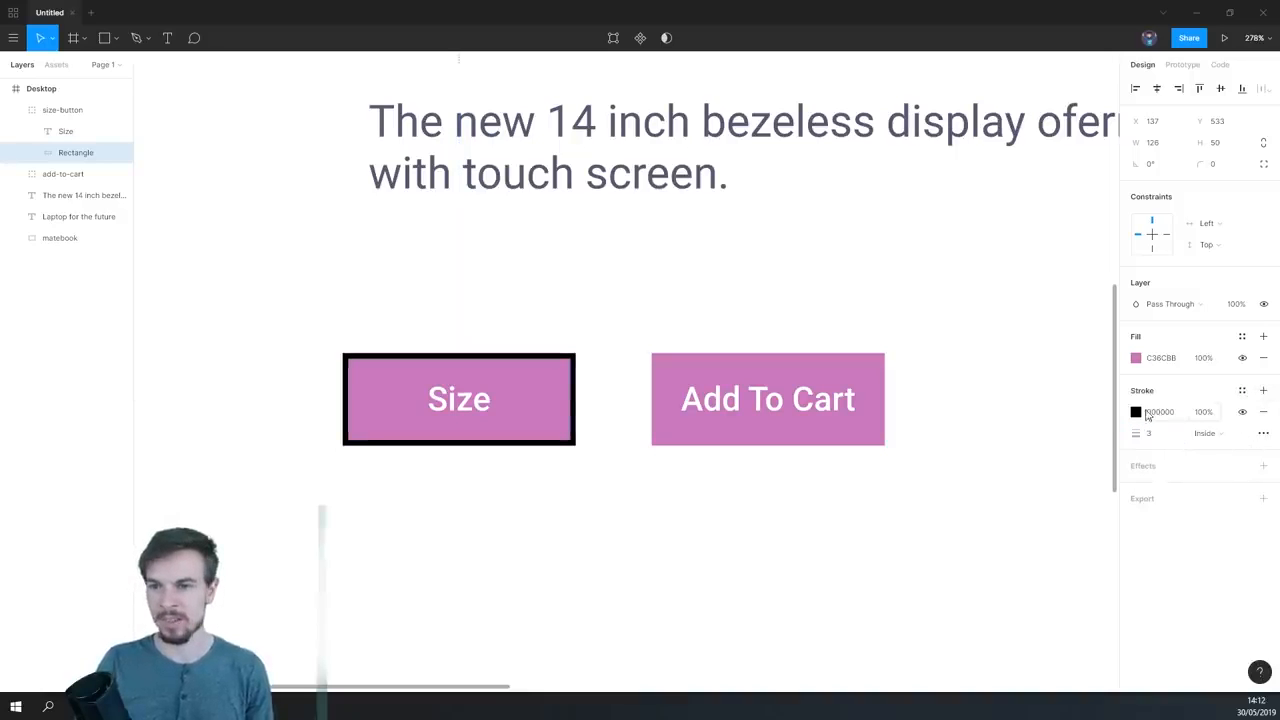
# - Set the Size rectangle's stroke color to the document's pink C36CBB and remove the rectangle's fill
pyautogui.click(1134, 362)
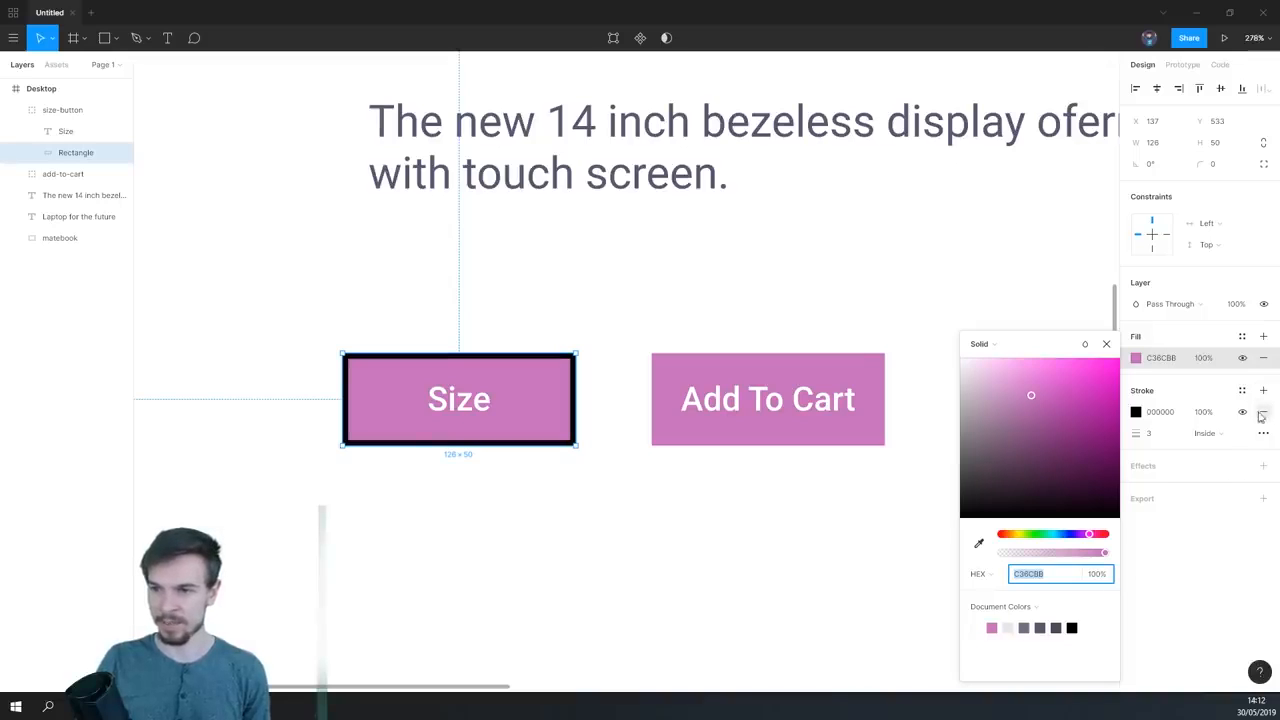
pyautogui.click(1203, 450)
pyautogui.click(1136, 412)
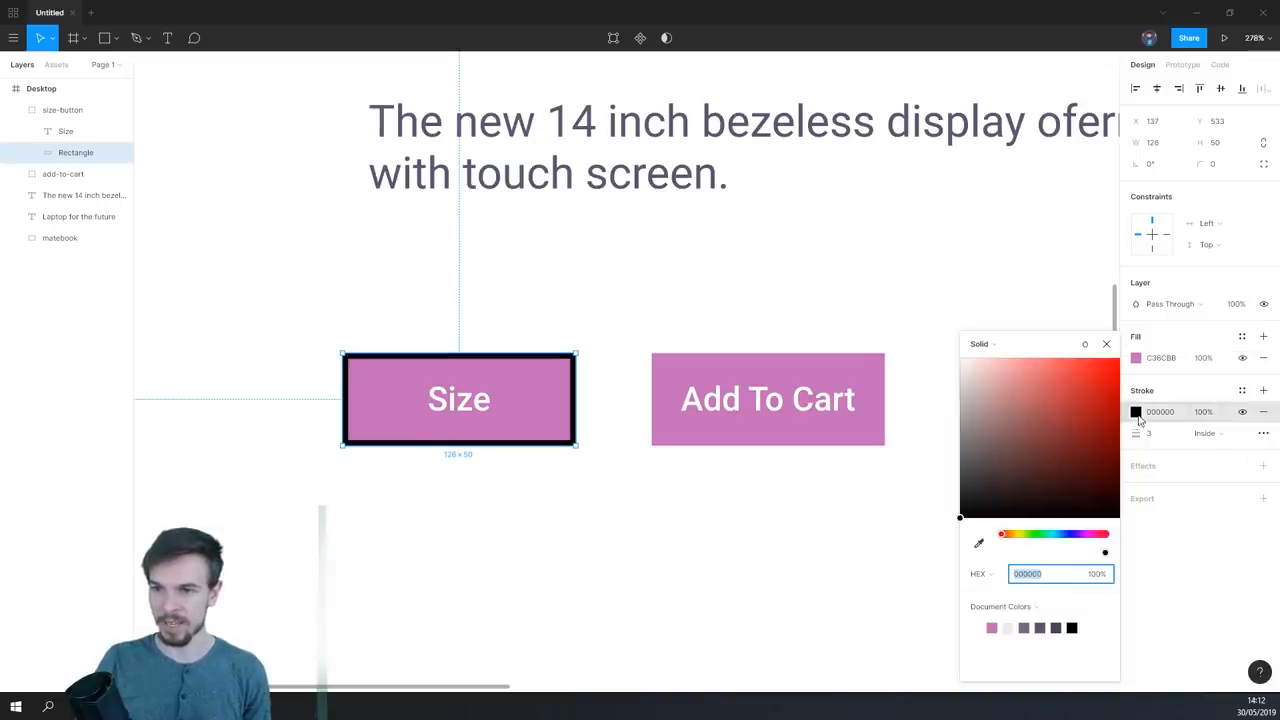
pyautogui.click(993, 626)
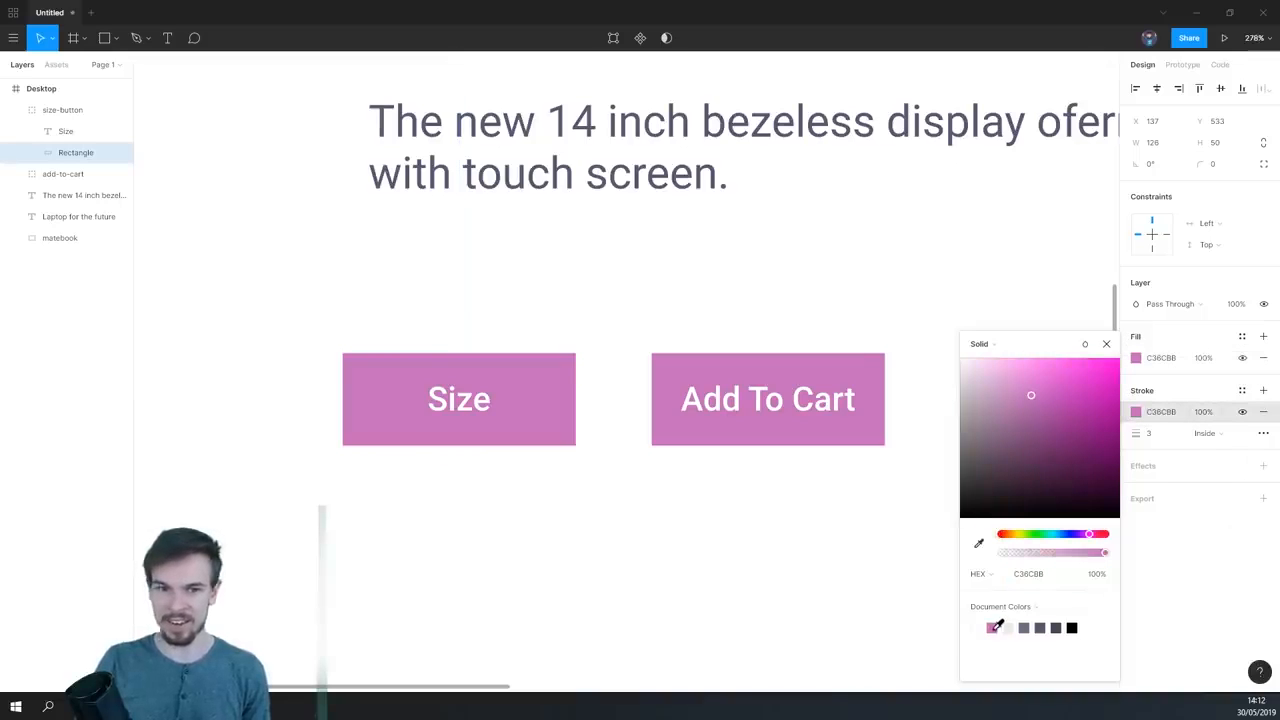
pyautogui.click(1215, 575)
pyautogui.click(1263, 357)
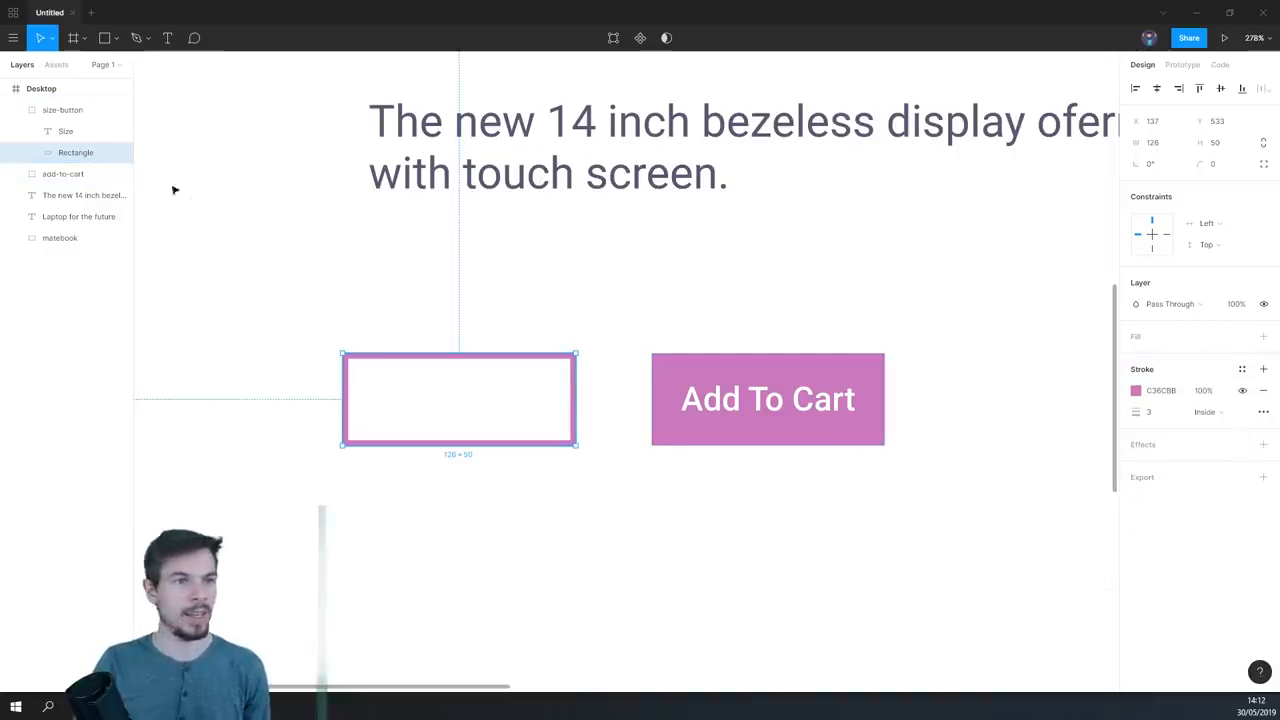
# - Select the Size text and change its fill color to black 000000
pyautogui.click(65, 132)
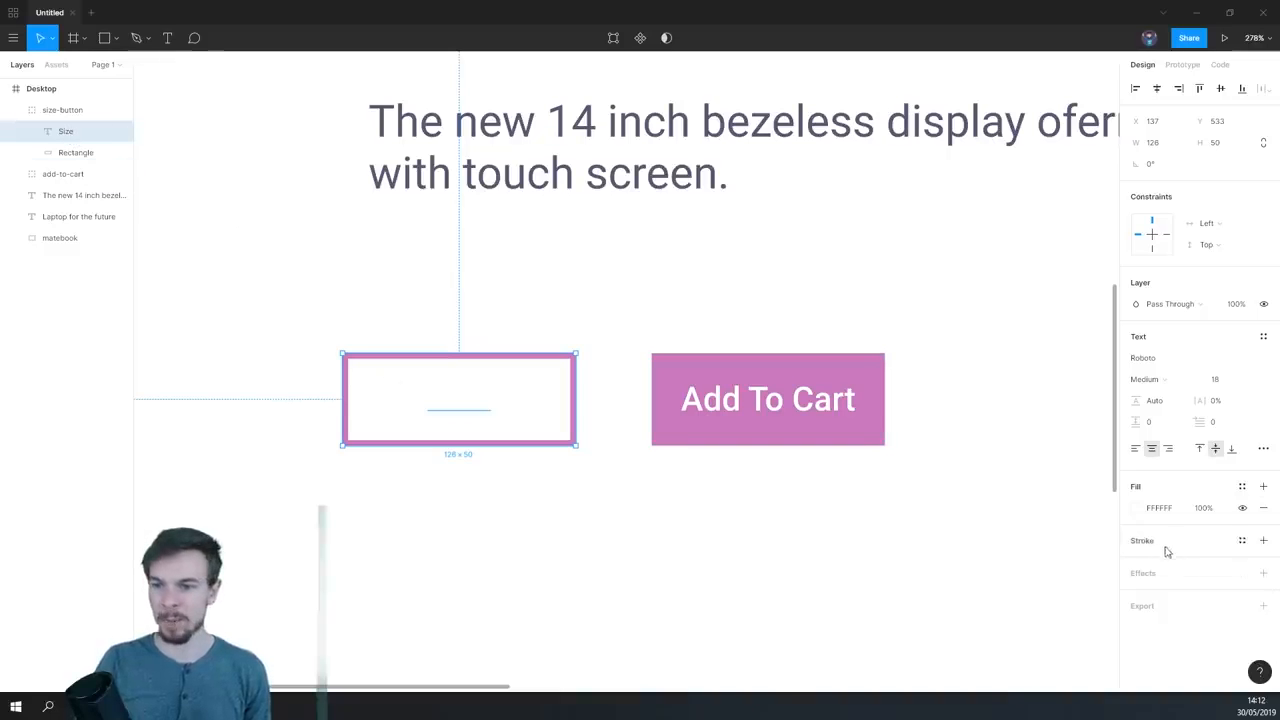
pyautogui.click(1135, 508)
pyautogui.moveTo(1003, 394); pyautogui.dragTo(937, 603)
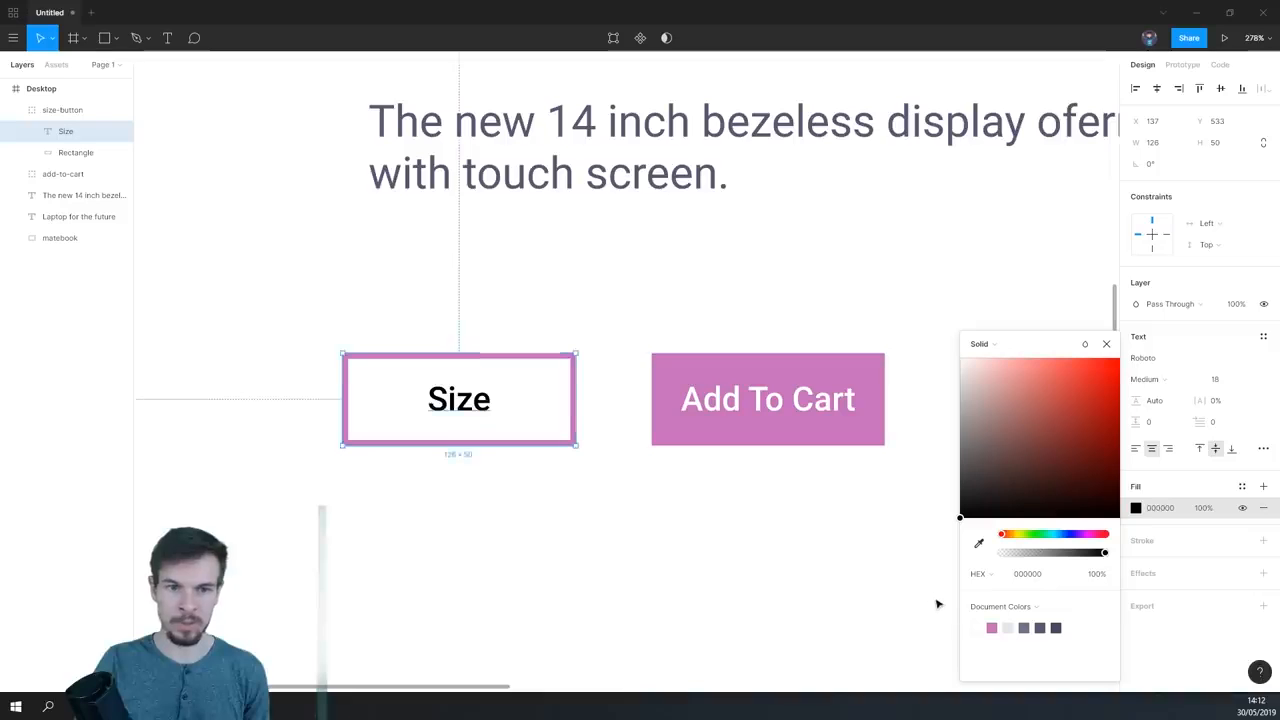
# - Recolor the Size text with the dark 585772 sampled by eyedropper from the existing page text, and deselect it
pyautogui.scroll(1, 655, 372)
pyautogui.scroll(-2, 740, 506)
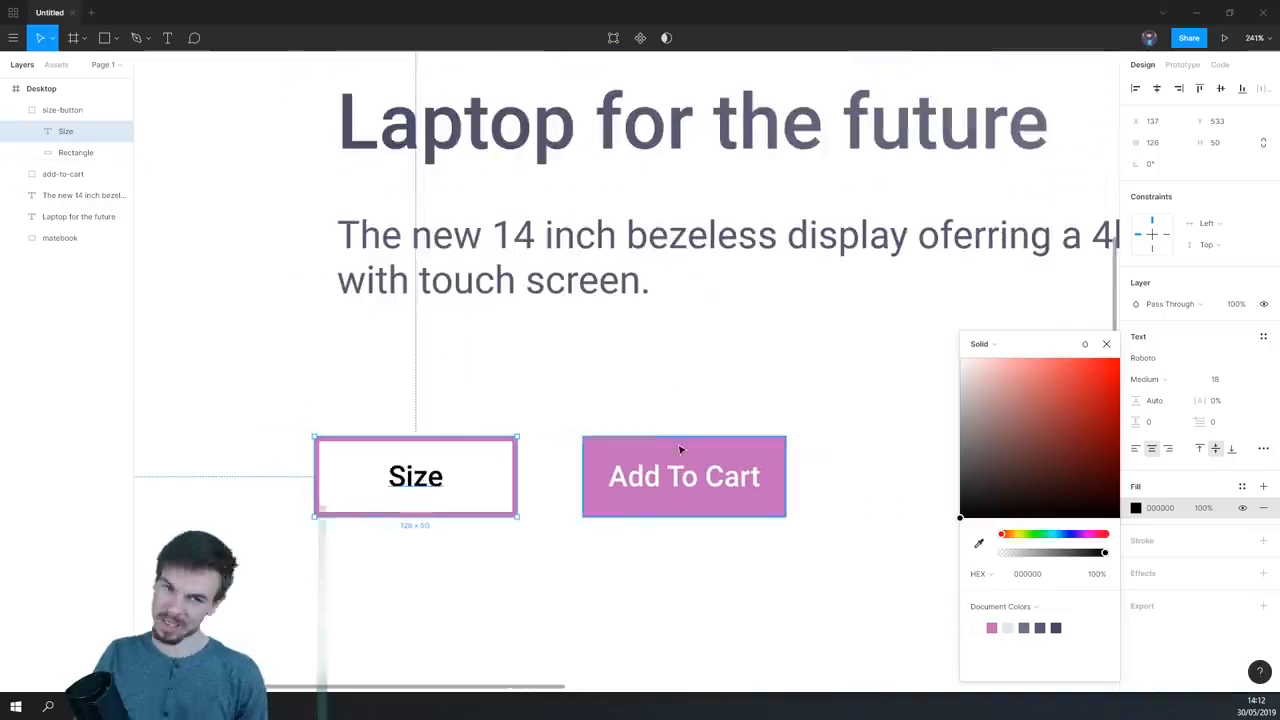
pyautogui.scroll(-2, 555, 517)
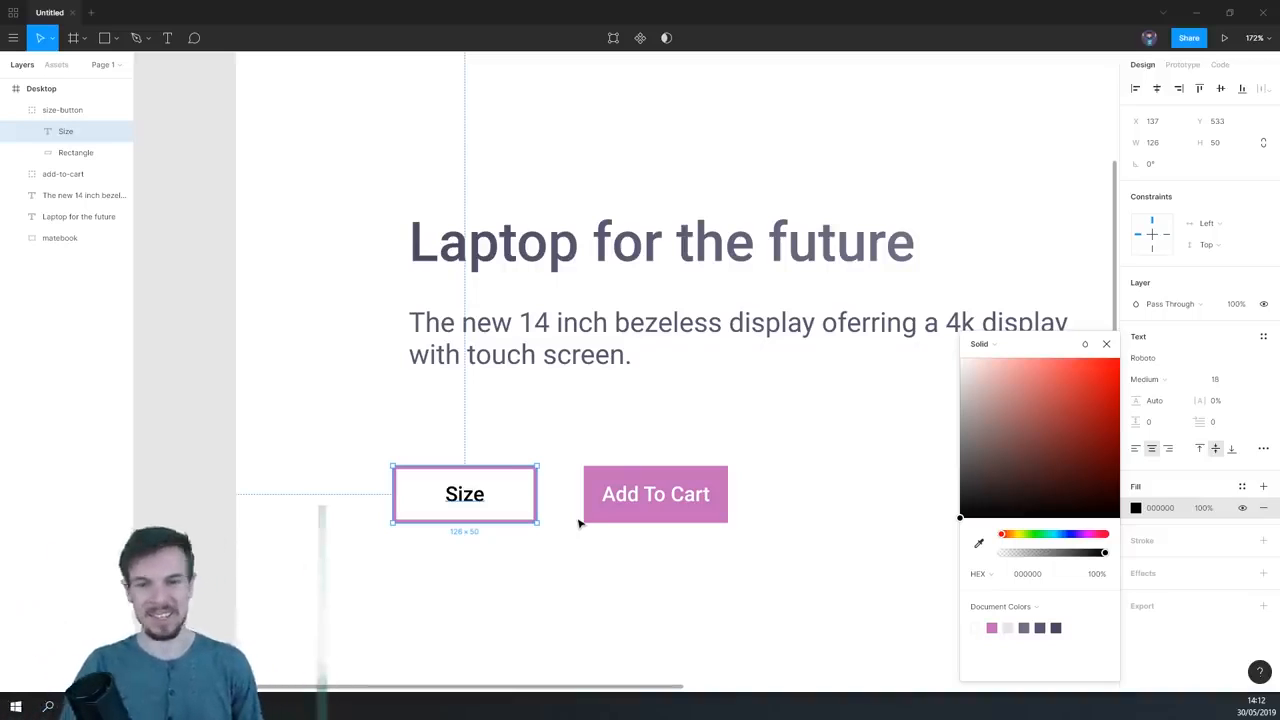
pyautogui.scroll(3, 580, 523)
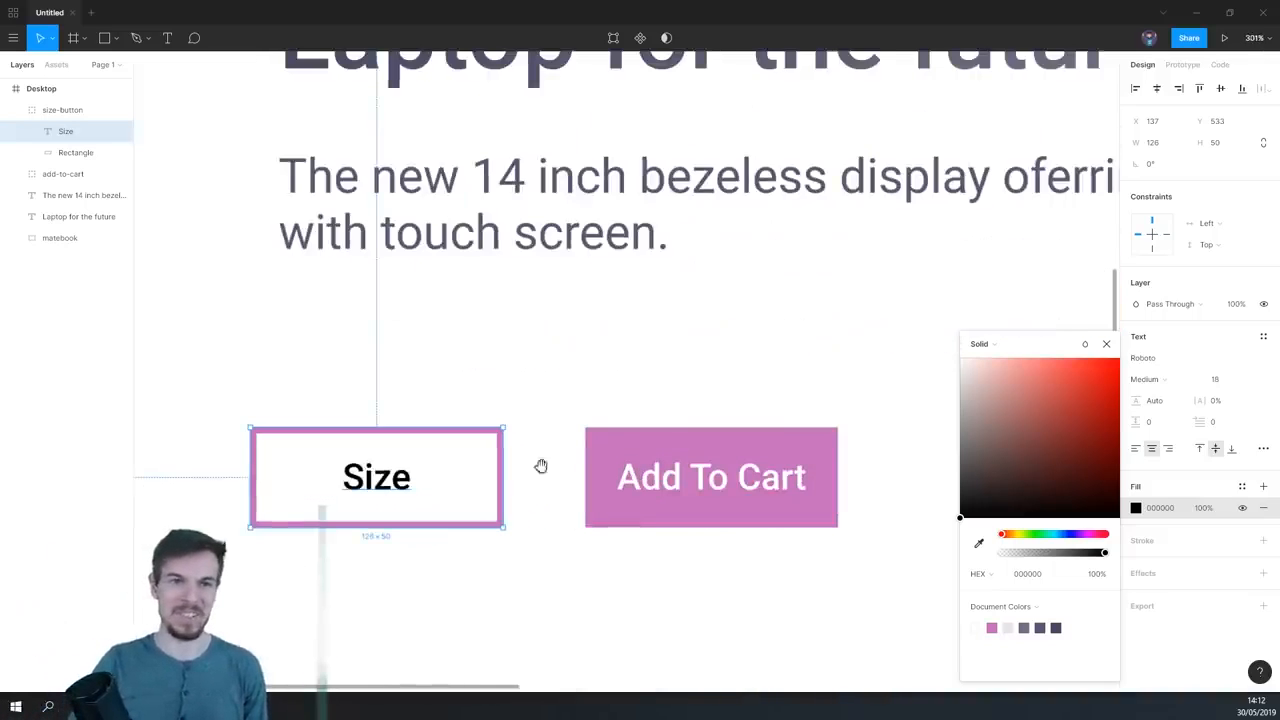
pyautogui.moveTo(528, 440); pyautogui.dragTo(577, 567)
pyautogui.scroll(-1, 546, 522)
pyautogui.moveTo(548, 500); pyautogui.dragTo(588, 374)
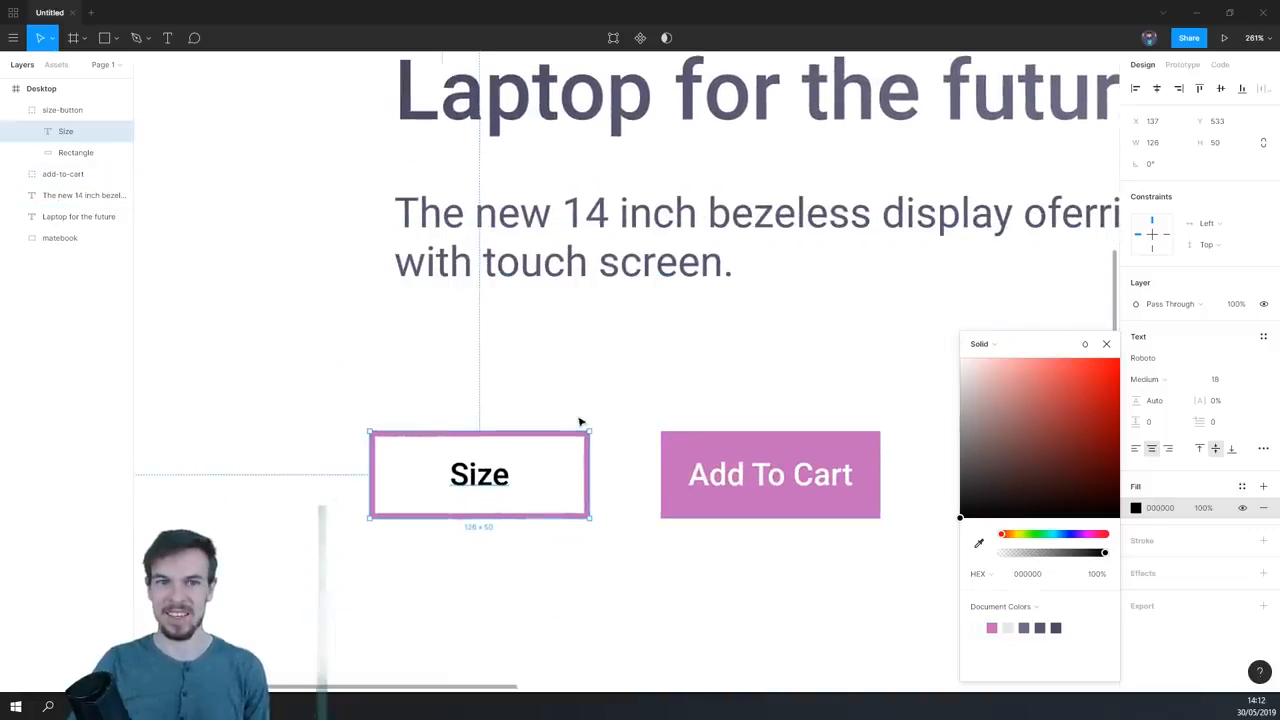
pyautogui.scroll(-1, 669, 400)
pyautogui.click(980, 545)
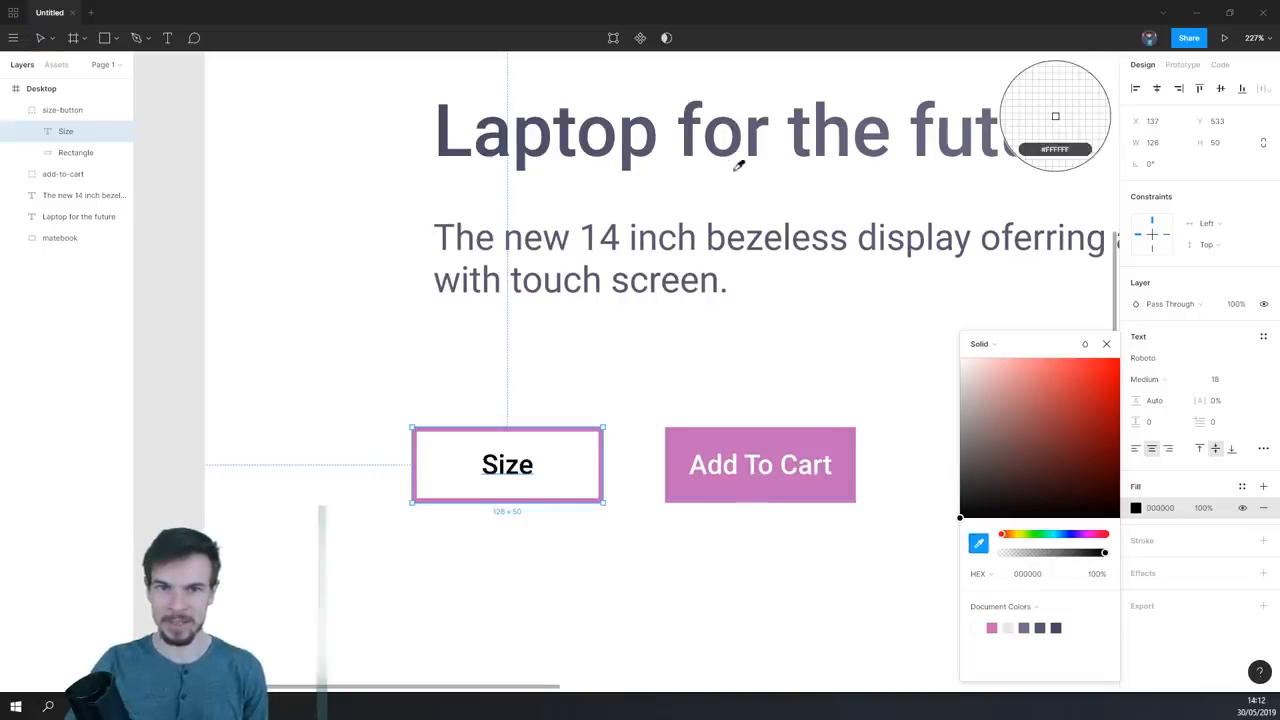
pyautogui.click(1050, 128)
pyautogui.click(668, 563)
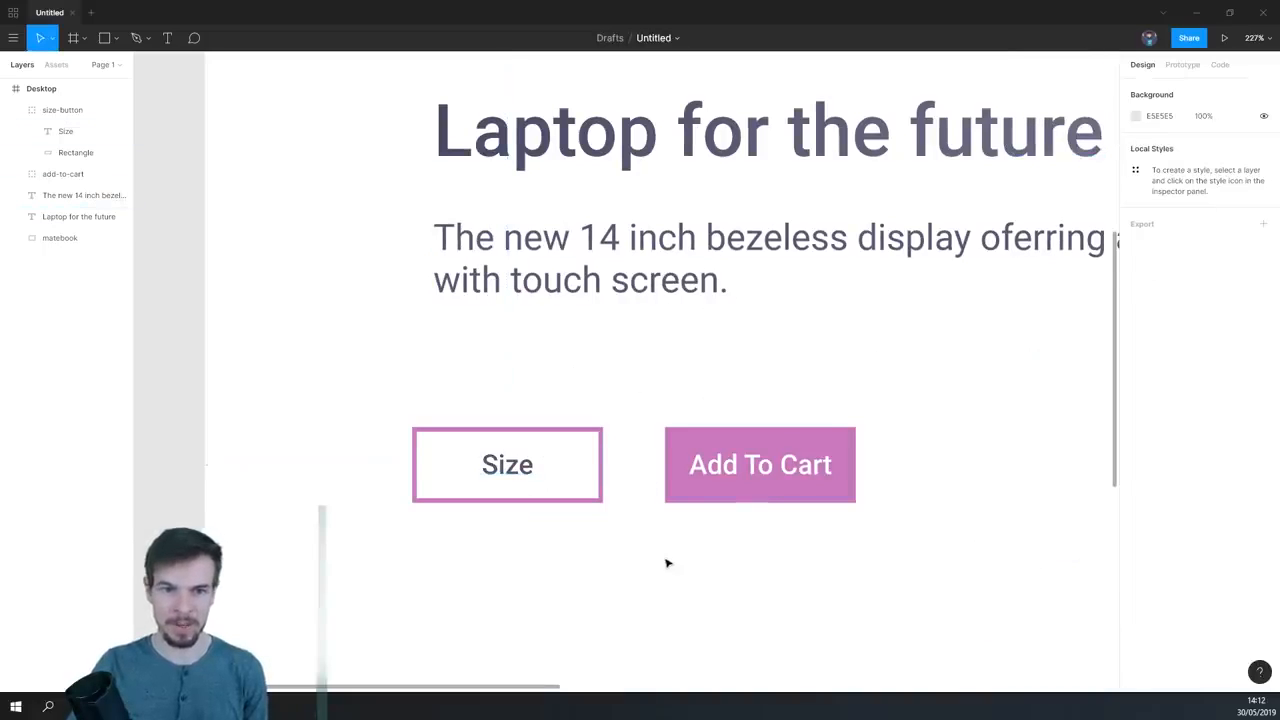
# - Select the Size text inside its group and set its text box resizing to auto width
pyautogui.scroll(-5, 606, 517)
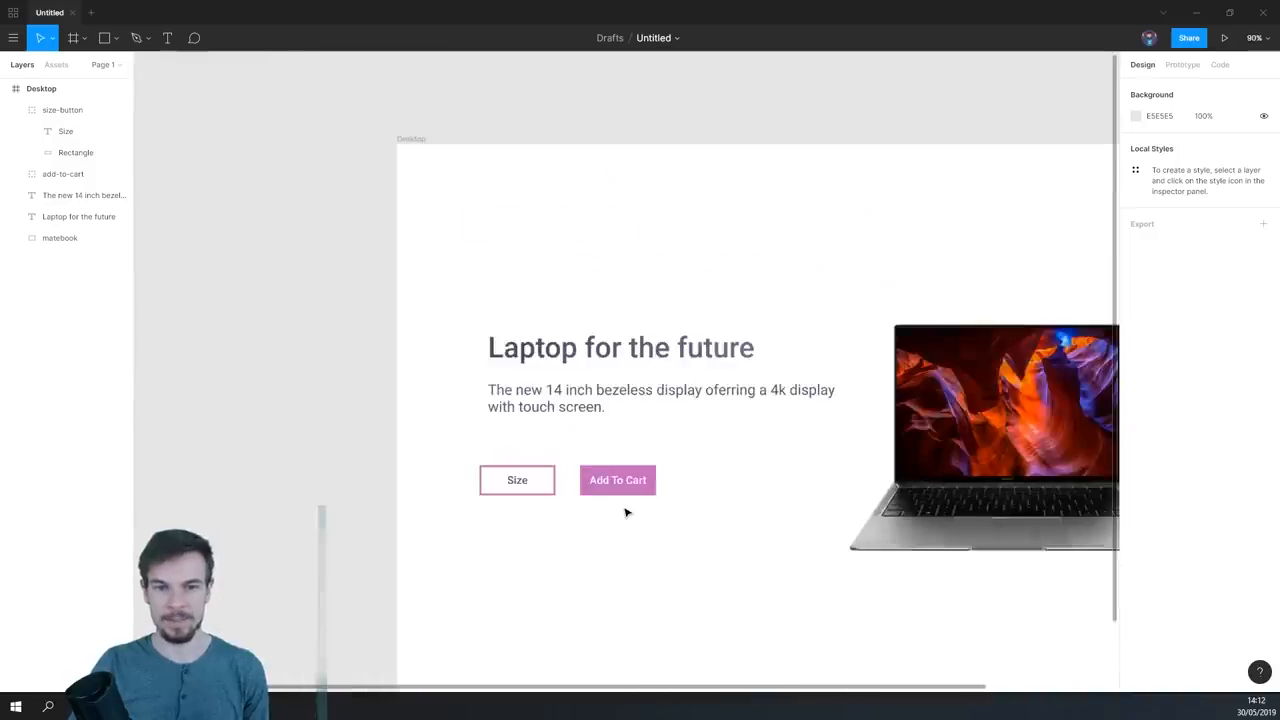
pyautogui.scroll(2, 612, 508)
pyautogui.scroll(5, 612, 508)
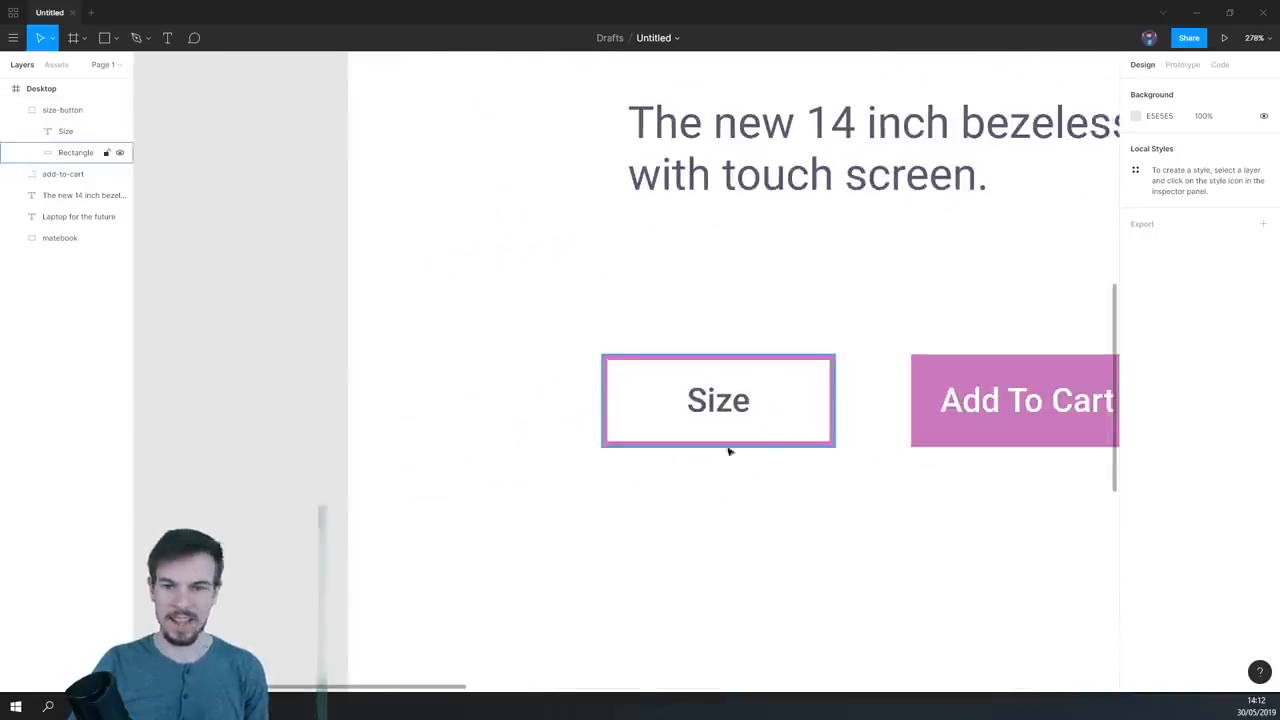
pyautogui.click(648, 420)
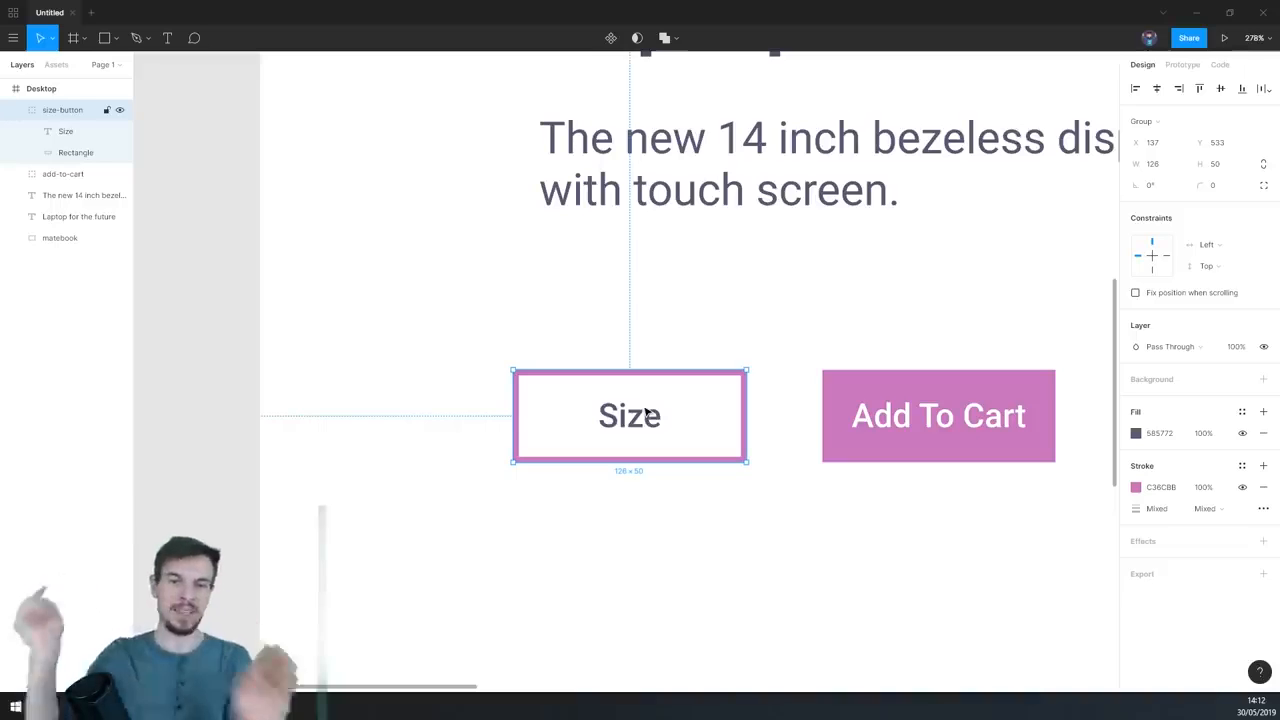
pyautogui.doubleClick(632, 420)
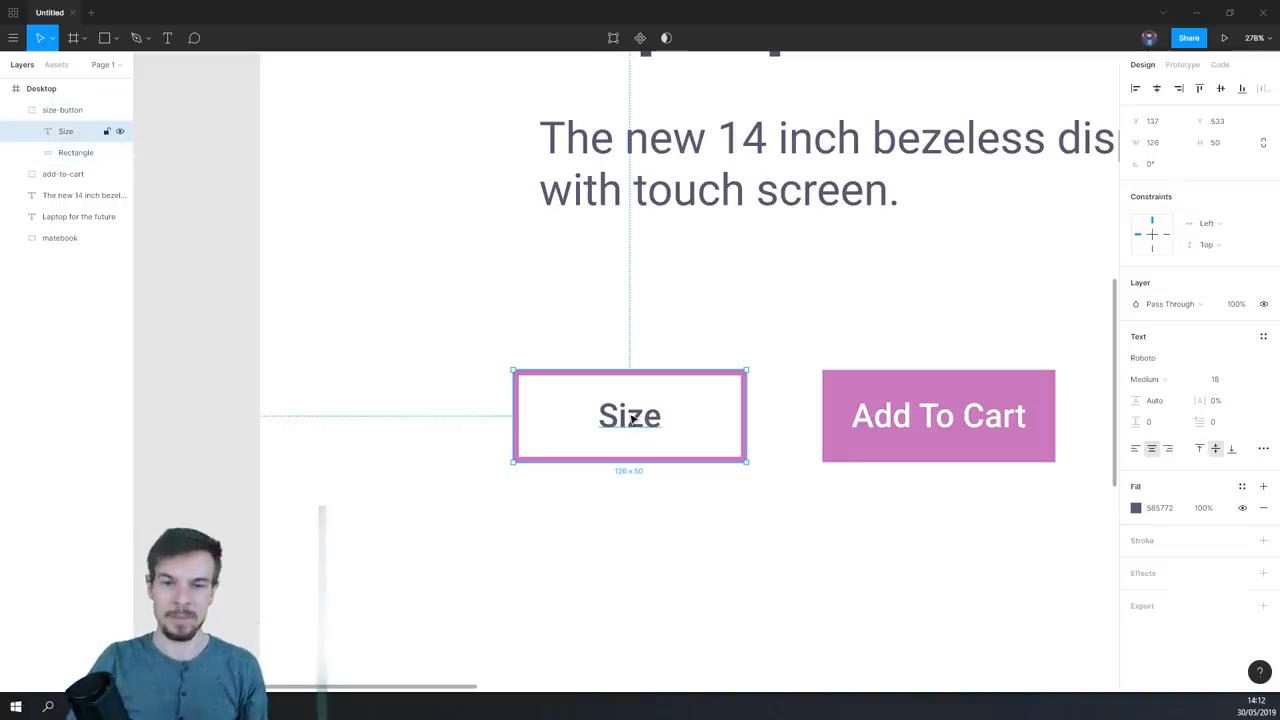
pyautogui.moveTo(608, 451); pyautogui.dragTo(754, 516)
pyautogui.click(1262, 451)
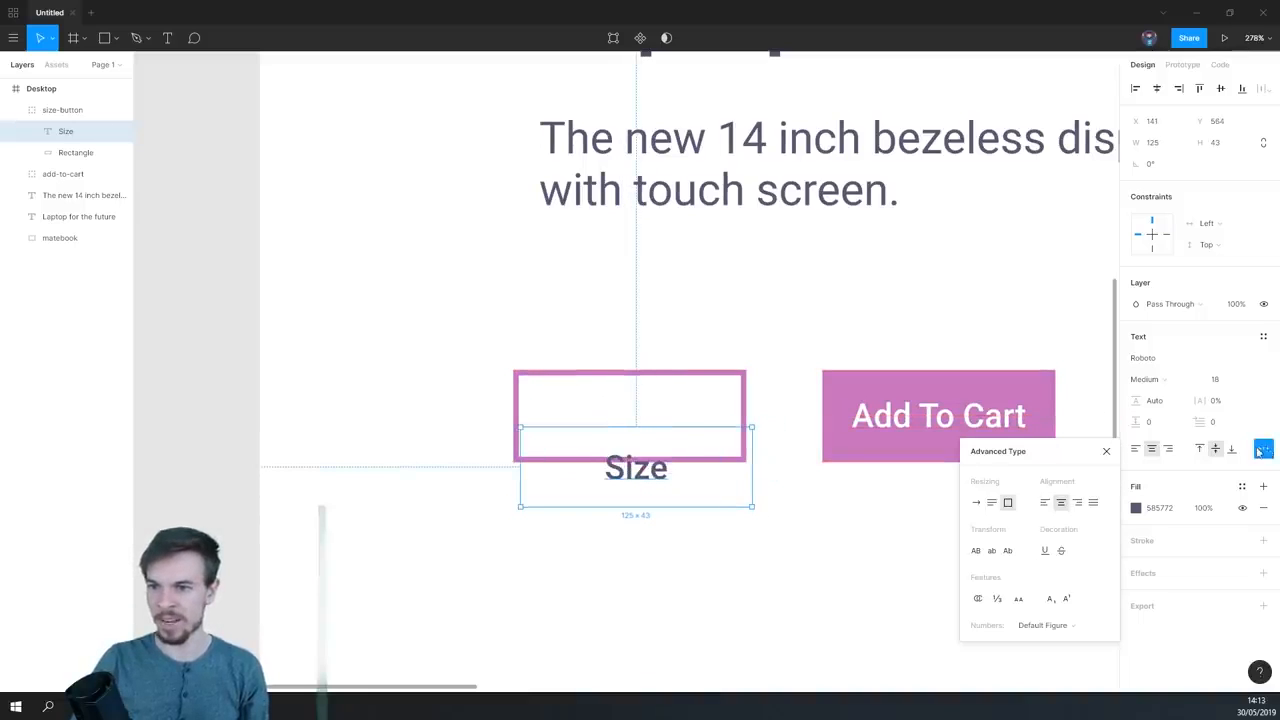
pyautogui.click(976, 503)
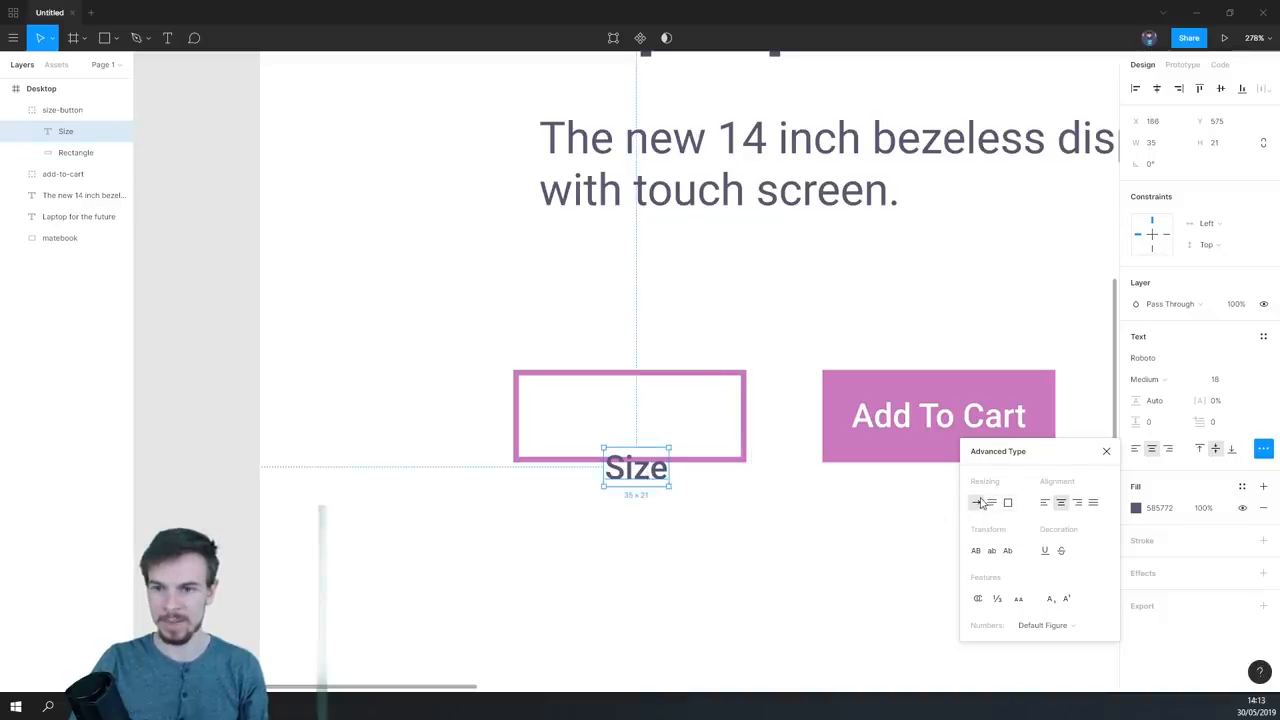
# - Move the Size text to the left part of its outlined button, at about X 155, Y 547, and deselect it
pyautogui.moveTo(636, 470); pyautogui.dragTo(579, 417)
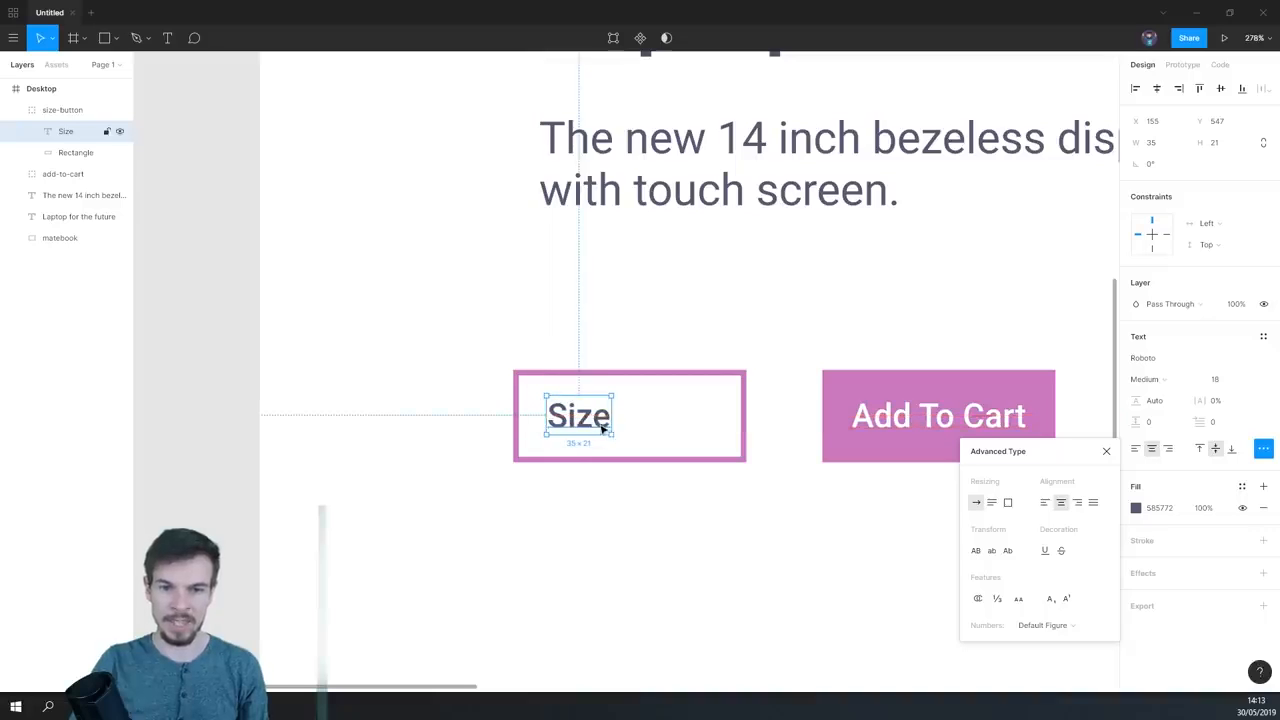
pyautogui.click(1107, 452)
pyautogui.click(781, 519)
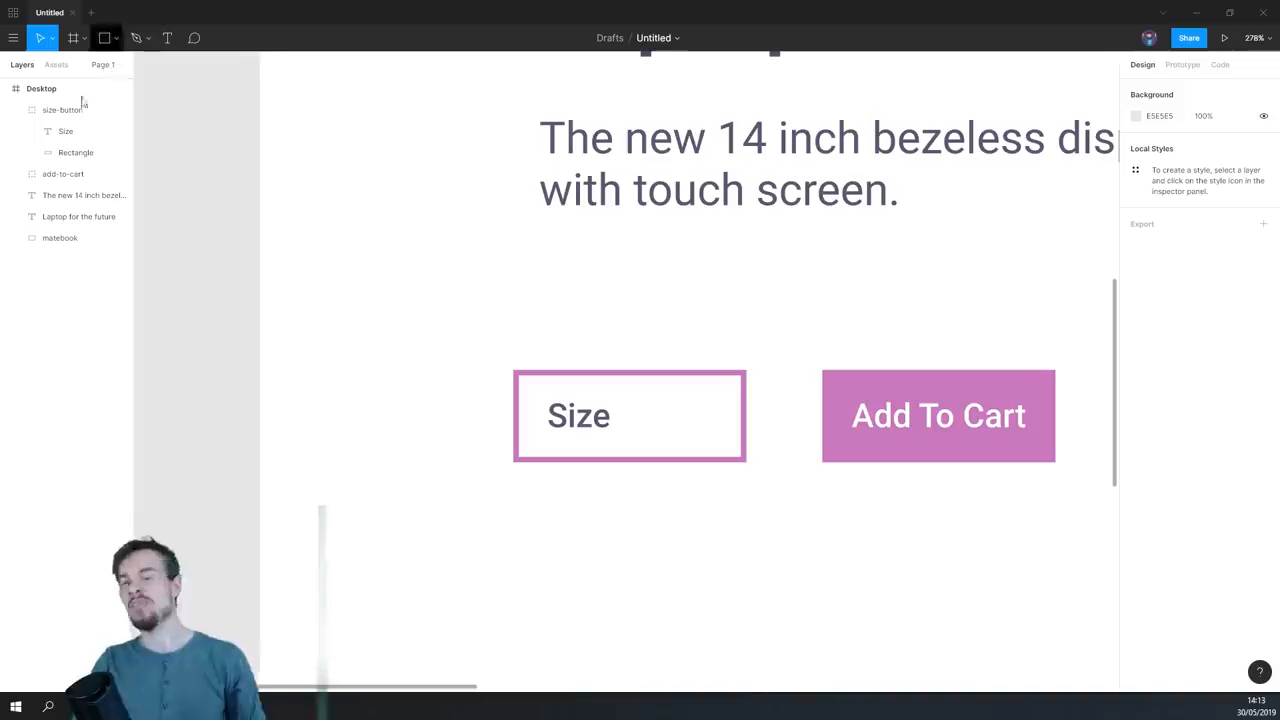
# - Draw a vertical arrow about 15 px long, pointing down, in the empty space above the Size button
pyautogui.click(117, 38)
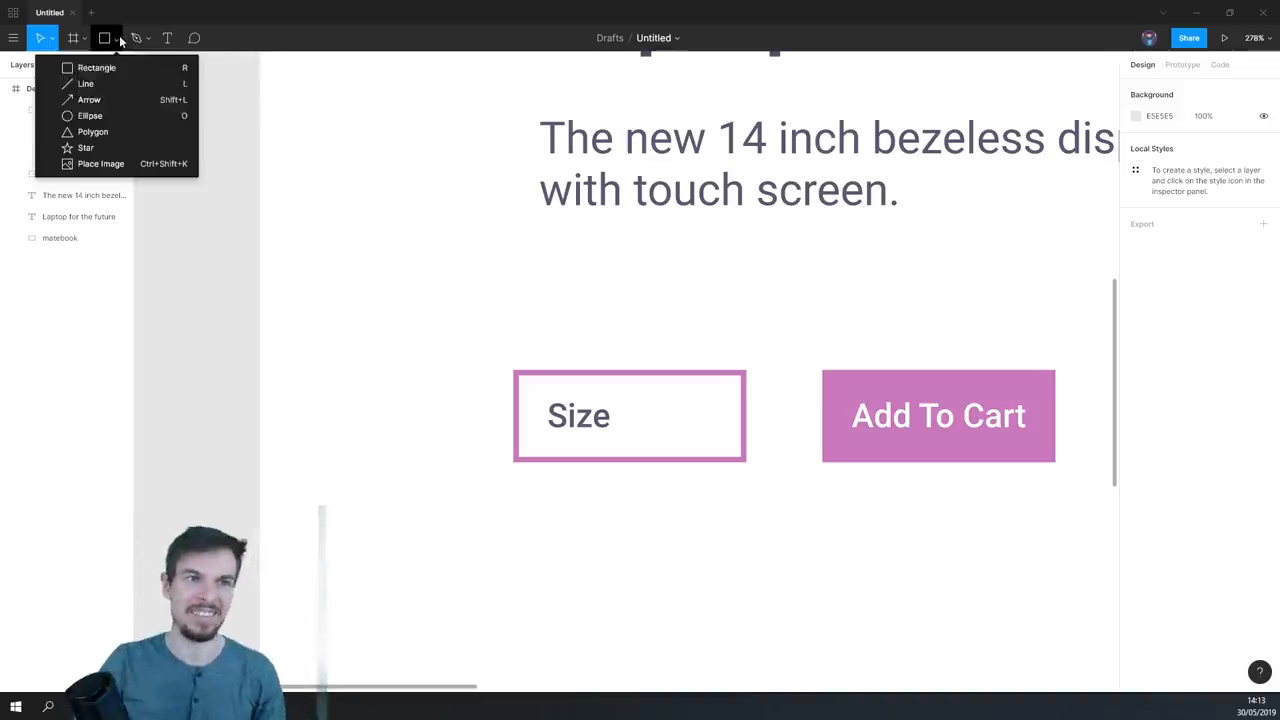
pyautogui.click(103, 101)
pyautogui.moveTo(585, 262)
pyautogui.mouseDown()
pyautogui.moveTo(587, 302)
pyautogui.moveTo(584, 285)
pyautogui.mouseUp()
pyautogui.scroll(5, 598, 292)
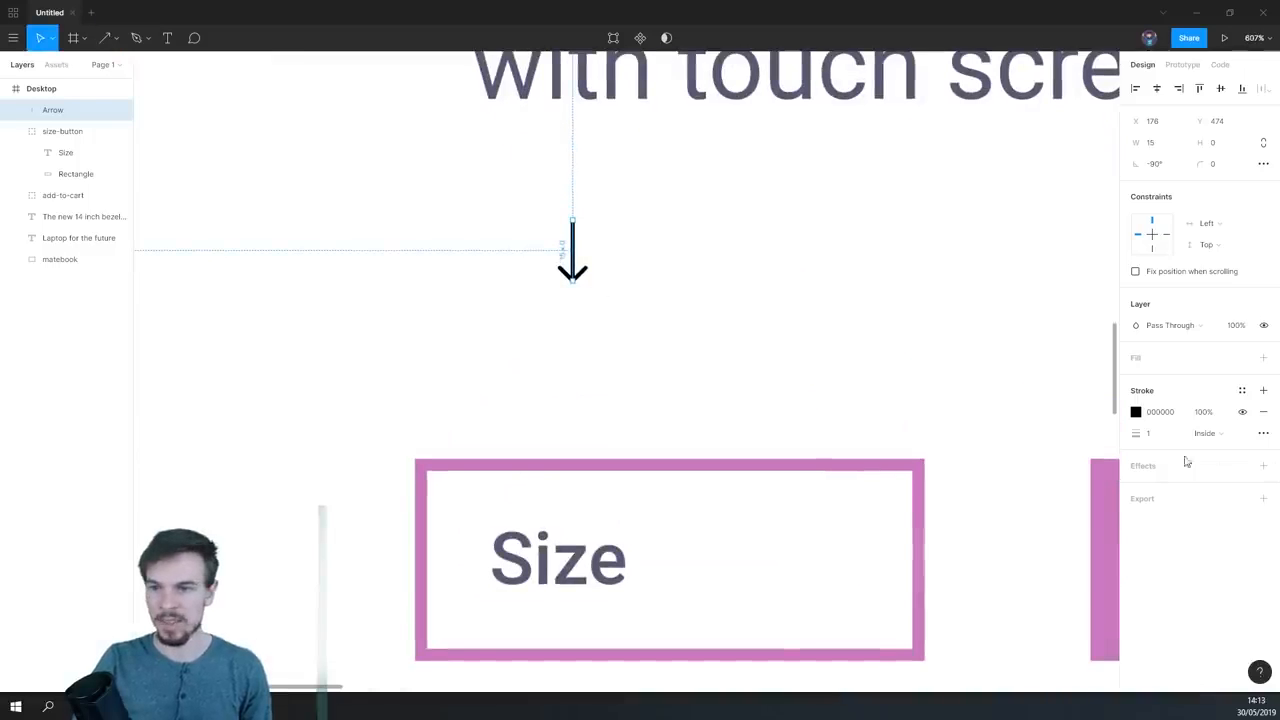
# - Increase the arrow's stroke thickness to 3
pyautogui.moveTo(1141, 436); pyautogui.dragTo(1143, 436)
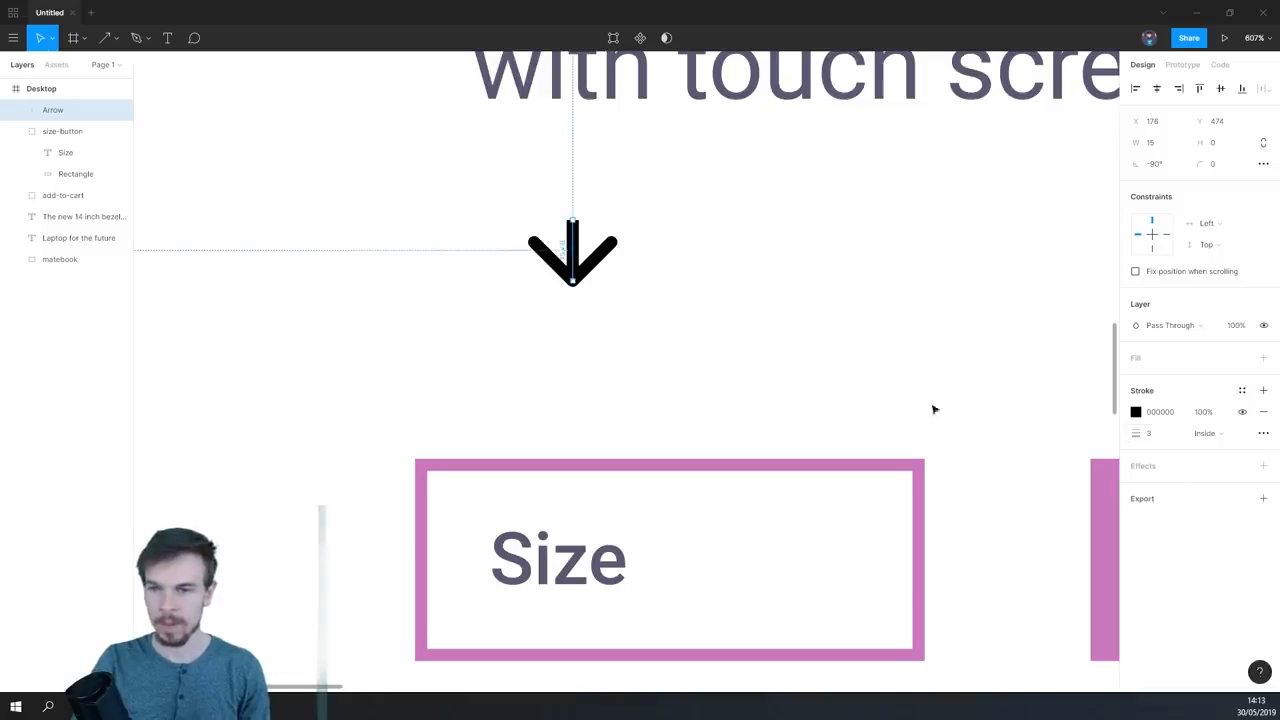
pyautogui.scroll(1, 536, 263)
pyautogui.moveTo(631, 390); pyautogui.dragTo(594, 288)
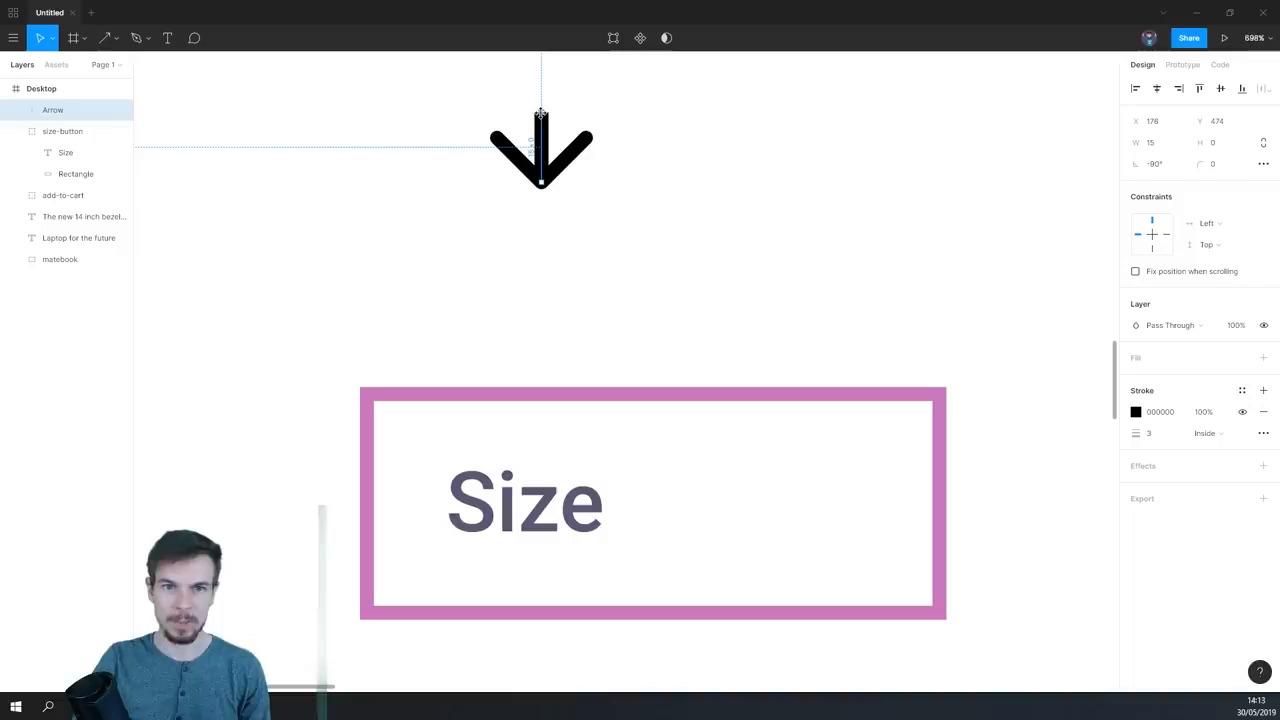
# - Shorten the arrow above the Size button to 2 px so only its chevron-shaped head remains
pyautogui.moveTo(541, 114); pyautogui.dragTo(541, 176)
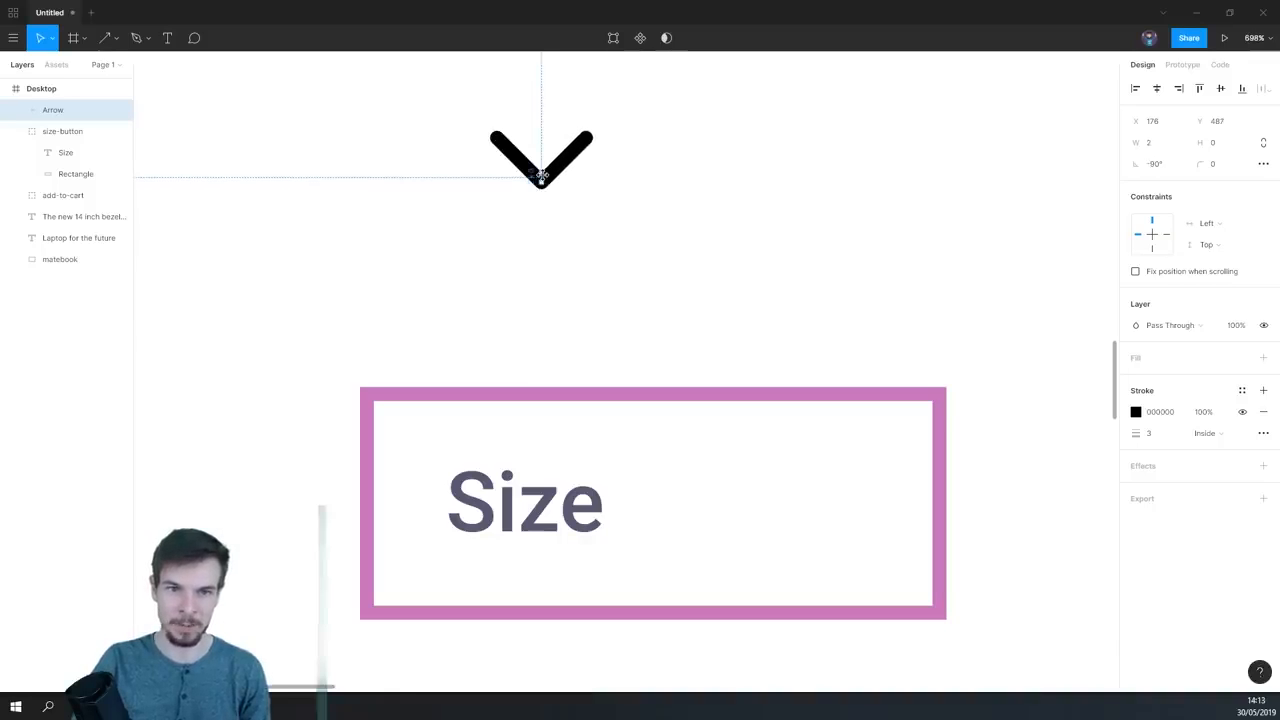
pyautogui.click(581, 204)
pyautogui.click(543, 177)
pyautogui.moveTo(541, 179); pyautogui.dragTo(514, 157)
pyautogui.hotkey('ctrl', 'z')
pyautogui.click(541, 179)
pyautogui.press('Escape')
pyautogui.click(543, 181)
pyautogui.moveTo(541, 181); pyautogui.dragTo(583, 305)
pyautogui.hotkey('ctrl', 'z')
# - Lock the heading and description text layers and deselect them
pyautogui.scroll(-4, 680, 259)
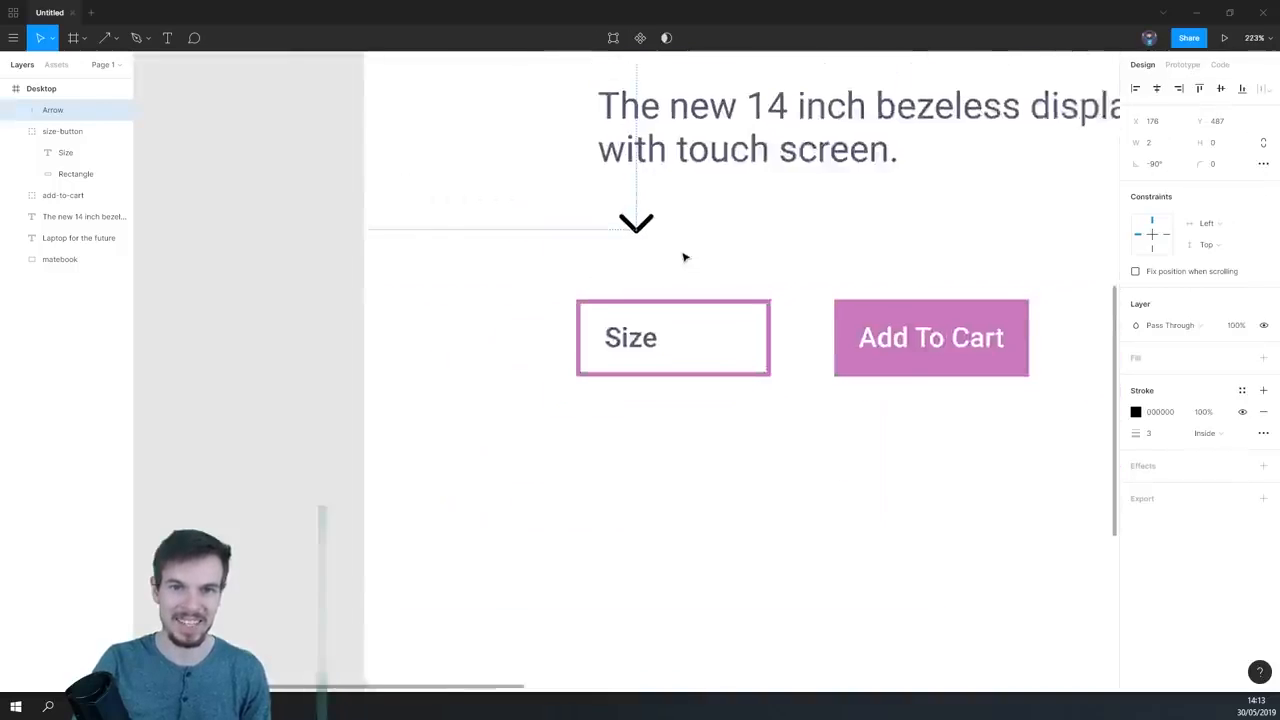
pyautogui.scroll(2, 684, 258)
pyautogui.press('Escape')
pyautogui.click(628, 226)
pyautogui.moveTo(676, 192); pyautogui.dragTo(581, 246)
pyautogui.moveTo(664, 232); pyautogui.dragTo(516, 346)
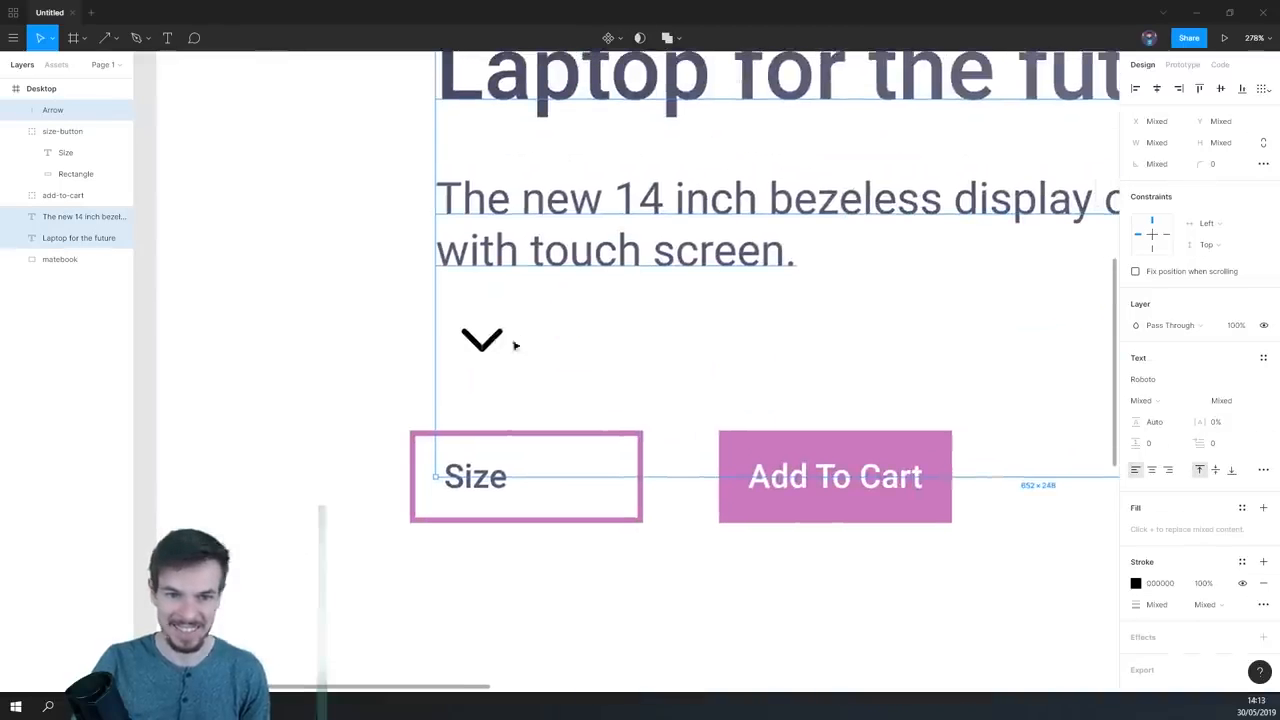
pyautogui.scroll(-2, 594, 262)
pyautogui.press('Escape')
pyautogui.click(660, 225)
pyautogui.keyDown('shift'); pyautogui.click(620, 112); pyautogui.keyUp('shift')
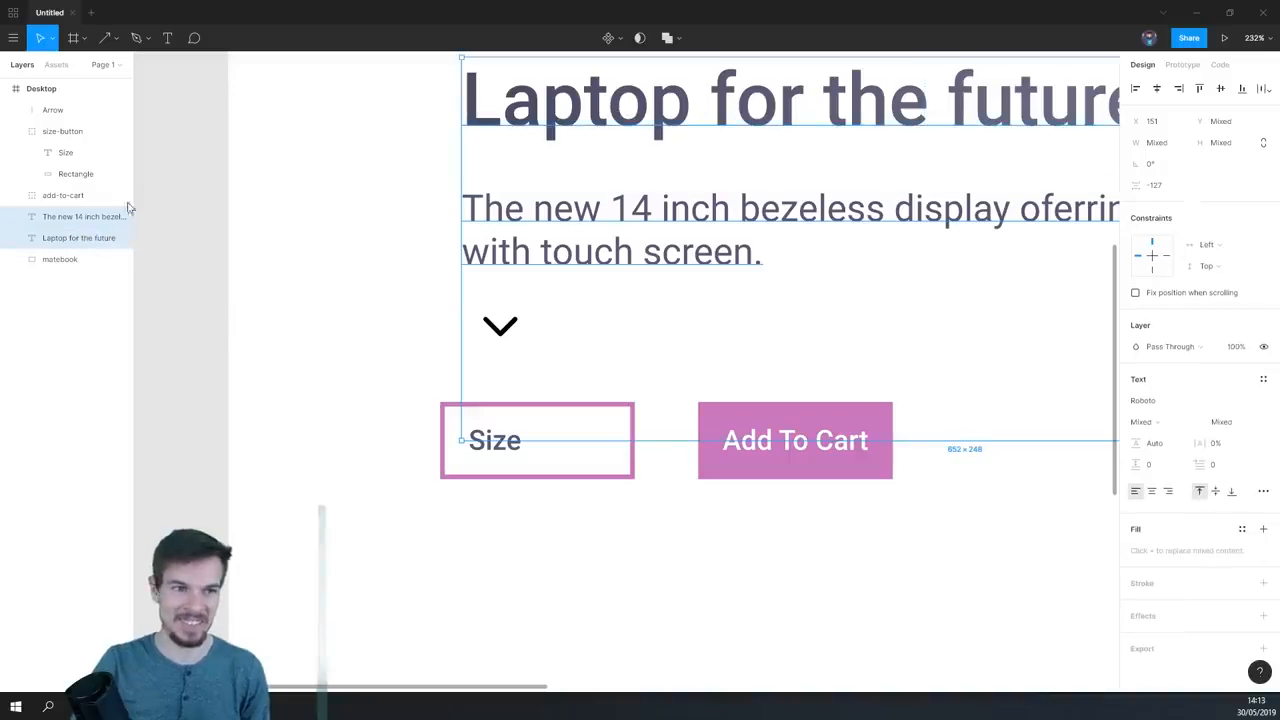
pyautogui.click(416, 308)
# - Move the arrow inside the outlined Size button, right of the text, at X 232, Y 562
pyautogui.click(518, 330)
pyautogui.moveTo(518, 332); pyautogui.dragTo(594, 447)
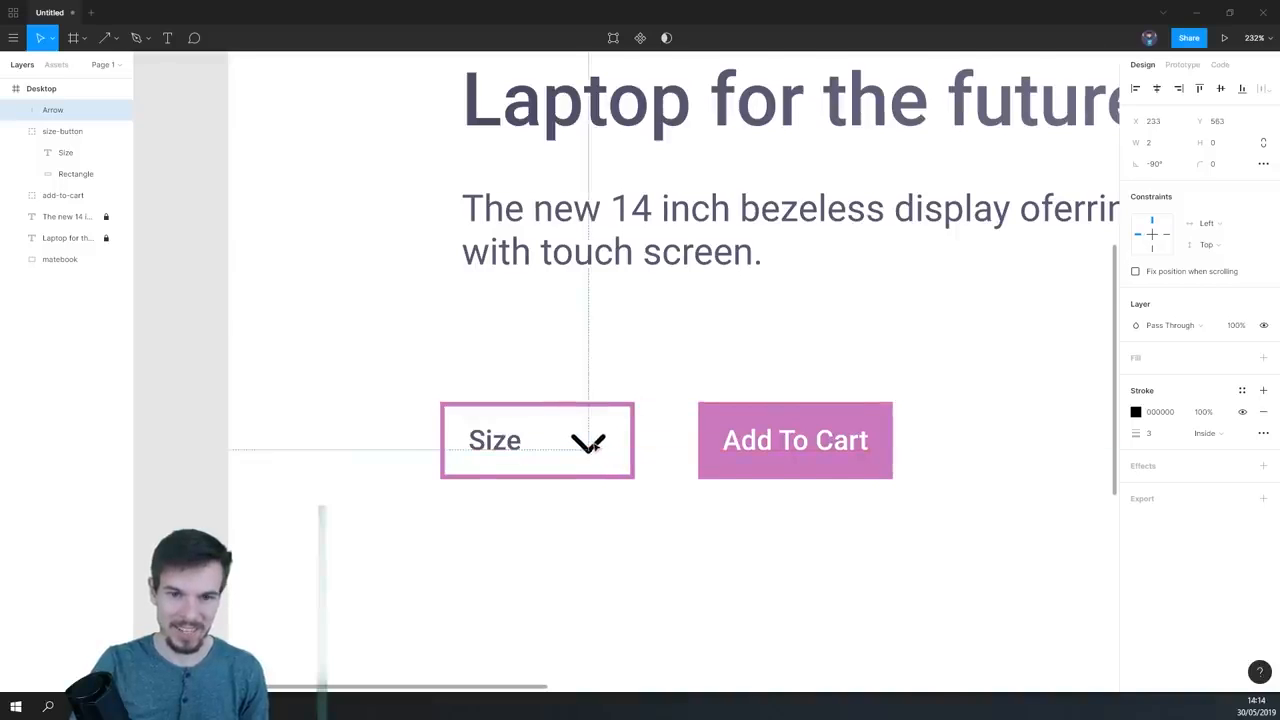
pyautogui.scroll(5, 594, 443)
pyautogui.moveTo(476, 452); pyautogui.dragTo(600, 409)
pyautogui.moveTo(706, 402)
pyautogui.mouseDown()
pyautogui.moveTo(719, 424)
pyautogui.moveTo(708, 418)
pyautogui.mouseUp()
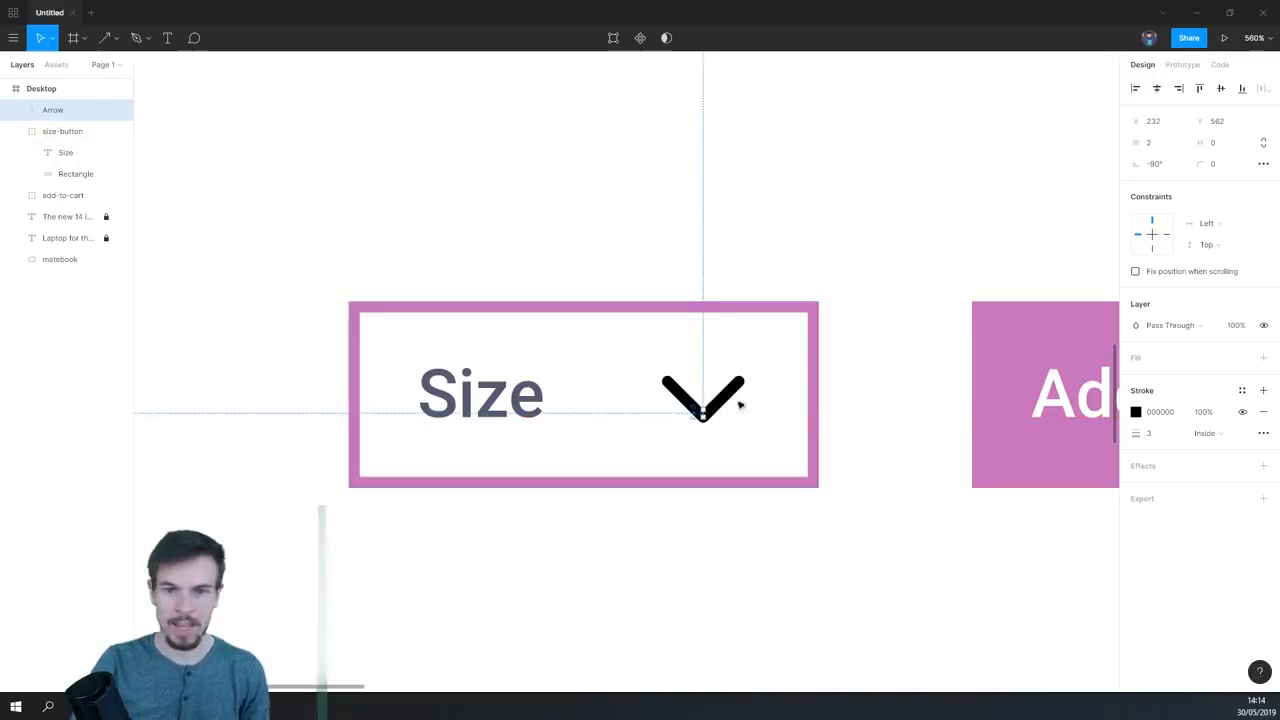
# - Sample the Size text's color, 585772, for the arrow's stroke and deselect the arrow
pyautogui.click(1136, 412)
pyautogui.click(978, 543)
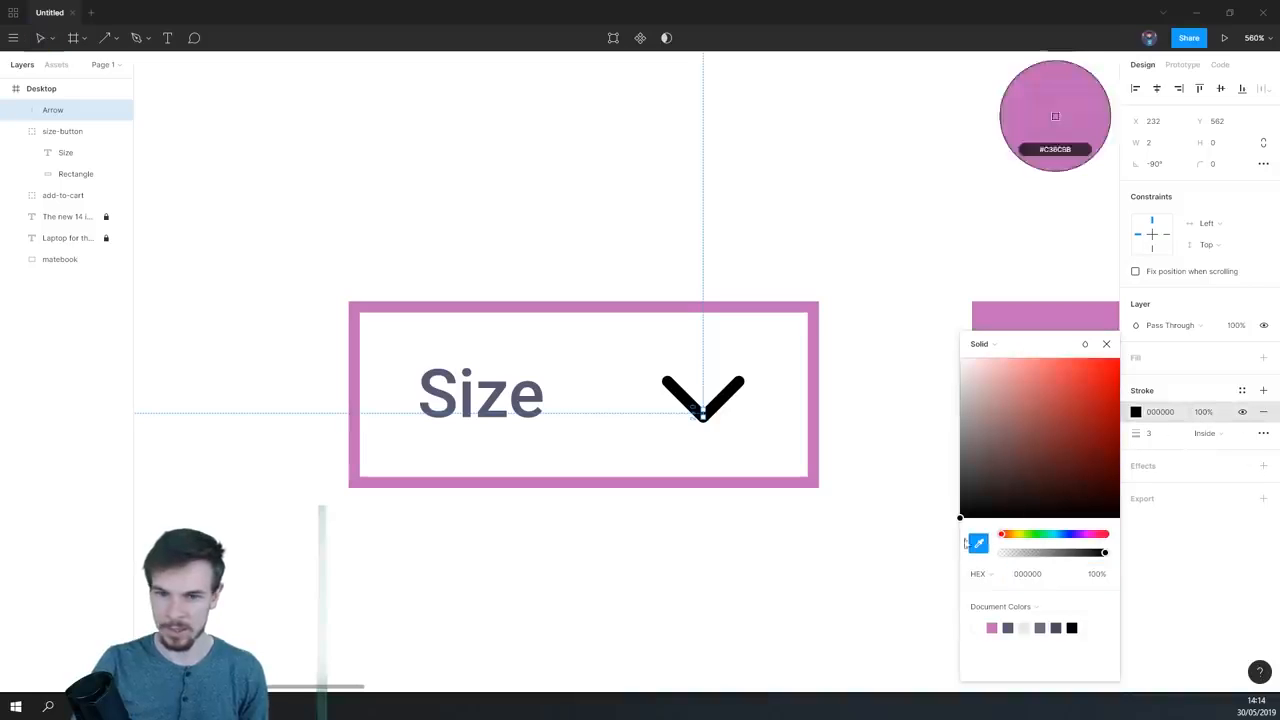
pyautogui.click(504, 382)
pyautogui.click(634, 540)
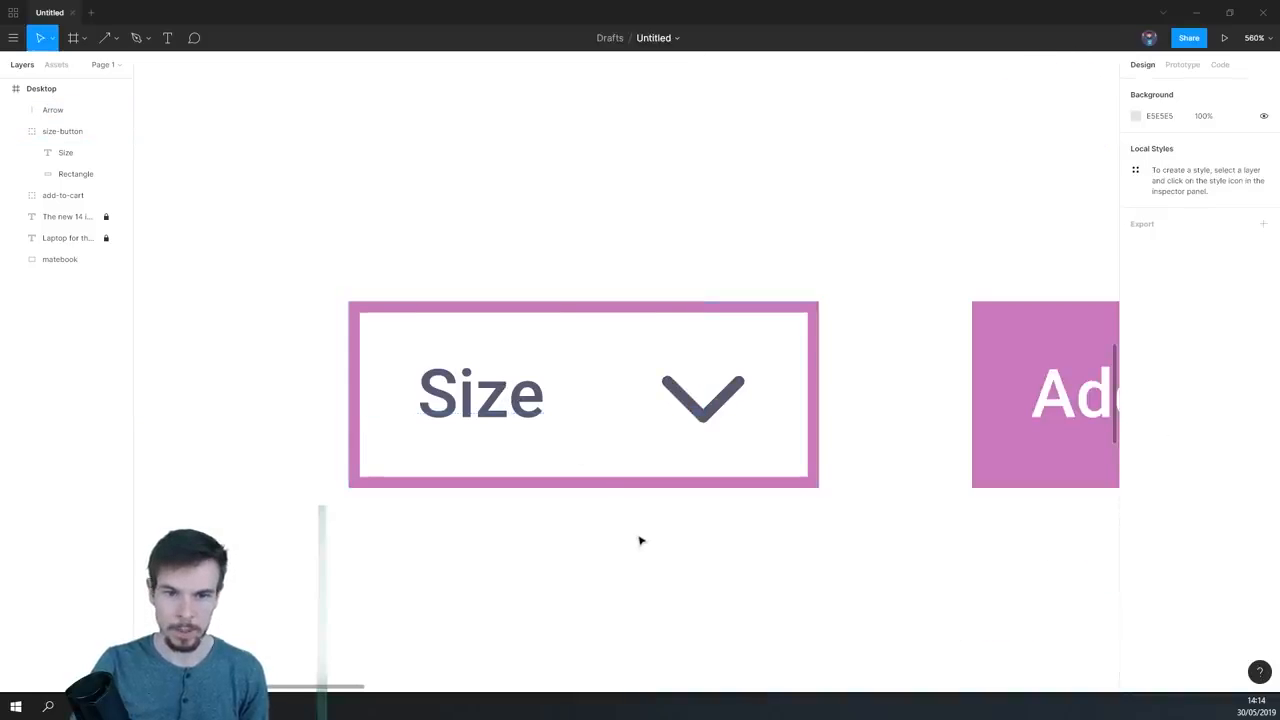
# - Examine the Size button beside the Add To Cart button and within the whole page layout
pyautogui.scroll(-5, 729, 517)
pyautogui.scroll(-3, 731, 517)
pyautogui.scroll(4, 731, 517)
pyautogui.scroll(-4, 731, 517)
pyautogui.moveTo(731, 517); pyautogui.dragTo(572, 442)
pyautogui.scroll(-2, 576, 432)
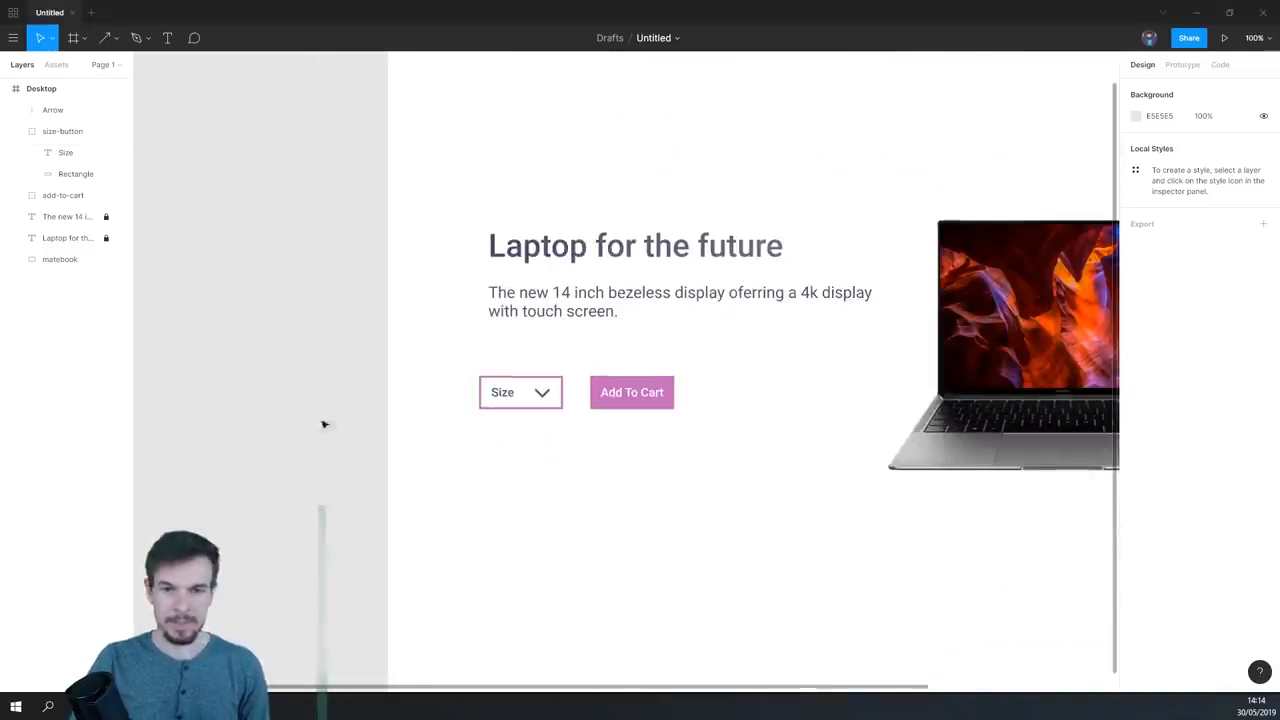
pyautogui.scroll(3, 614, 457)
pyautogui.moveTo(457, 354); pyautogui.dragTo(680, 486)
pyautogui.scroll(1, 678, 486)
pyautogui.moveTo(733, 409); pyautogui.dragTo(623, 377)
pyautogui.scroll(2, 585, 485)
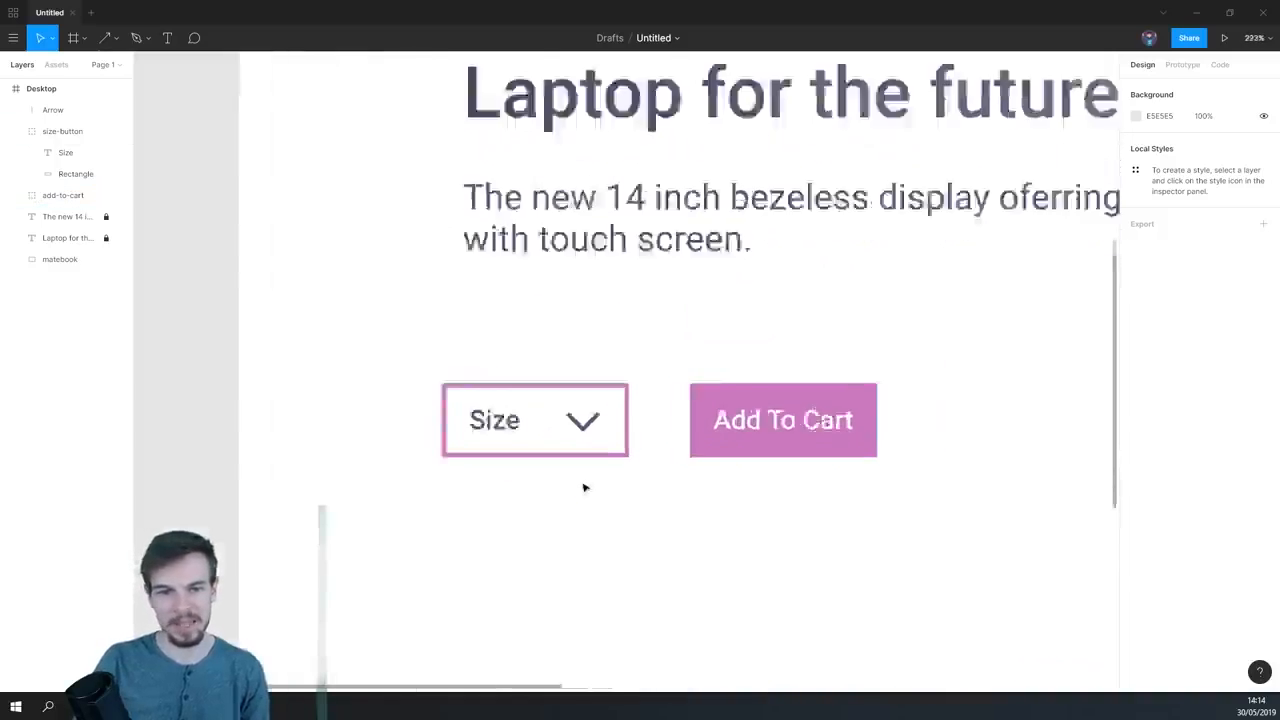
# - Recolor the Size text with the pink C36CBB sampled from the Add To Cart button and deselect it
pyautogui.click(488, 408)
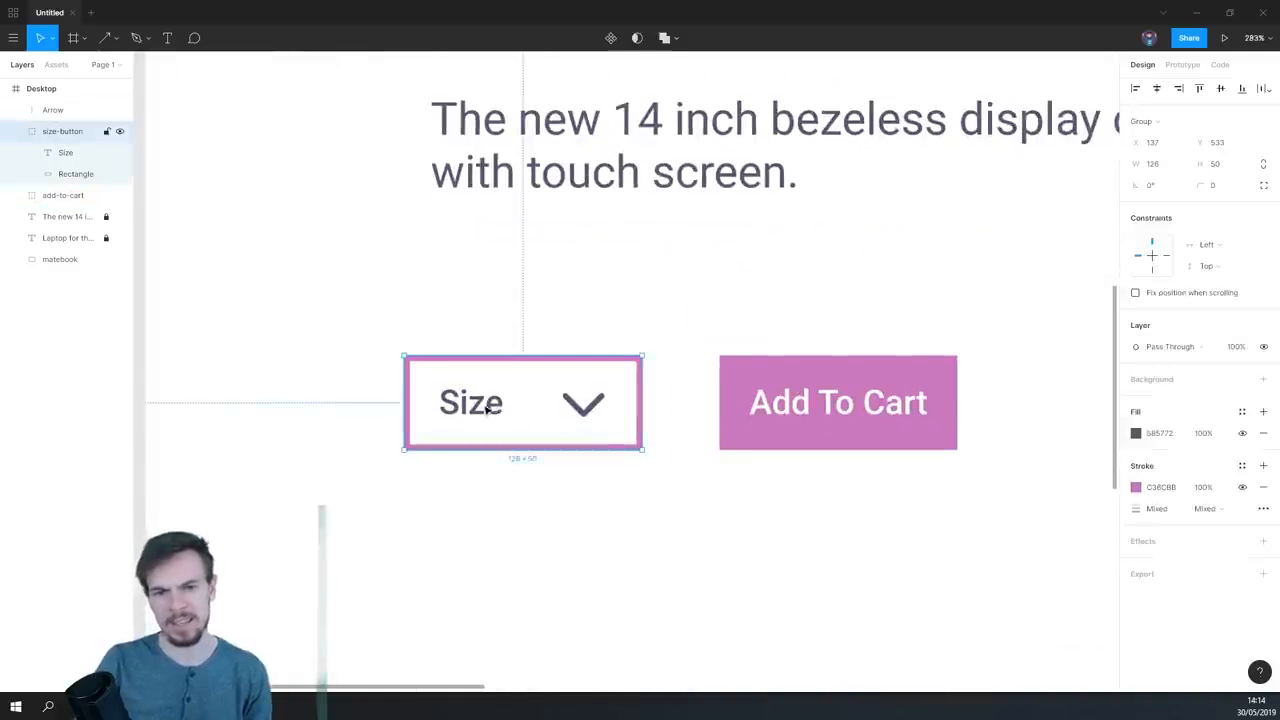
pyautogui.click(475, 405)
pyautogui.click(1136, 508)
pyautogui.click(978, 543)
pyautogui.click(766, 420)
pyautogui.click(717, 528)
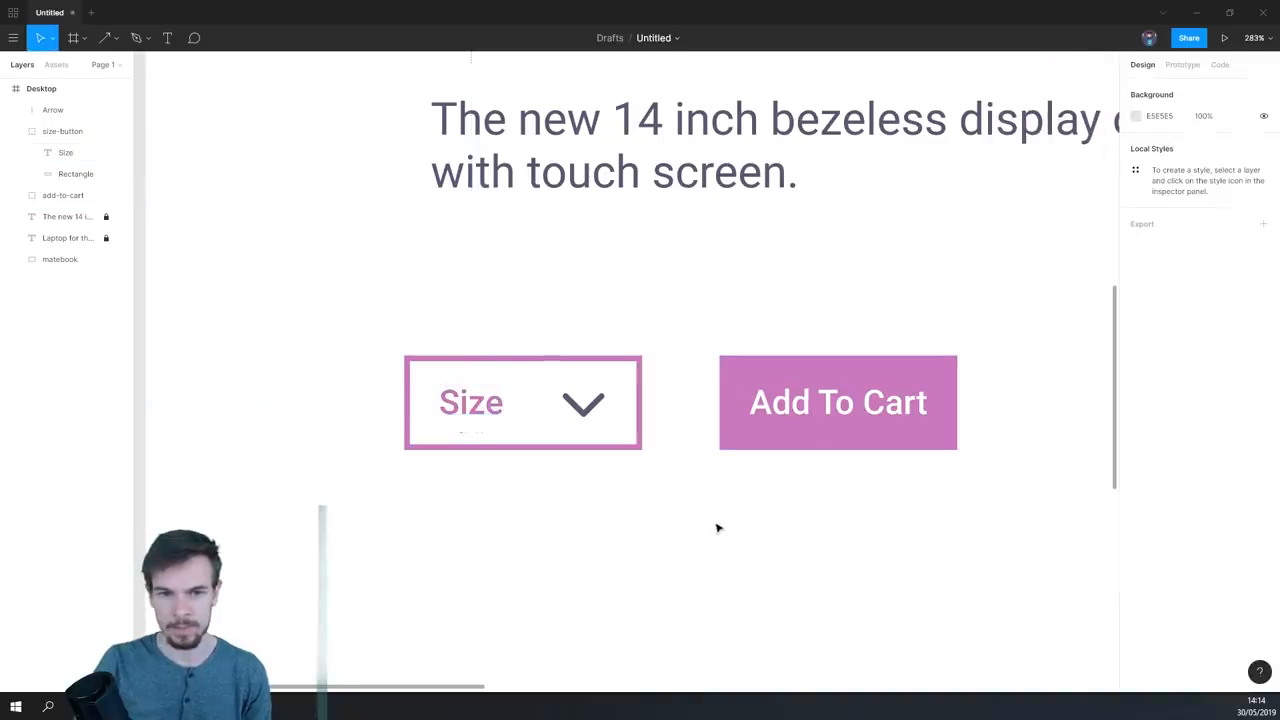
# - Recolor the arrow's stroke with the same pink sampled from the Add To Cart button and deselect it
pyautogui.click(588, 414)
pyautogui.doubleClick(586, 416)
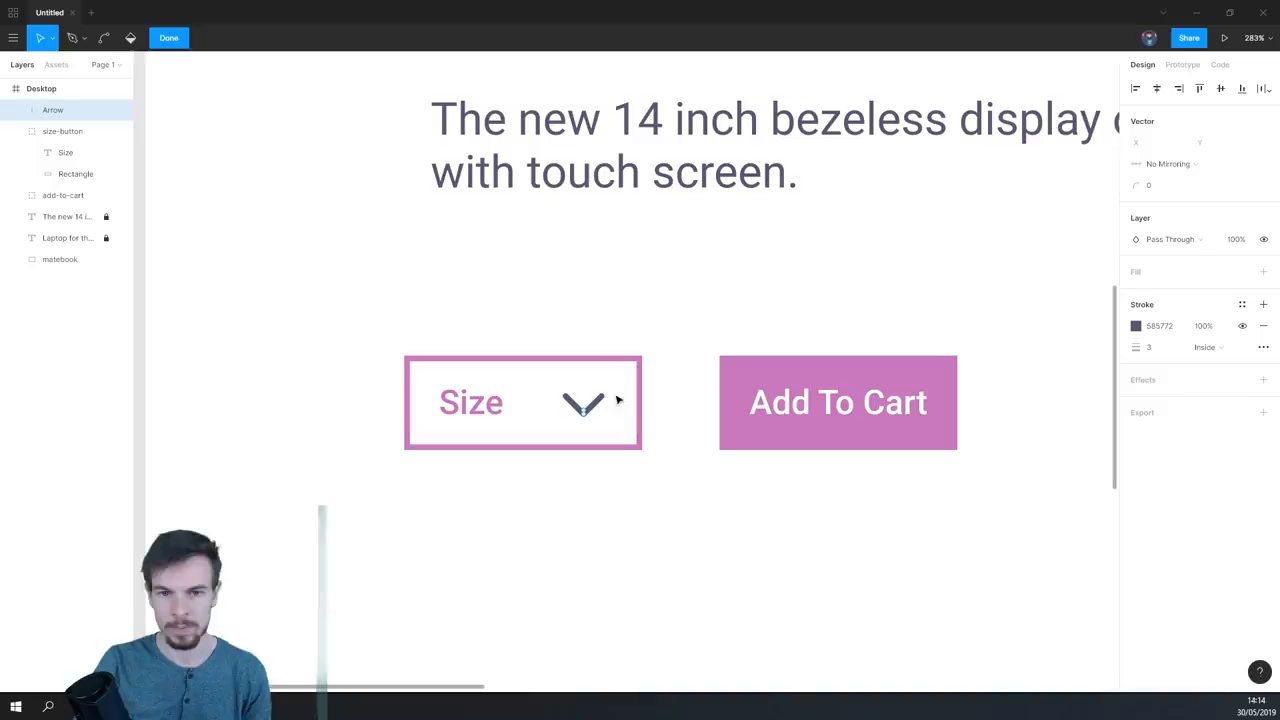
pyautogui.click(1137, 327)
pyautogui.click(979, 528)
pyautogui.click(837, 425)
pyautogui.click(842, 550)
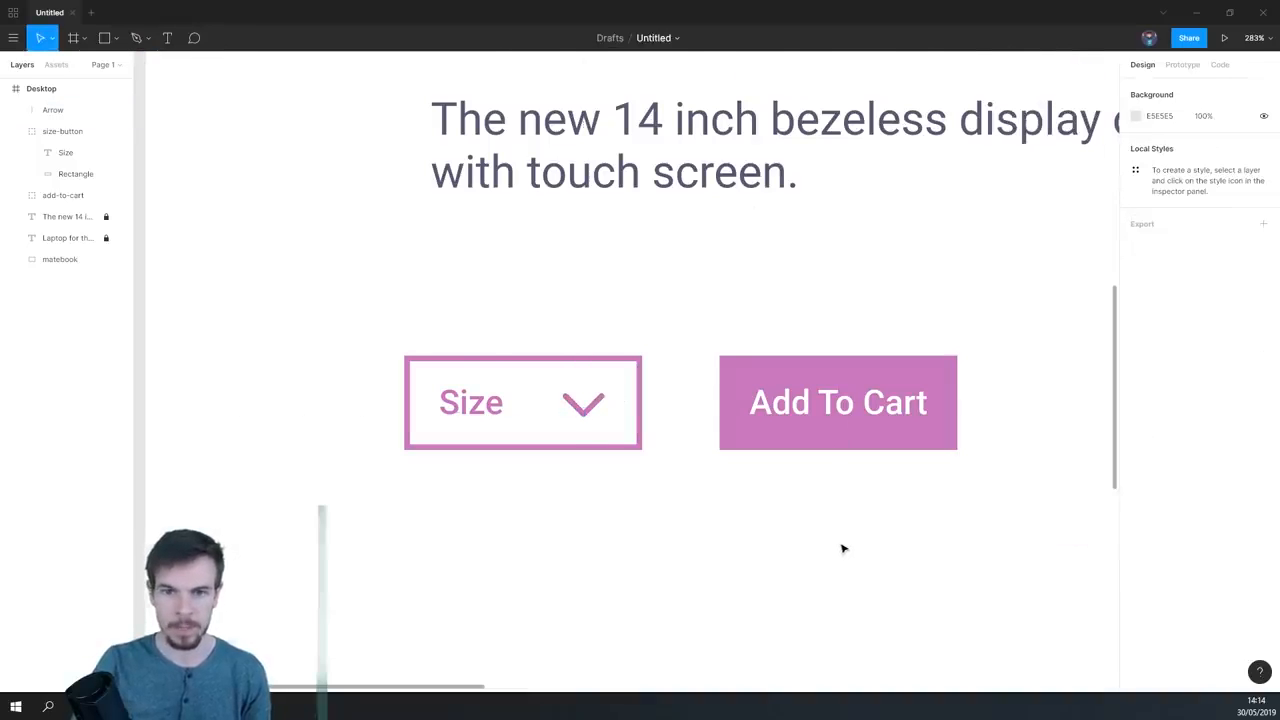
# - Replace the outlined button's Size text with "14 INCH"
pyautogui.scroll(-10, 842, 548)
pyautogui.scroll(1, 744, 481)
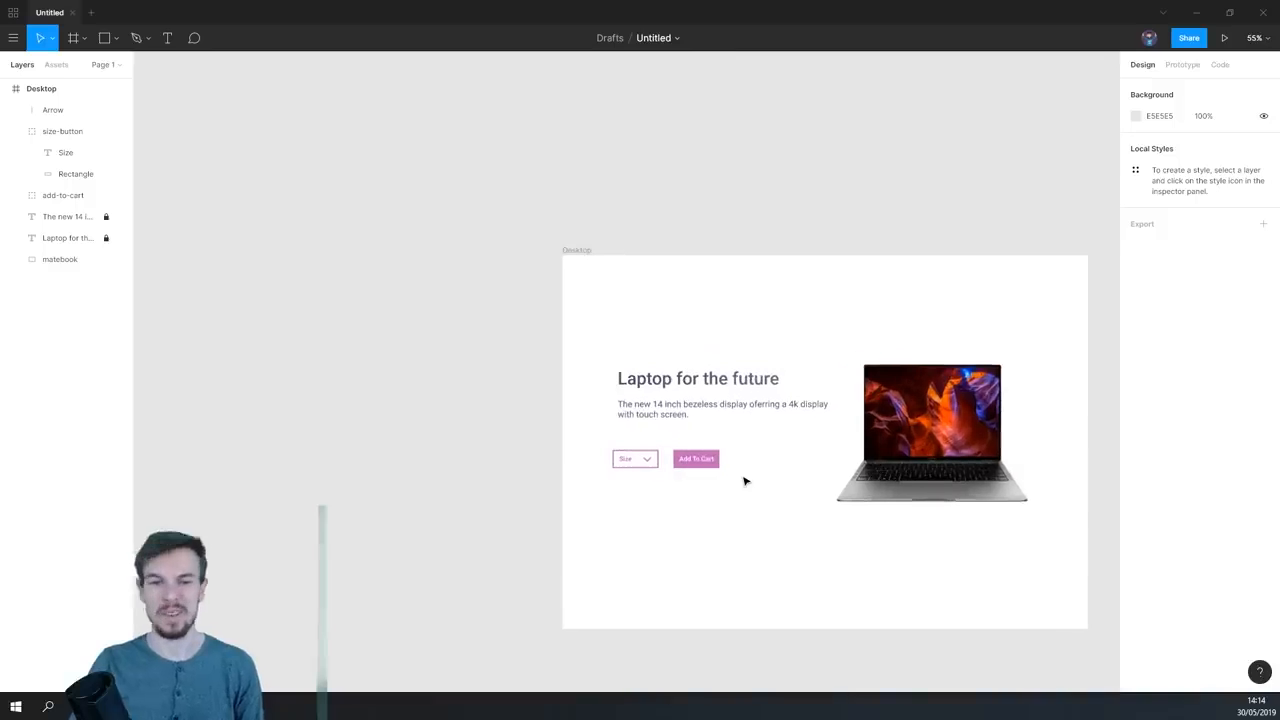
pyautogui.scroll(8, 698, 479)
pyautogui.doubleClick(600, 369)
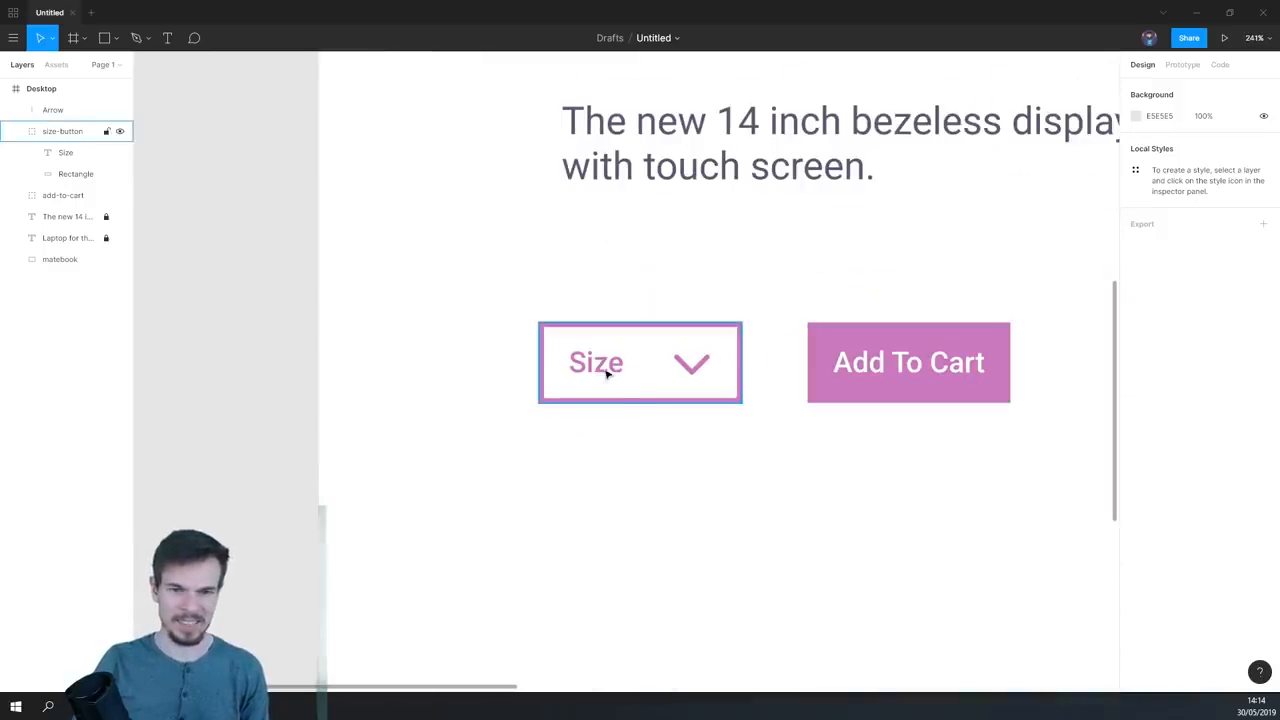
pyautogui.doubleClick(606, 366)
pyautogui.write('14 INCH')
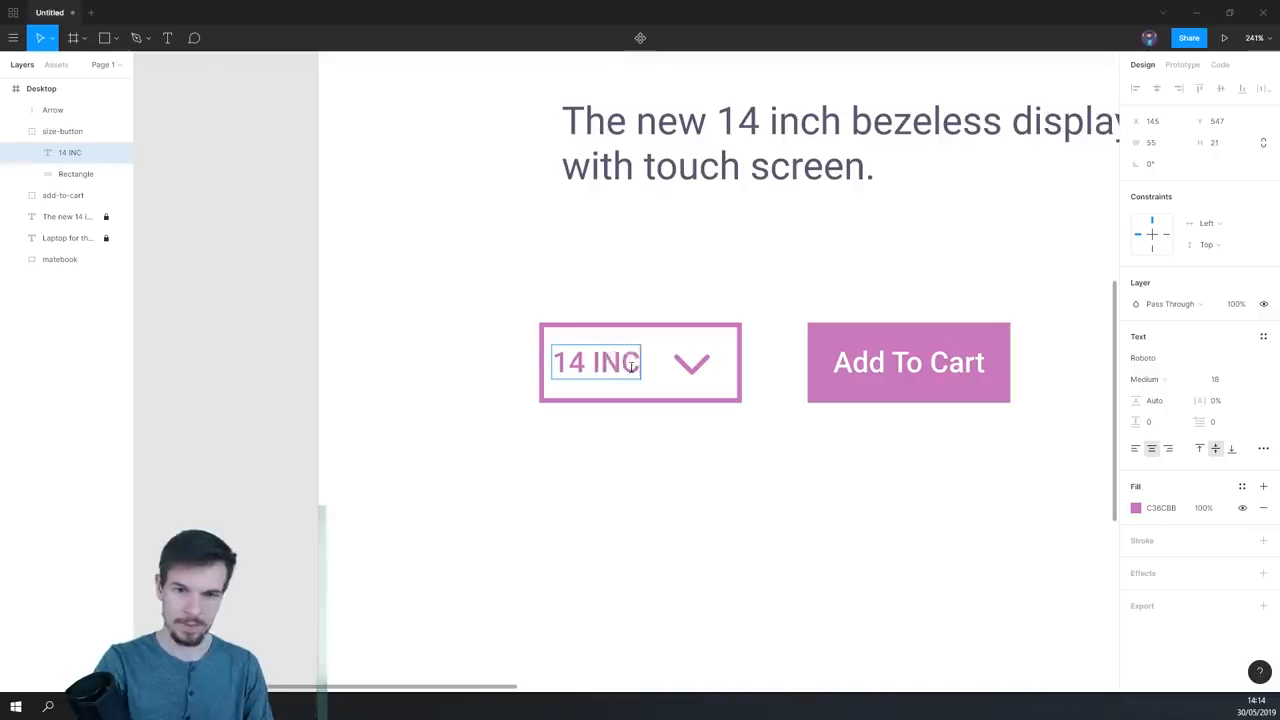
pyautogui.click(638, 452)
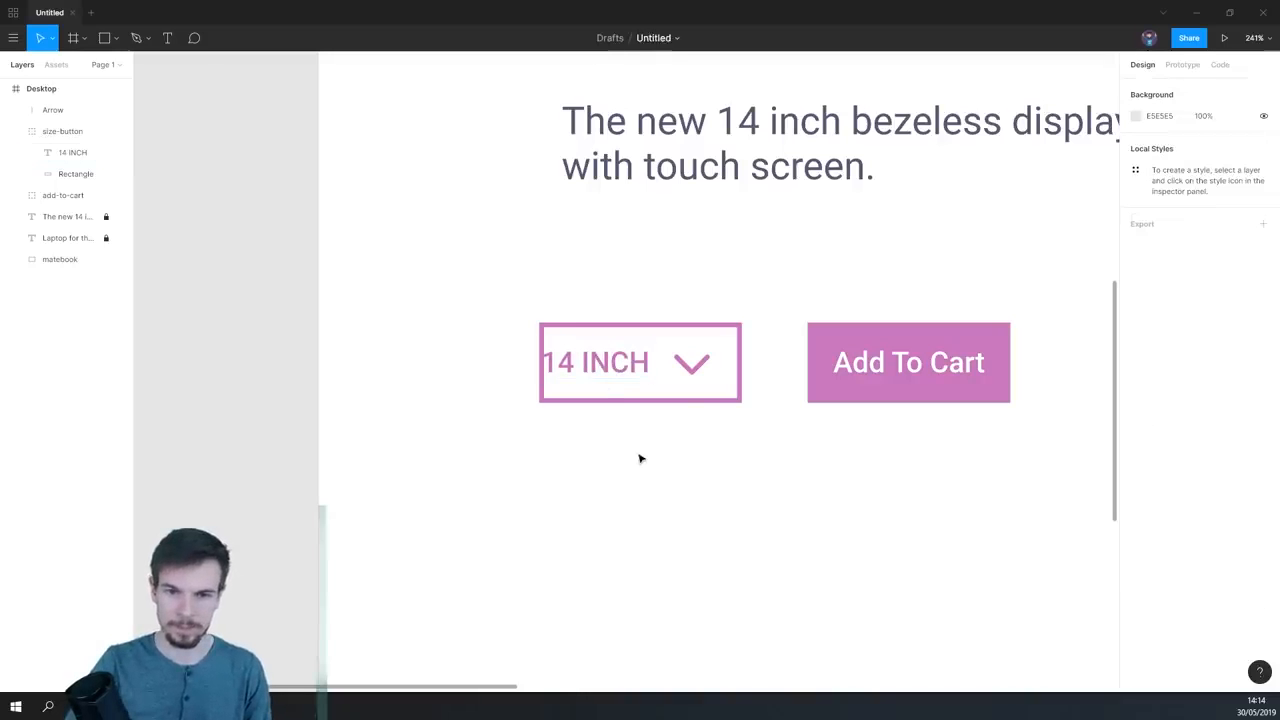
# - Move the arrow further right inside the outlined button, to X 240, Y 562
pyautogui.click(694, 372)
pyautogui.scroll(4, 690, 372)
pyautogui.moveTo(685, 370); pyautogui.dragTo(713, 369)
pyautogui.click(537, 358)
pyautogui.press('Right')
pyautogui.press('Right')
pyautogui.press('Left')
pyautogui.press('Left')
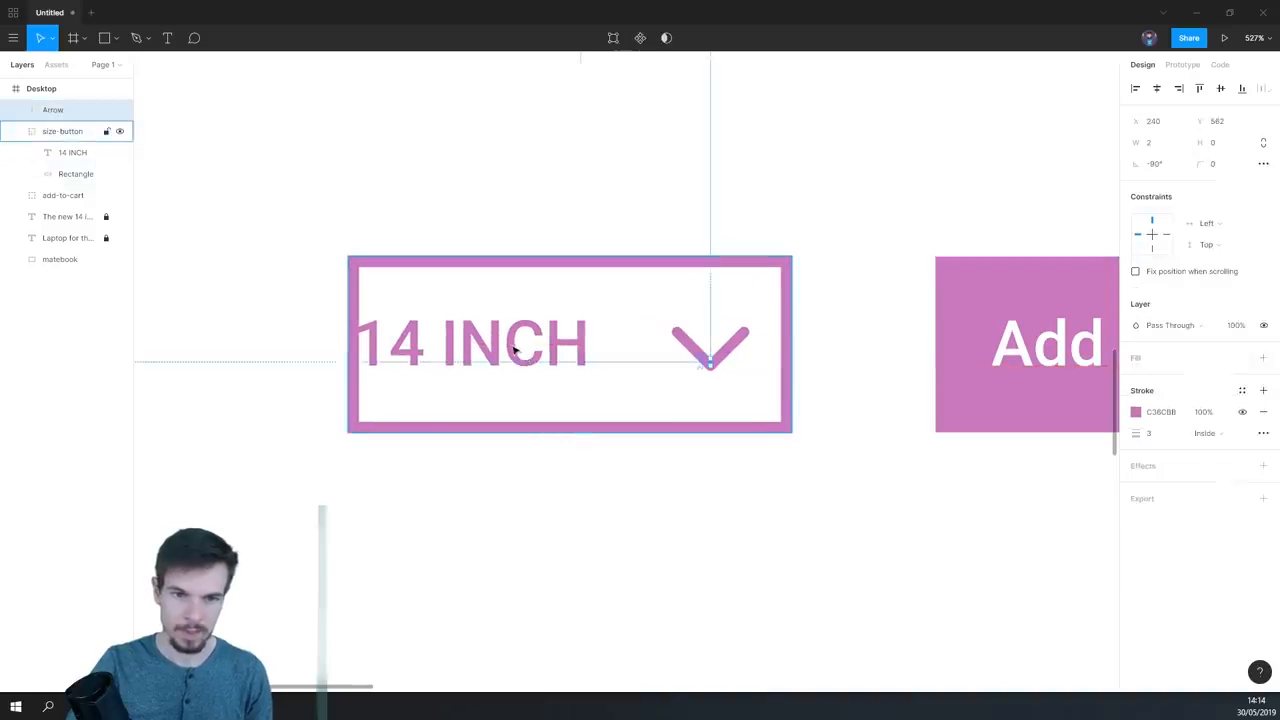
# - Shift the 14 INCH text slightly right so it clears the button's outline, and deselect it
pyautogui.doubleClick(513, 348)
pyautogui.moveTo(500, 347); pyautogui.dragTo(525, 348)
pyautogui.click(611, 523)
# - Examine the overall page layout and the laptop photo's edges and base up close
pyautogui.scroll(-8, 685, 517)
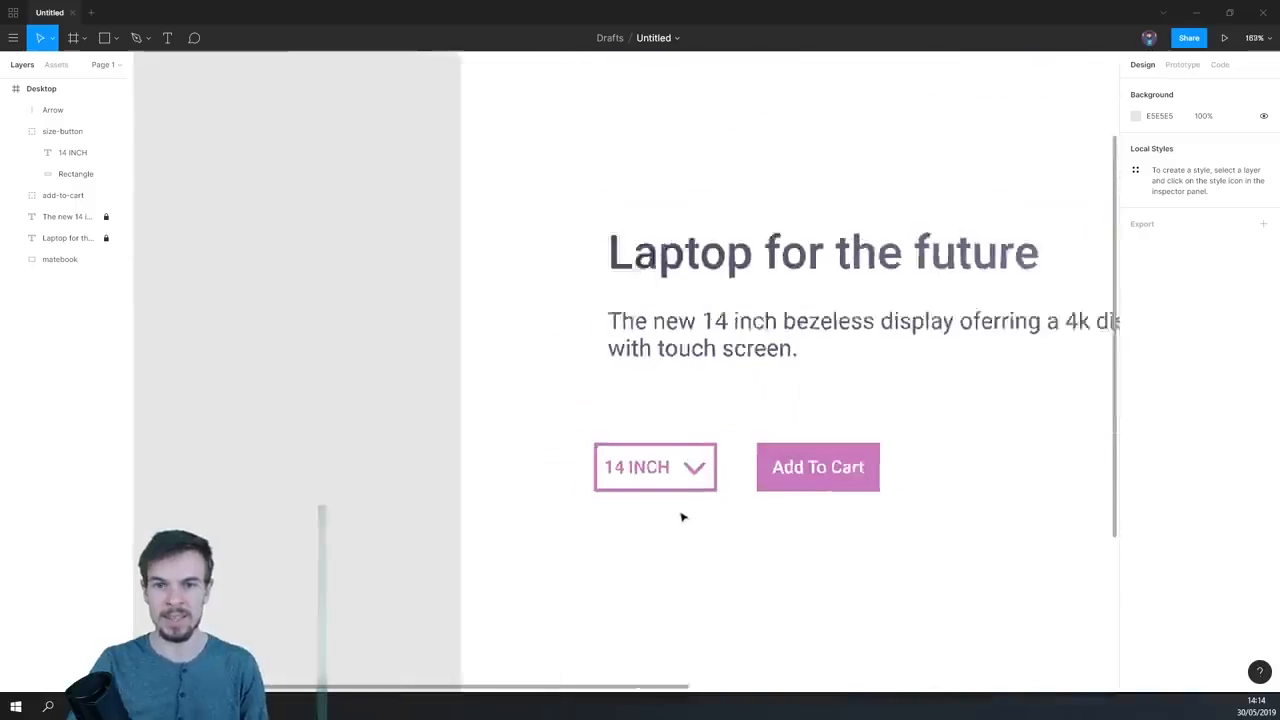
pyautogui.moveTo(651, 513); pyautogui.dragTo(506, 503)
pyautogui.scroll(-1, 794, 380)
pyautogui.moveTo(694, 469); pyautogui.dragTo(518, 327)
pyautogui.scroll(-1, 636, 428)
pyautogui.moveTo(626, 443); pyautogui.dragTo(667, 505)
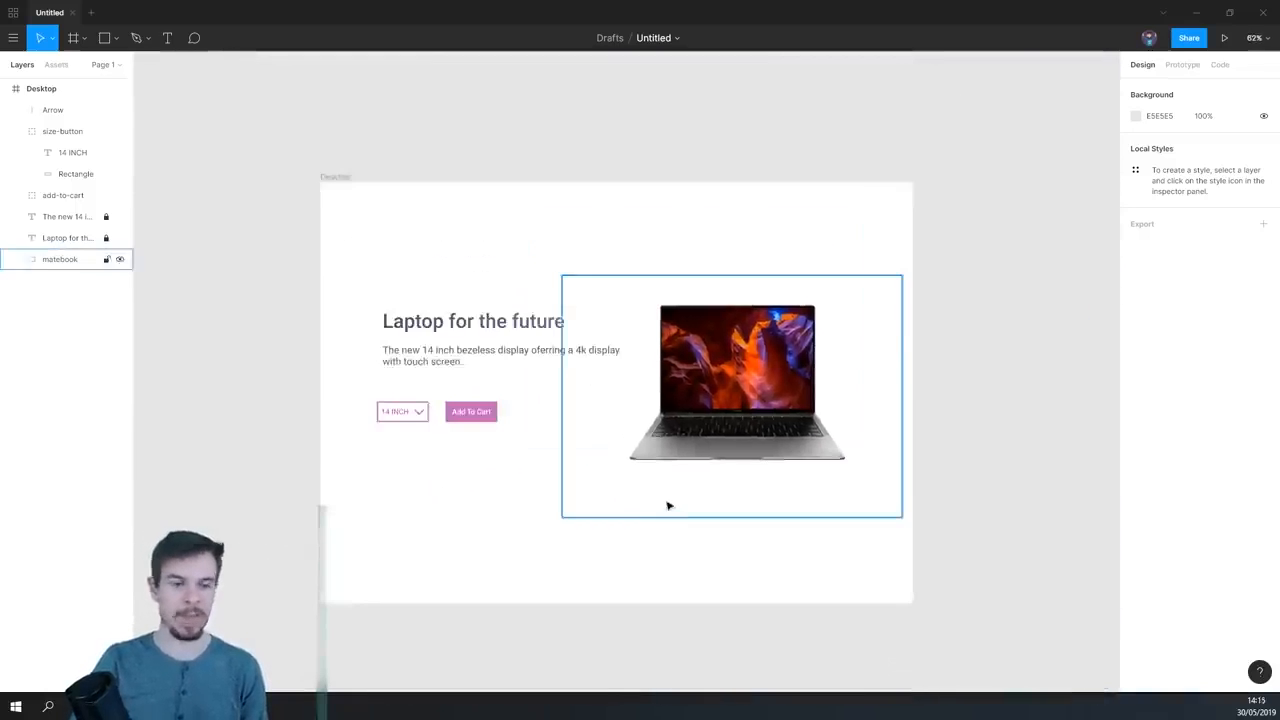
pyautogui.scroll(1, 668, 503)
pyautogui.moveTo(711, 460); pyautogui.dragTo(721, 405)
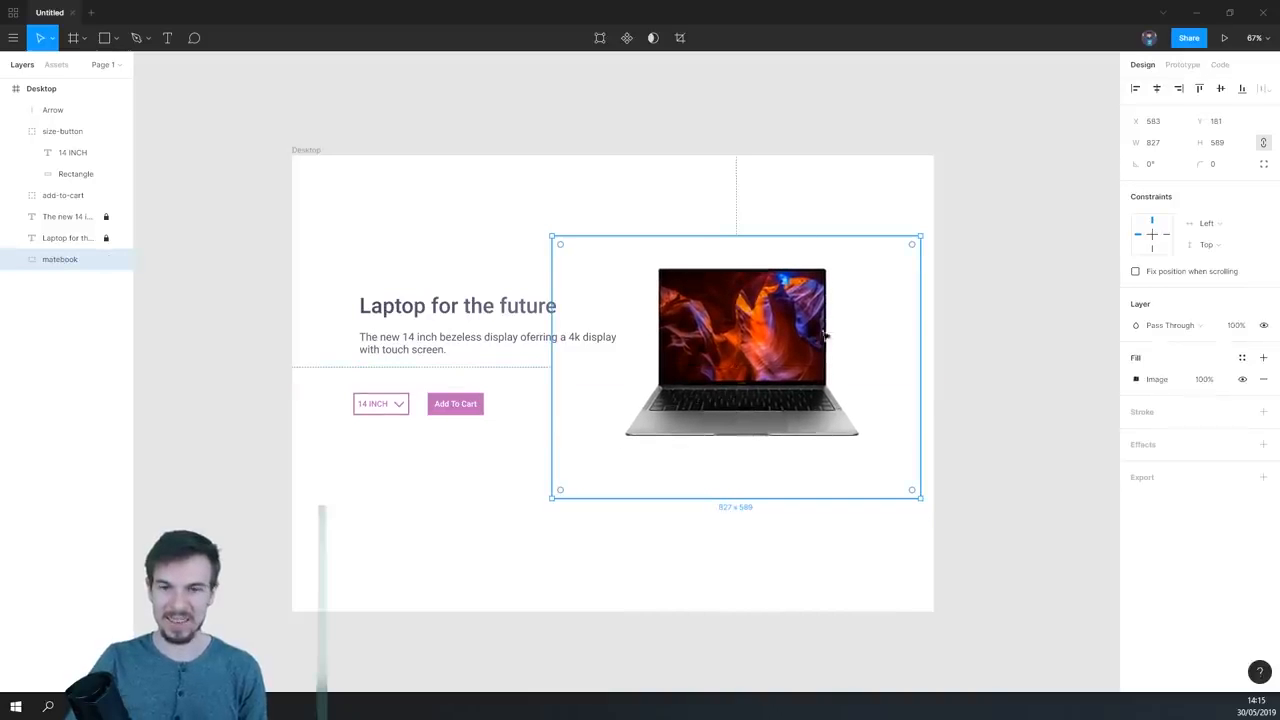
pyautogui.scroll(3, 784, 481)
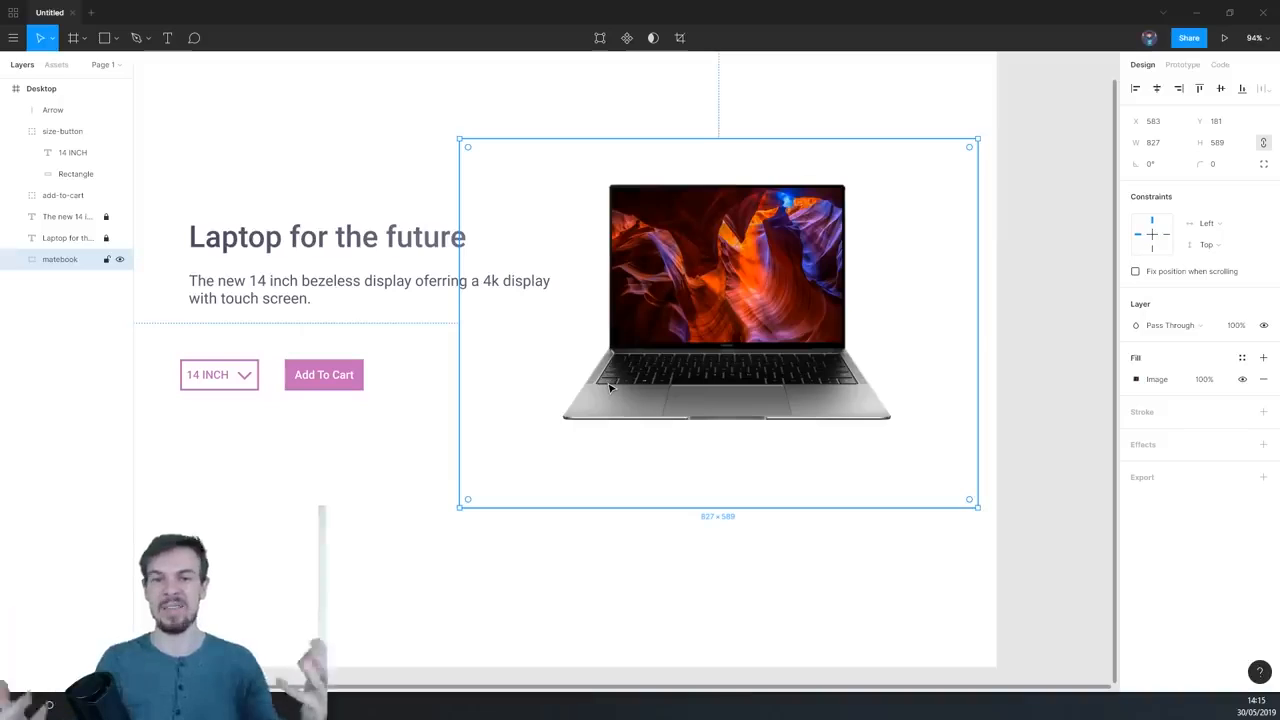
pyautogui.scroll(5, 752, 468)
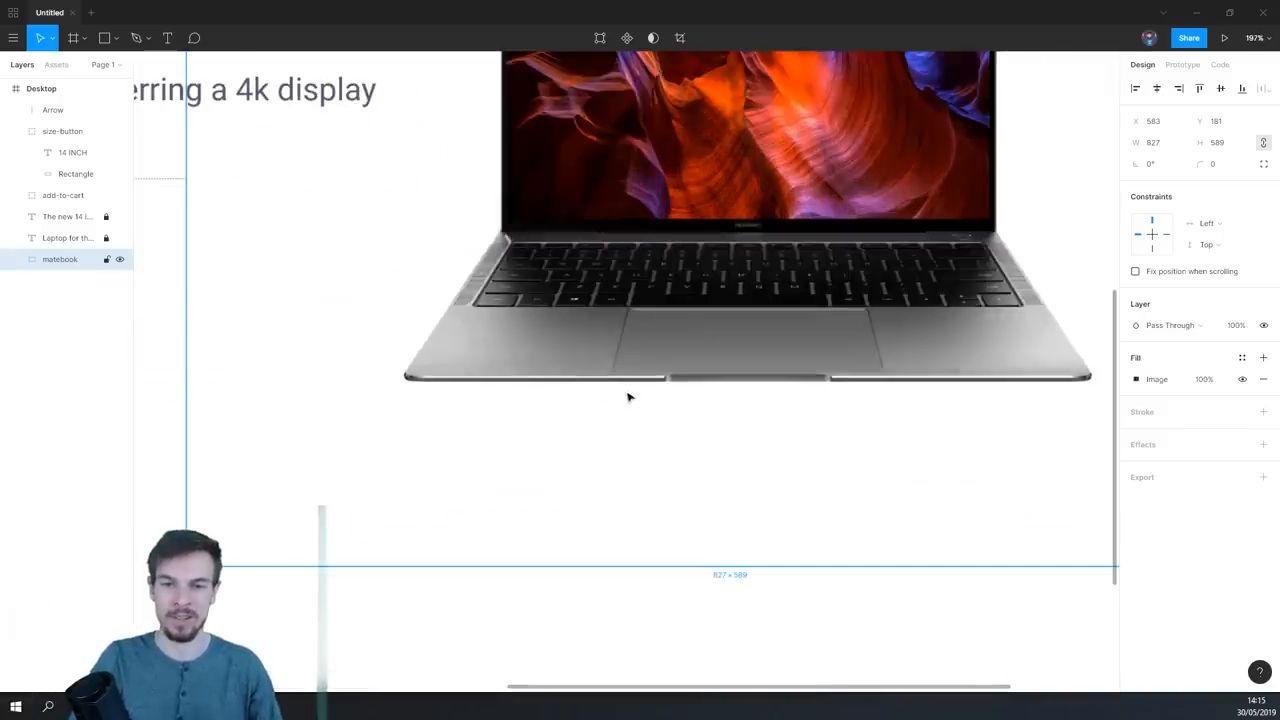
pyautogui.scroll(-2, 333, 403)
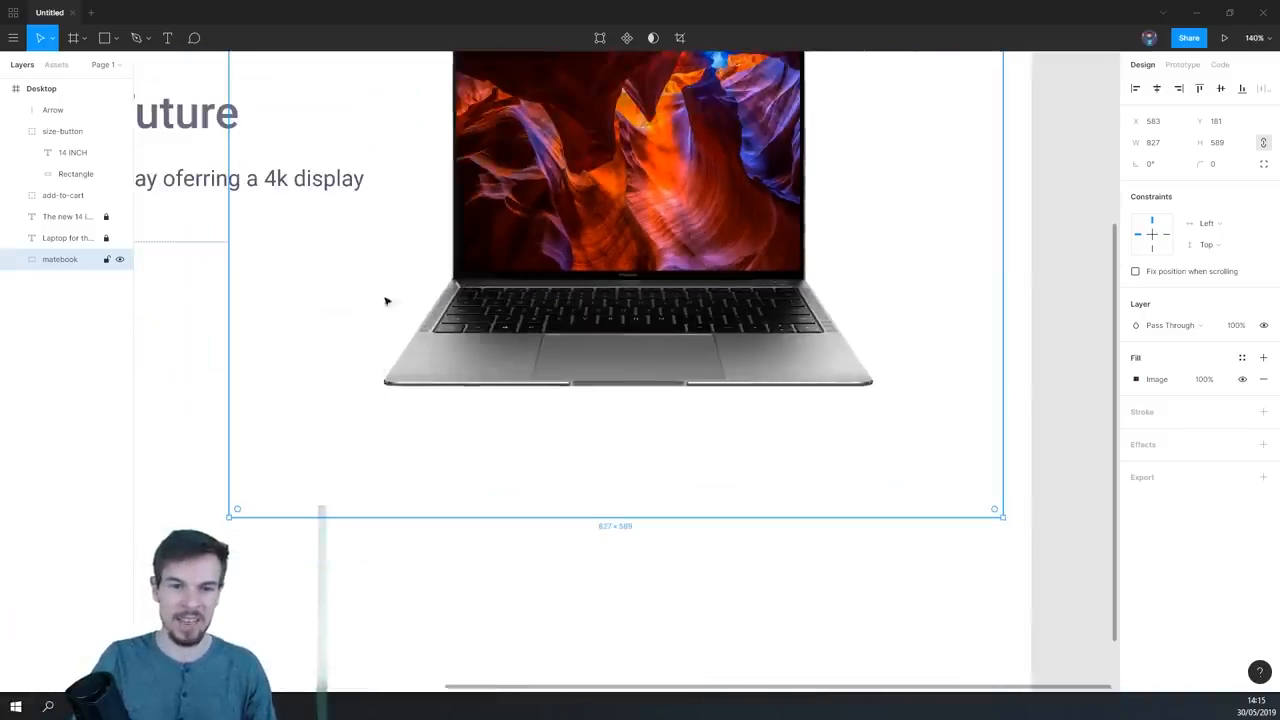
pyautogui.scroll(-5, 697, 431)
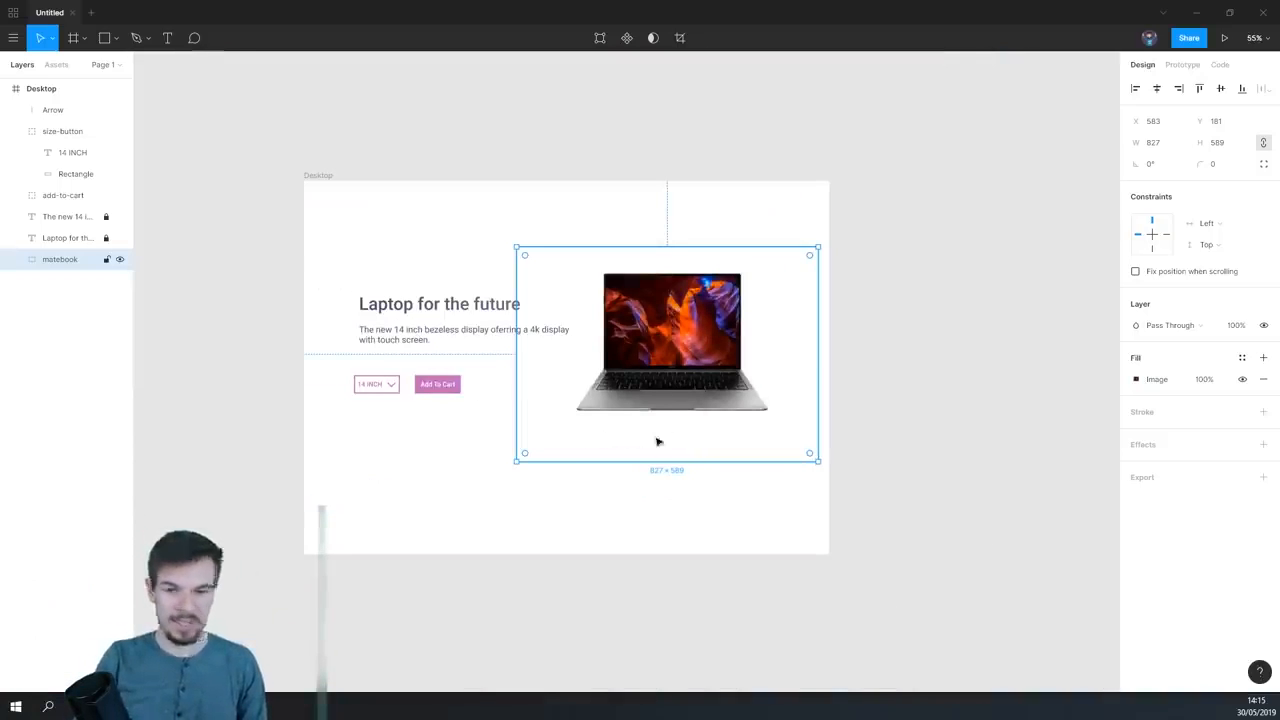
# - Add a drop shadow to the laptop photo and set the shadow's opacity to 61.2%
pyautogui.scroll(3, 658, 438)
pyautogui.scroll(3, 800, 412)
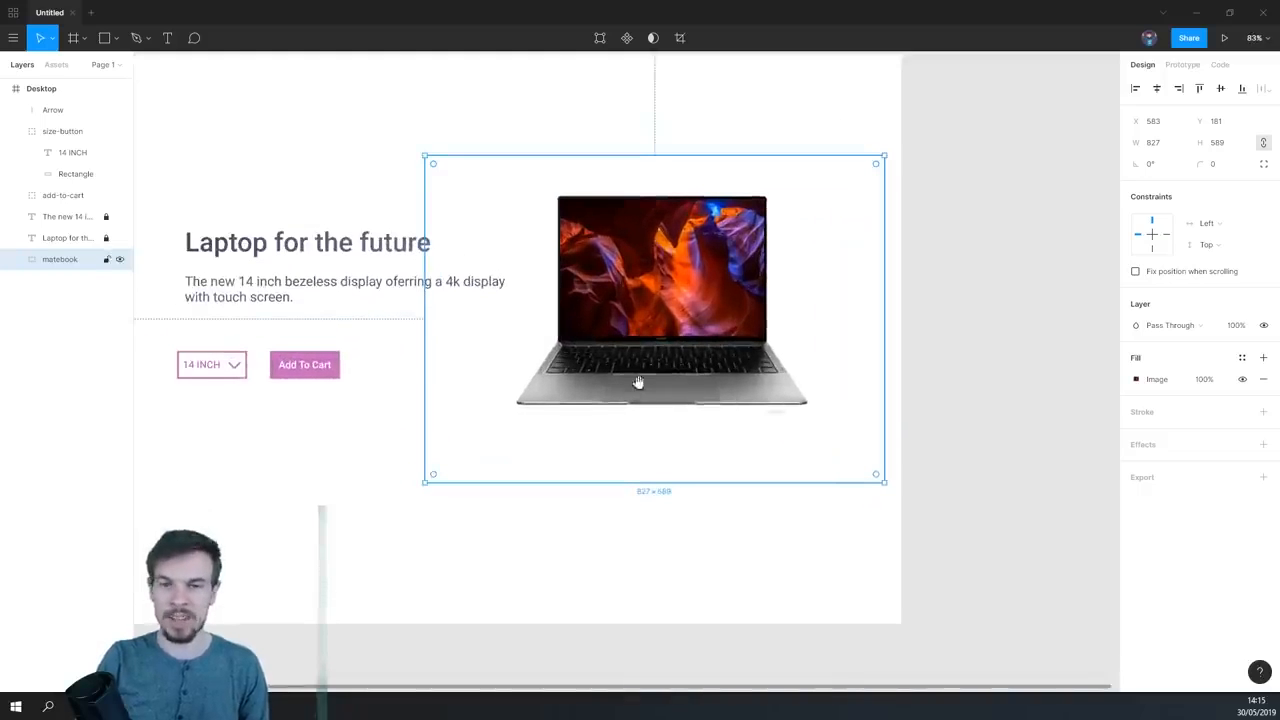
pyautogui.moveTo(638, 382); pyautogui.dragTo(662, 441)
pyautogui.scroll(2, 662, 441)
pyautogui.click(1263, 446)
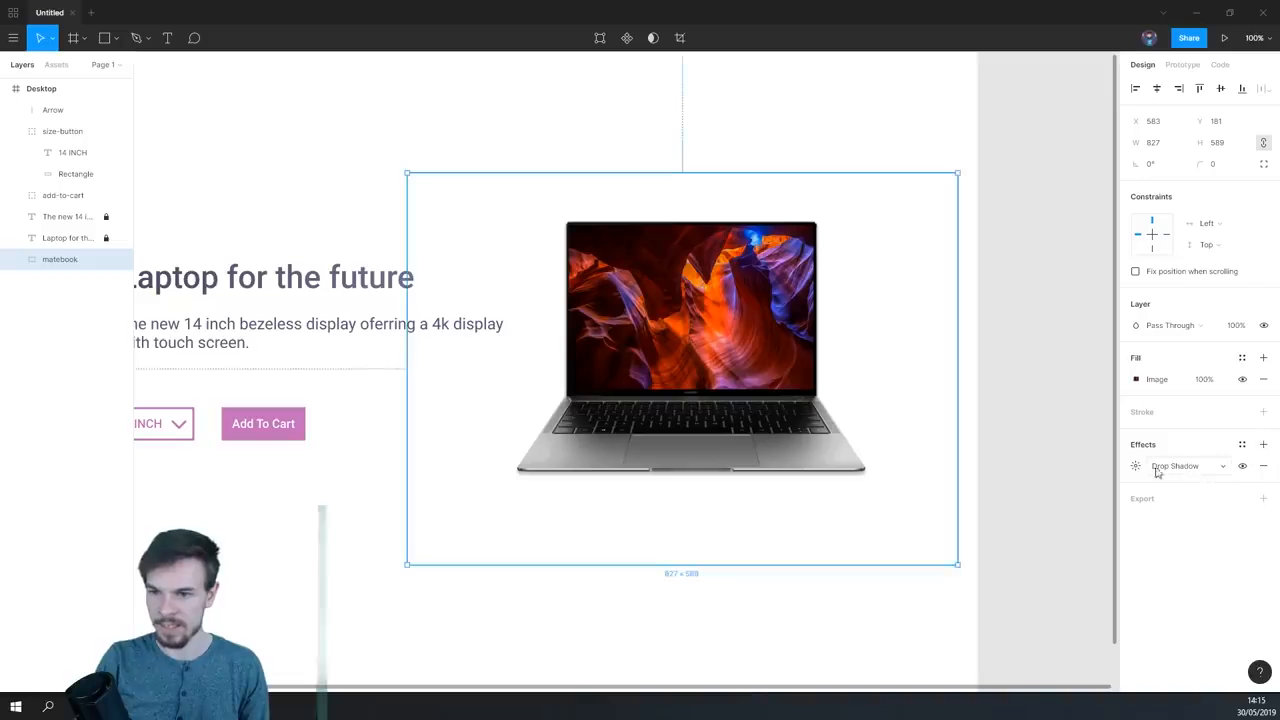
pyautogui.scroll(5, 711, 510)
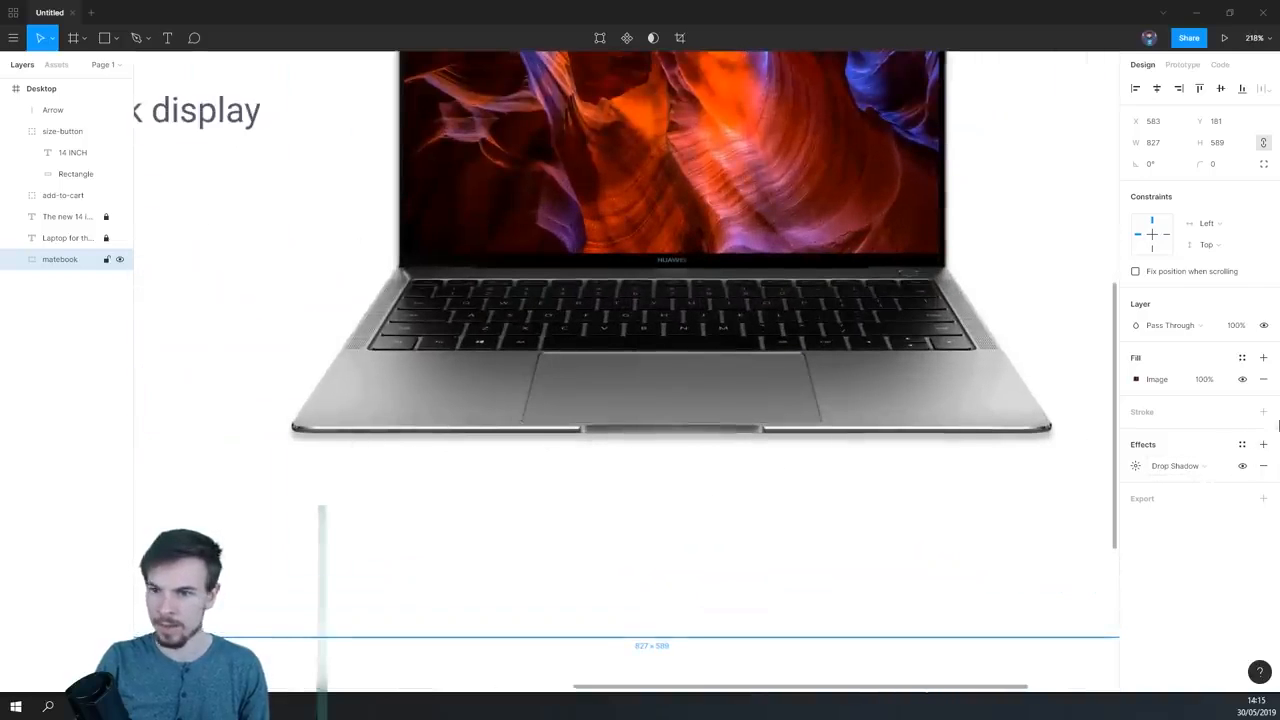
pyautogui.click(1135, 468)
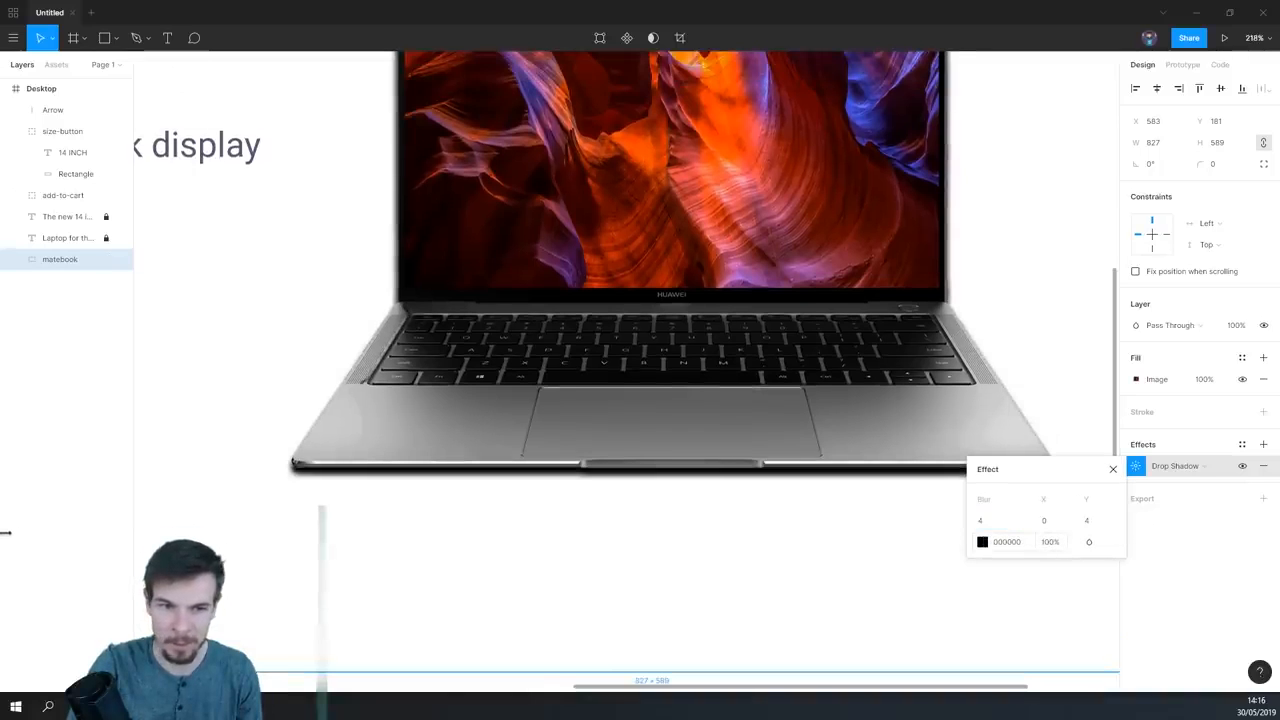
pyautogui.moveTo(1249, 529); pyautogui.dragTo(1167, 534)
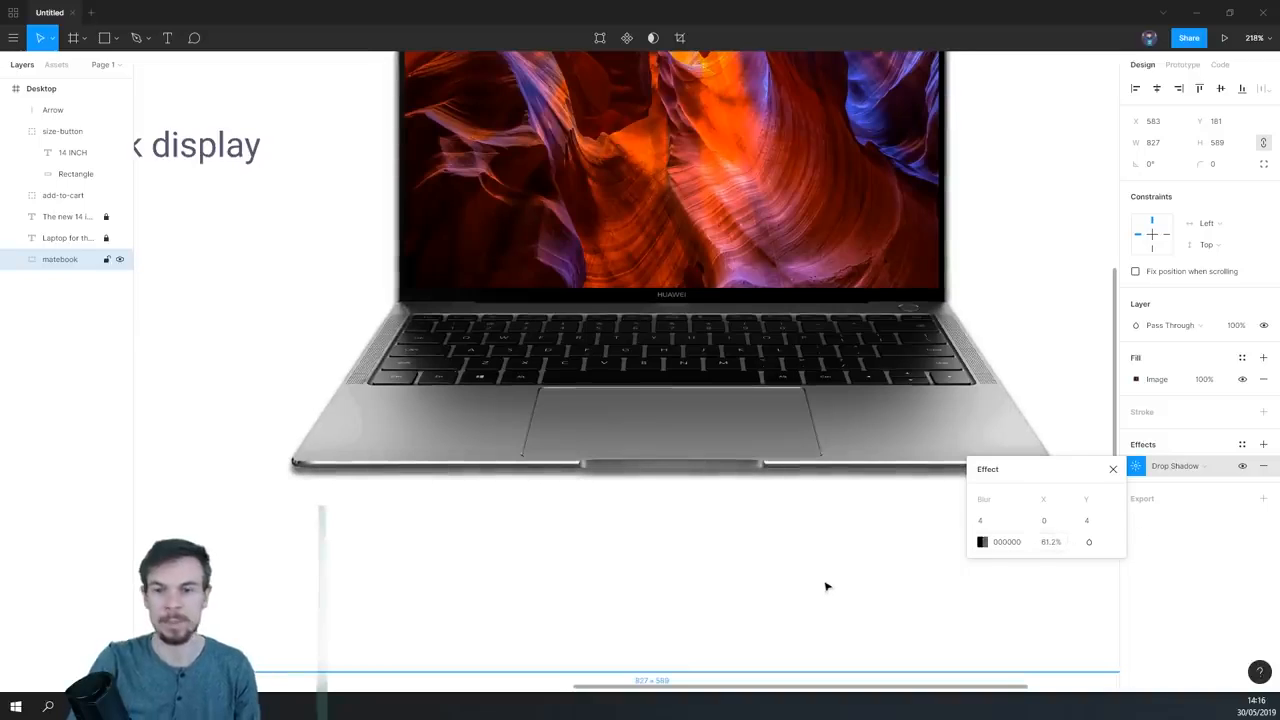
# - Reduce the saturation of the laptop photo's image fill moderately below the neutral level
pyautogui.scroll(-5, 822, 590)
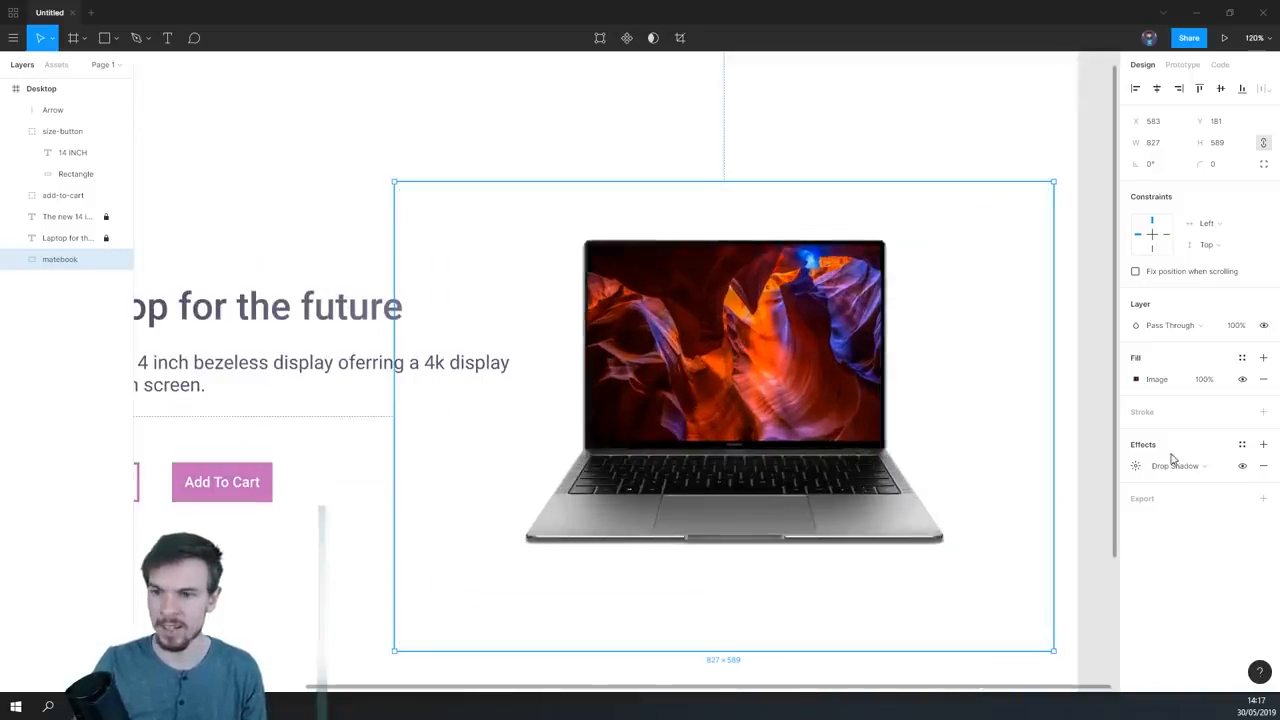
pyautogui.click(1135, 379)
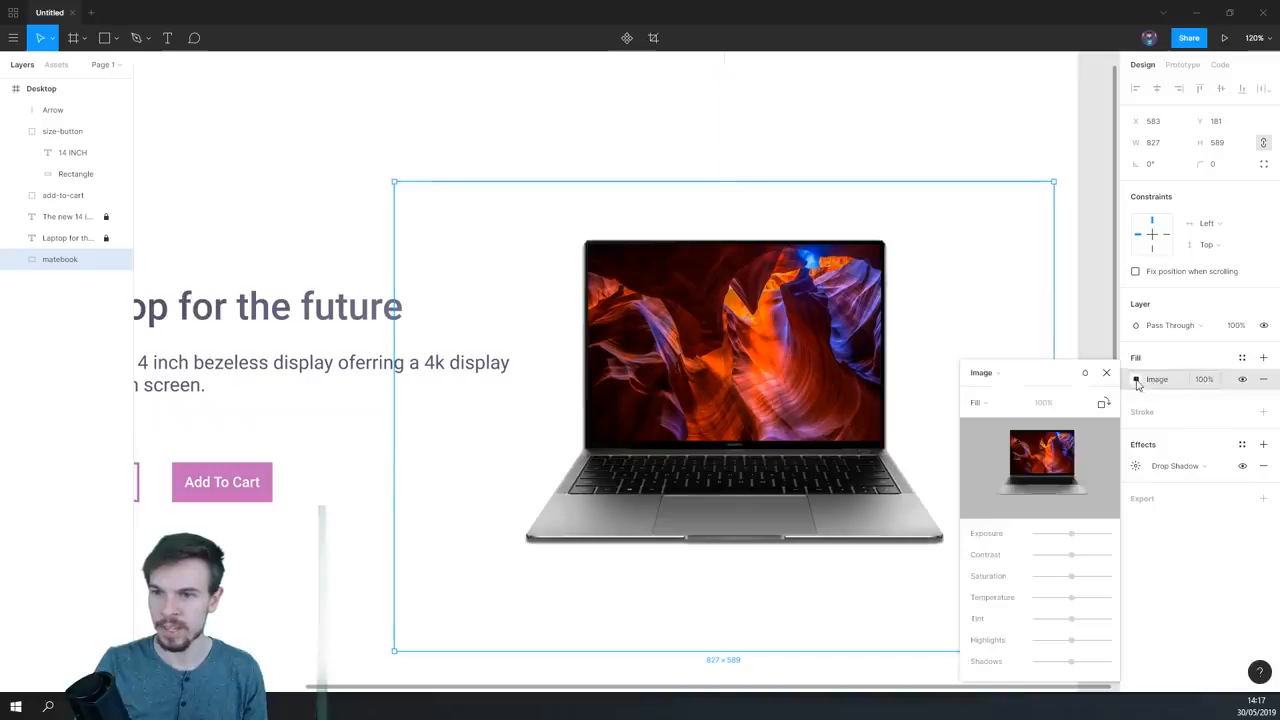
pyautogui.moveTo(1065, 584)
pyautogui.mouseDown()
pyautogui.moveTo(1050, 580)
pyautogui.moveTo(1060, 583)
pyautogui.mouseUp()
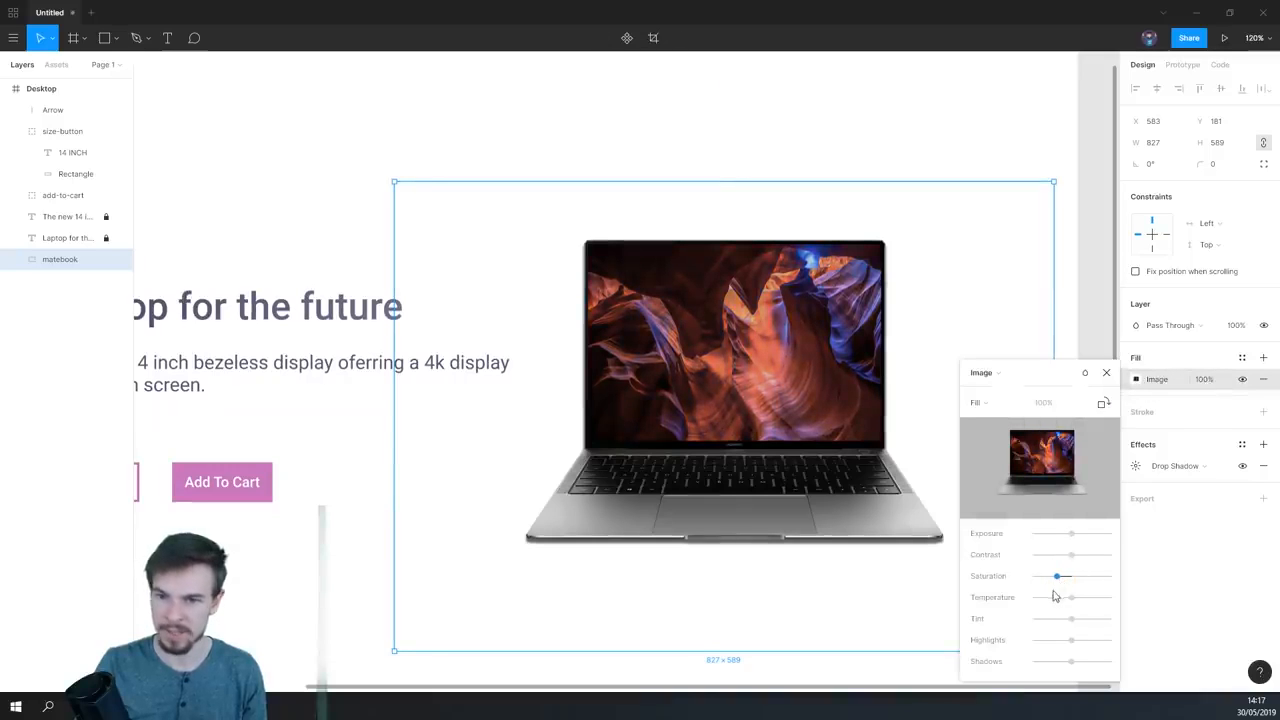
pyautogui.scroll(-5, 866, 669)
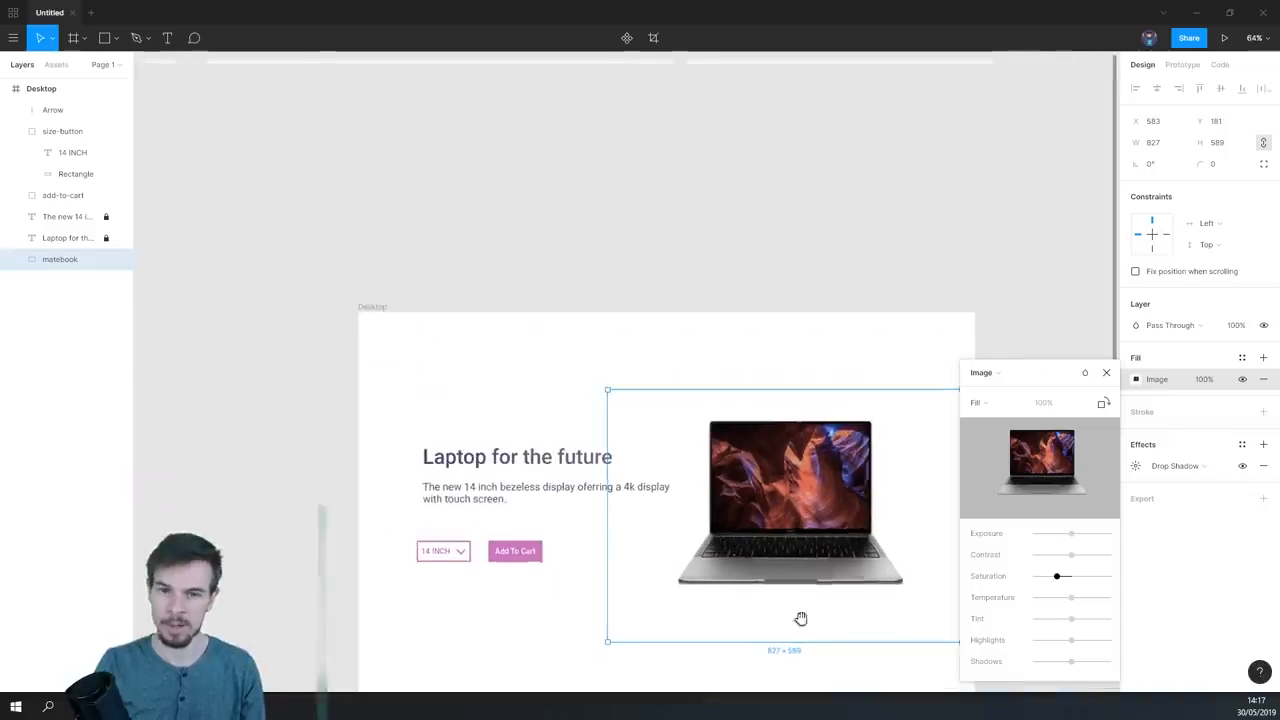
pyautogui.moveTo(831, 620); pyautogui.dragTo(600, 374)
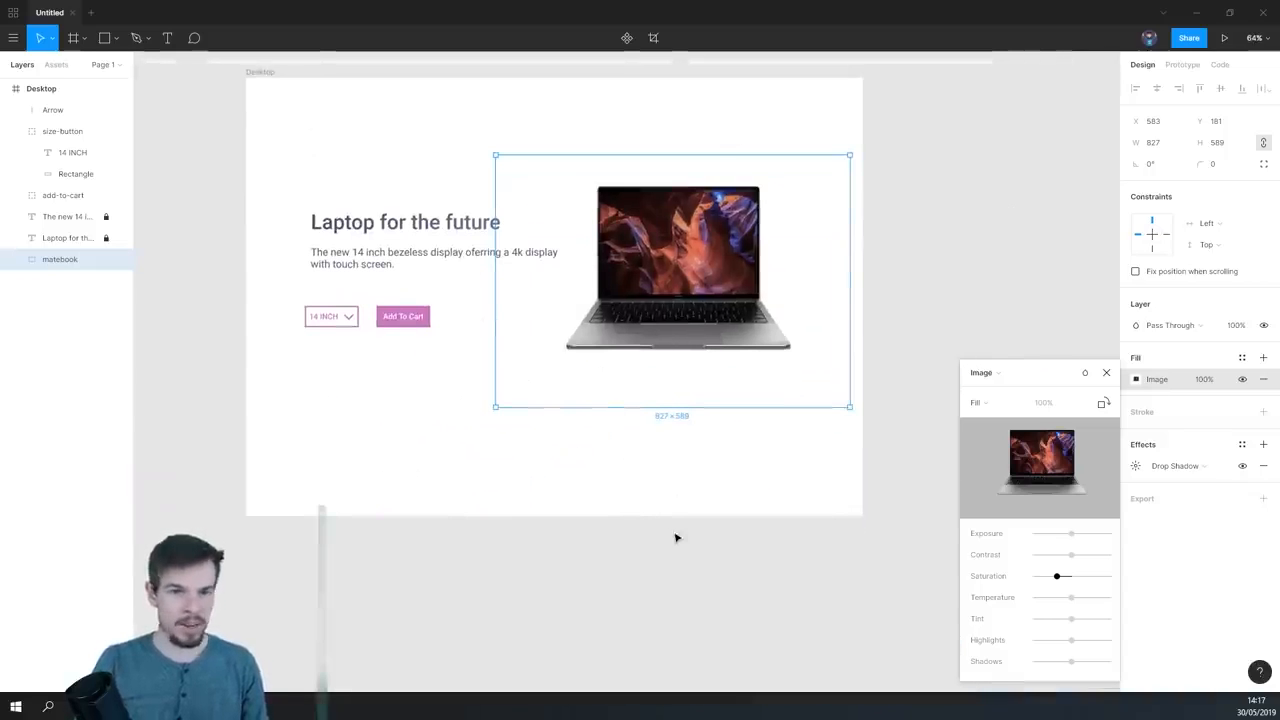
pyautogui.moveTo(344, 263); pyautogui.dragTo(487, 413)
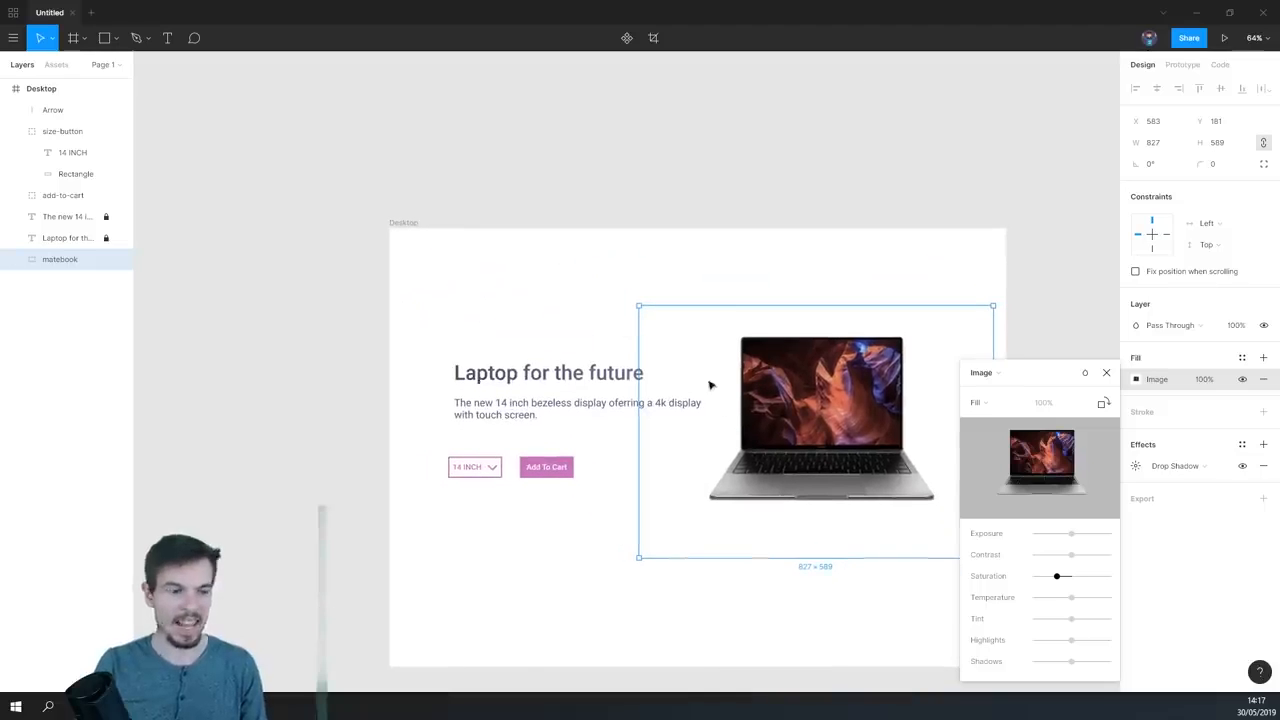
pyautogui.scroll(4, 597, 306)
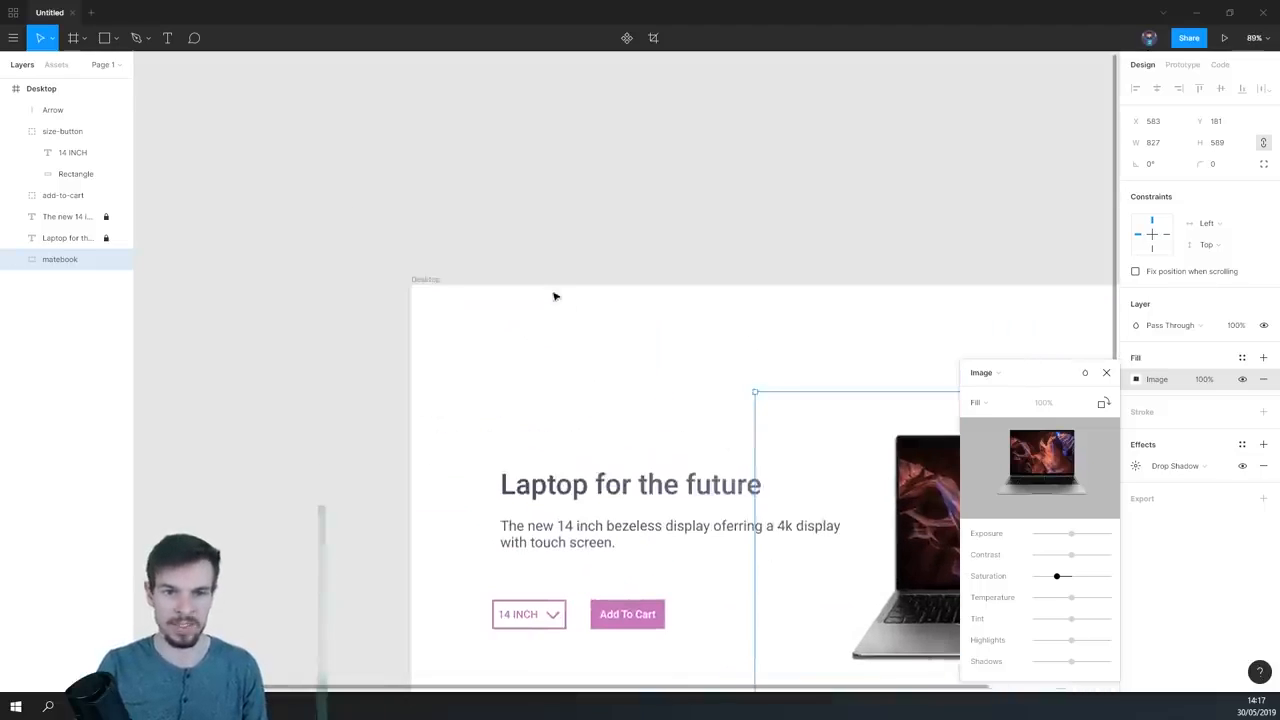
pyautogui.scroll(6, 555, 296)
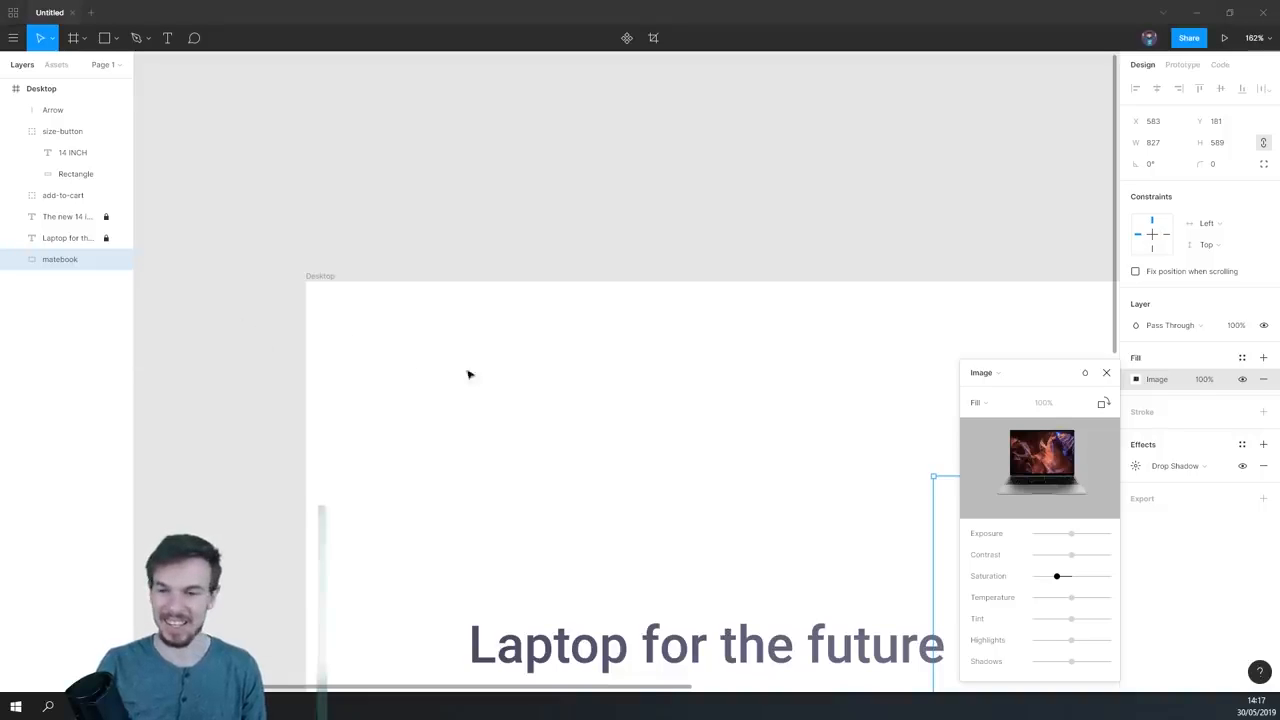
pyautogui.scroll(-4, 600, 465)
# - Create a row of three 22 × 22 circles near the Desktop frame's upper-left corner, each overlapping its neighbour by 11
pyautogui.scroll(7, 600, 463)
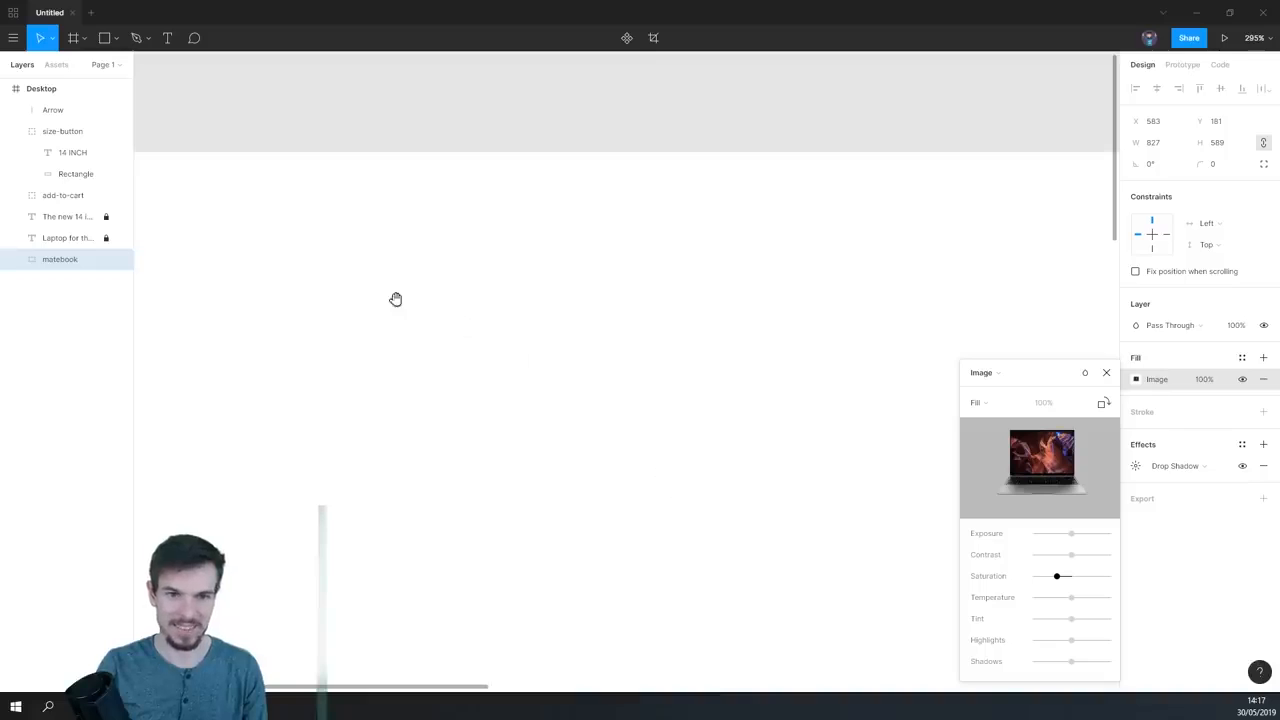
pyautogui.moveTo(396, 299); pyautogui.dragTo(614, 397)
pyautogui.click(116, 38)
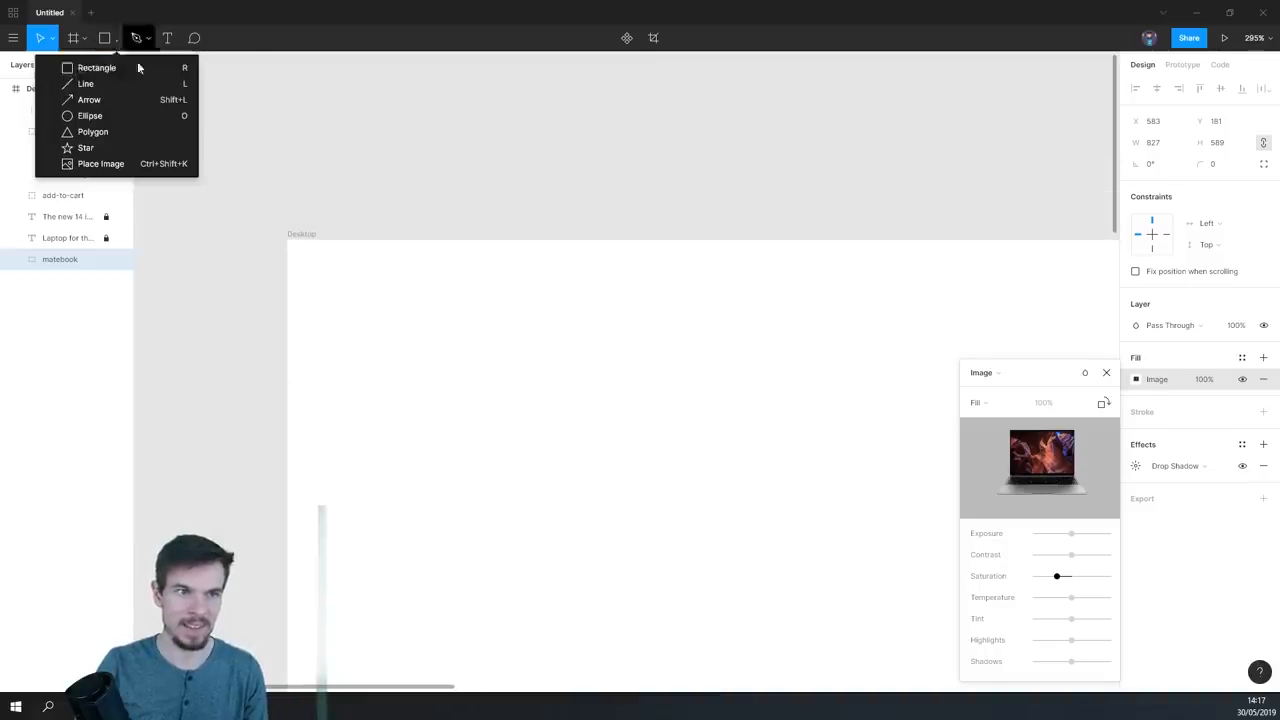
pyautogui.click(108, 121)
pyautogui.press('Escape')
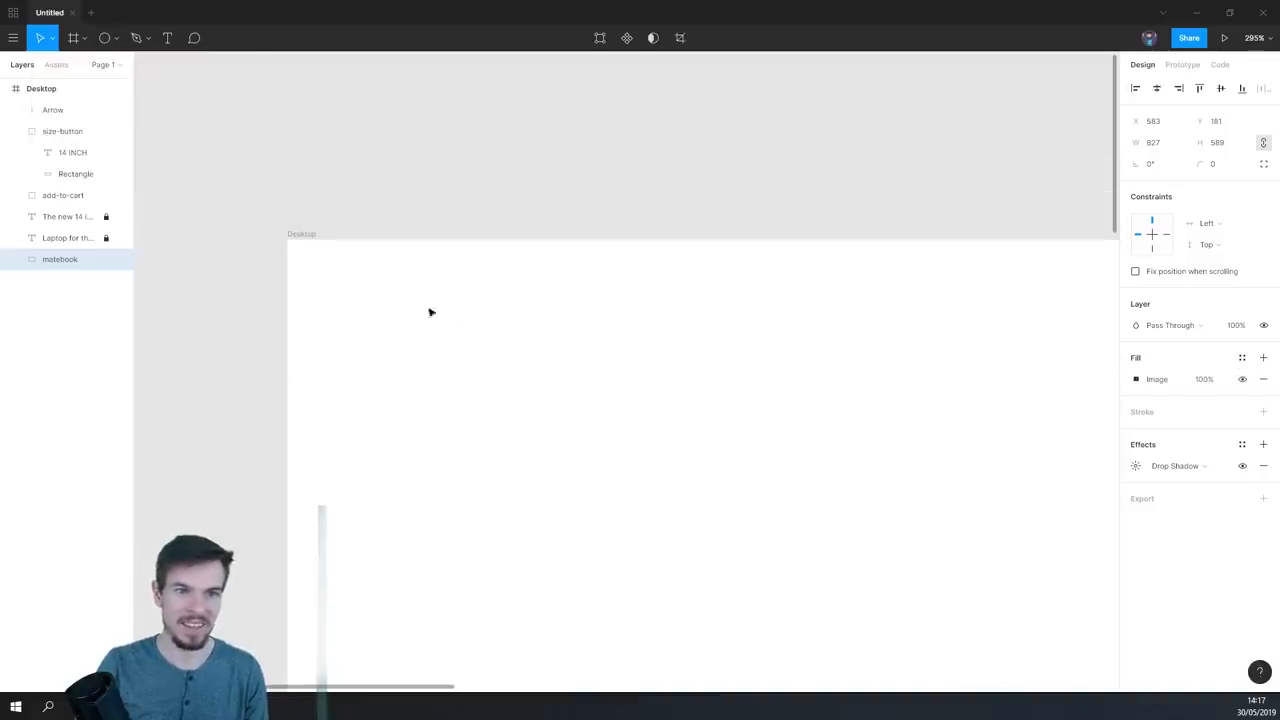
pyautogui.click(372, 284)
pyautogui.click(103, 41)
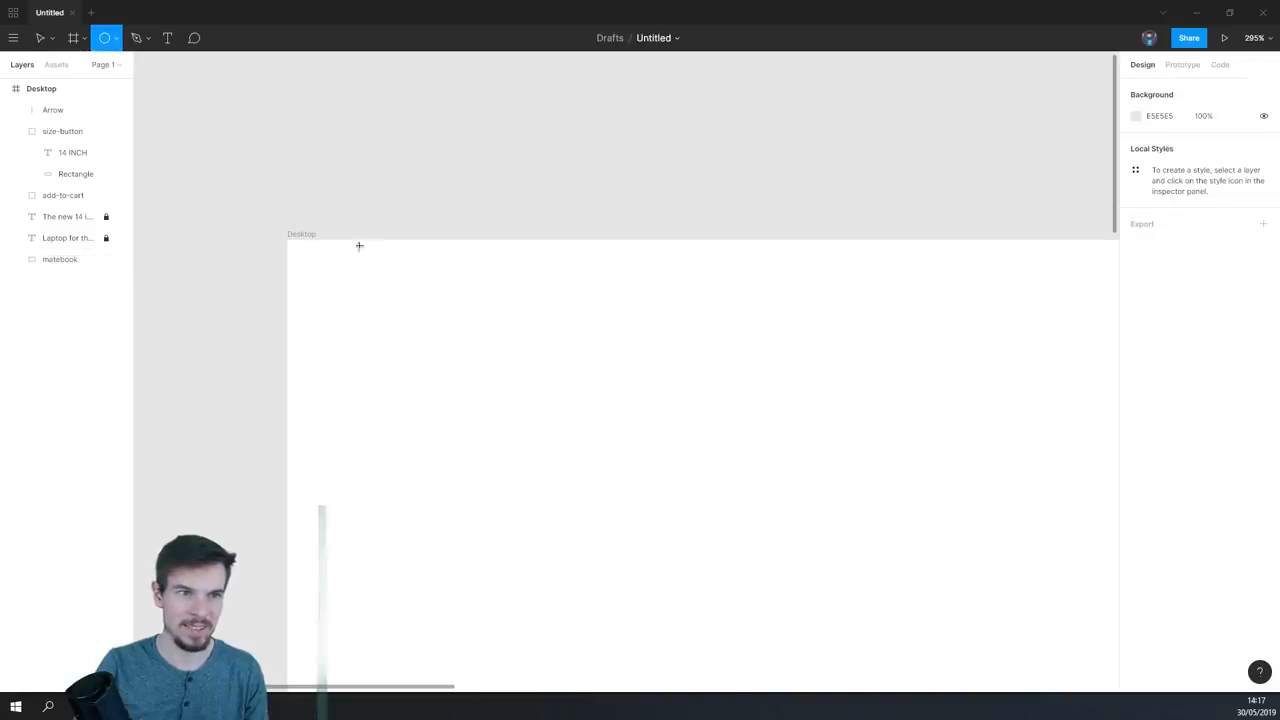
pyautogui.moveTo(371, 260); pyautogui.dragTo(452, 297)
pyautogui.click(480, 283)
# - Fill the three overlapping circles with the dark purple-grey 5F5F79 sampled from the "Laptop for the future" heading, and deselect them
pyautogui.moveTo(503, 257); pyautogui.dragTo(380, 317)
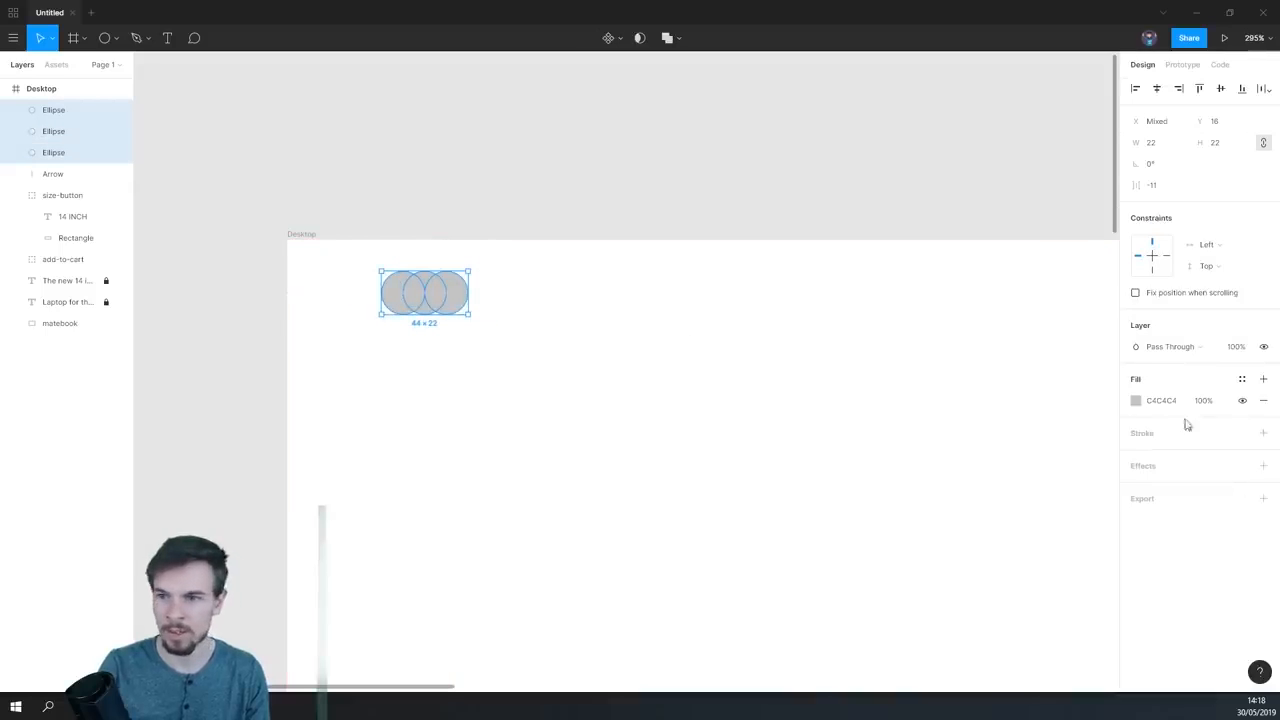
pyautogui.click(1136, 401)
pyautogui.moveTo(731, 593); pyautogui.dragTo(632, 362)
pyautogui.scroll(-2, 690, 415)
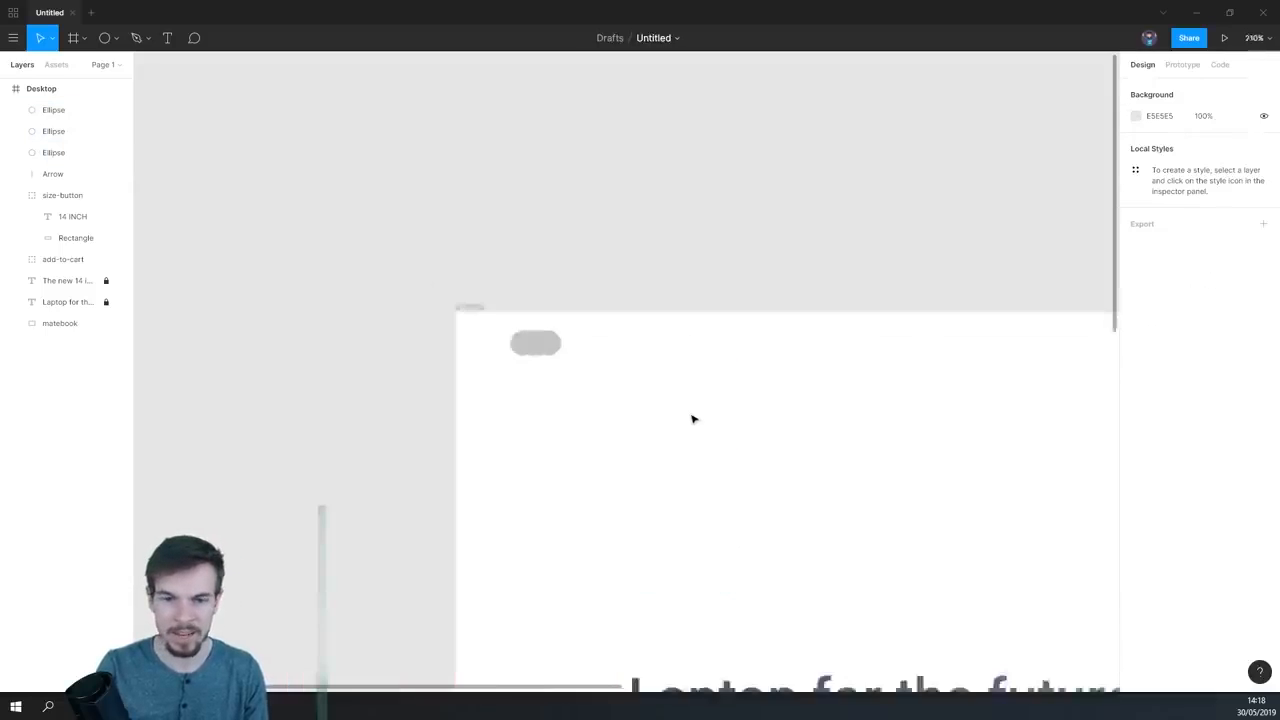
pyautogui.moveTo(657, 480); pyautogui.dragTo(603, 398)
pyautogui.moveTo(553, 262); pyautogui.dragTo(440, 298)
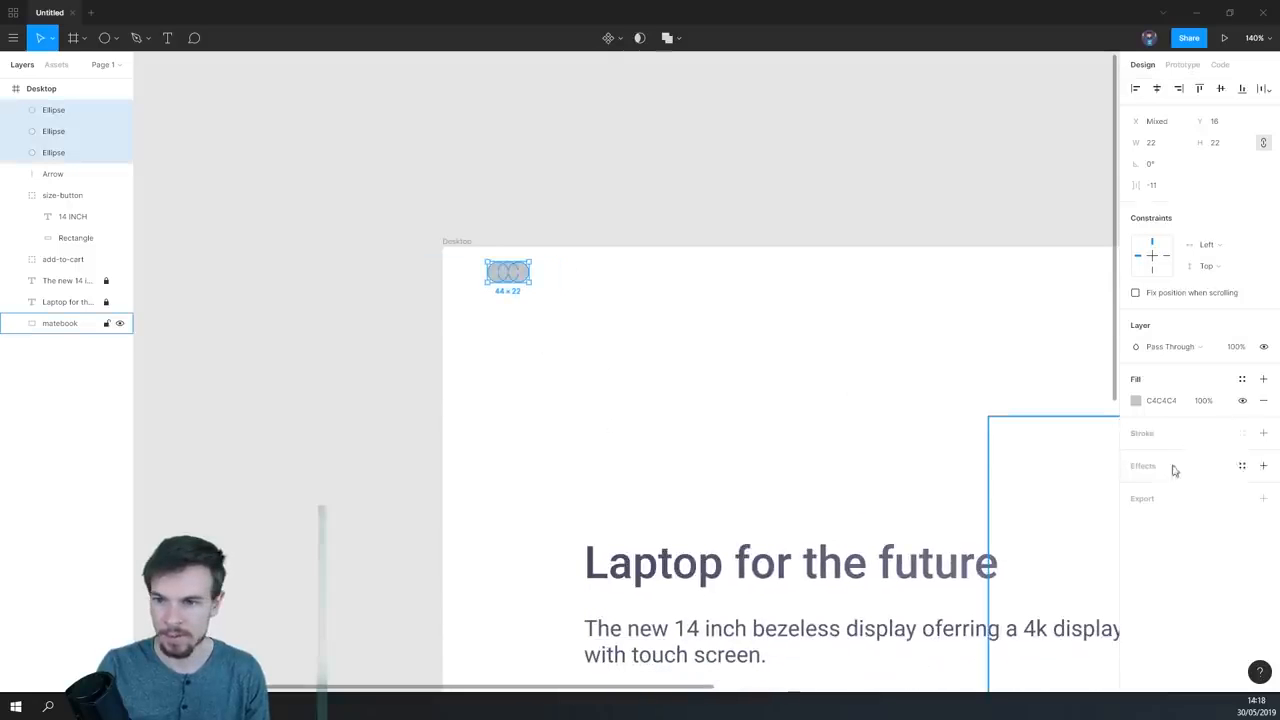
pyautogui.click(1136, 402)
pyautogui.click(978, 543)
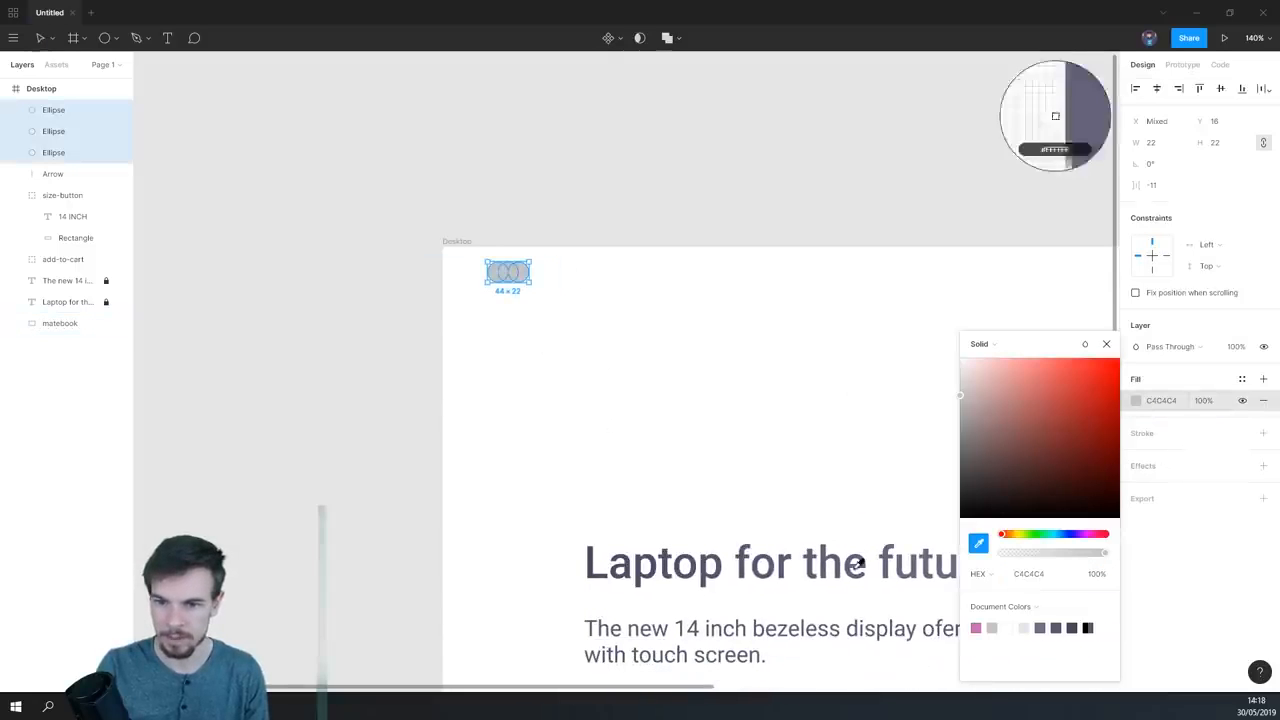
pyautogui.click(830, 549)
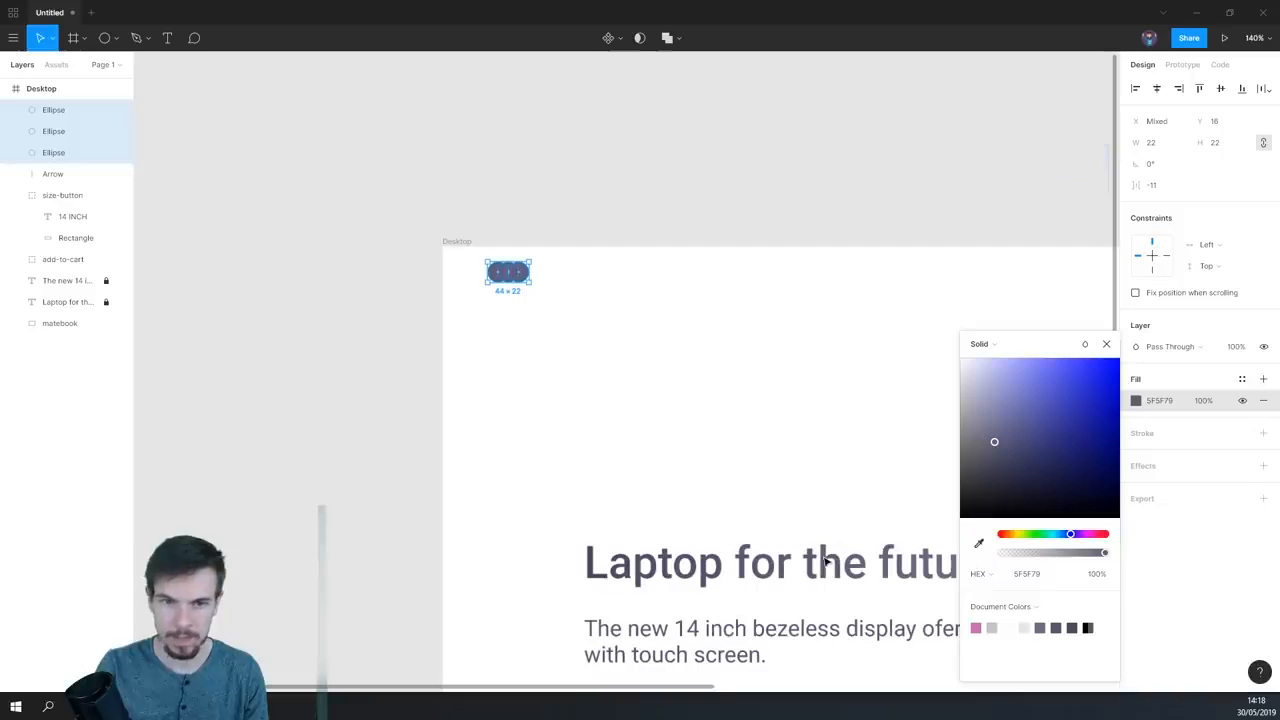
pyautogui.click(586, 363)
# - Set the layer opacity of the leftmost circle in the overlapping row to 50%
pyautogui.scroll(5, 496, 292)
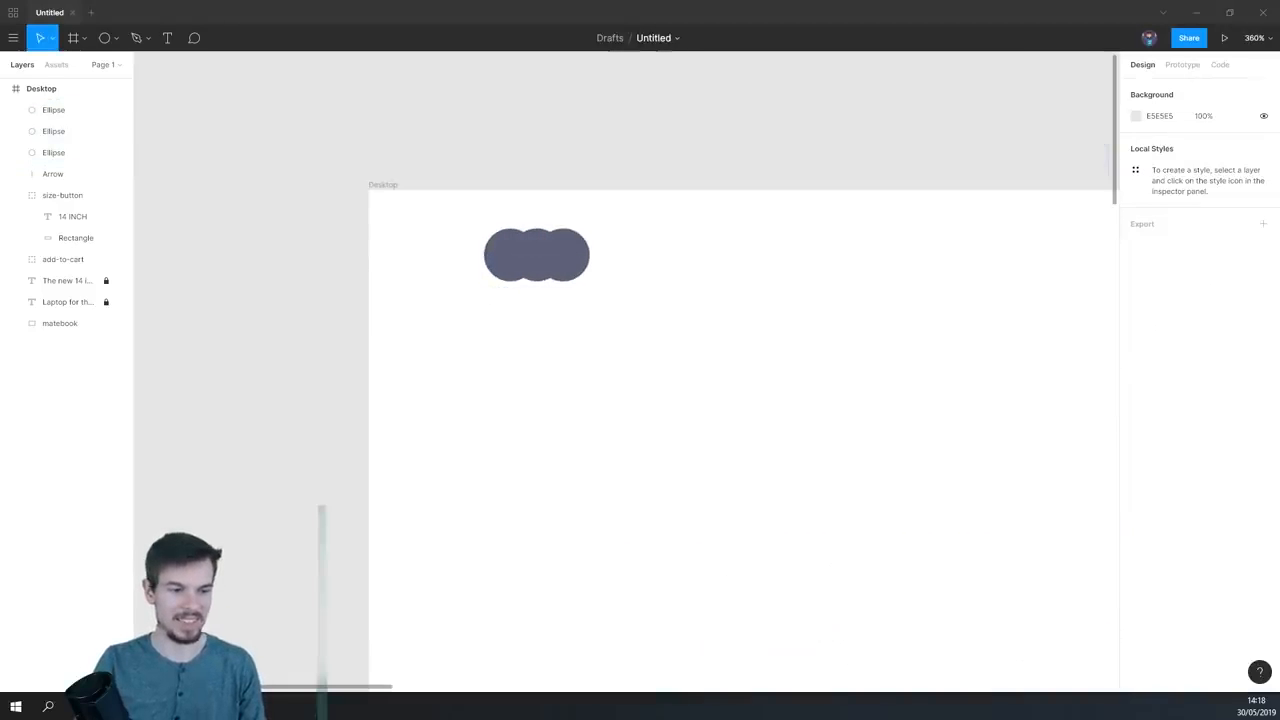
pyautogui.scroll(3, 551, 326)
pyautogui.scroll(2, 557, 360)
pyautogui.click(541, 313)
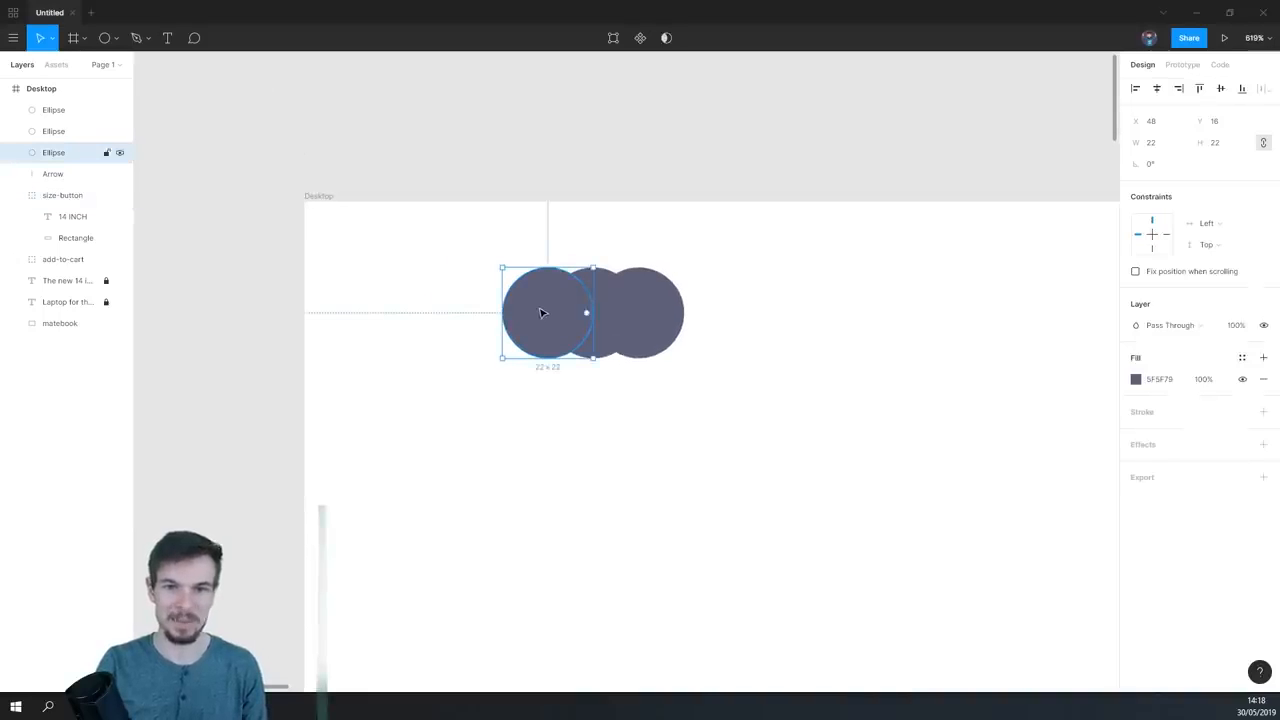
pyautogui.click(1238, 333)
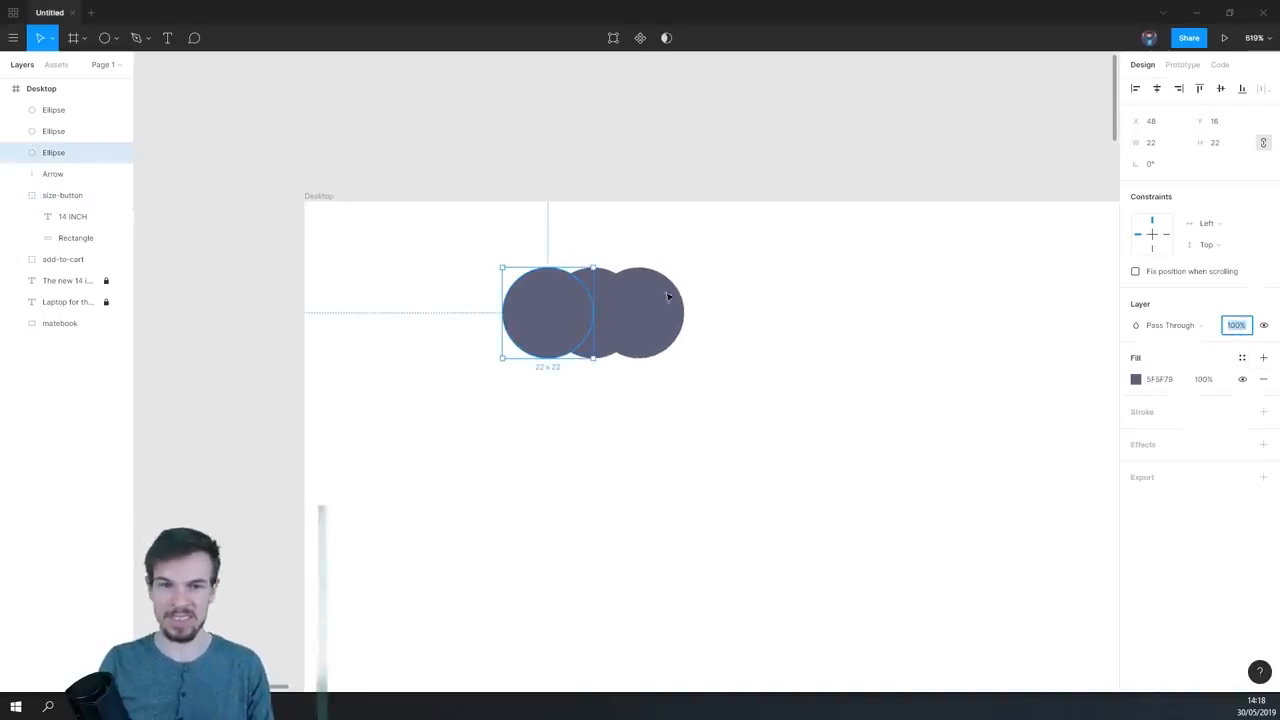
pyautogui.write('50')
pyautogui.press('Return')
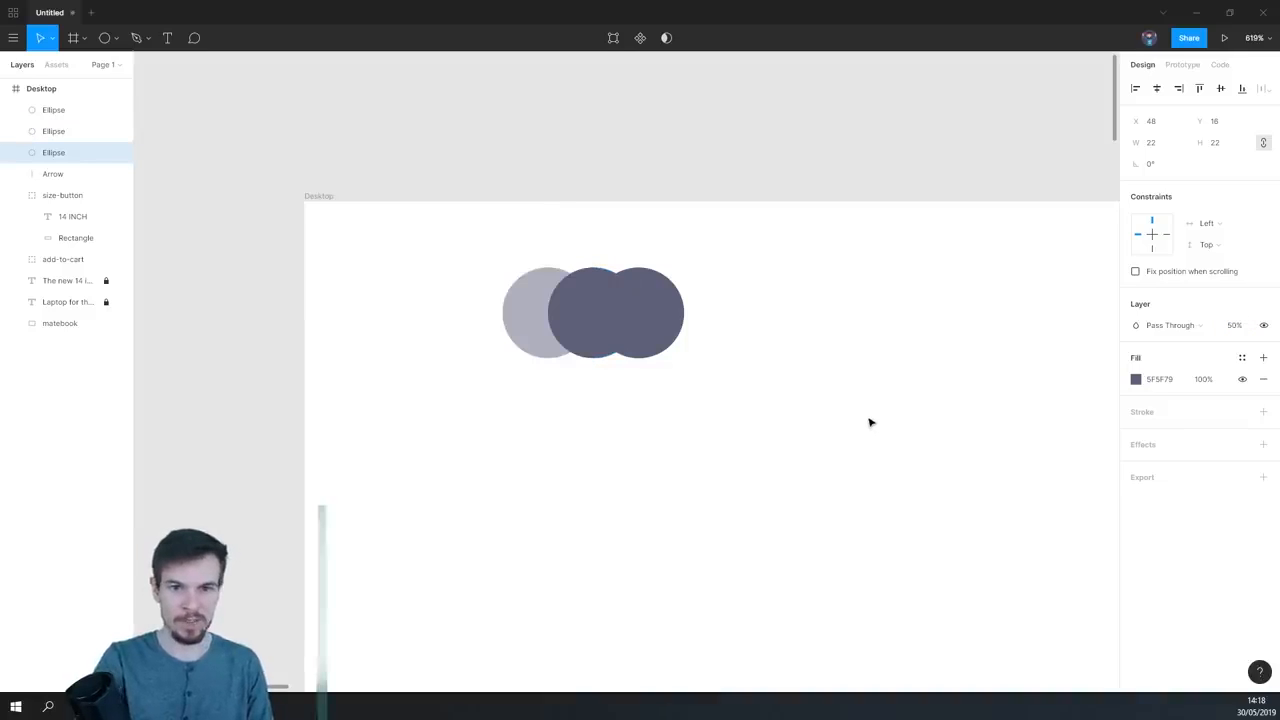
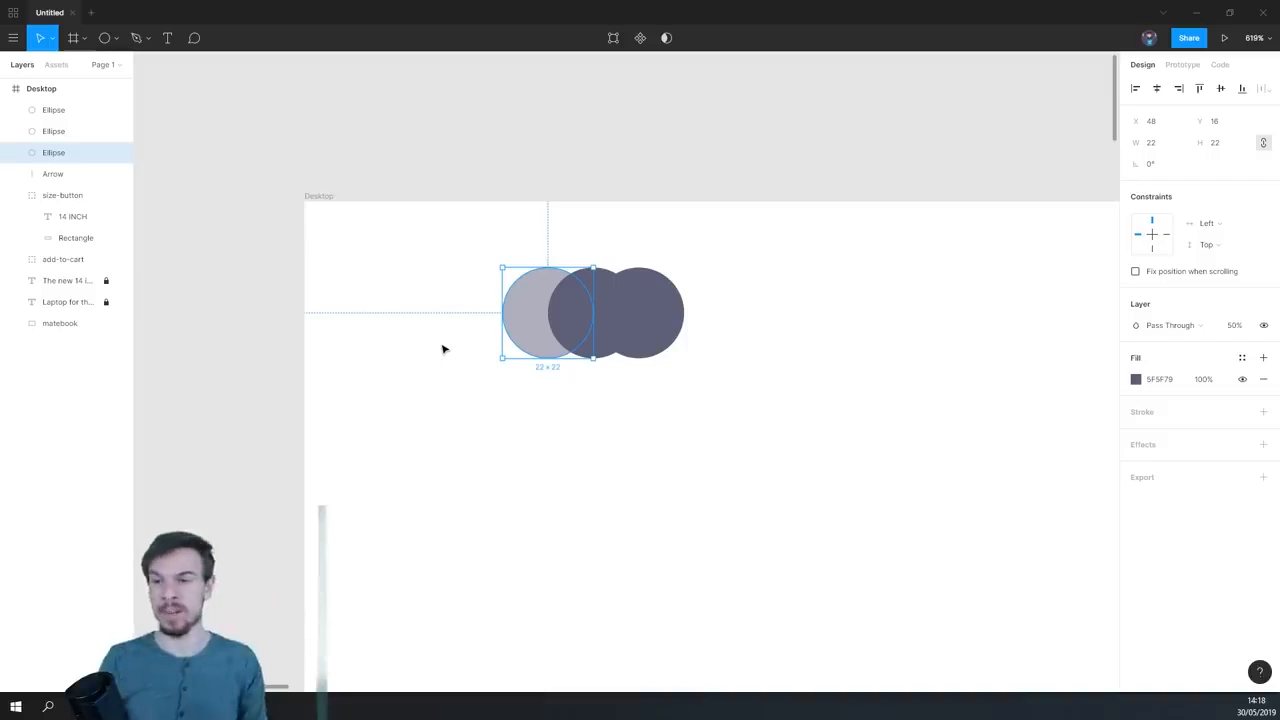
# - Hide and show the leftmost circle, lower its layer opacity and set it back to 50%
pyautogui.click(1258, 328)
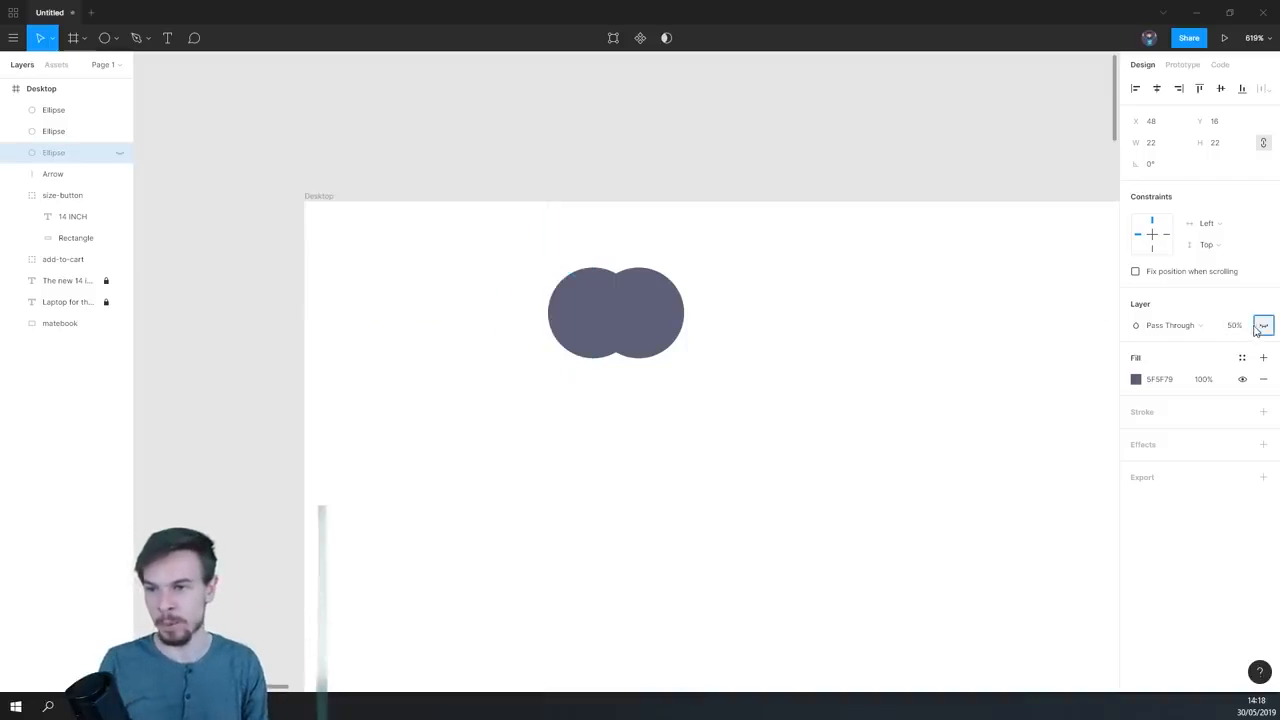
pyautogui.click(1260, 328)
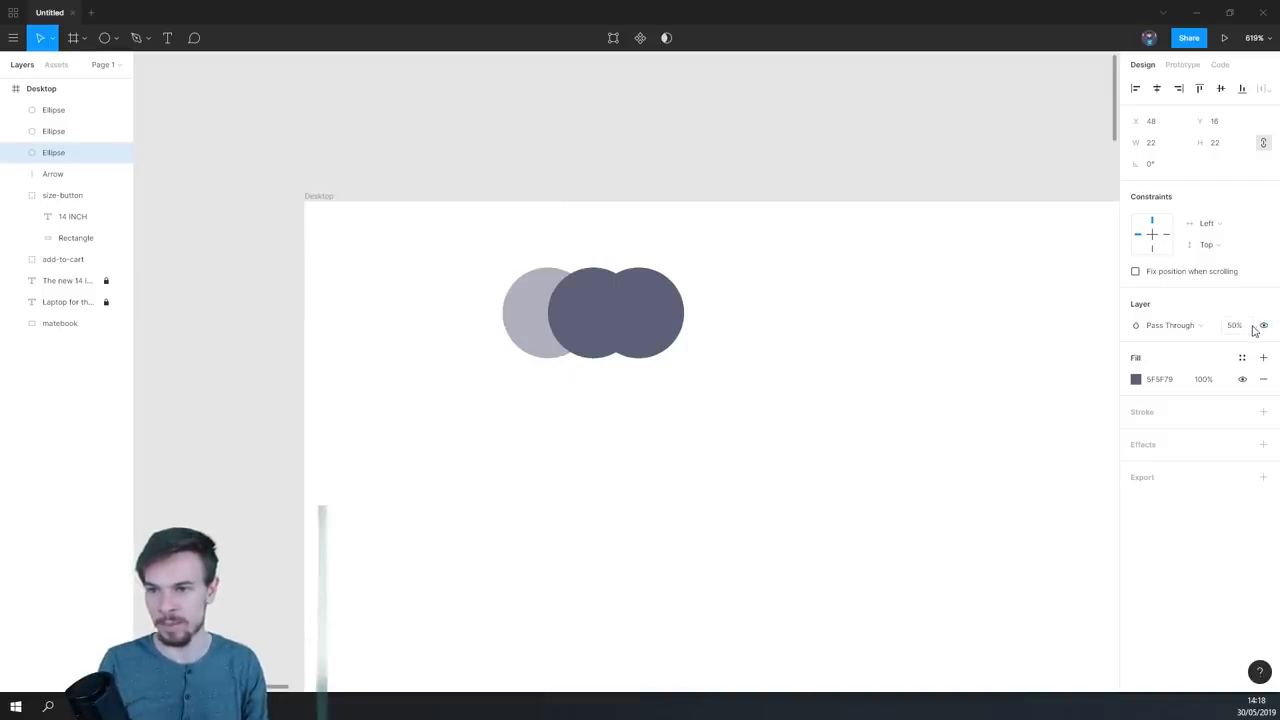
pyautogui.moveTo(1254, 325); pyautogui.dragTo(1139, 327)
pyautogui.click(1231, 327)
pyautogui.write('50')
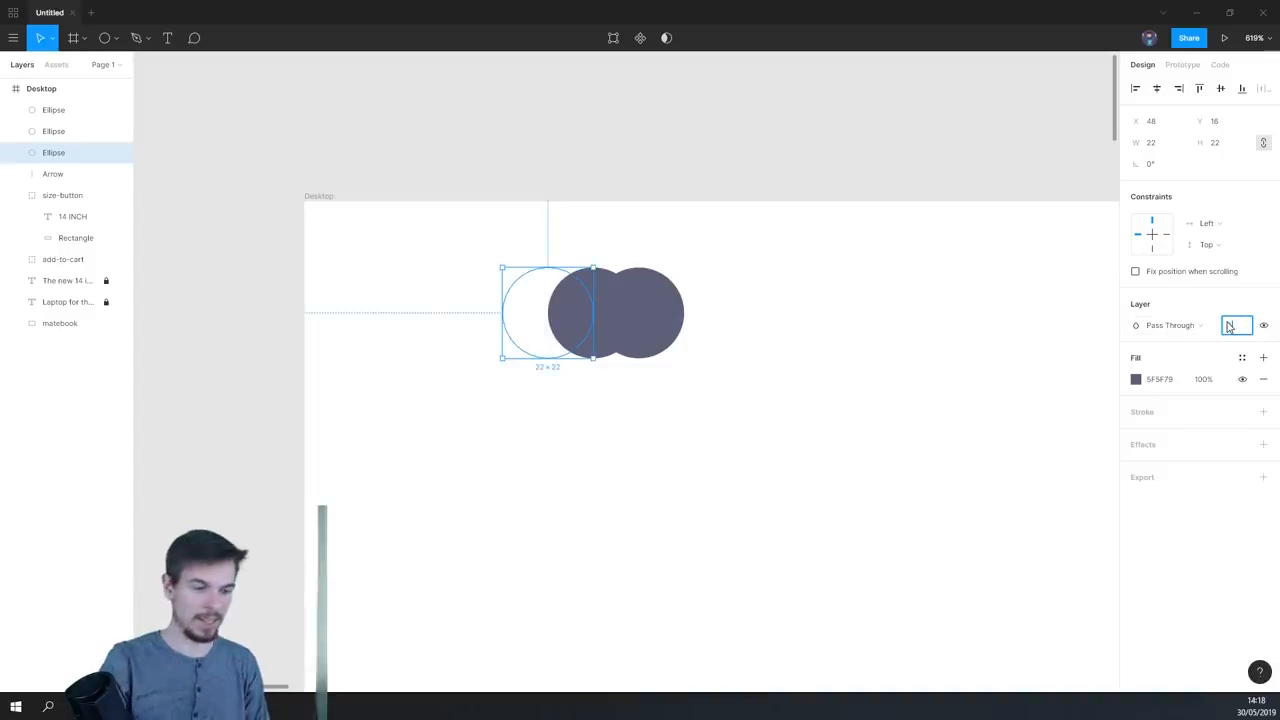
pyautogui.press('Return')
# - Set the layer opacity of the rightmost and middle circles to 50%, and deselect them
pyautogui.click(645, 288)
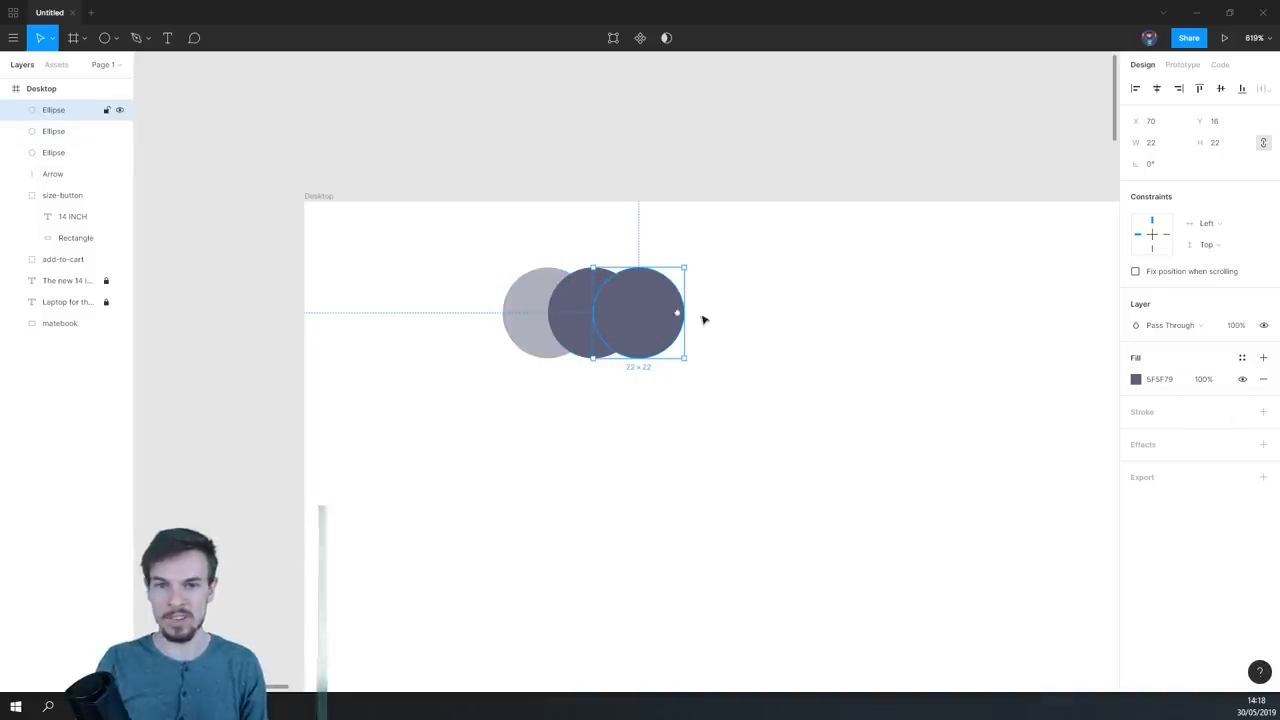
pyautogui.click(1244, 326)
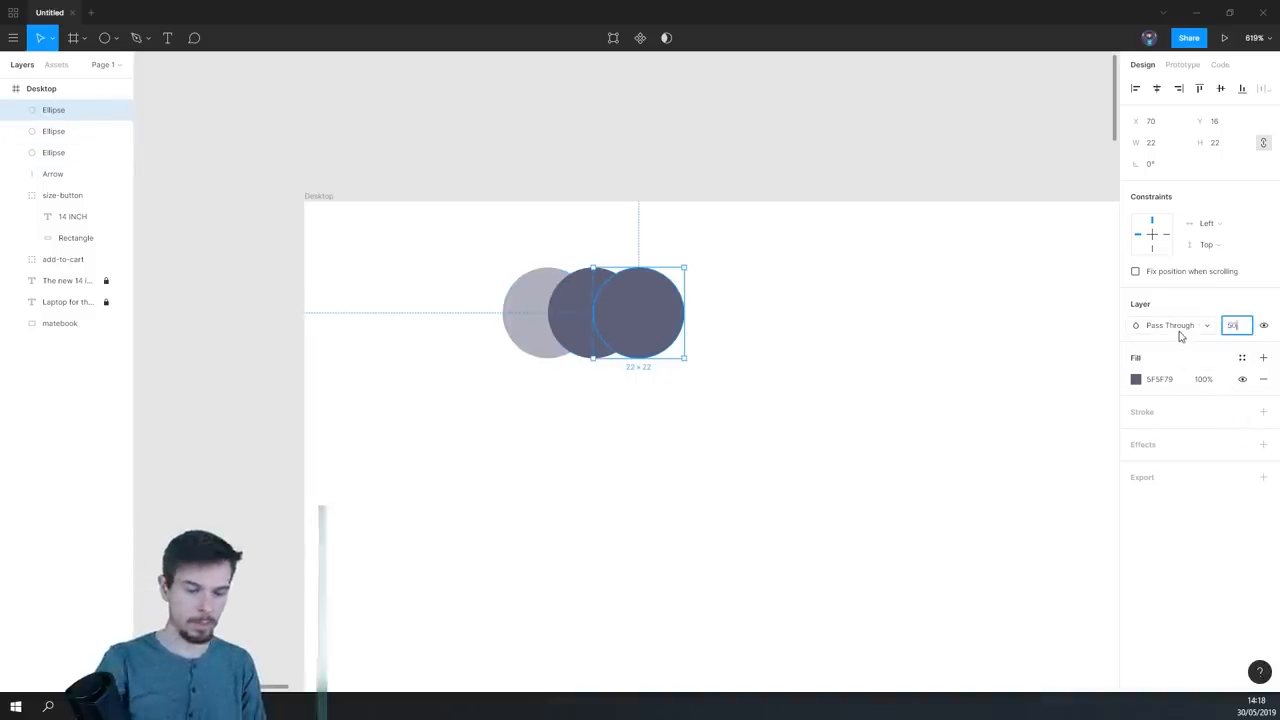
pyautogui.click(591, 277)
pyautogui.click(1237, 328)
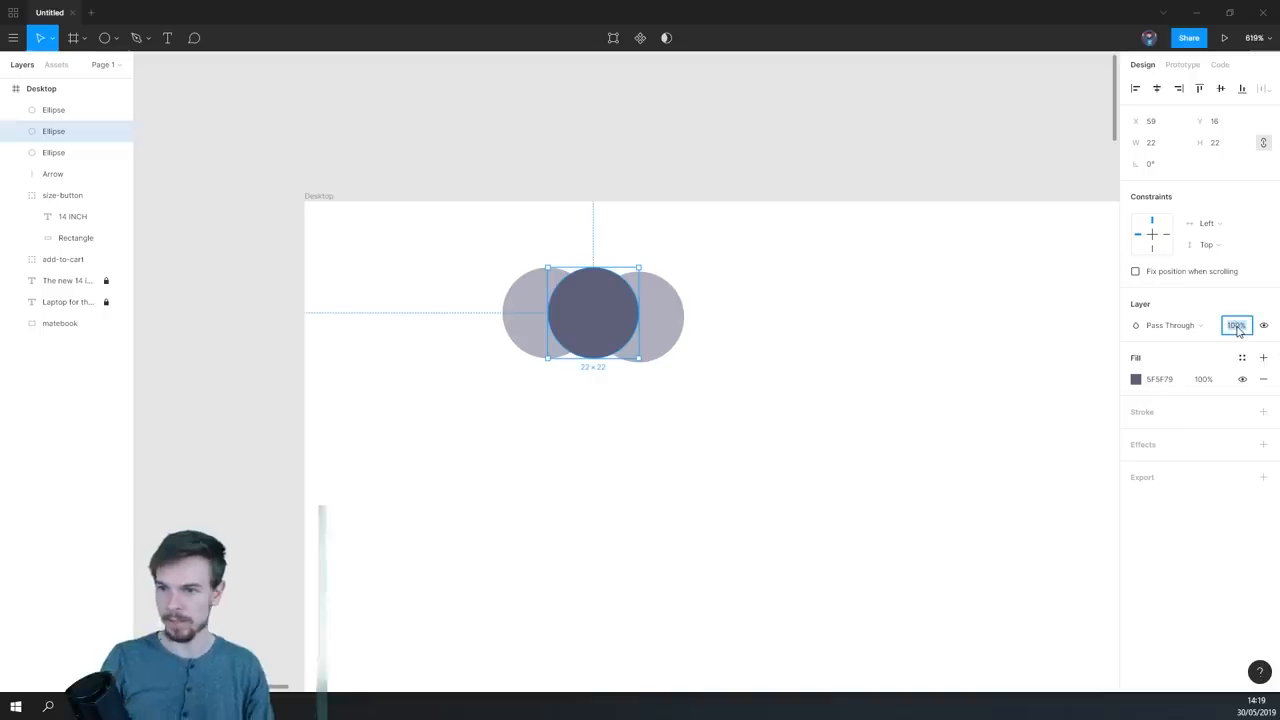
pyautogui.press('Return')
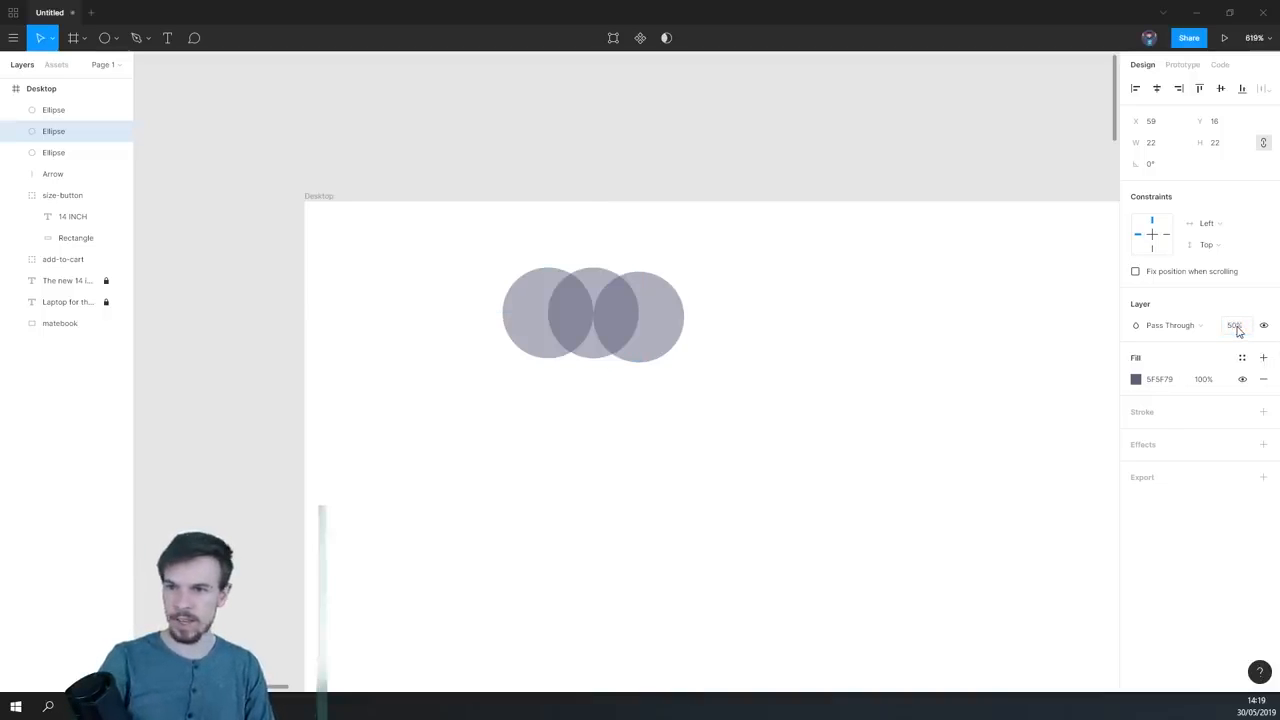
pyautogui.click(726, 430)
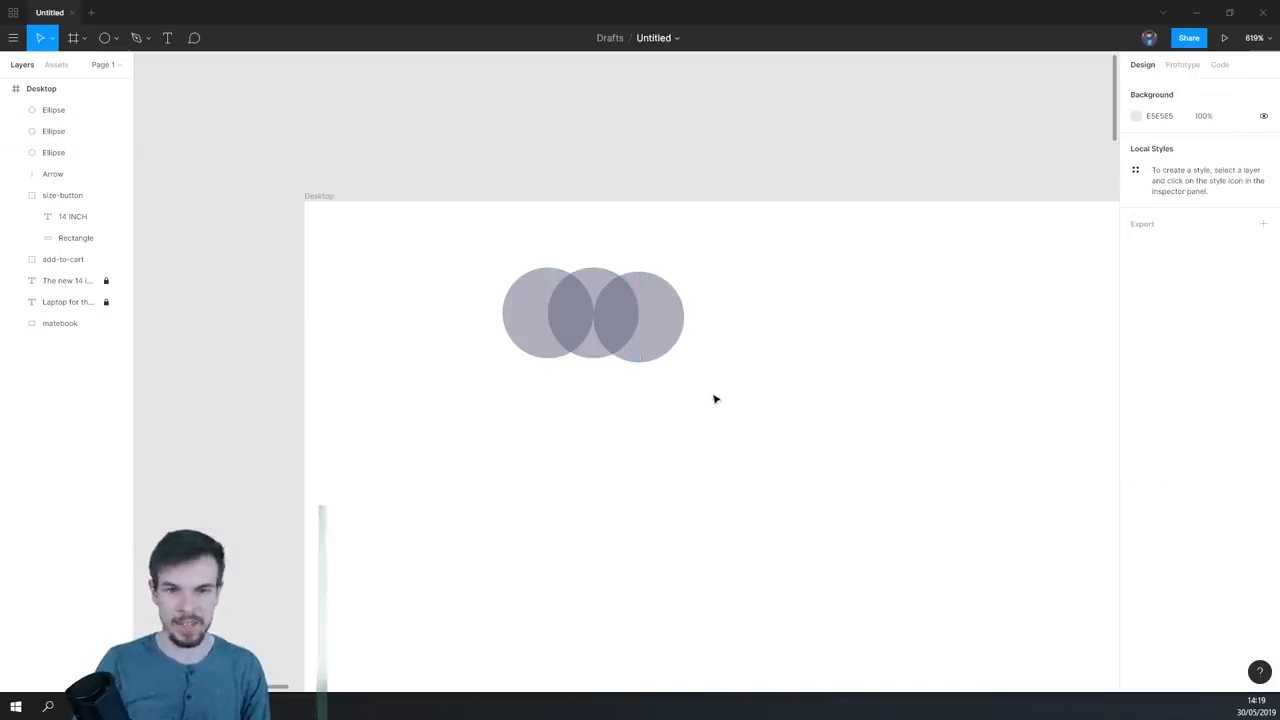
# - Move the rightmost circle up to Y 16 so it lines up with the other two circles
pyautogui.scroll(-10, 714, 397)
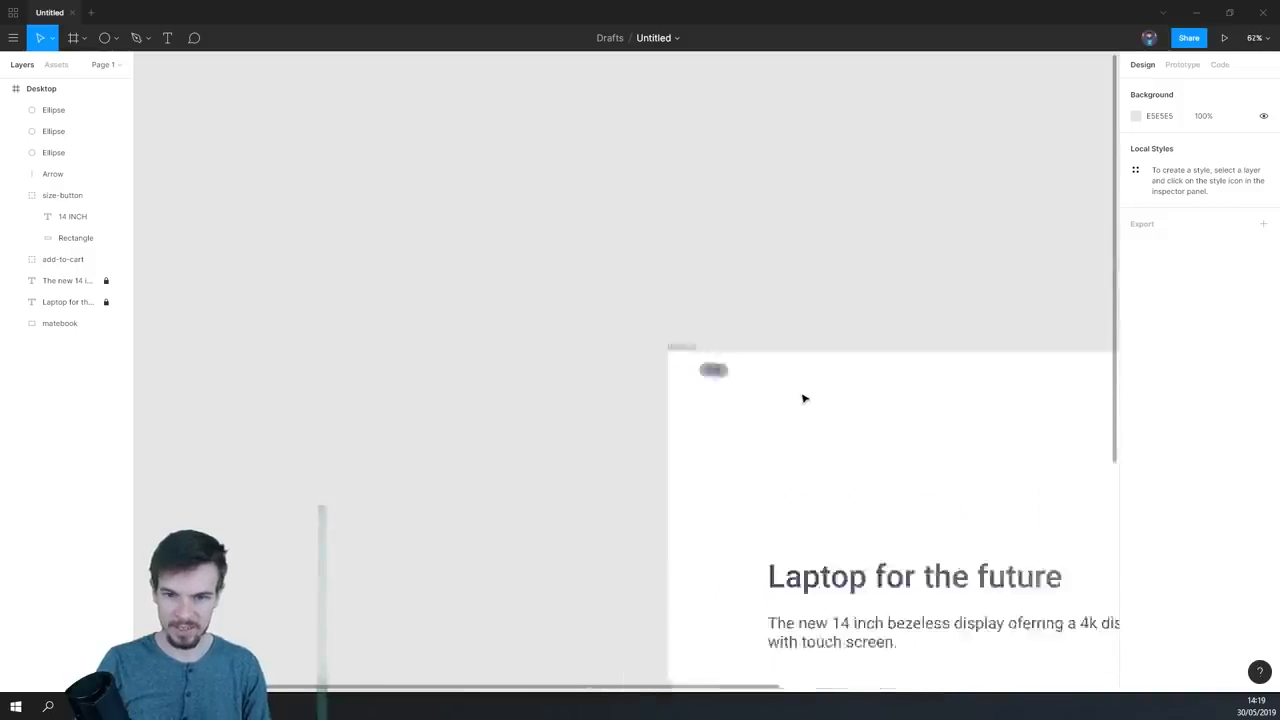
pyautogui.scroll(10, 803, 397)
pyautogui.click(597, 343)
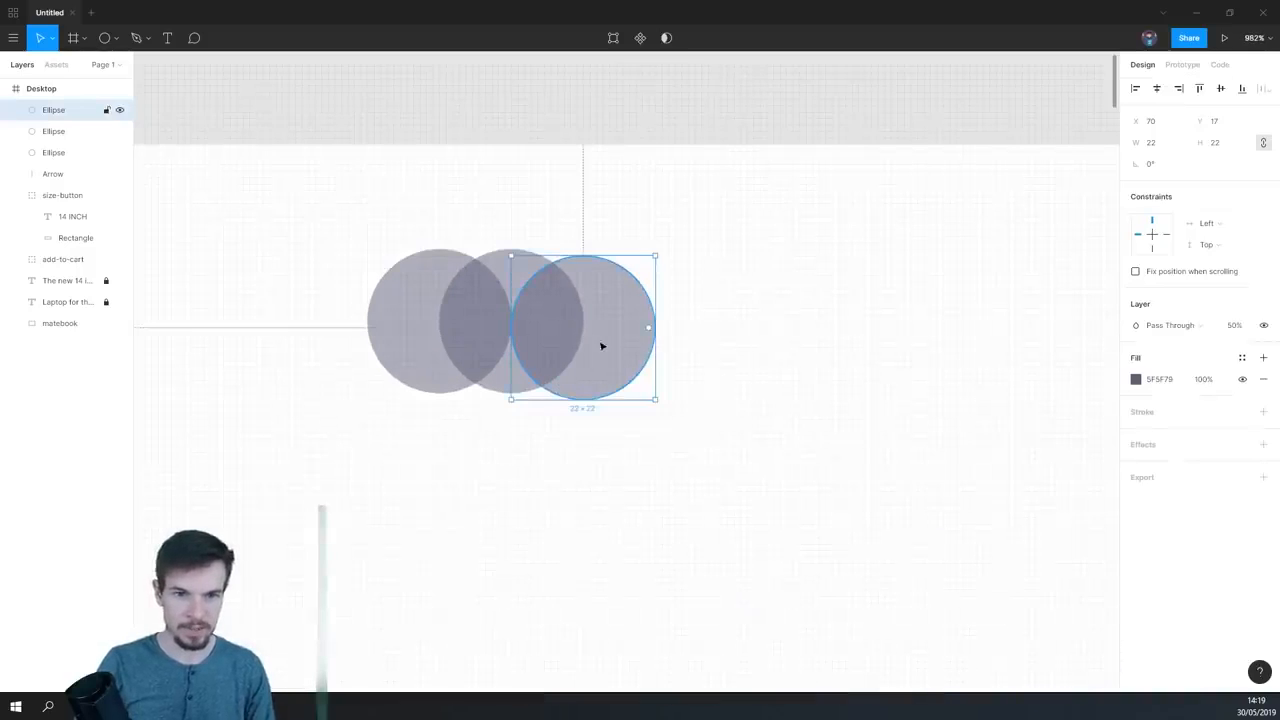
pyautogui.click(409, 324)
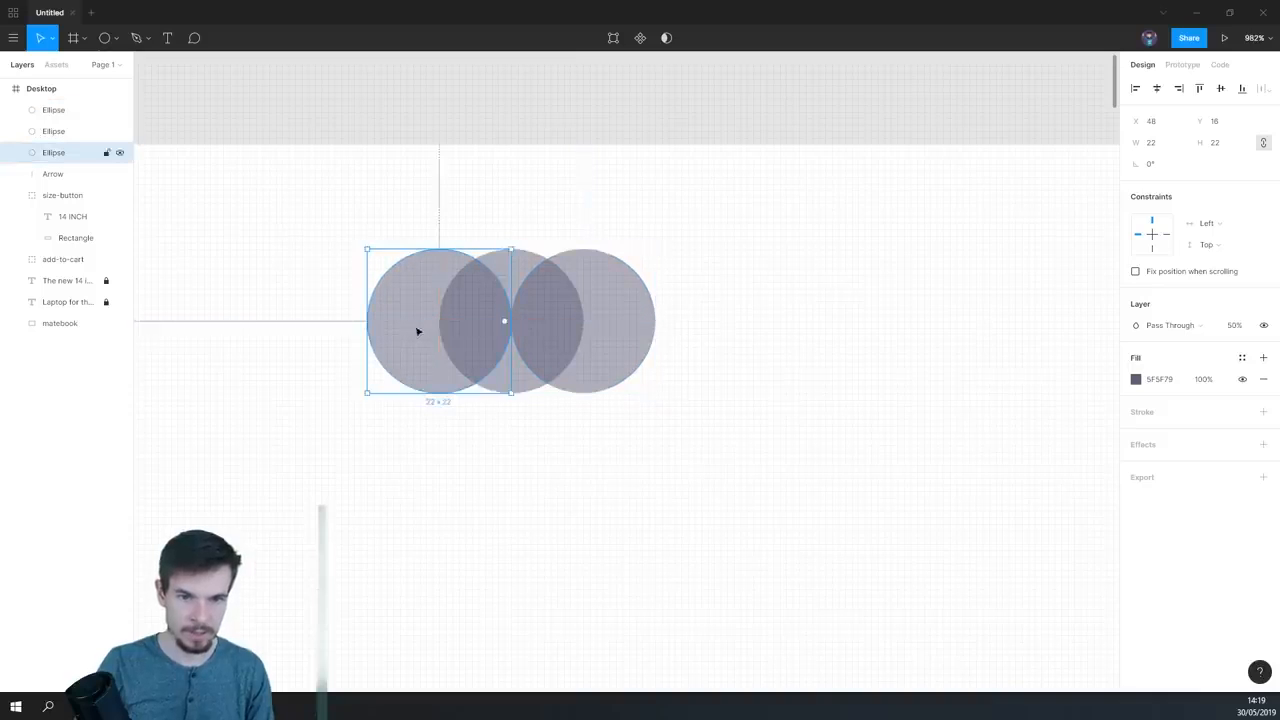
pyautogui.click(603, 409)
# - Group the three overlapping circles and rename the group as Logo
pyautogui.scroll(-2, 606, 399)
pyautogui.moveTo(708, 224); pyautogui.dragTo(403, 423)
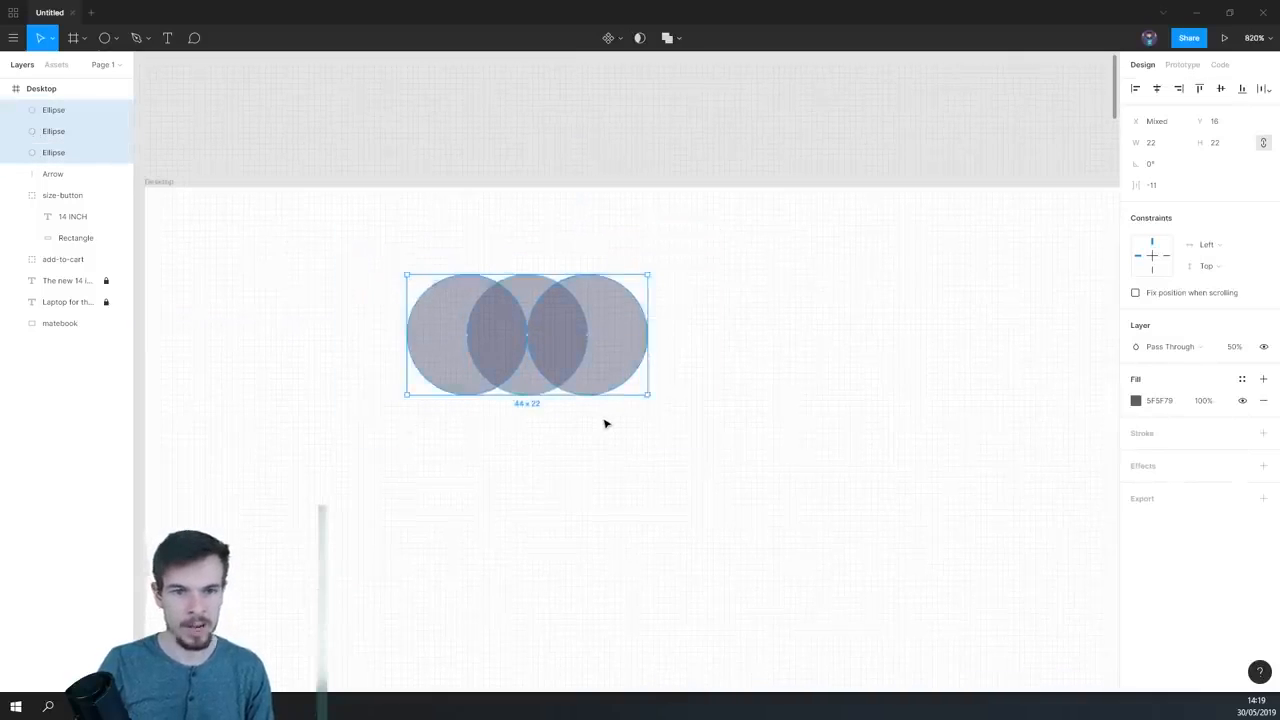
pyautogui.scroll(-5, 604, 423)
pyautogui.hotkey('ctrl', 'g')
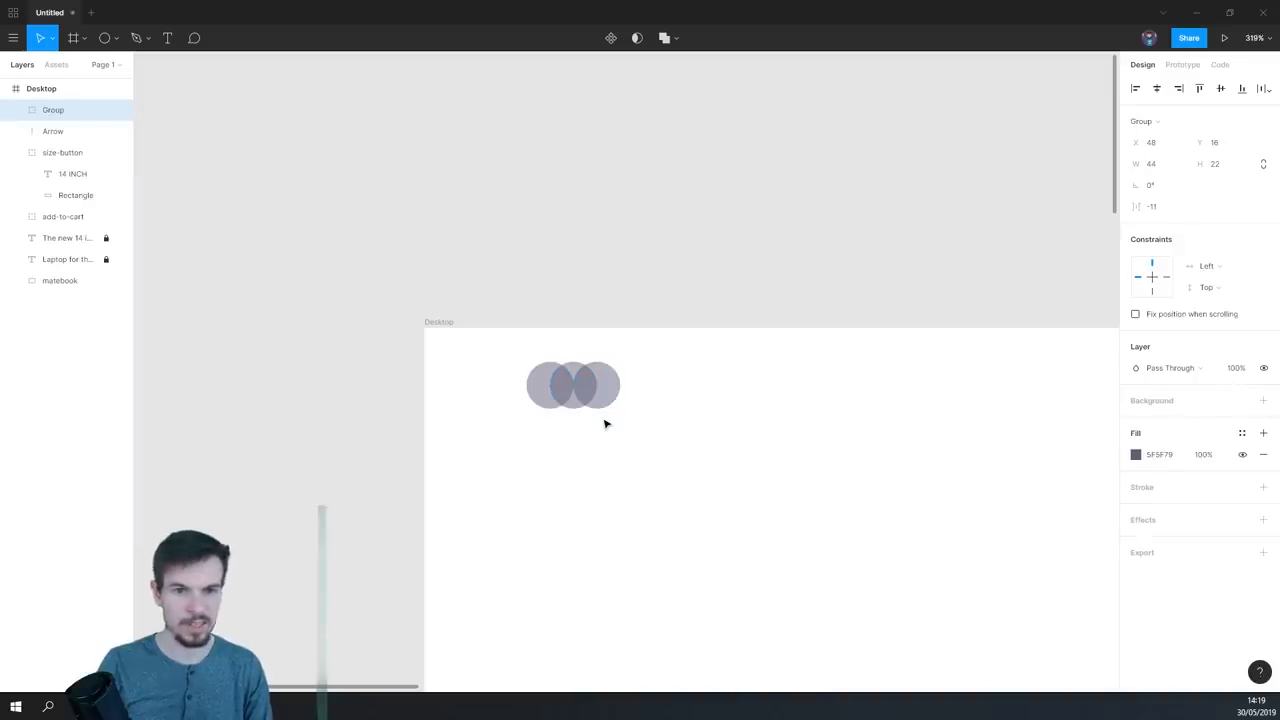
pyautogui.doubleClick(63, 114)
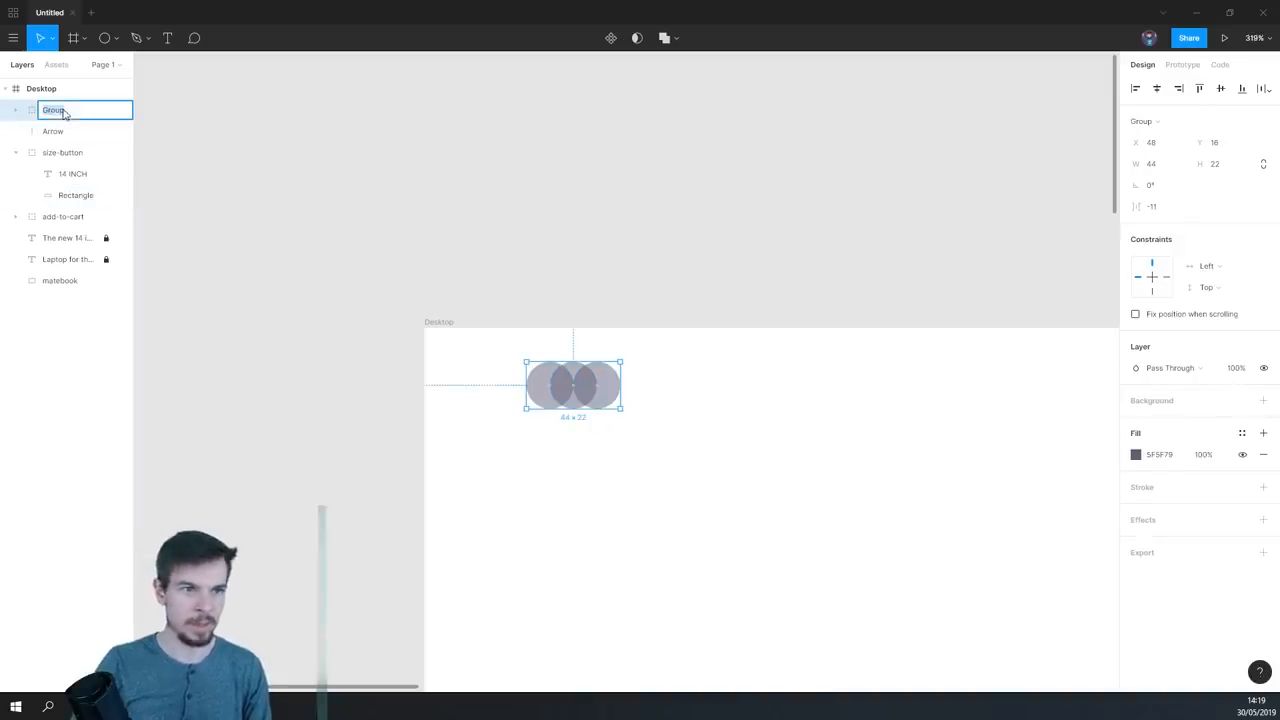
pyautogui.write('Logo')
pyautogui.press('Return')
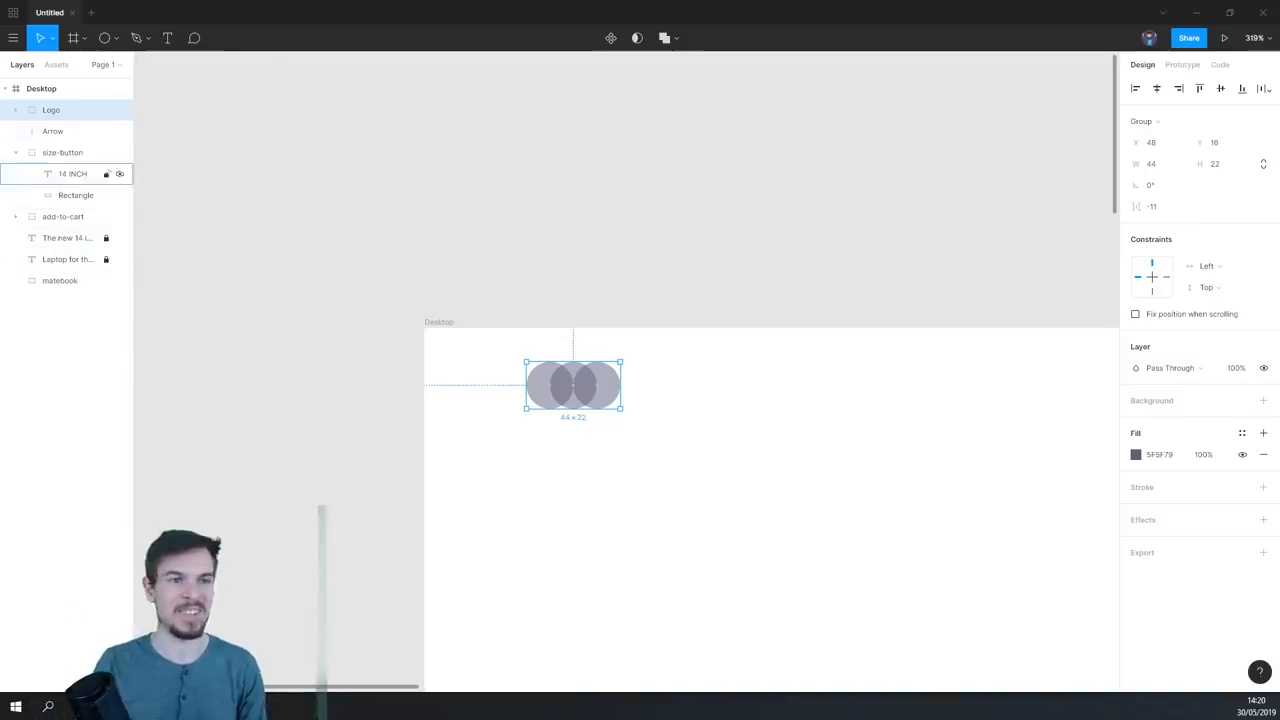
pyautogui.click(16, 153)
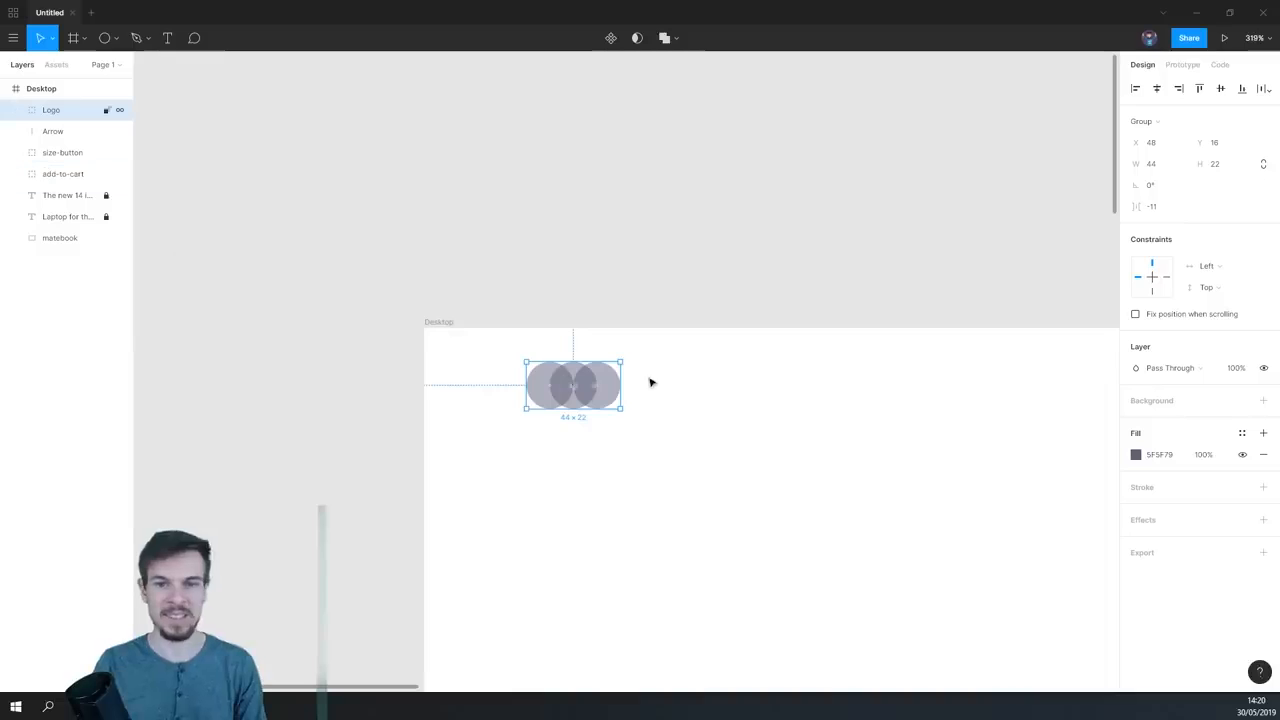
# - Add the text "Three Dots" just right of the circle logo and group both as full-logo
pyautogui.scroll(10, 650, 382)
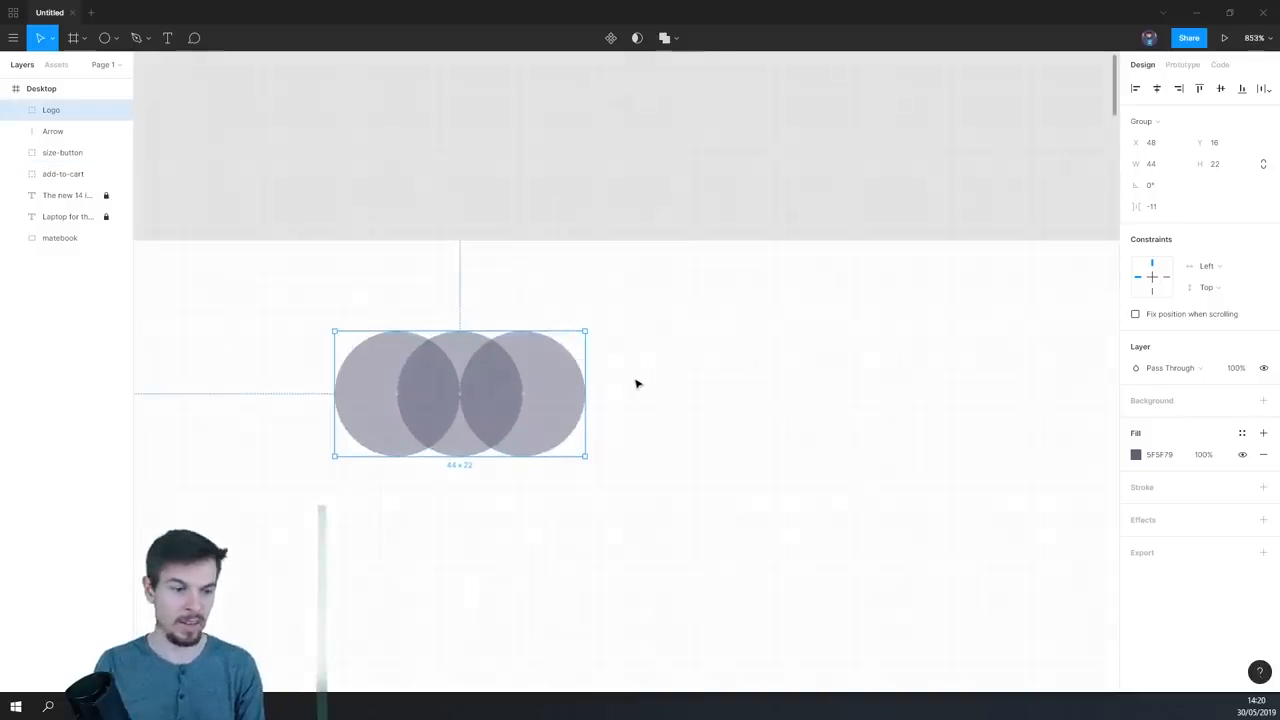
pyautogui.moveTo(568, 415); pyautogui.dragTo(494, 390)
pyautogui.scroll(-7, 503, 389)
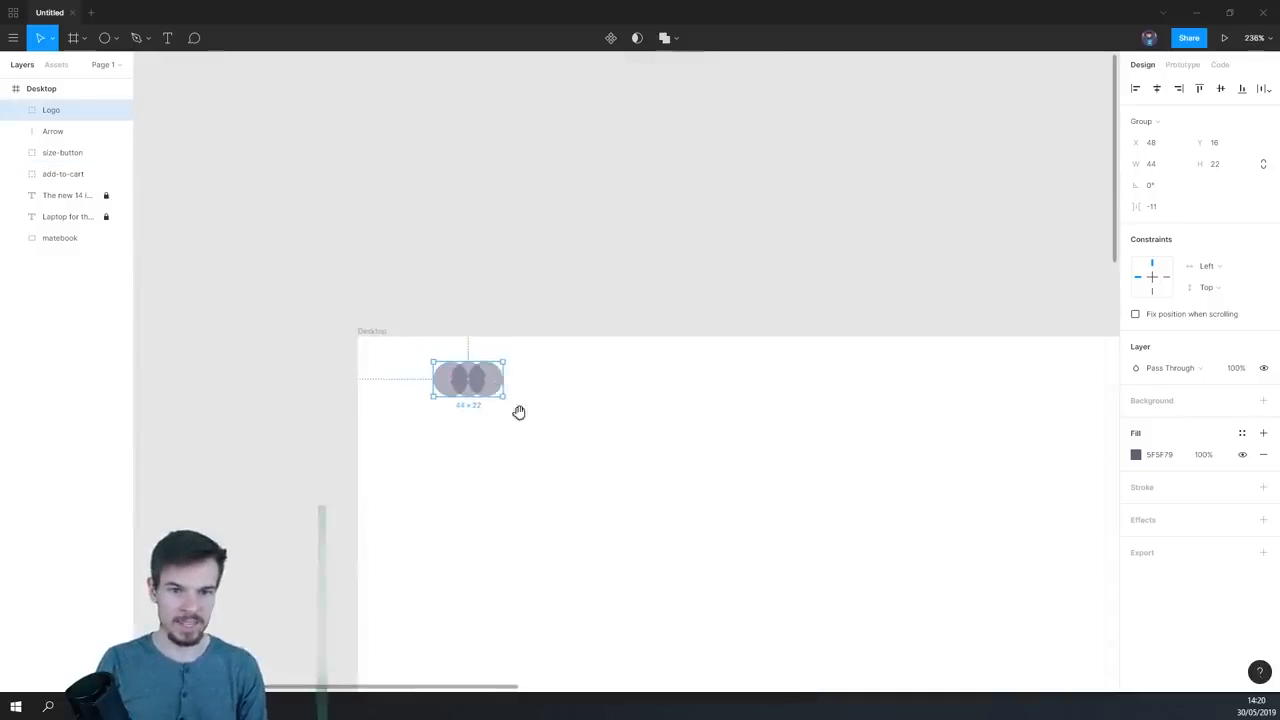
pyautogui.scroll(2, 510, 405)
pyautogui.click(167, 38)
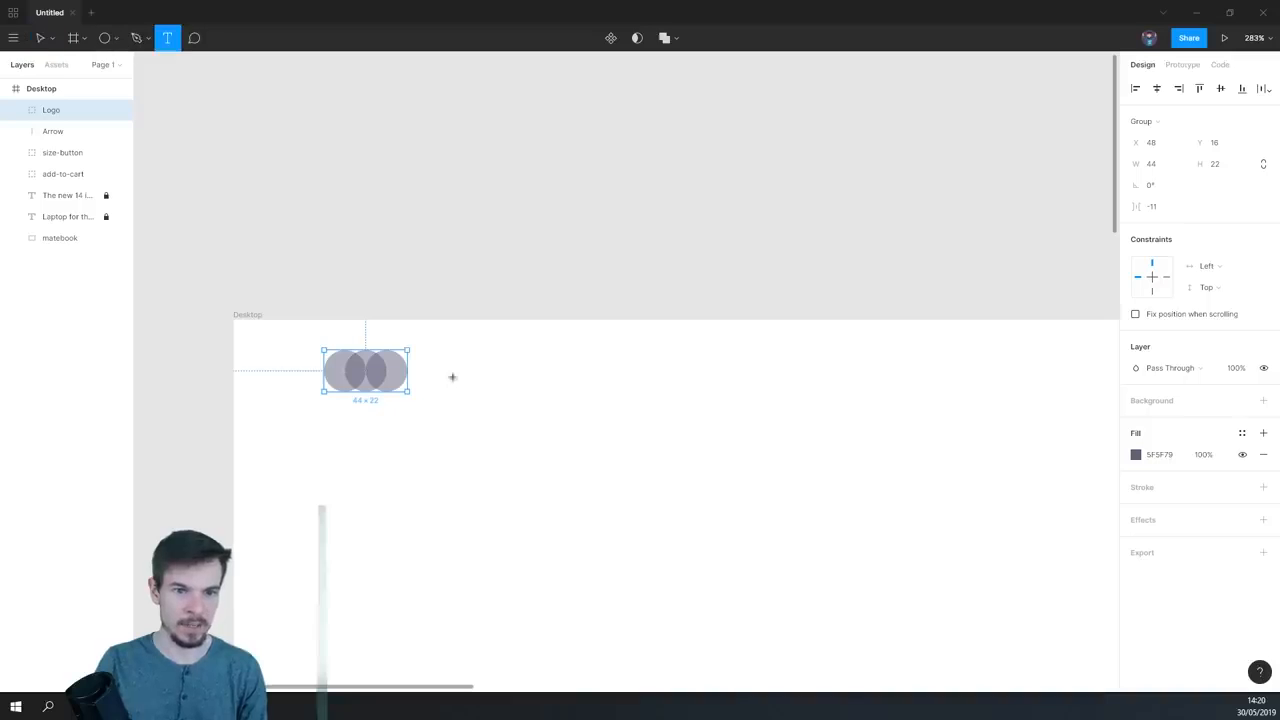
pyautogui.scroll(6, 427, 367)
pyautogui.moveTo(408, 348); pyautogui.dragTo(557, 407)
pyautogui.write('Three Dots')
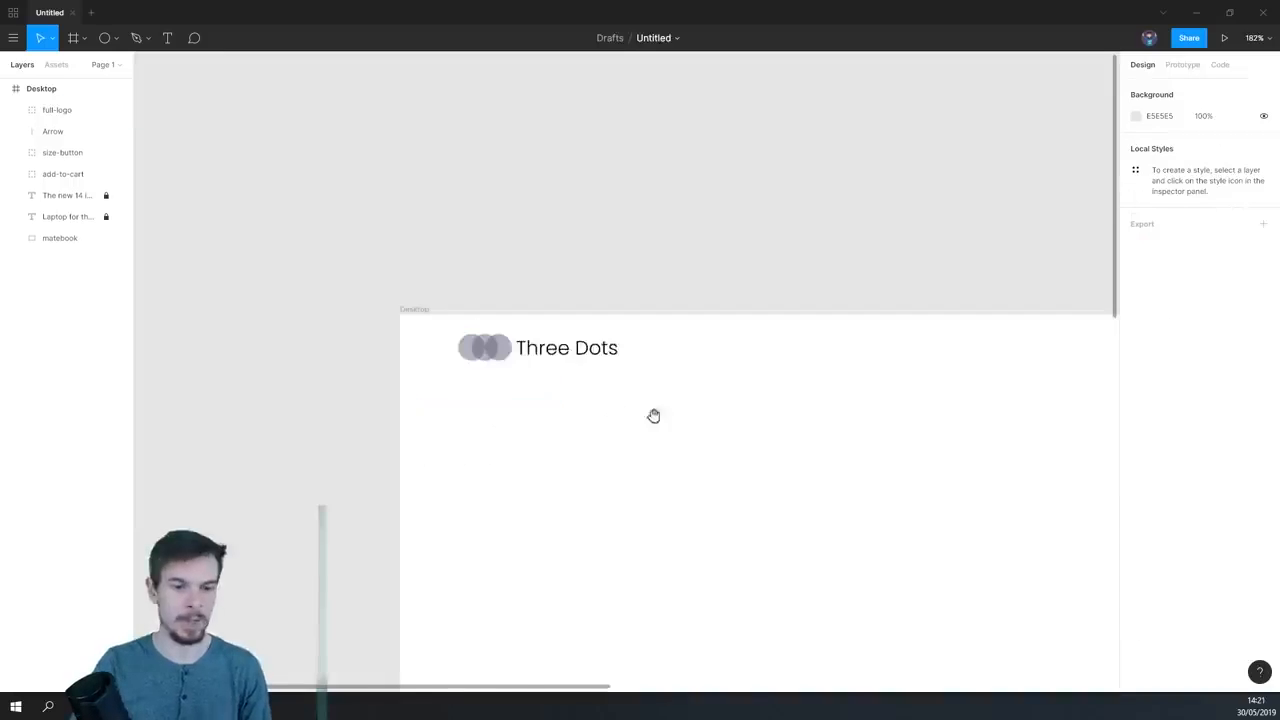
pyautogui.moveTo(653, 415); pyautogui.dragTo(415, 385)
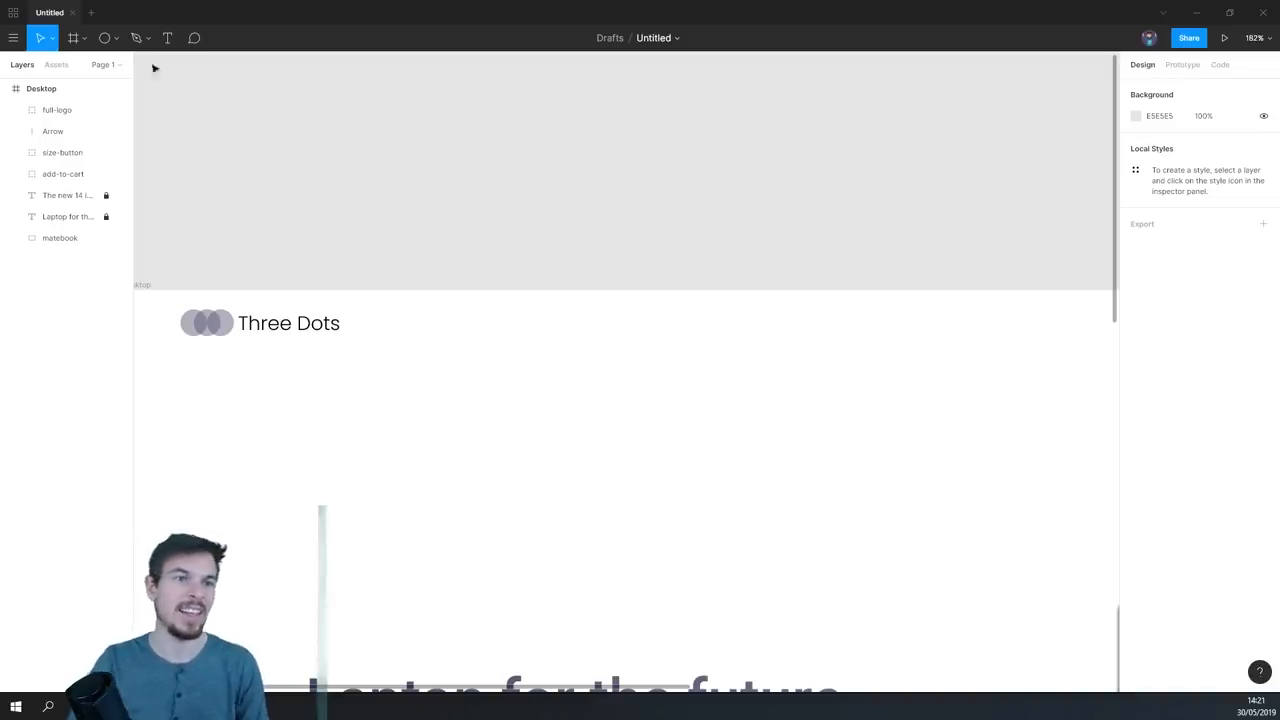
# - Add a text box about 103 × 27 to the right of the full logo, reading "Specs"
pyautogui.press('t')
pyautogui.moveTo(420, 308); pyautogui.dragTo(546, 341)
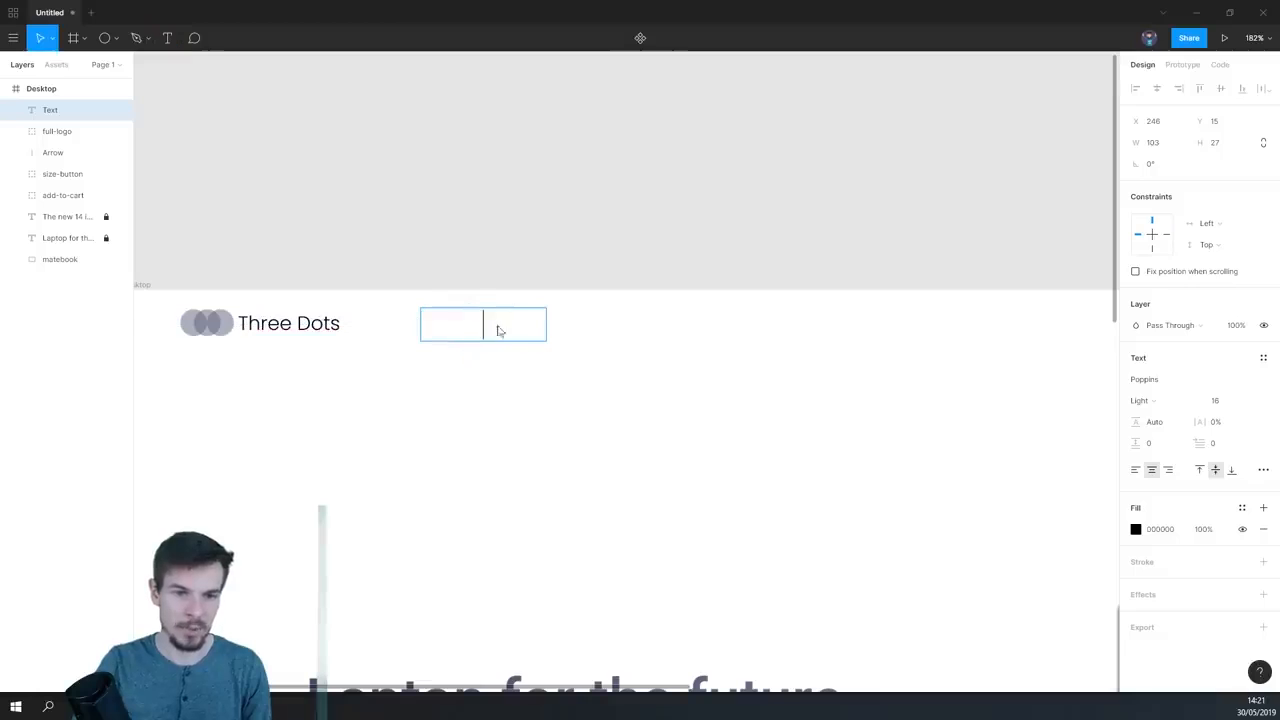
pyautogui.write('Specs')
pyautogui.press('BackSpace')
pyautogui.write('s')
pyautogui.click(572, 366)
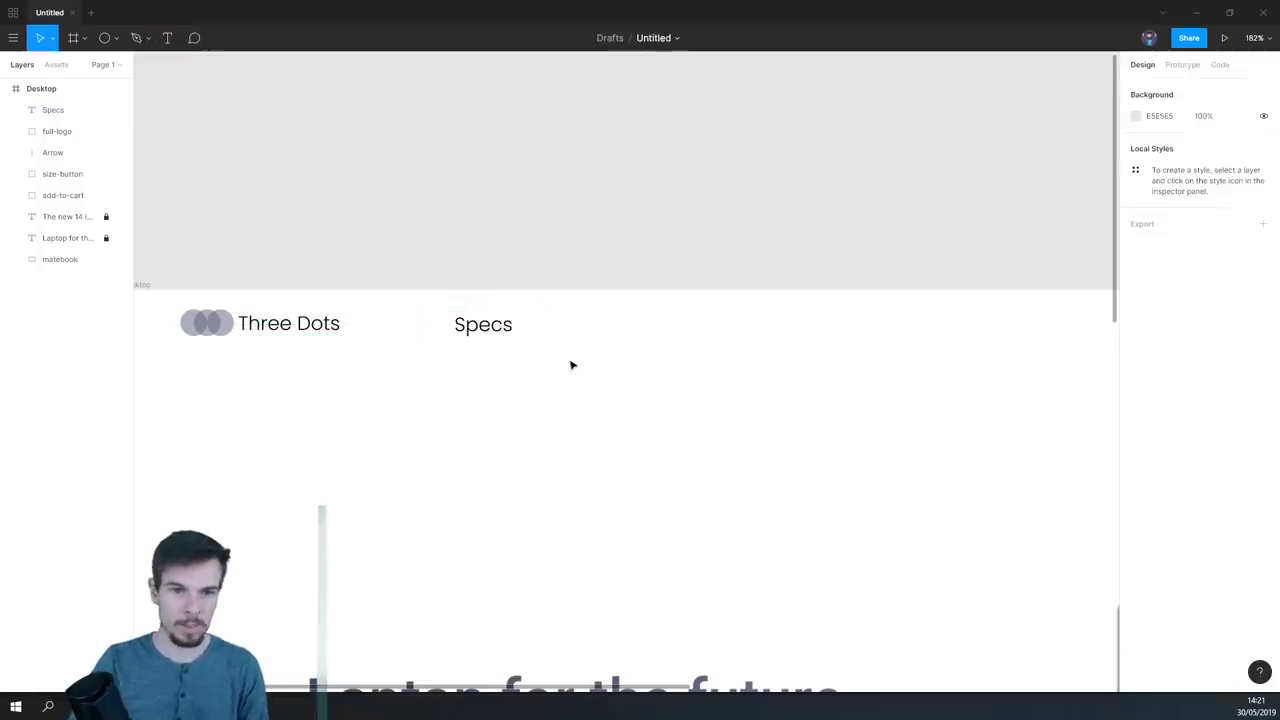
# - Set the font size of the "Specs" text to 18 and deselect it
pyautogui.click(482, 326)
pyautogui.click(1243, 412)
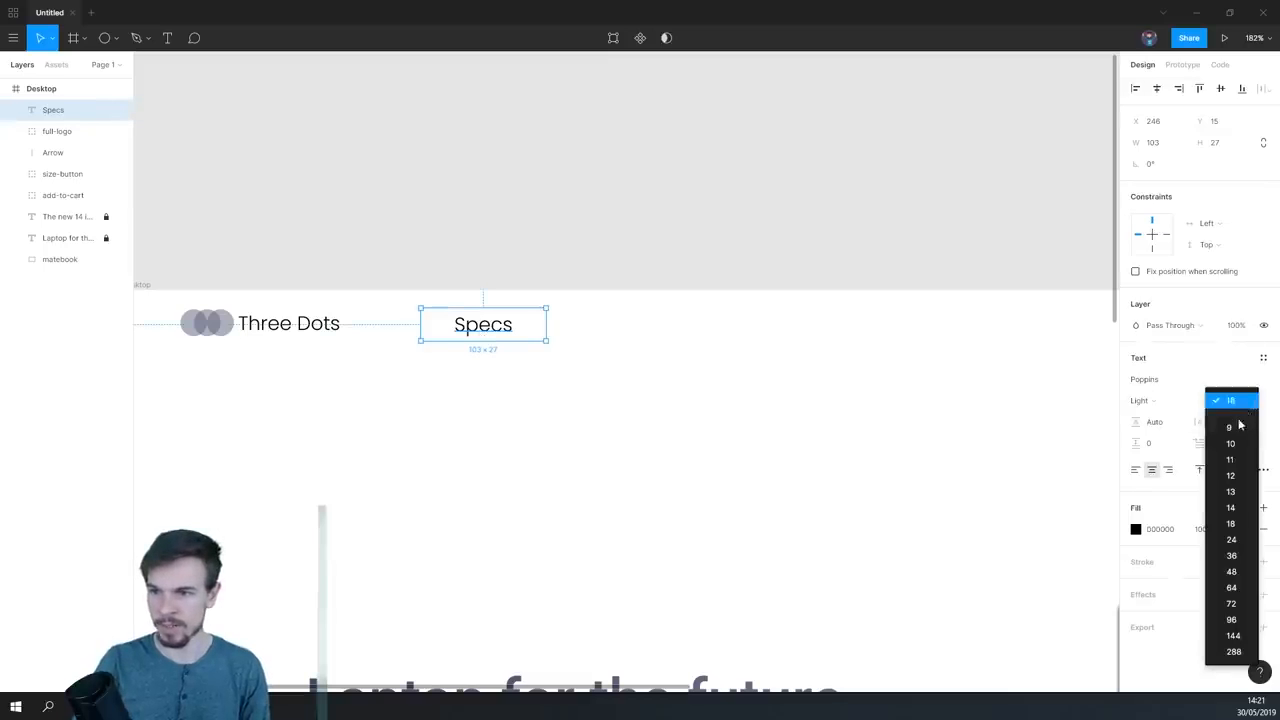
pyautogui.click(606, 362)
pyautogui.click(1222, 400)
pyautogui.press('Return')
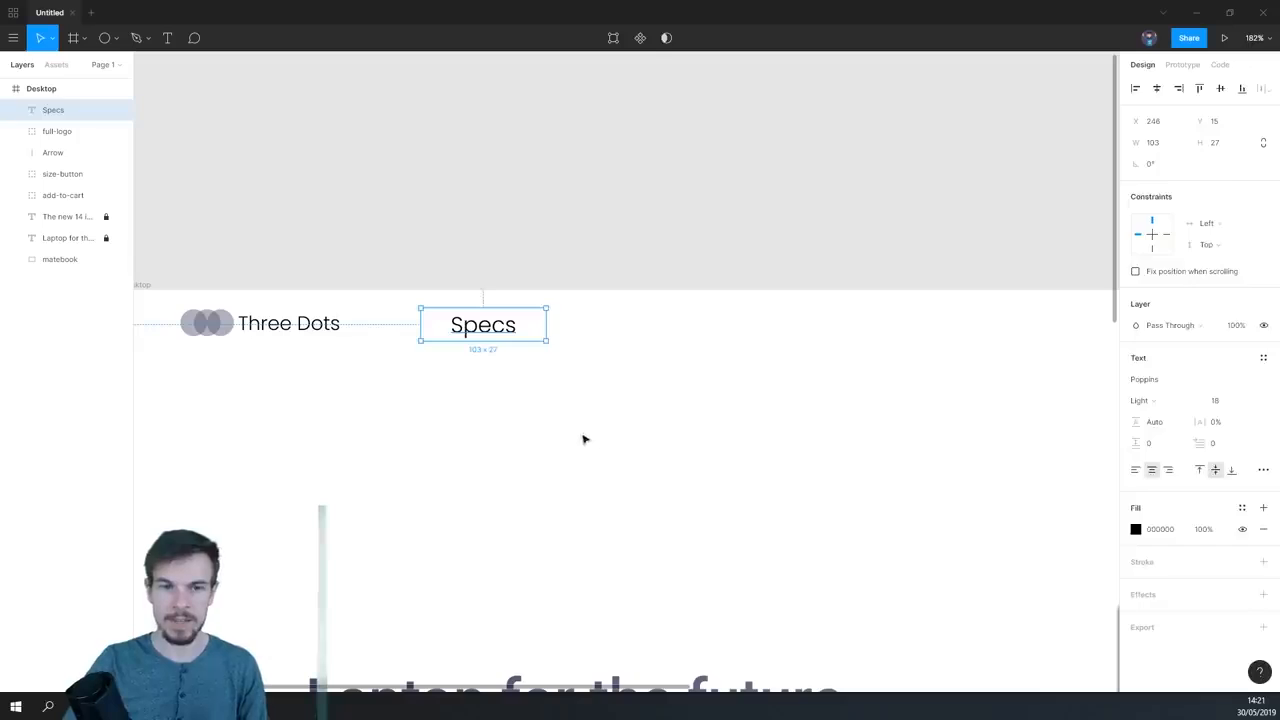
pyautogui.click(586, 437)
# - Duplicate the "Specs" text twice to its right, forming a row of three navigation items
pyautogui.click(489, 331)
pyautogui.moveTo(477, 331); pyautogui.dragTo(606, 334)
pyautogui.moveTo(509, 329); pyautogui.dragTo(771, 334)
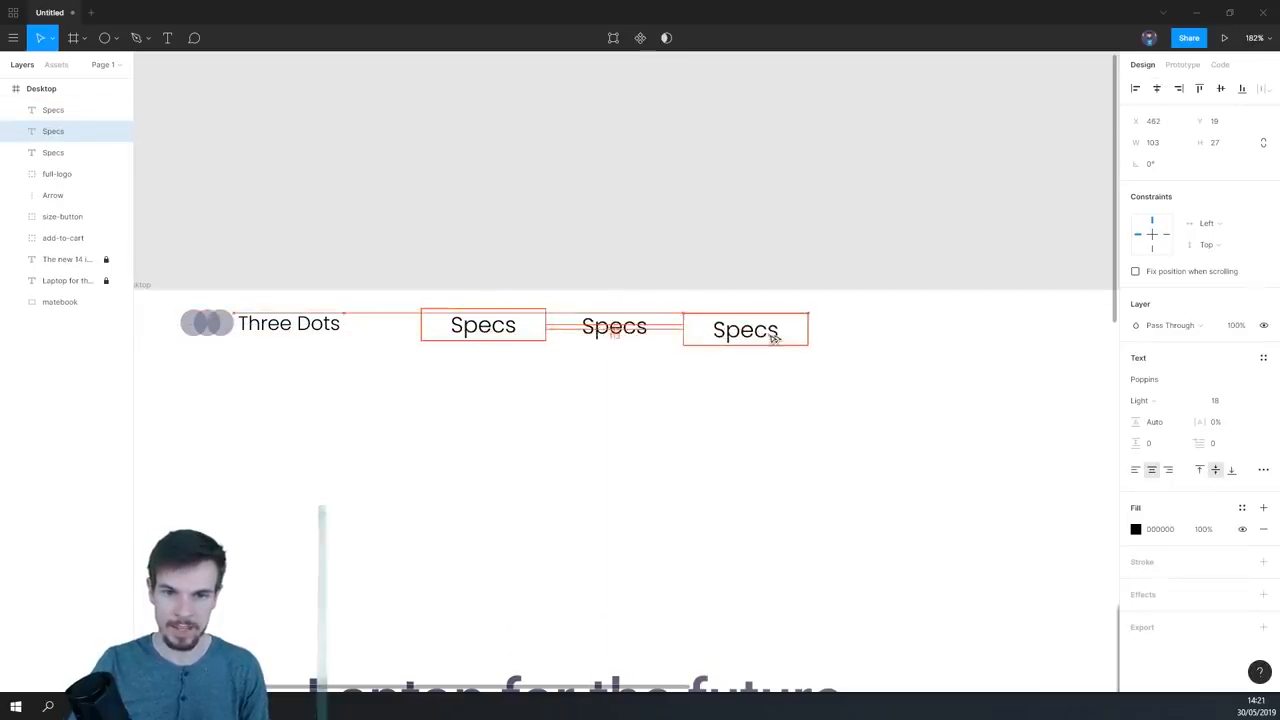
# - Change the second navigation item's text to "Products" and the third's to "Contact"
pyautogui.doubleClick(614, 329)
pyautogui.write('Products')
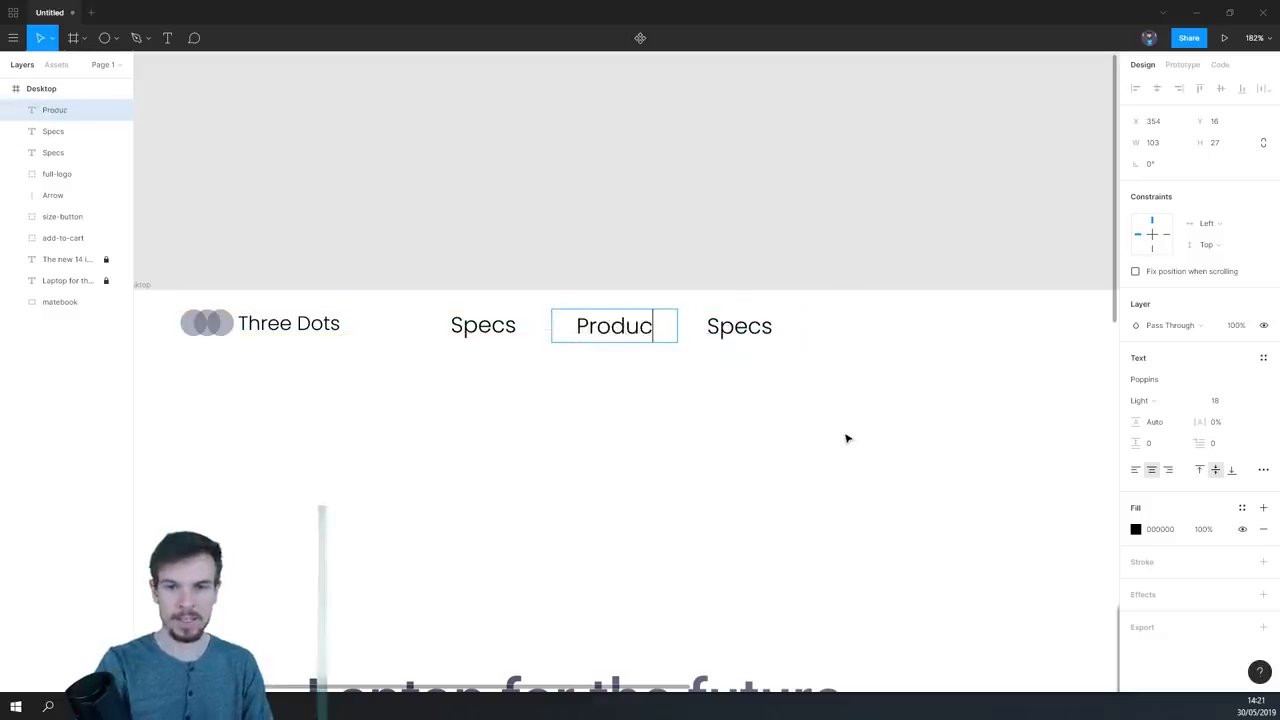
pyautogui.press('Escape')
pyautogui.click(747, 338)
pyautogui.doubleClick(764, 337)
pyautogui.write('Contact')
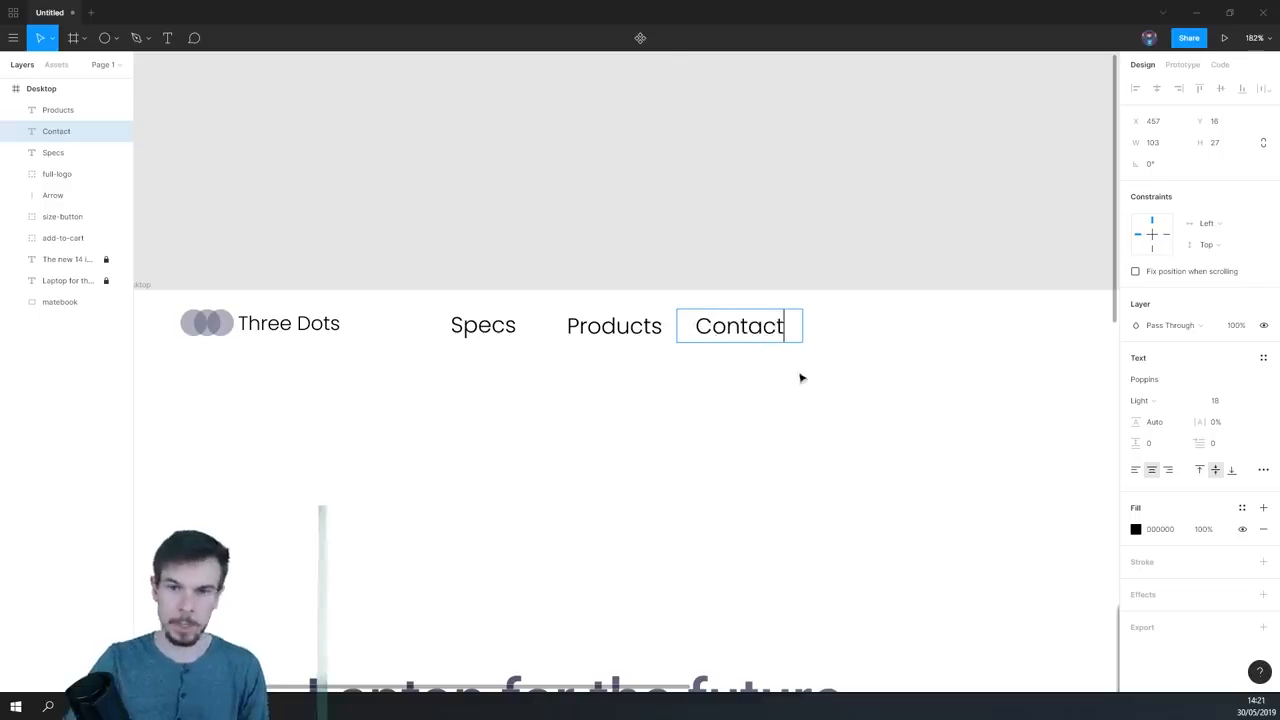
pyautogui.click(783, 398)
# - Add a layout grid to the Landing Page frame and configure it as 12 columns
pyautogui.scroll(-5, 833, 489)
pyautogui.moveTo(806, 489); pyautogui.dragTo(603, 326)
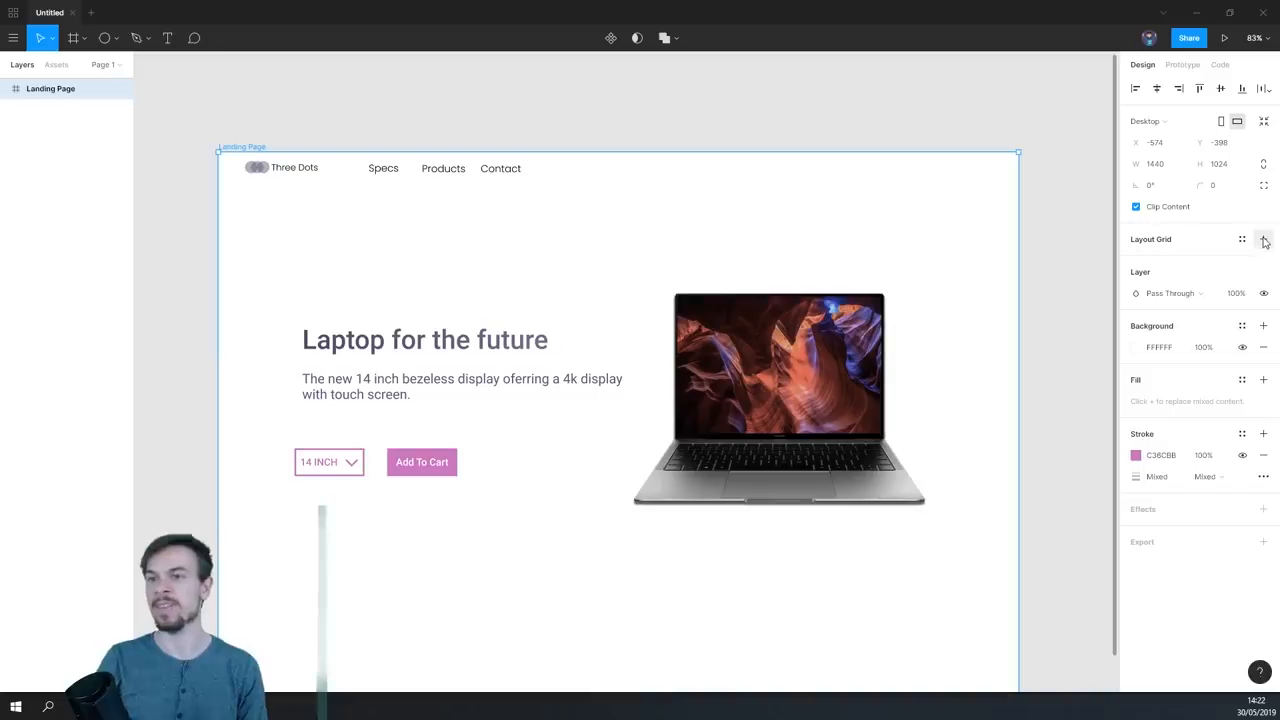
pyautogui.click(1263, 239)
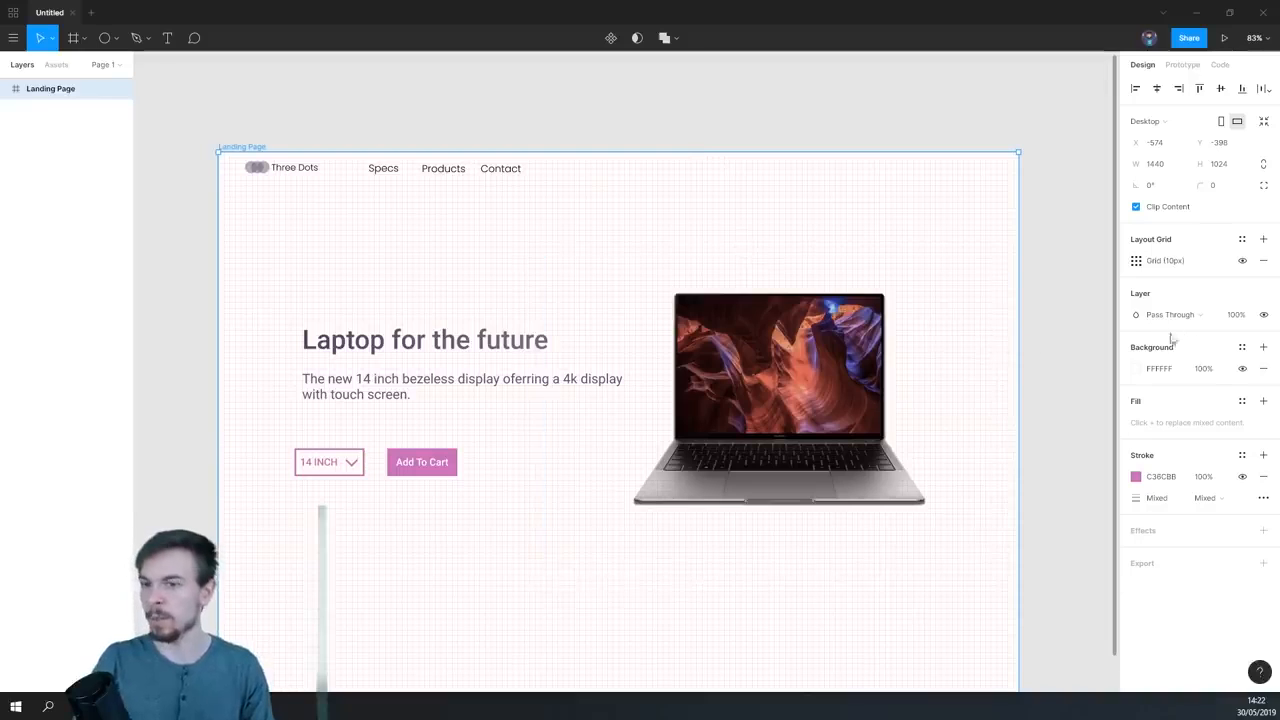
pyautogui.click(1137, 260)
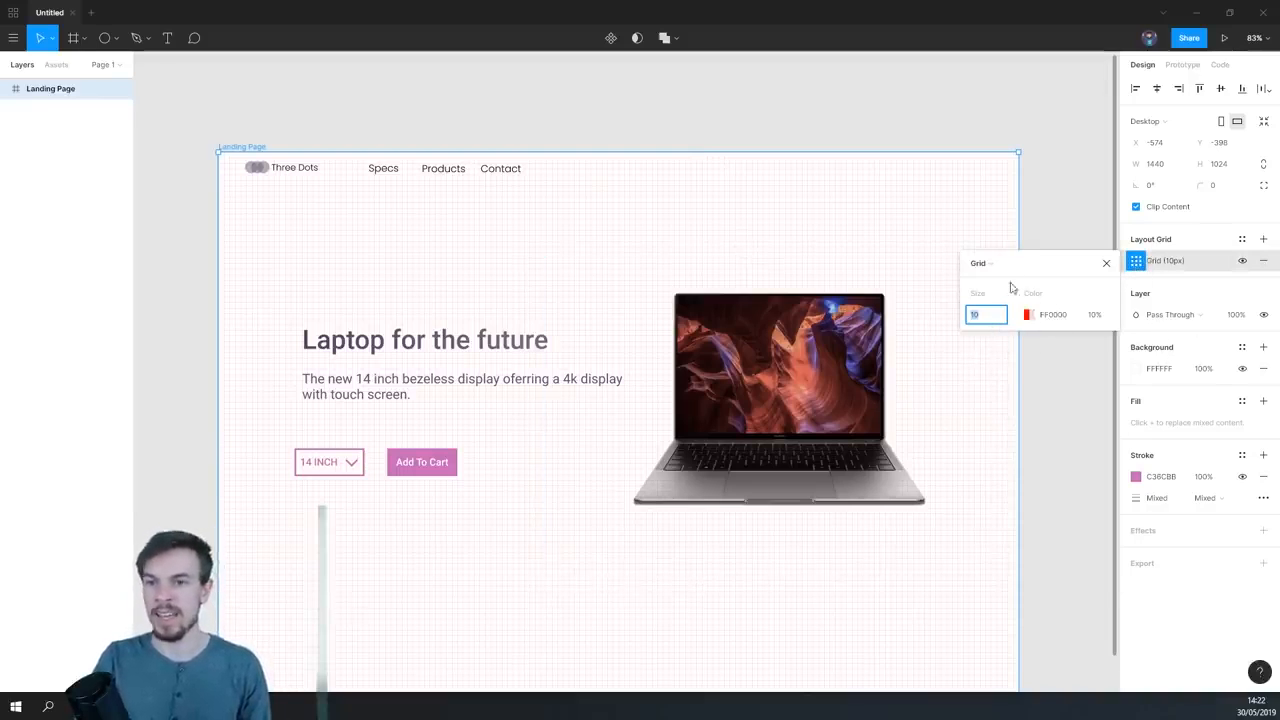
pyautogui.click(980, 263)
pyautogui.click(1000, 277)
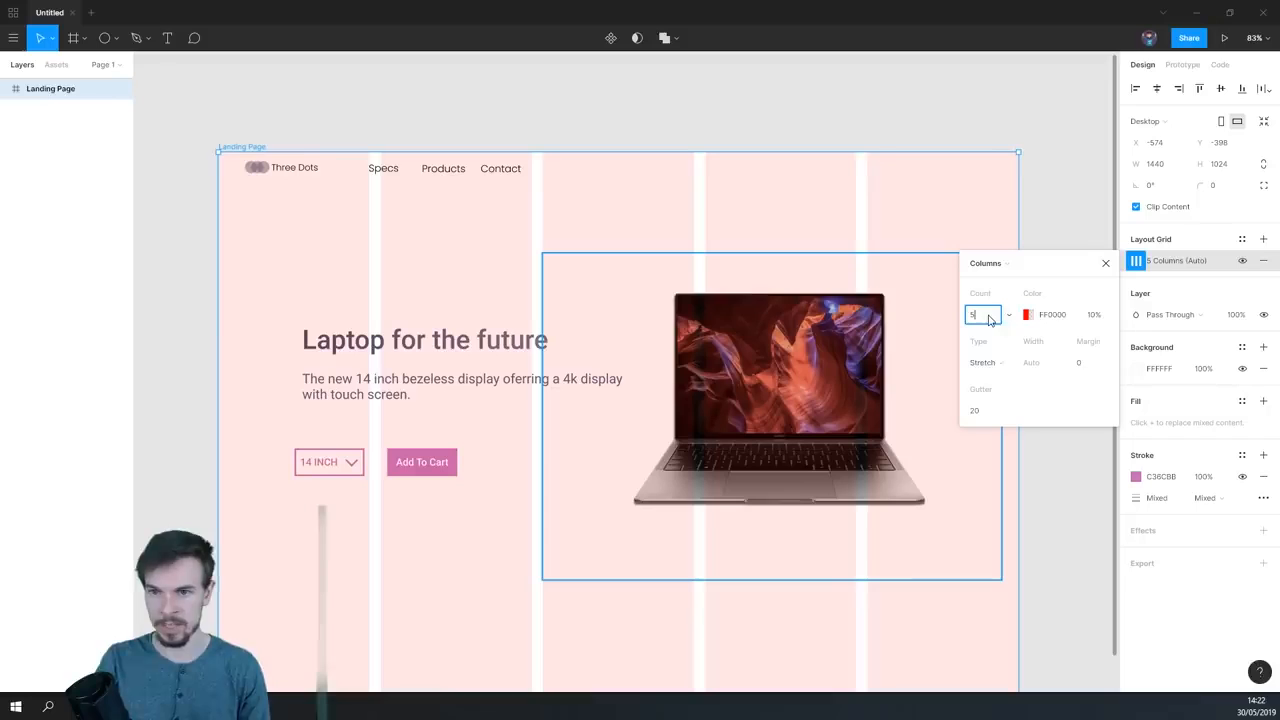
pyautogui.write('12')
pyautogui.press('Return')
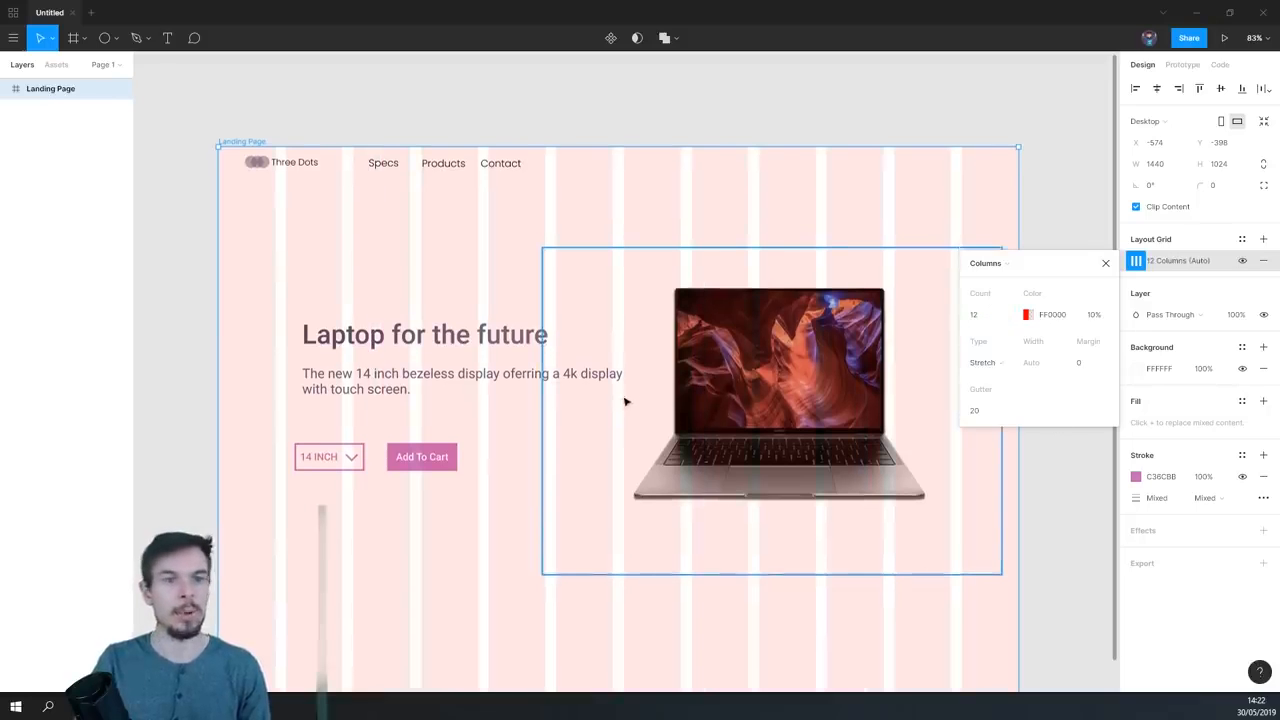
# - Set the column grid's margin to 100
pyautogui.keyDown('ctrl'); pyautogui.scroll(-2, 625, 380); pyautogui.keyUp('ctrl')
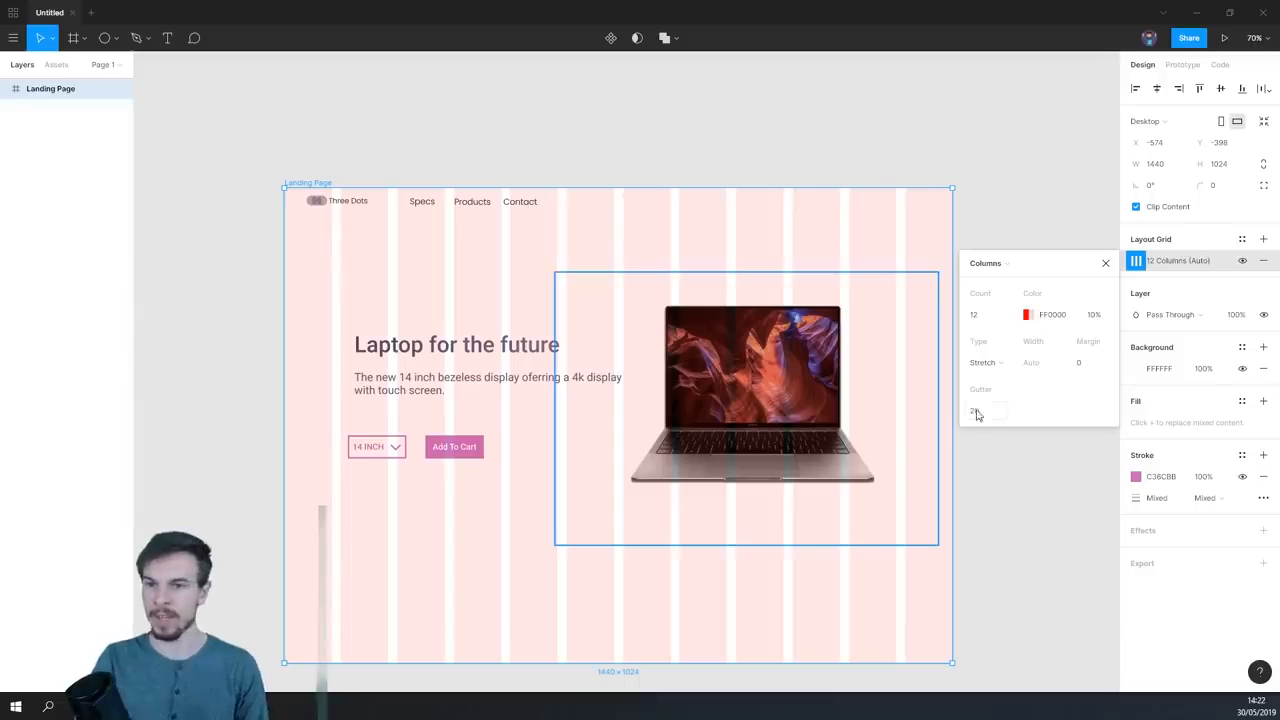
pyautogui.click(1079, 364)
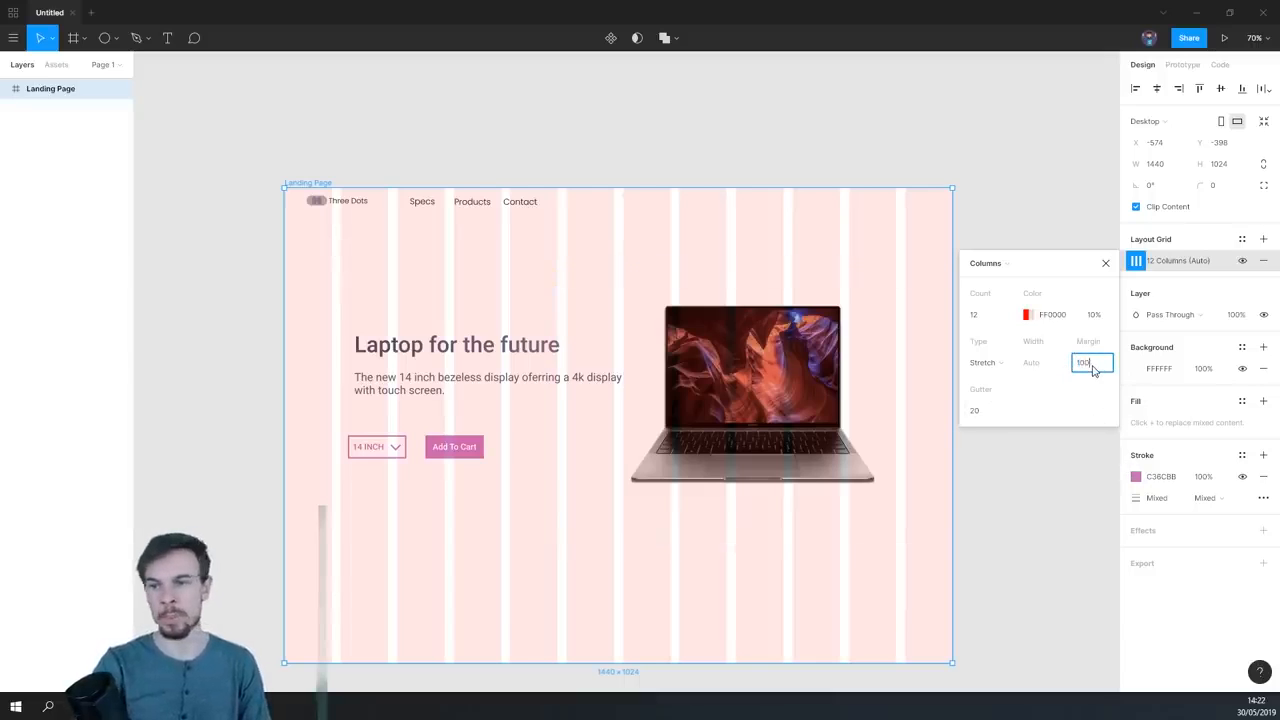
pyautogui.press('Return')
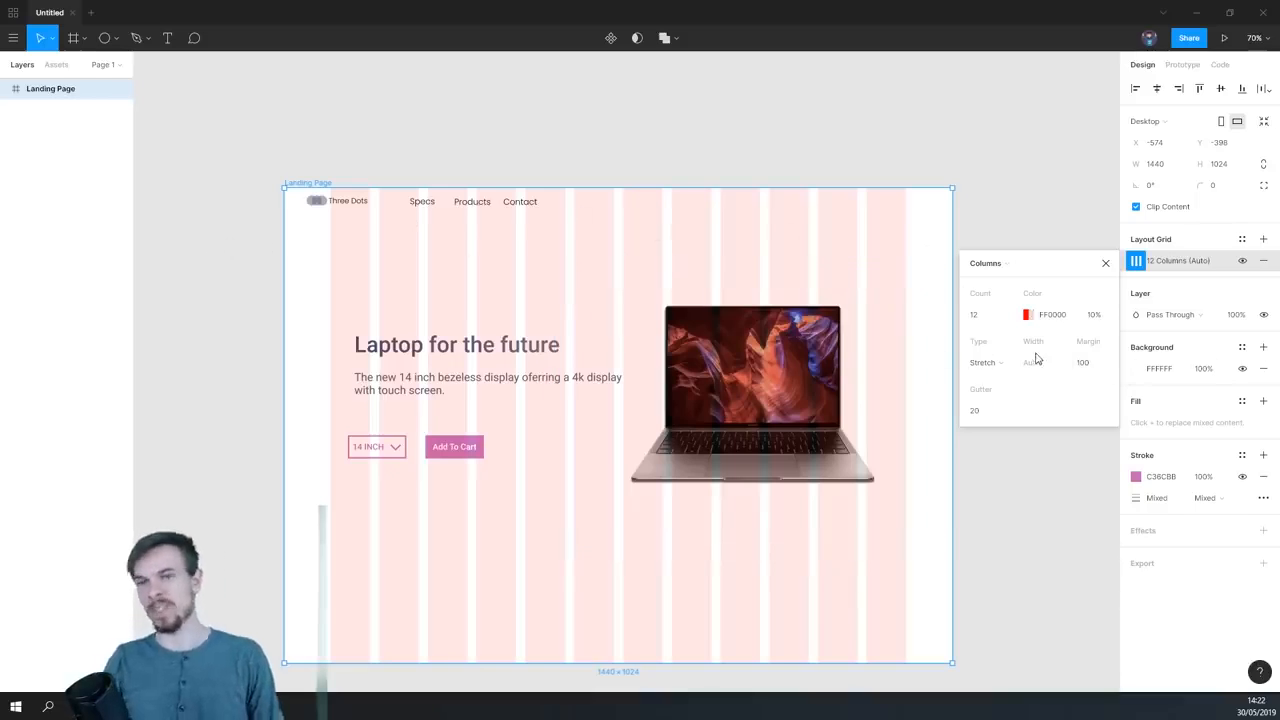
# - Change the column grid's colour to the light purple 9A77FF and close its settings
pyautogui.click(1028, 315)
pyautogui.moveTo(922, 396); pyautogui.dragTo(797, 388)
pyautogui.moveTo(900, 360)
pyautogui.mouseDown()
pyautogui.moveTo(917, 366)
pyautogui.moveTo(945, 249)
pyautogui.mouseUp()
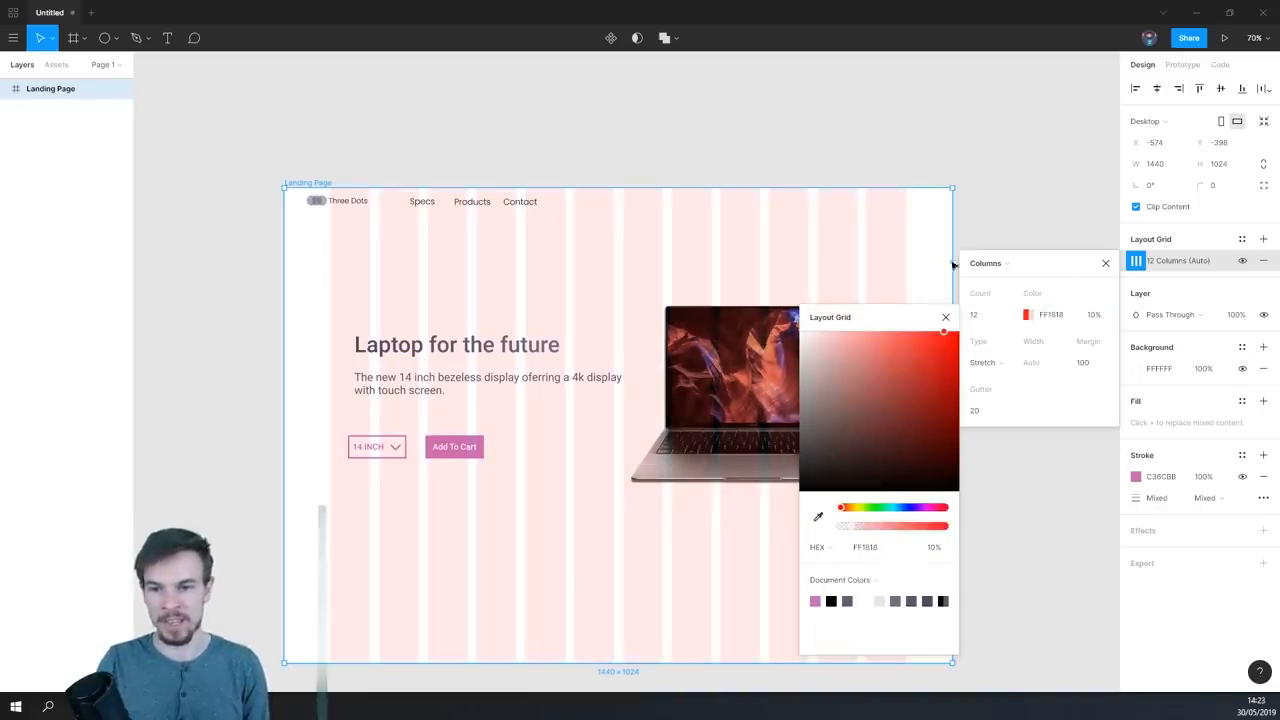
pyautogui.moveTo(891, 510); pyautogui.dragTo(915, 508)
pyautogui.moveTo(930, 346)
pyautogui.mouseDown()
pyautogui.moveTo(909, 314)
pyautogui.moveTo(949, 320)
pyautogui.moveTo(885, 317)
pyautogui.mouseUp()
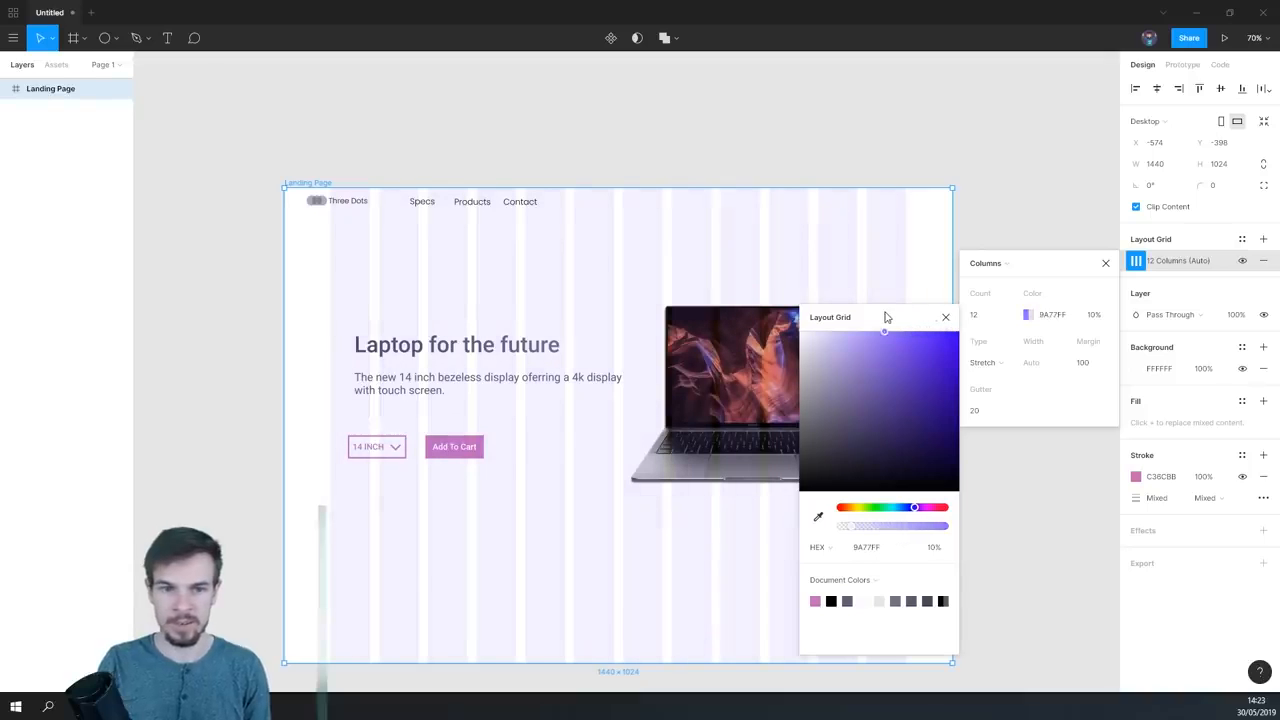
pyautogui.click(1105, 265)
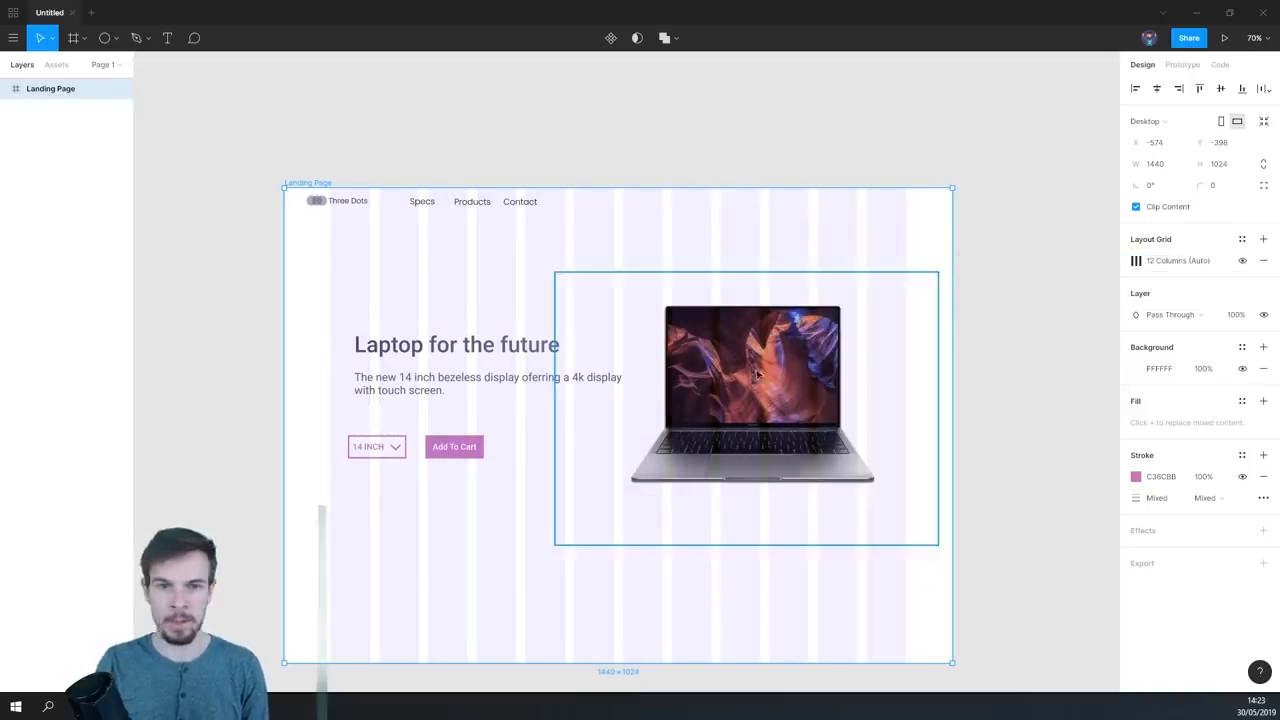
# - Reposition the "Specs" and "Products" navigation items so they line up with the grid columns
pyautogui.scroll(3, 414, 216)
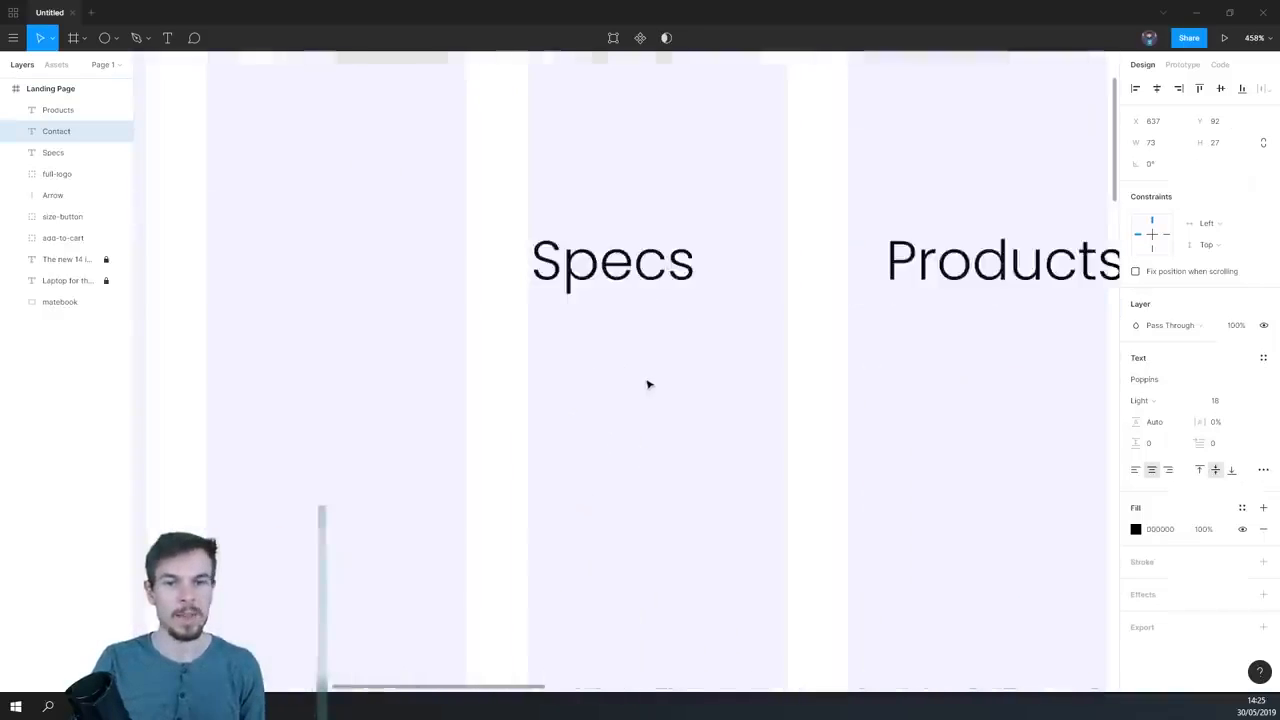
pyautogui.scroll(-2, 646, 370)
pyautogui.click(633, 291)
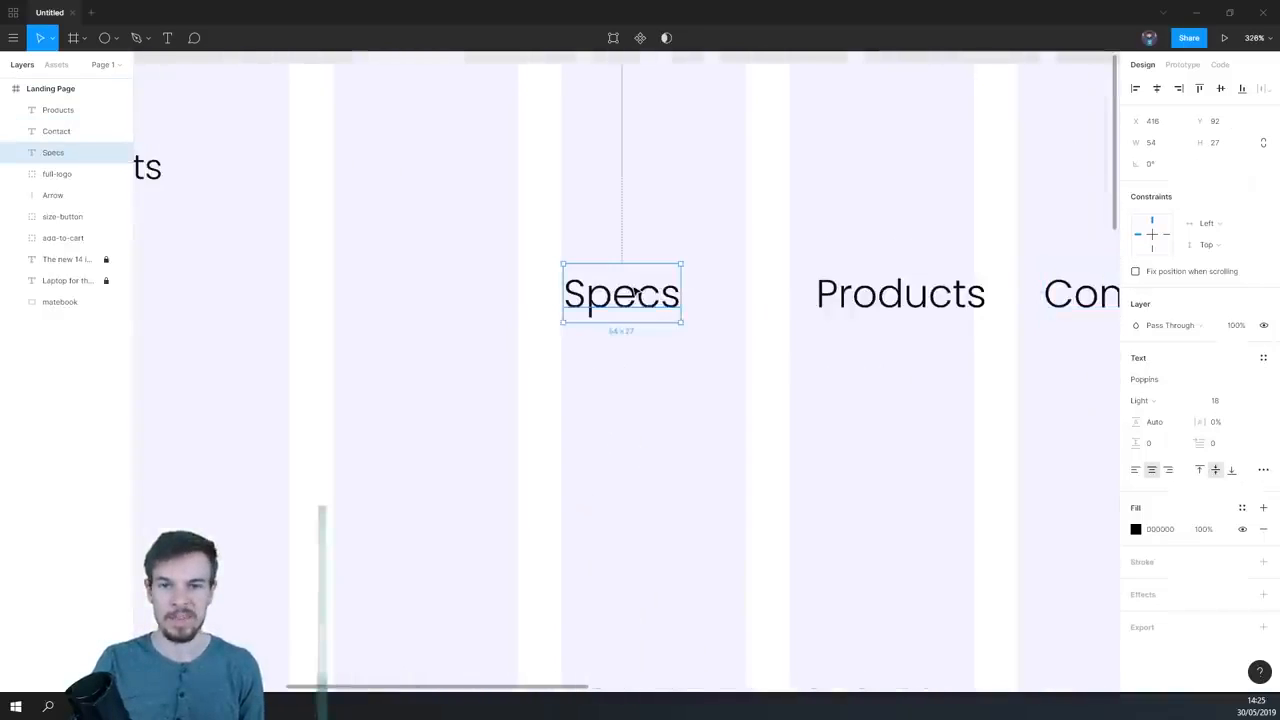
pyautogui.moveTo(619, 302); pyautogui.dragTo(623, 311)
pyautogui.moveTo(868, 296); pyautogui.dragTo(849, 317)
# - Paste the cart icon into the Landing Page frame and place it in the last grid column, level with the navigation items
pyautogui.hscroll(5, 806, 357)
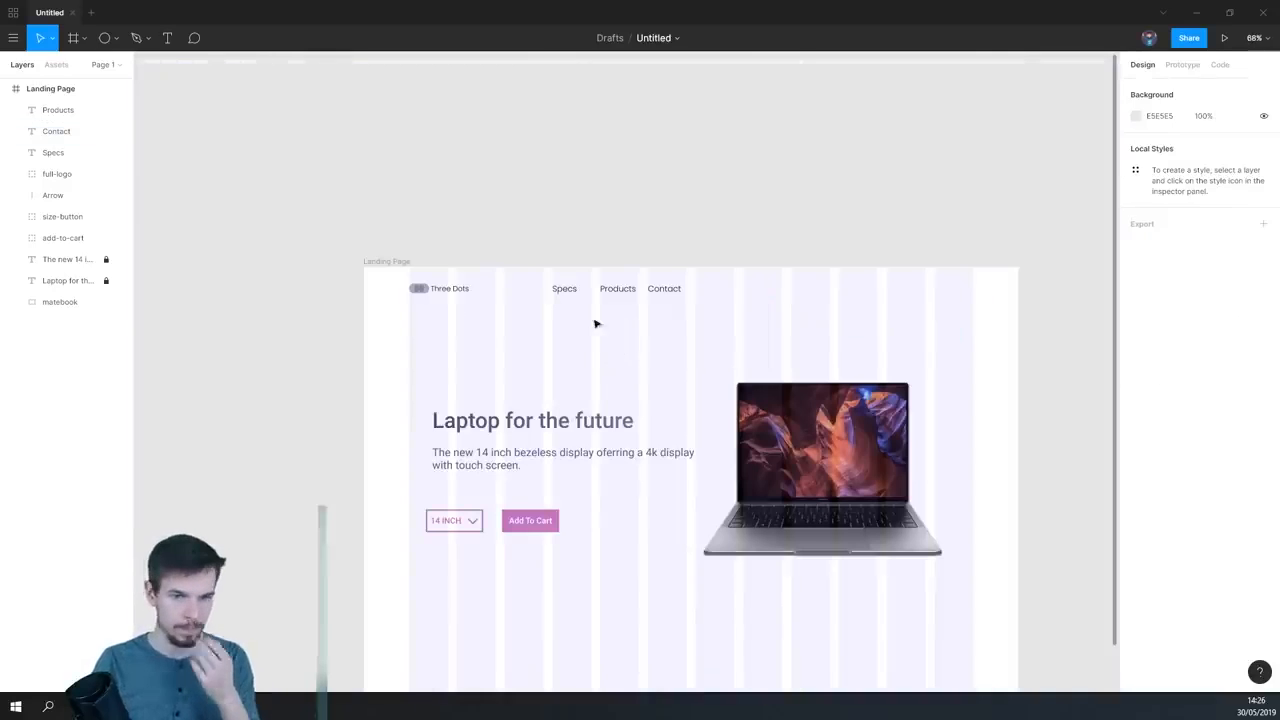
pyautogui.scroll(3, 606, 294)
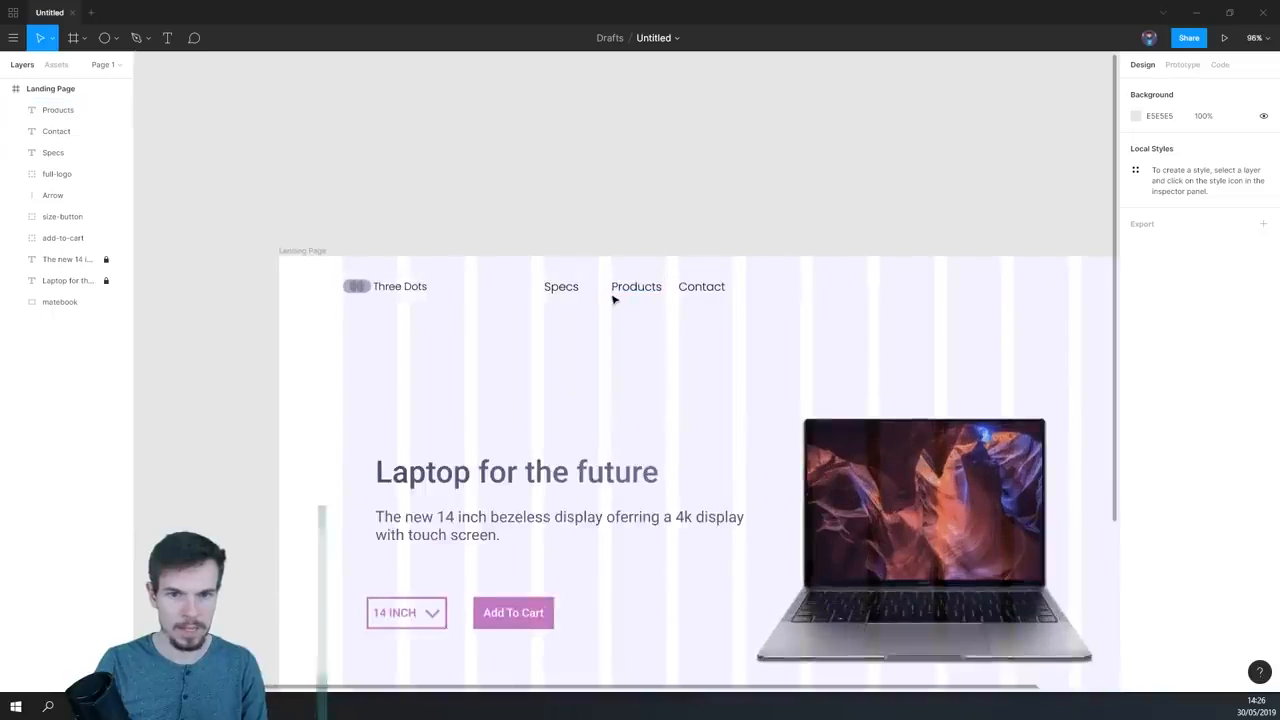
pyautogui.scroll(-2, 610, 299)
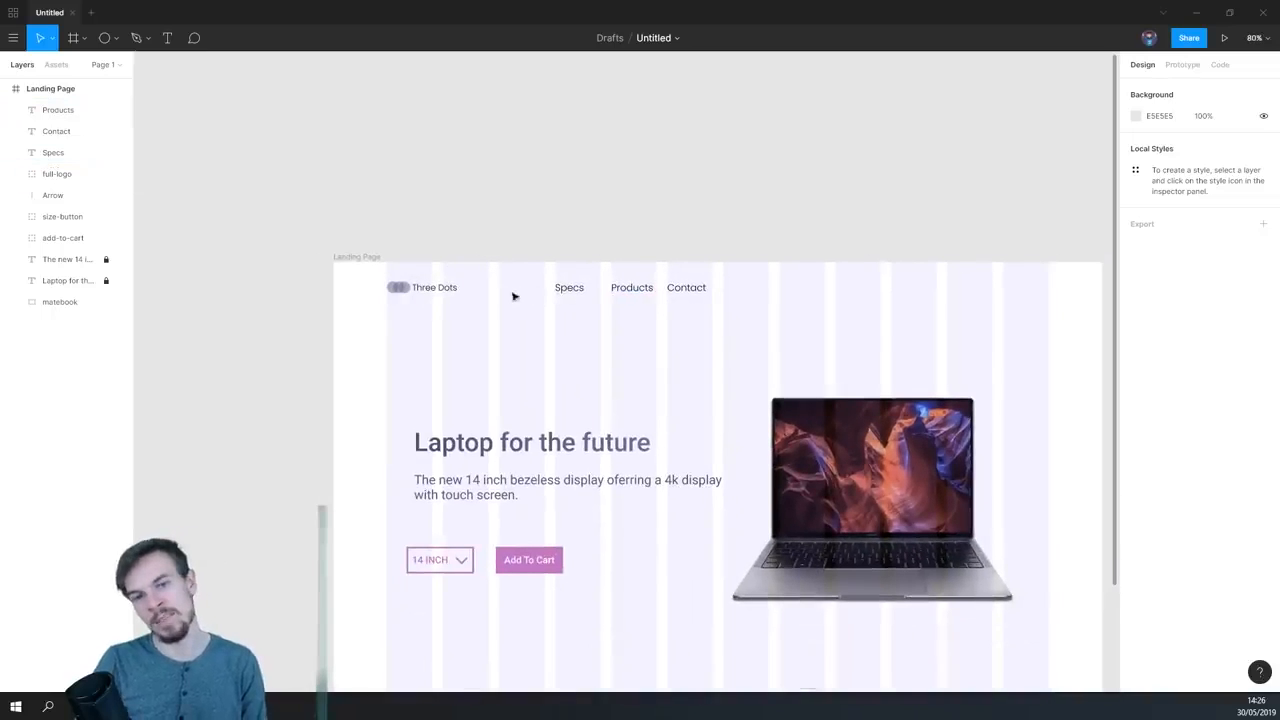
pyautogui.scroll(-2, 663, 306)
pyautogui.moveTo(663, 305); pyautogui.dragTo(555, 300)
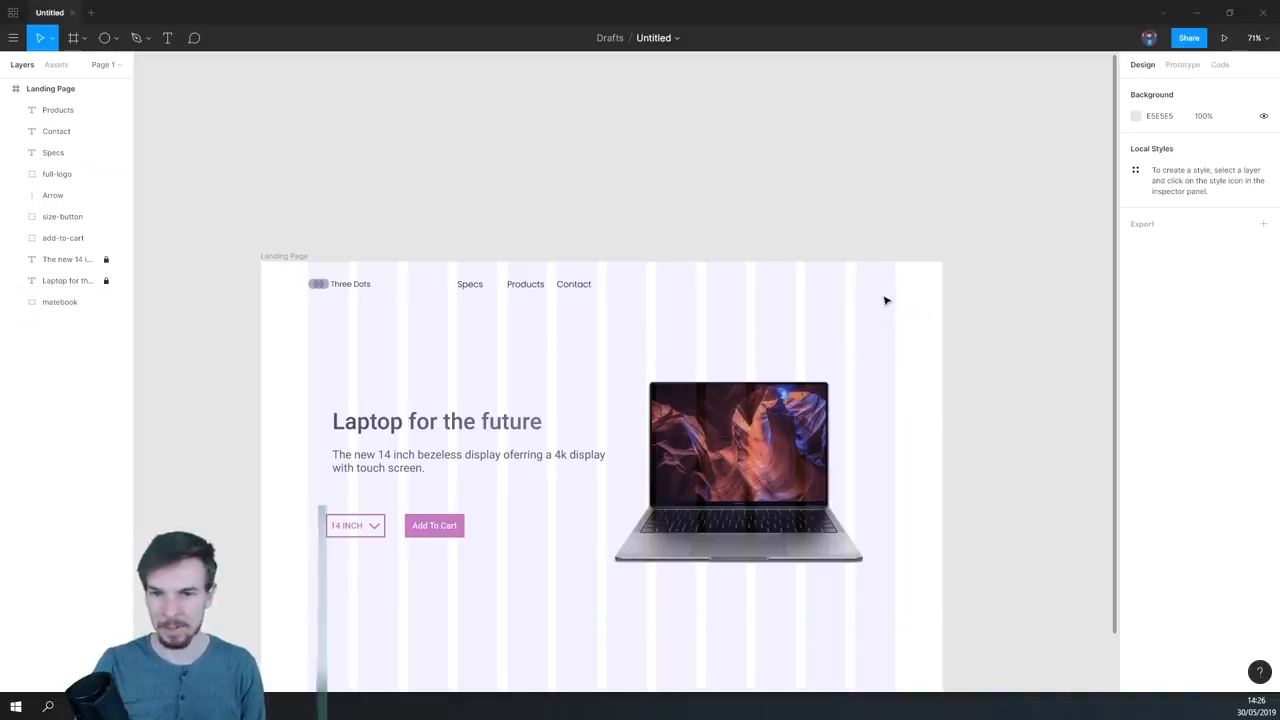
pyautogui.hotkey('ctrl', 'v')
pyautogui.scroll(3, 760, 335)
pyautogui.moveTo(558, 392); pyautogui.dragTo(929, 283)
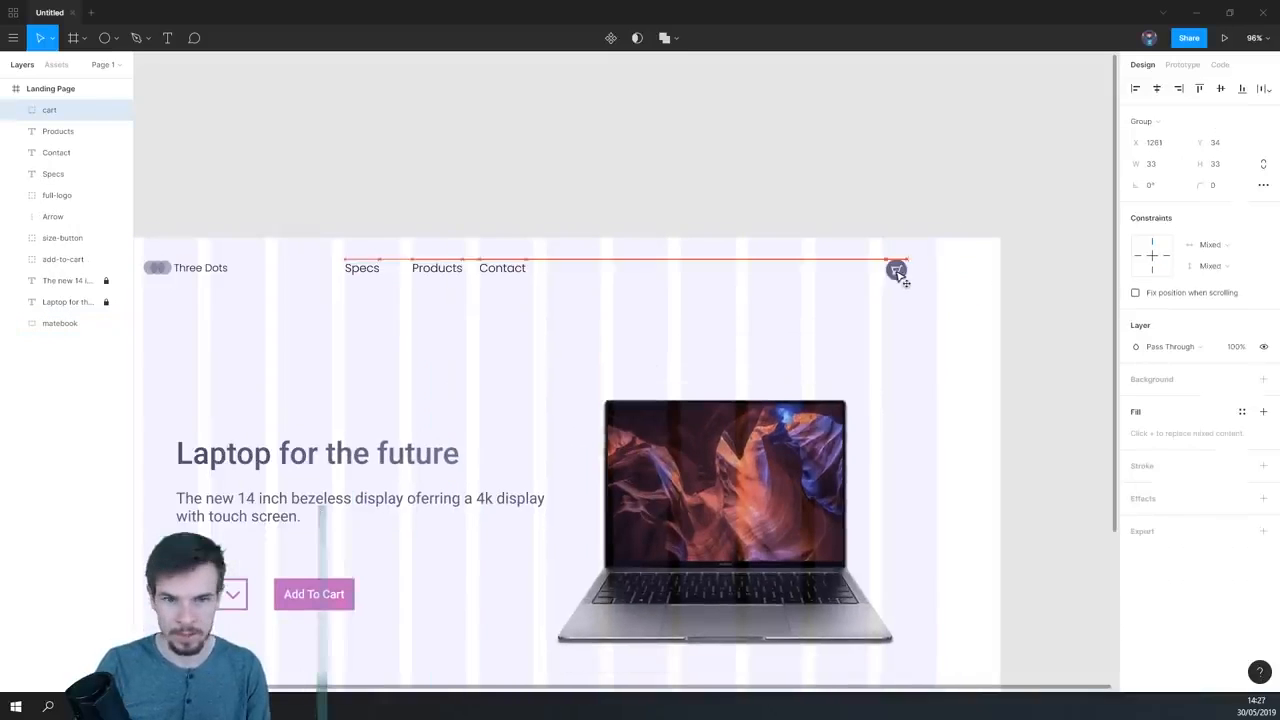
pyautogui.moveTo(898, 273); pyautogui.dragTo(893, 274)
pyautogui.click(940, 290)
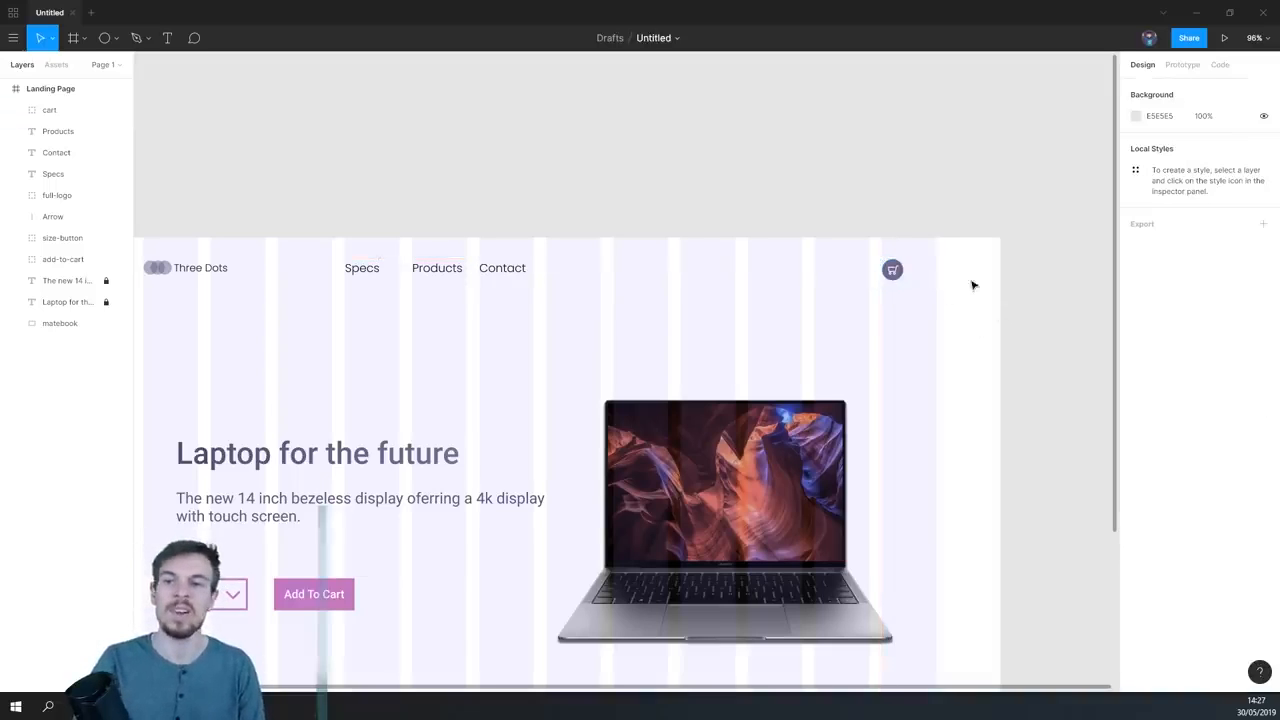
# - Align the heading, description and buttons with the first grid column's left edge and hide the layout grid
pyautogui.moveTo(736, 317); pyautogui.dragTo(946, 178)
pyautogui.scroll(-1, 771, 272)
pyautogui.scroll(-3, 771, 272)
pyautogui.moveTo(731, 349); pyautogui.dragTo(541, 332)
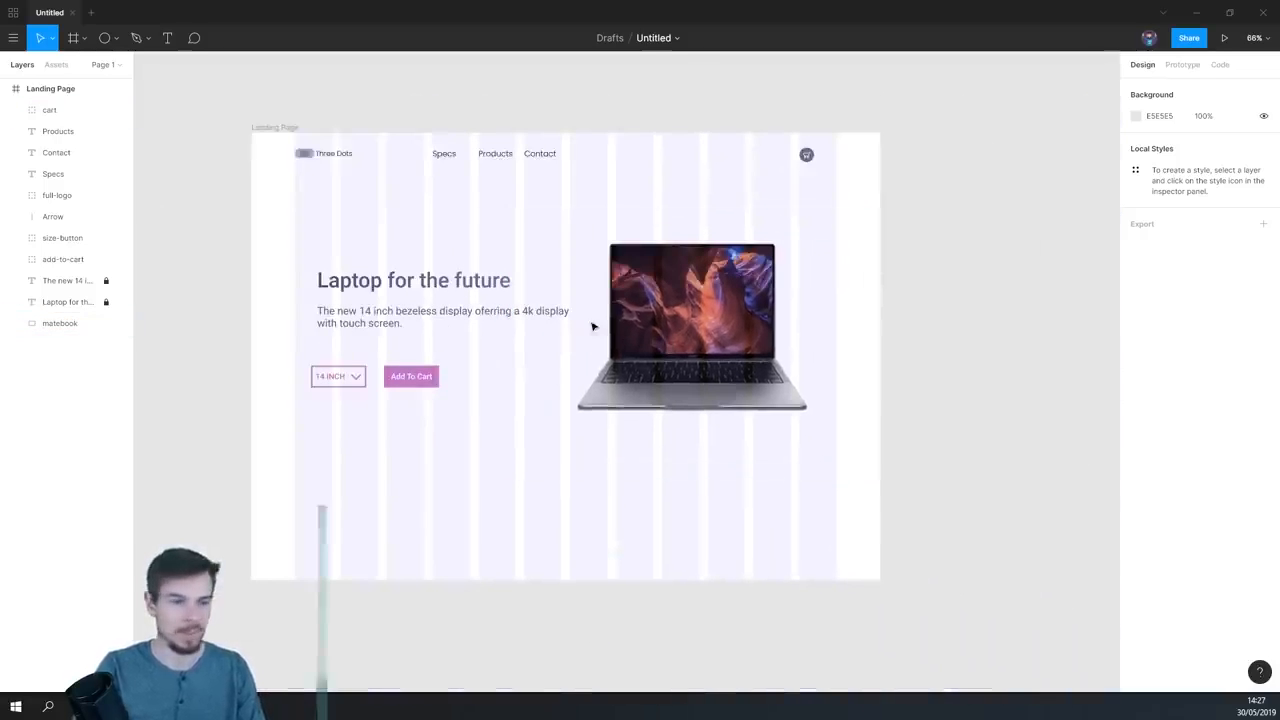
pyautogui.scroll(3, 400, 314)
pyautogui.moveTo(358, 313); pyautogui.dragTo(478, 323)
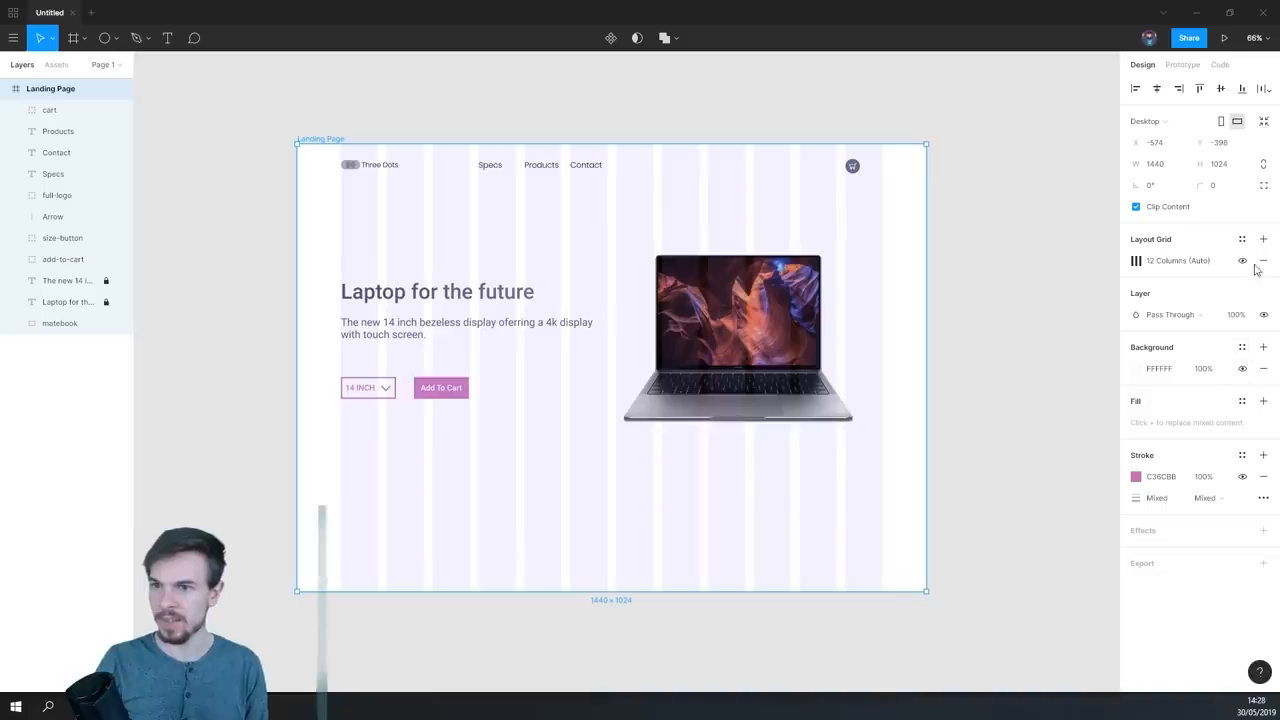
pyautogui.click(1243, 262)
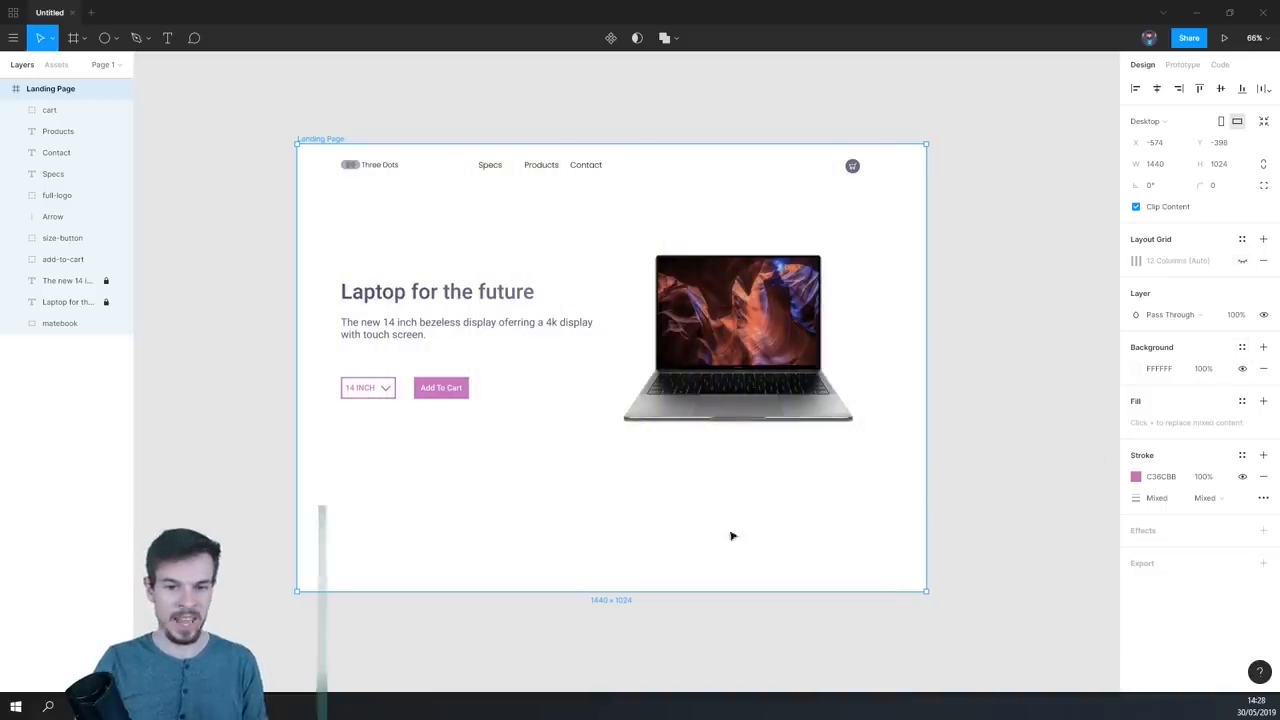
pyautogui.click(818, 545)
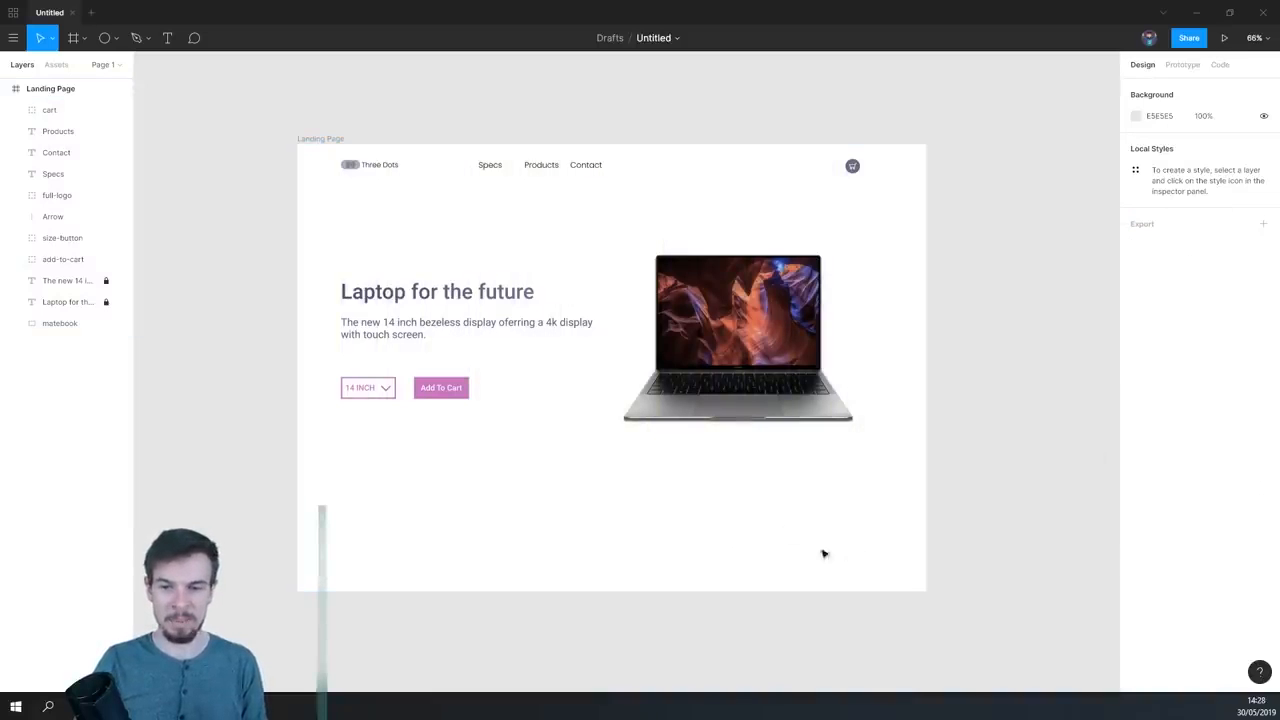
# - Draw a 30 × 30 circle in the empty area below the laptop photo
pyautogui.scroll(3, 846, 540)
pyautogui.hscroll(3, 846, 517)
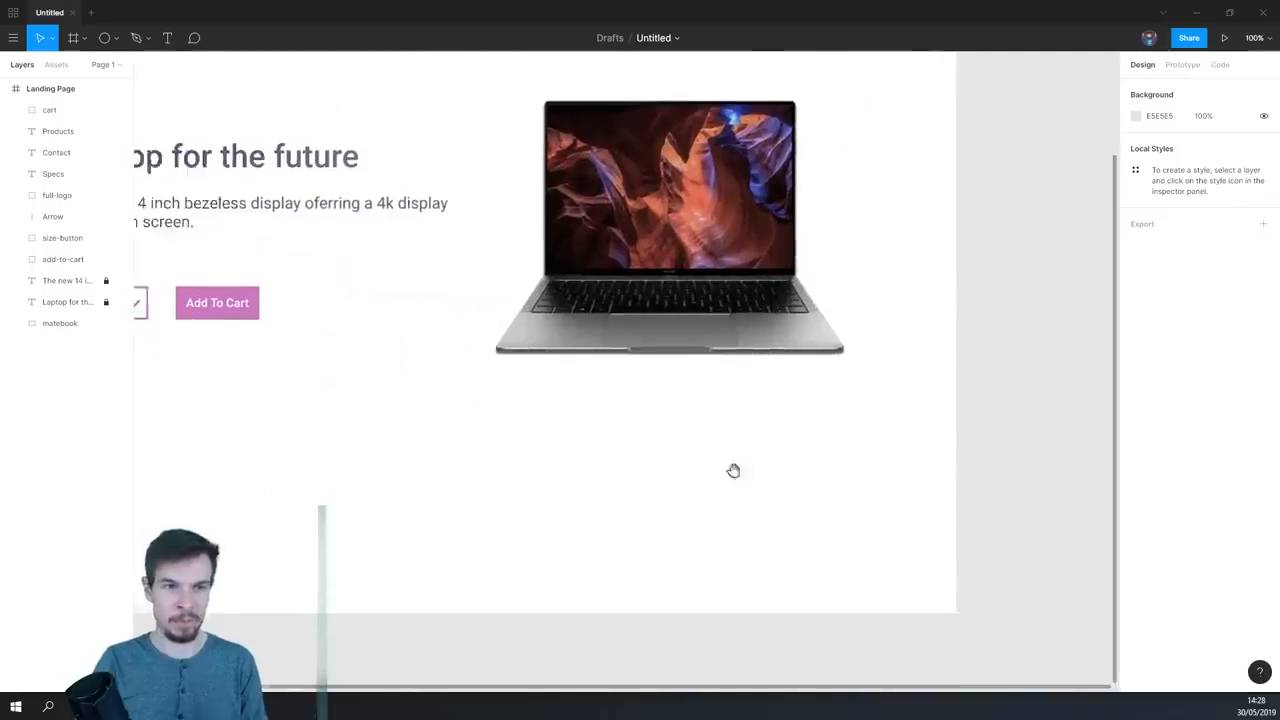
pyautogui.click(104, 38)
pyautogui.scroll(3, 566, 430)
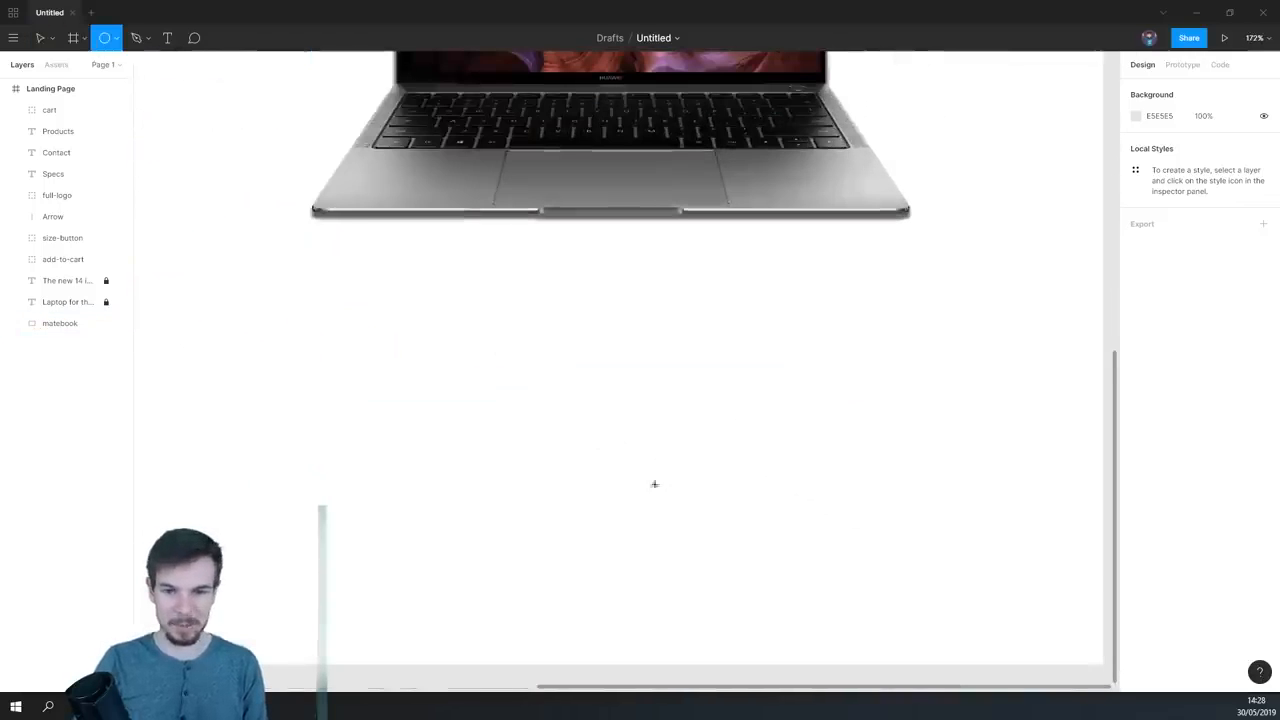
pyautogui.moveTo(629, 487)
pyautogui.mouseDown()
pyautogui.moveTo(674, 537)
pyautogui.moveTo(660, 529)
pyautogui.moveTo(657, 467)
pyautogui.moveTo(592, 453)
pyautogui.moveTo(651, 455)
pyautogui.mouseUp()
# - Duplicate the circle three times to its right, forming an evenly spaced row of four
pyautogui.scroll(-4, 660, 528)
pyautogui.scroll(-1, 669, 520)
pyautogui.scroll(4, 658, 469)
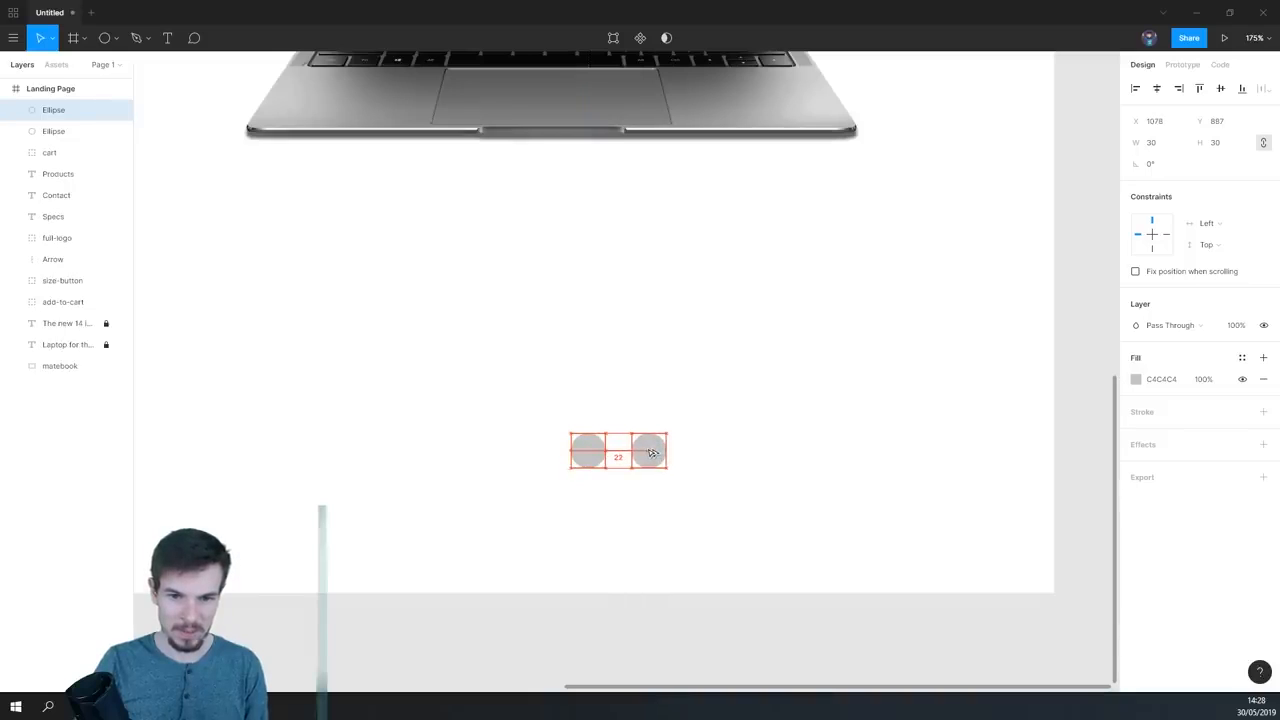
pyautogui.moveTo(648, 453); pyautogui.dragTo(766, 457)
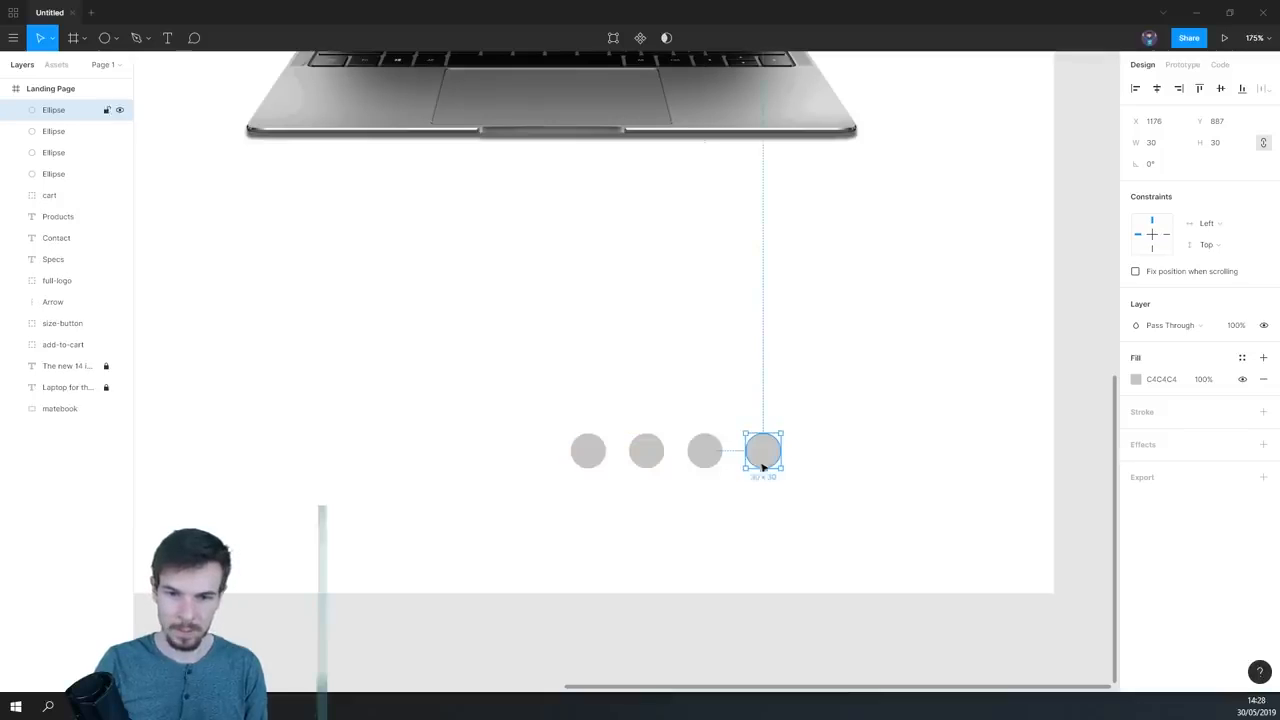
# - Turn the first circle into an outline by removing its fill and adding an inside stroke of 3
pyautogui.click(588, 458)
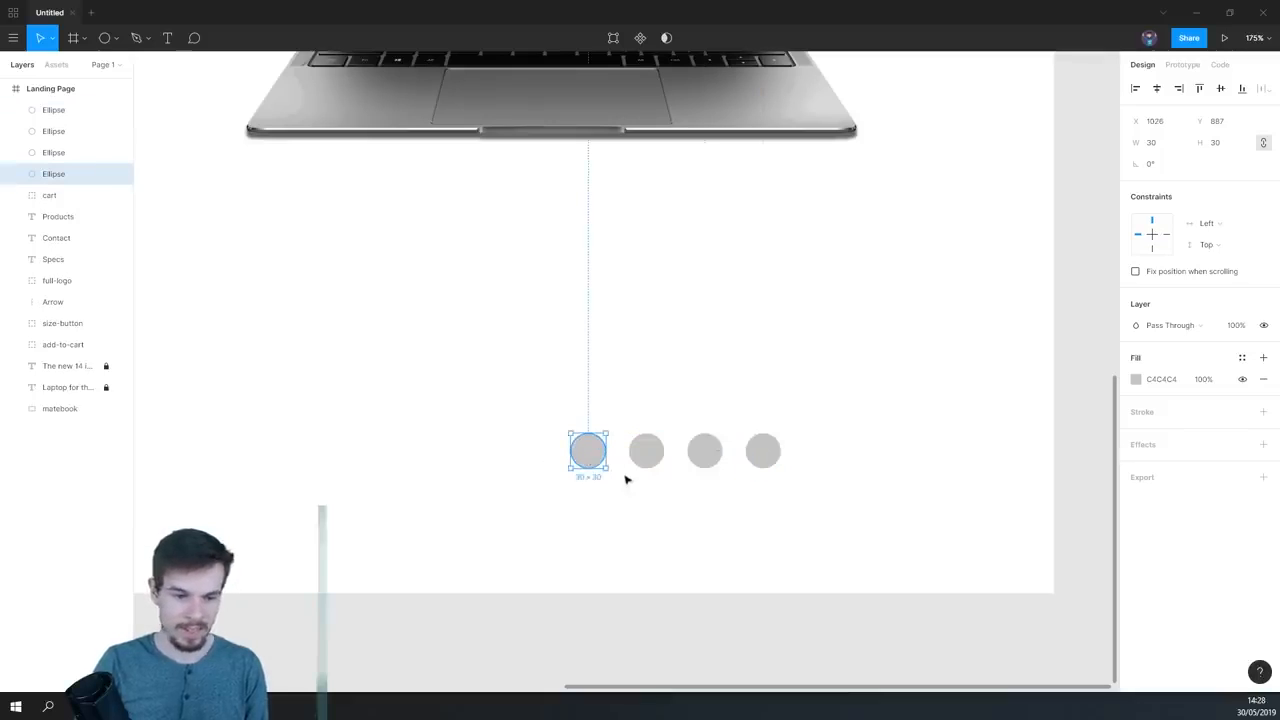
pyautogui.click(1263, 412)
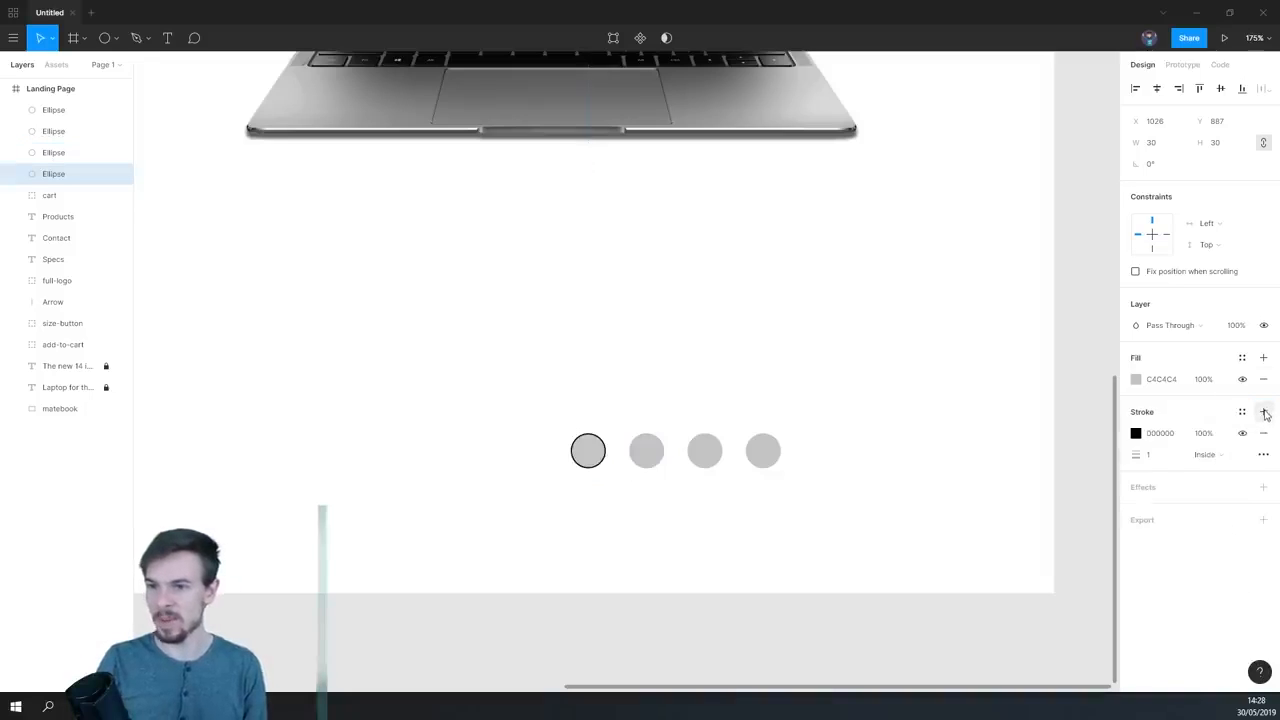
pyautogui.click(1264, 380)
pyautogui.moveTo(1145, 435); pyautogui.dragTo(1158, 436)
pyautogui.write('3')
pyautogui.press('Return')
# - Recolour the fills and stroke of the four circles to the dark greyish purple 5F5F79
pyautogui.scroll(-3, 680, 423)
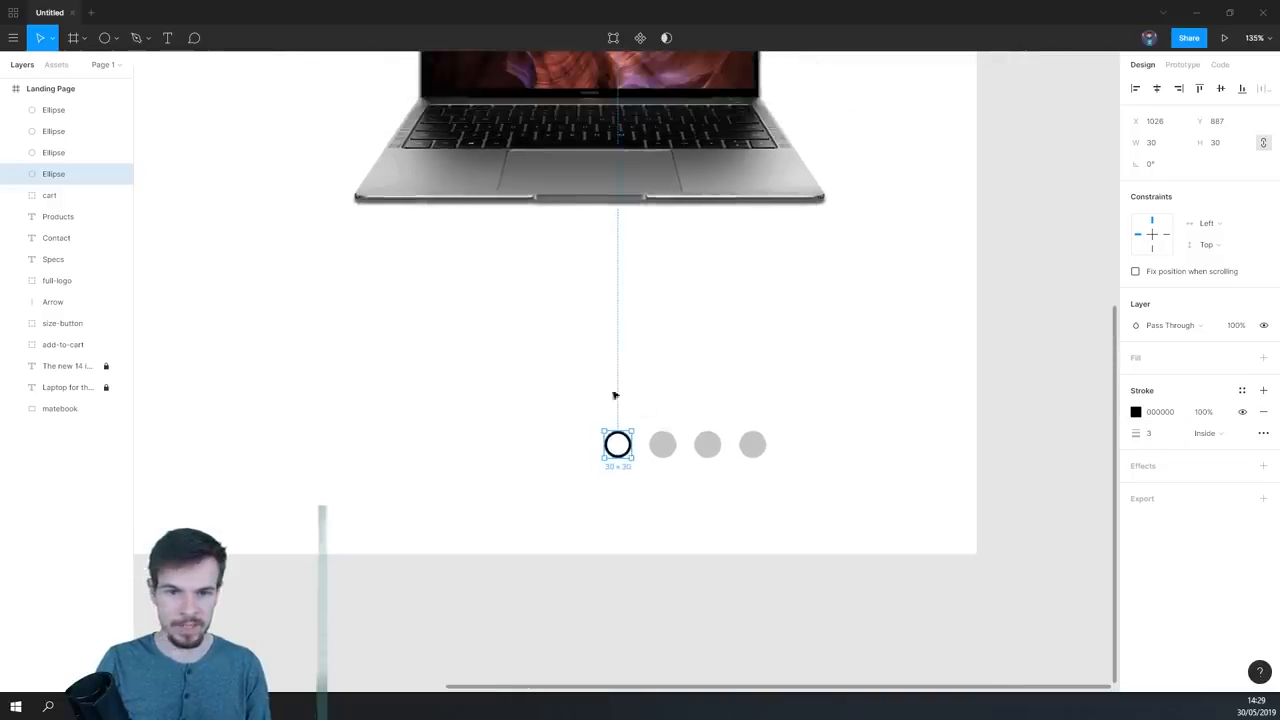
pyautogui.moveTo(463, 326); pyautogui.dragTo(625, 336)
pyautogui.moveTo(1043, 455); pyautogui.dragTo(803, 506)
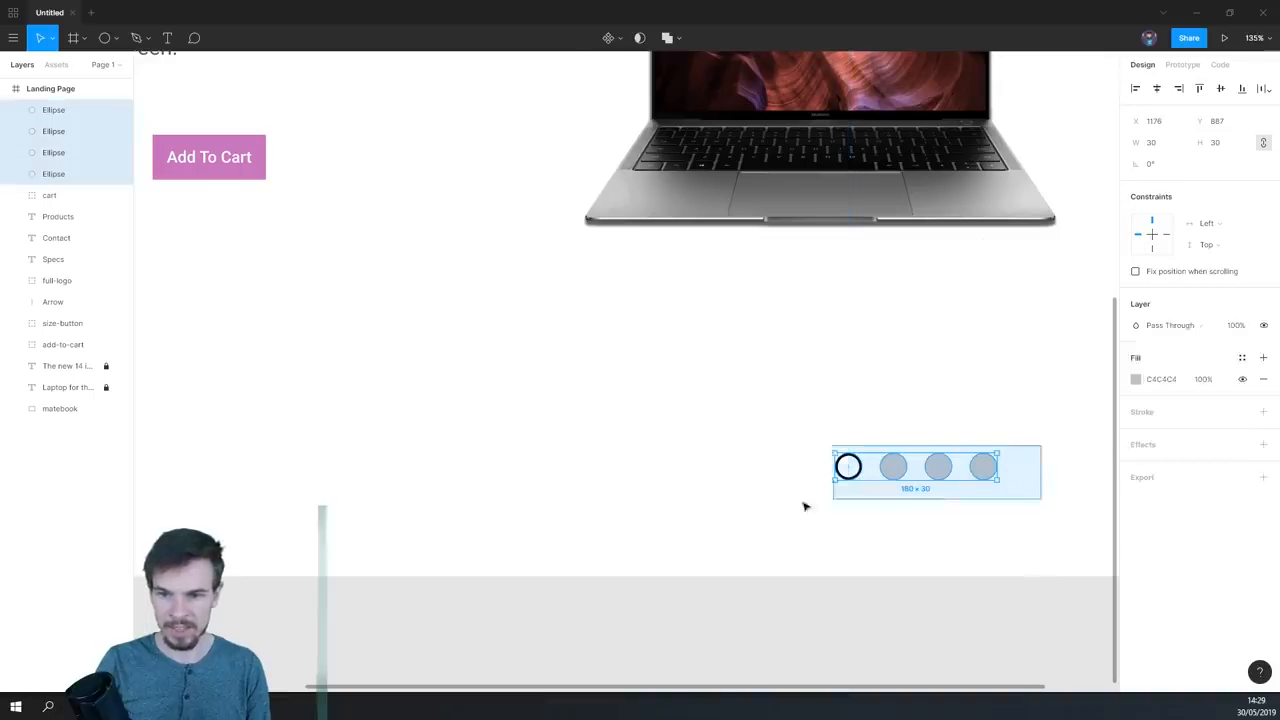
pyautogui.moveTo(463, 329); pyautogui.dragTo(774, 423)
pyautogui.moveTo(722, 476); pyautogui.dragTo(675, 553)
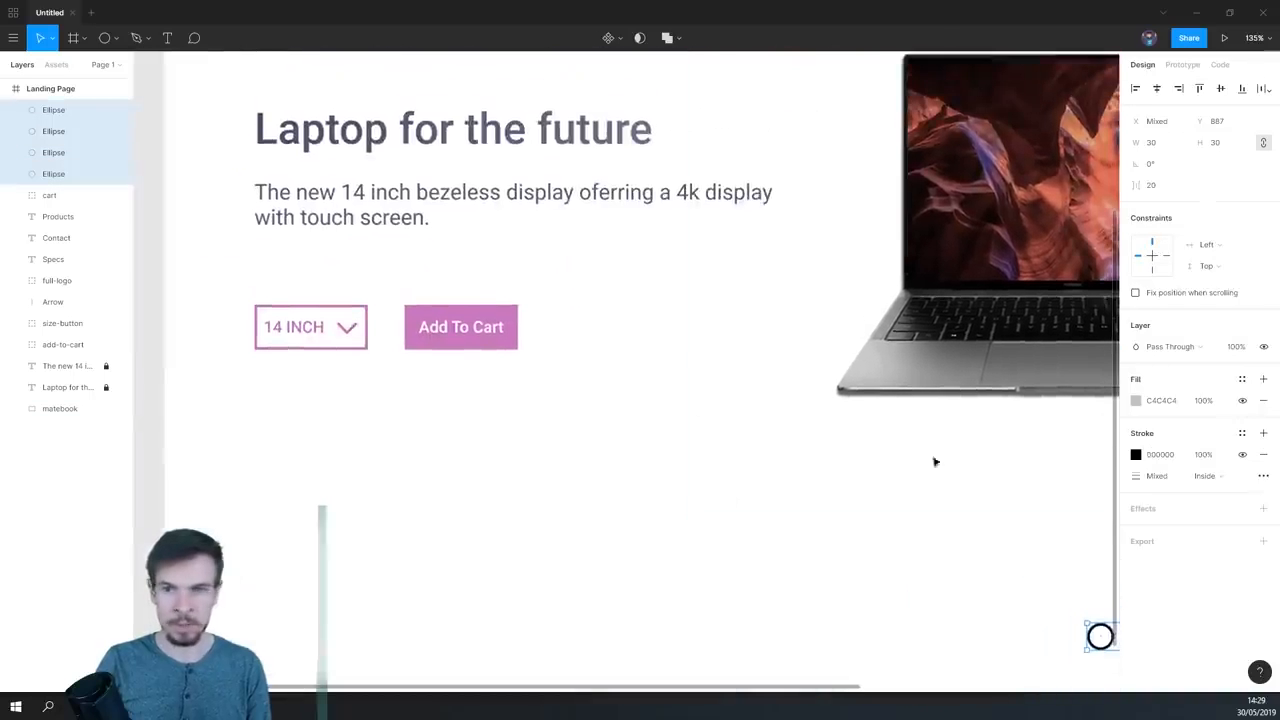
pyautogui.moveTo(350, 330); pyautogui.dragTo(491, 359)
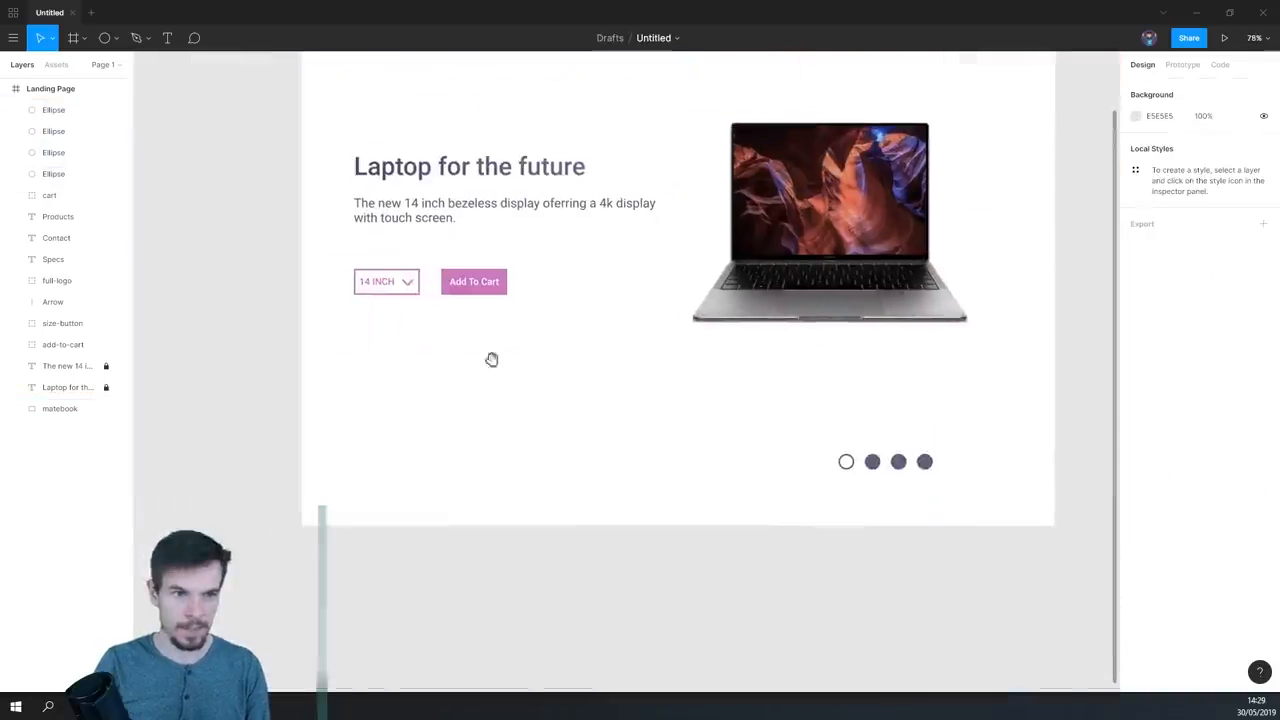
pyautogui.doubleClick(410, 286)
pyautogui.moveTo(450, 316); pyautogui.dragTo(636, 432)
pyautogui.hotkey('ctrl', 'z')
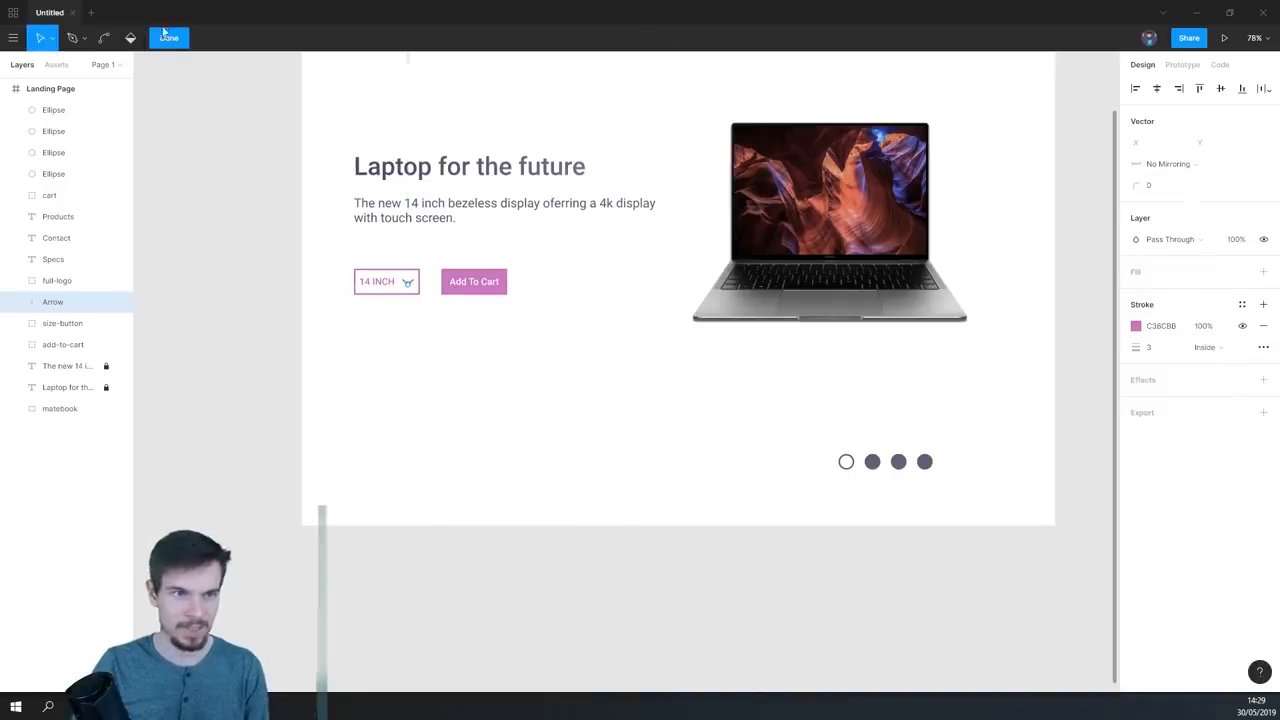
pyautogui.click(164, 36)
# - Duplicate the arrow in the "14 INCH" button and move the copy out below the "Add To Cart" button
pyautogui.scroll(5, 371, 272)
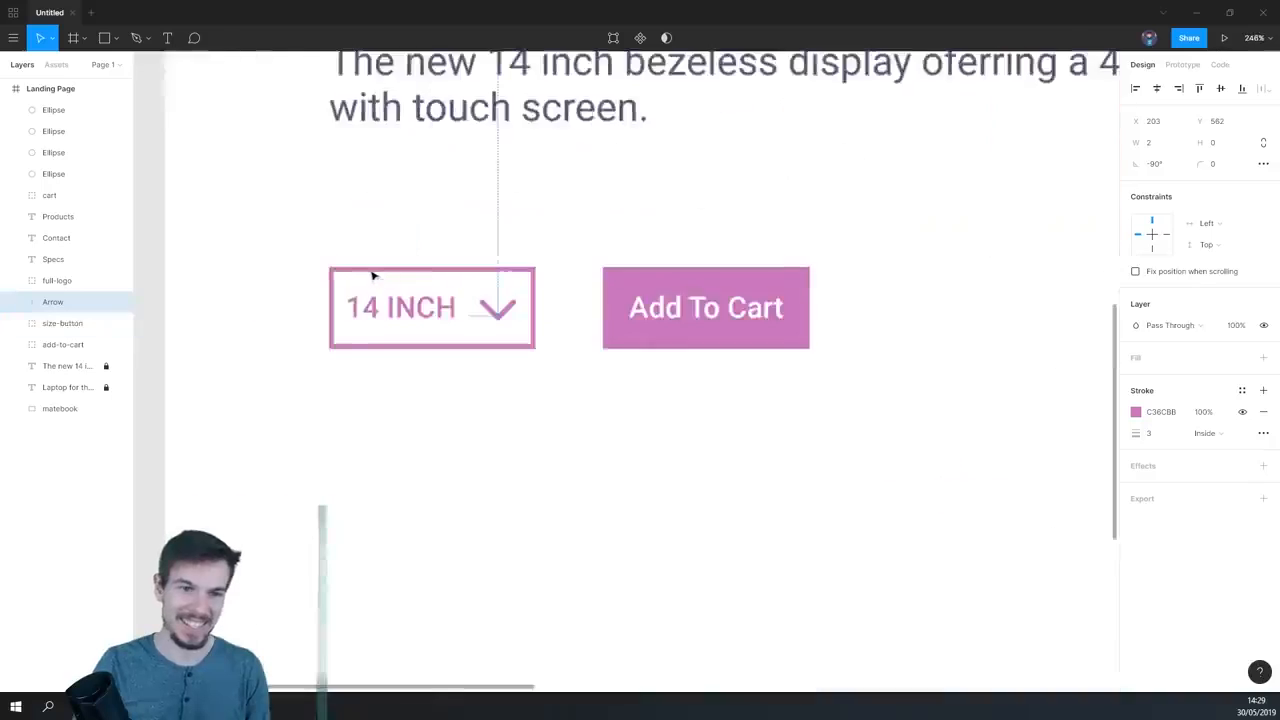
pyautogui.click(600, 357)
pyautogui.click(590, 349)
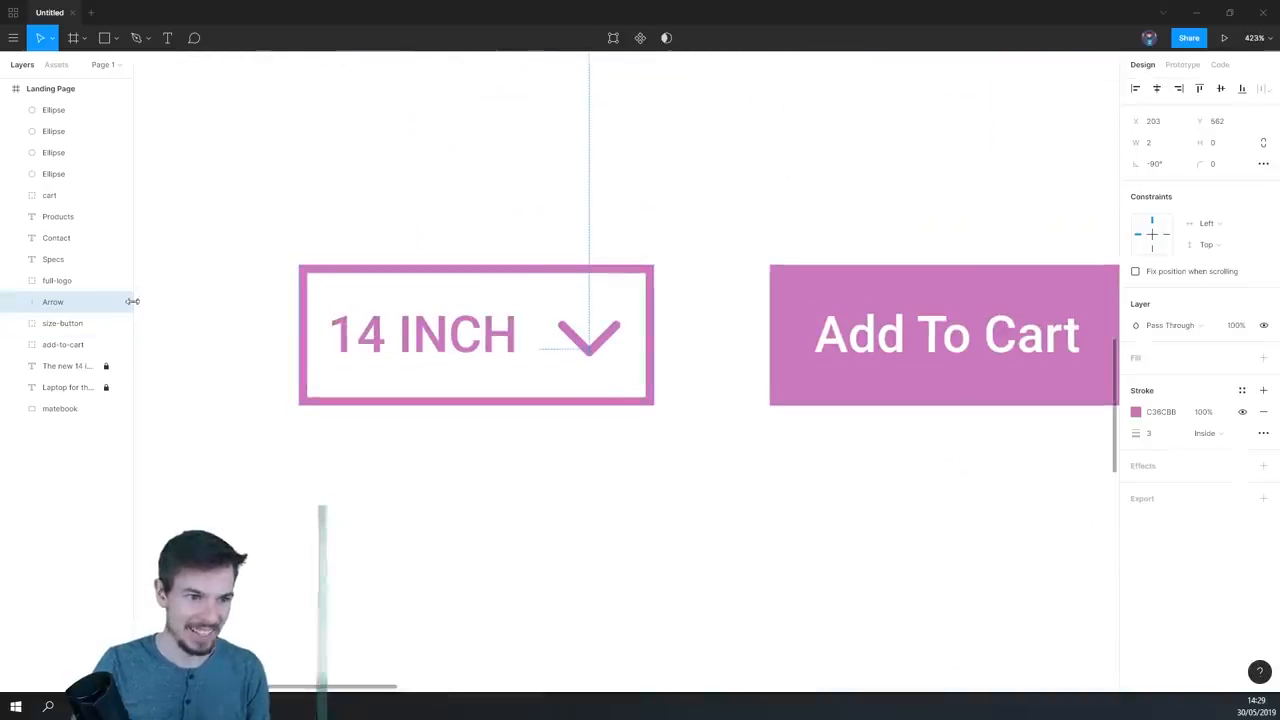
pyautogui.hotkey('ctrl', 'v')
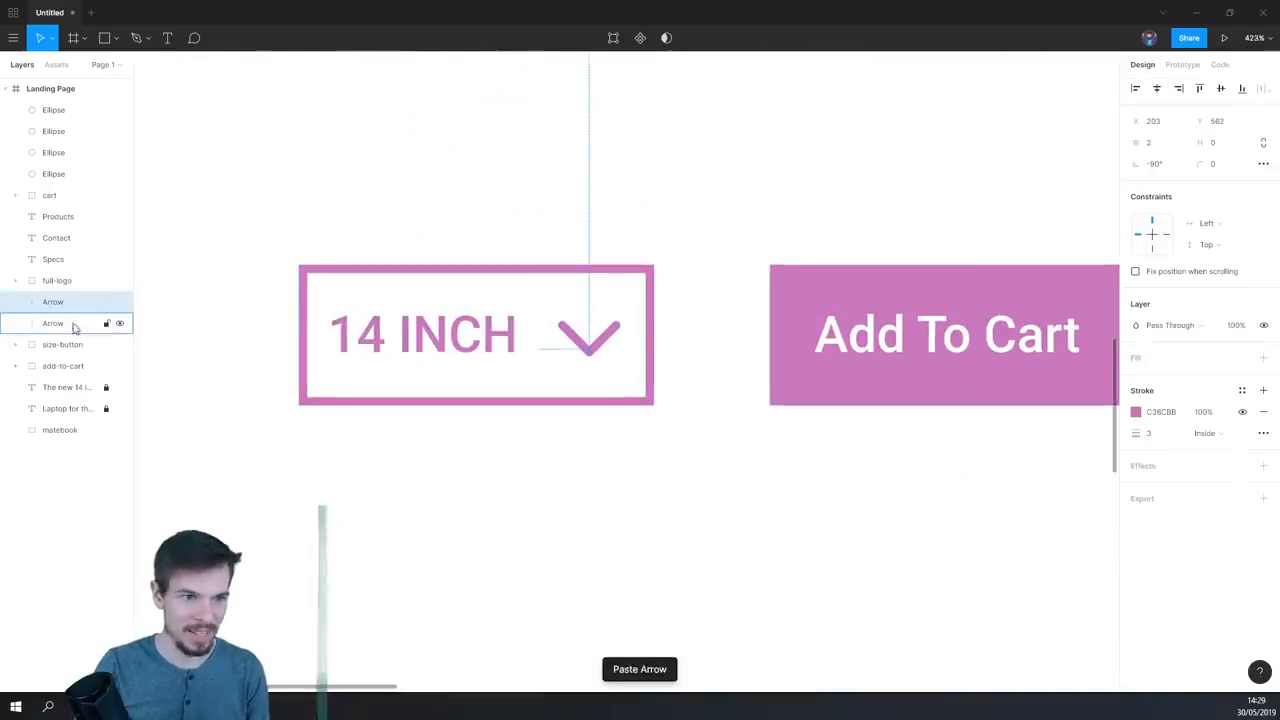
pyautogui.moveTo(591, 353); pyautogui.dragTo(794, 547)
pyautogui.moveTo(950, 553); pyautogui.dragTo(646, 357)
# - Move the copied arrow beneath the laptop photo, near the outlined circle of the row
pyautogui.scroll(-3, 646, 357)
pyautogui.scroll(-1, 706, 399)
pyautogui.moveTo(785, 428); pyautogui.dragTo(362, 267)
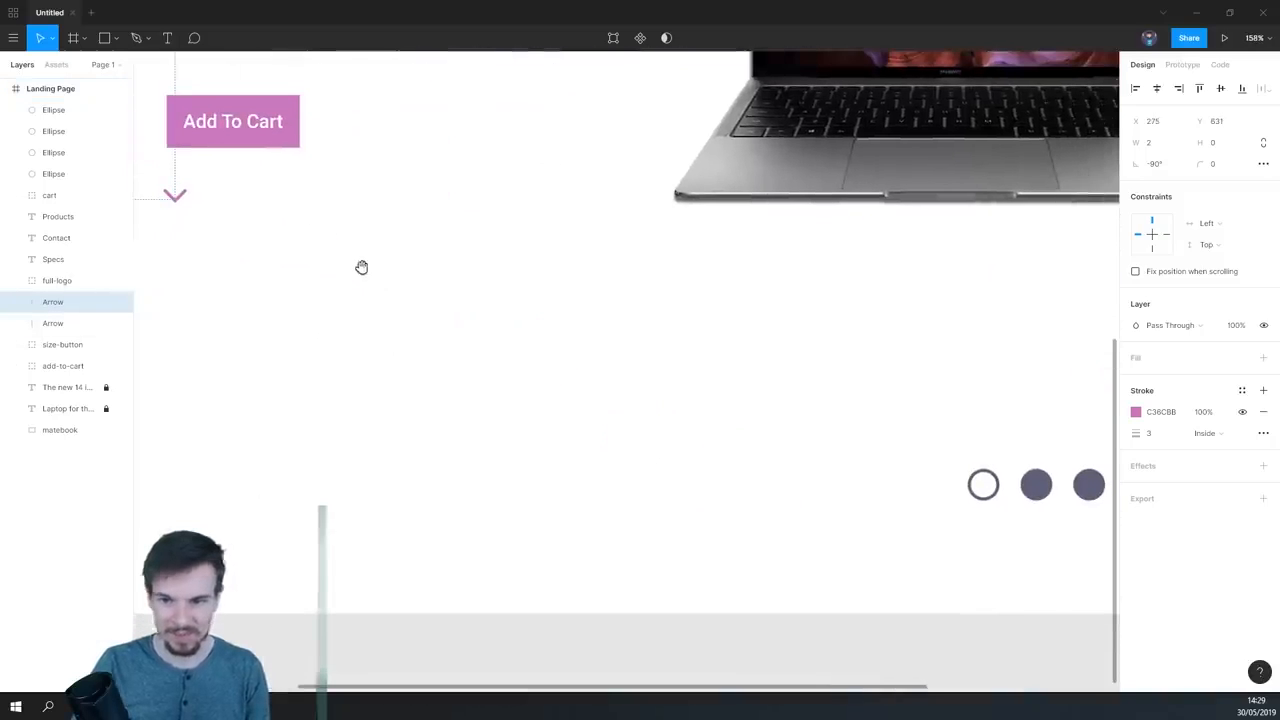
pyautogui.click(112, 38)
pyautogui.click(221, 247)
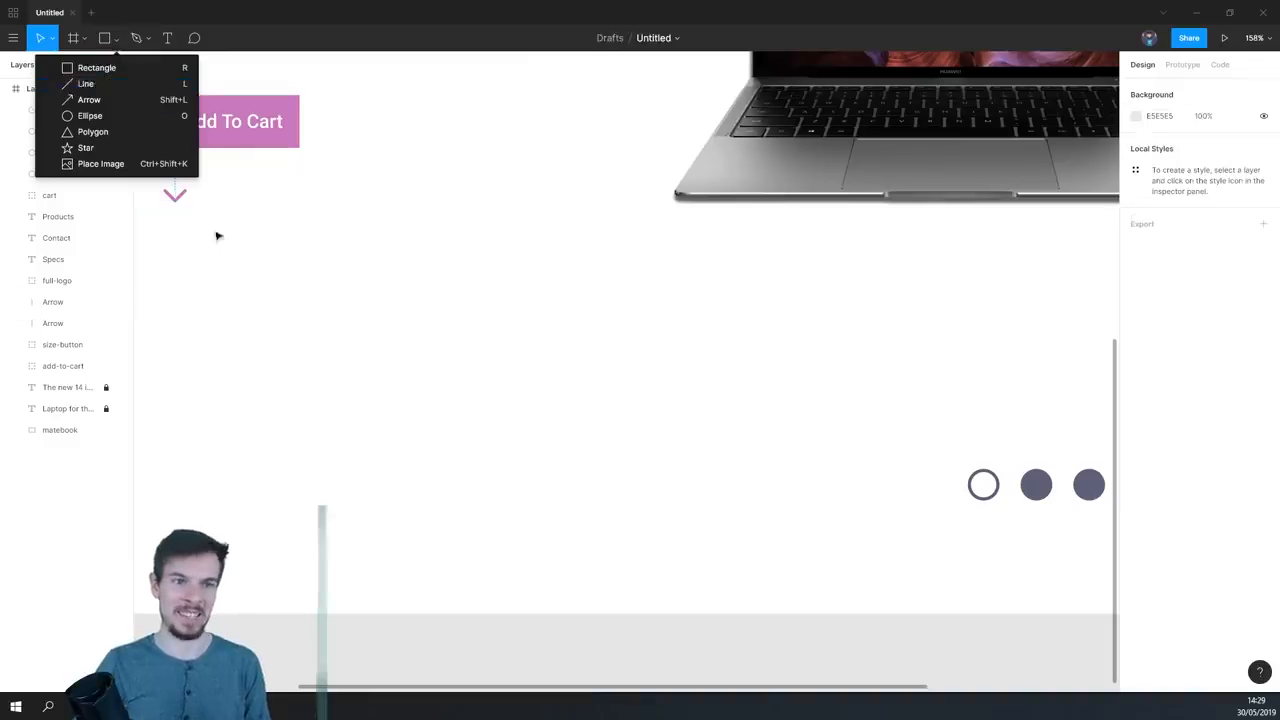
pyautogui.click(175, 197)
pyautogui.moveTo(290, 233); pyautogui.dragTo(272, 252)
pyautogui.scroll(2, 564, 333)
pyautogui.scroll(-1, 554, 333)
pyautogui.scroll(-5, 554, 333)
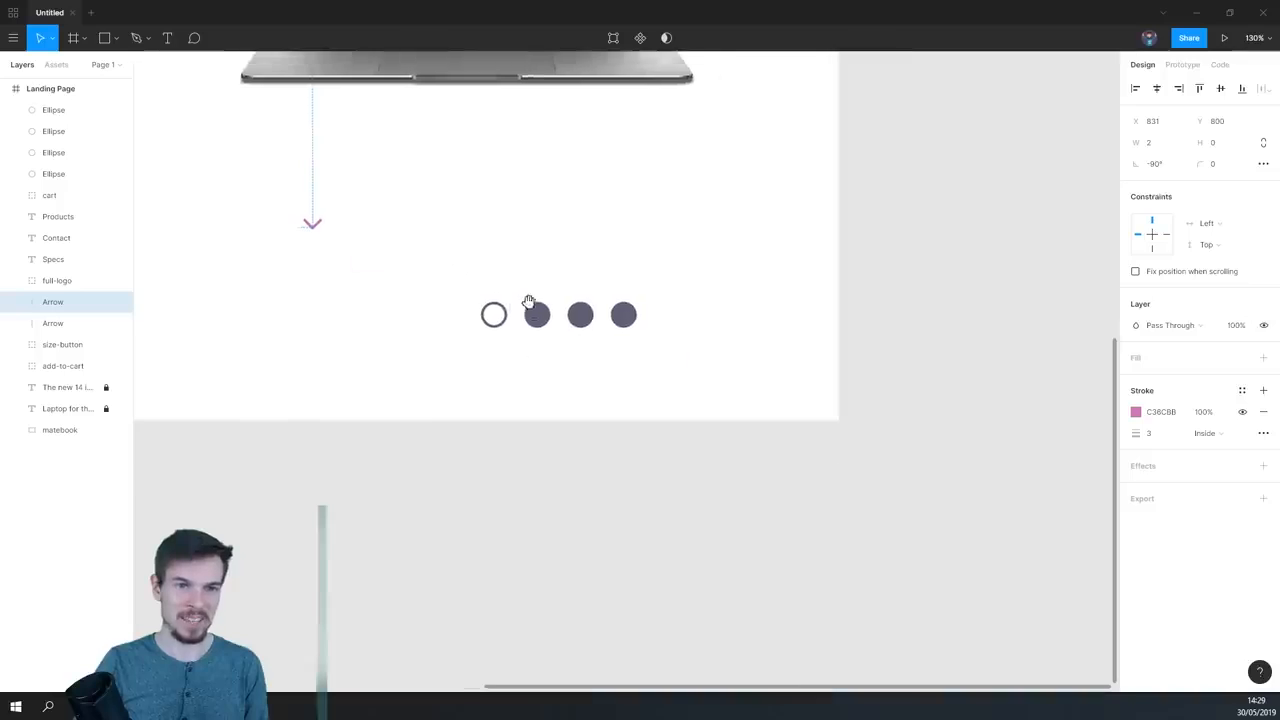
# - Flank the row of circles with outward-pointing 5F5F79 arrows and align the whole row under the laptop's right edge
pyautogui.click(357, 300)
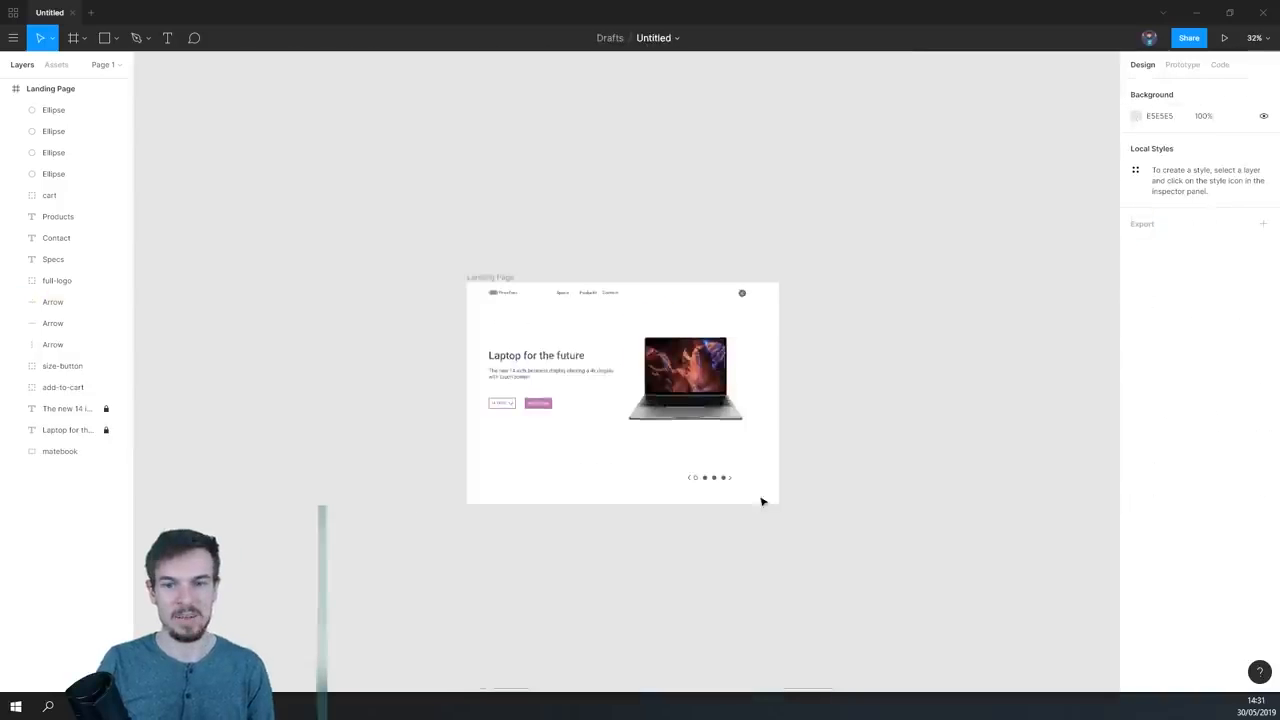
pyautogui.scroll(3, 762, 502)
pyautogui.moveTo(720, 451); pyautogui.dragTo(706, 477)
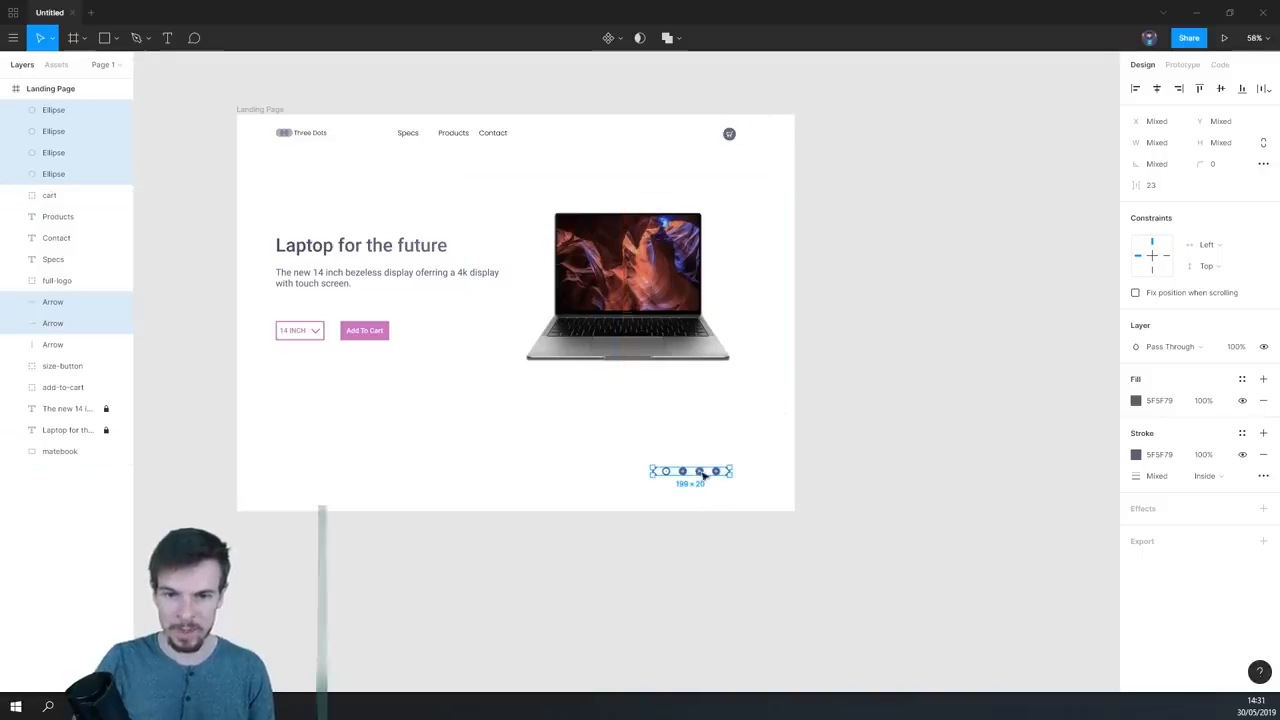
# - Shift the row of circles and arrows slightly right so its right edge lines up with the cart icon
pyautogui.moveTo(704, 476); pyautogui.dragTo(708, 480)
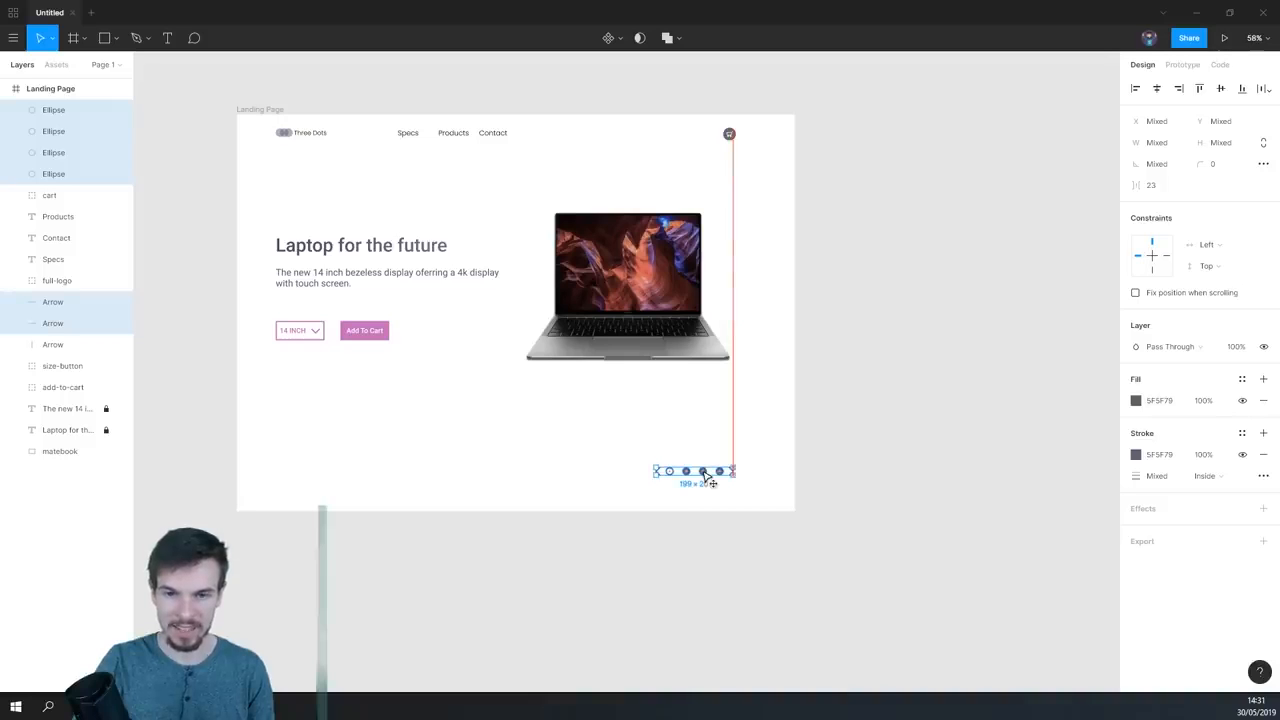
pyautogui.click(718, 518)
pyautogui.scroll(-2, 737, 551)
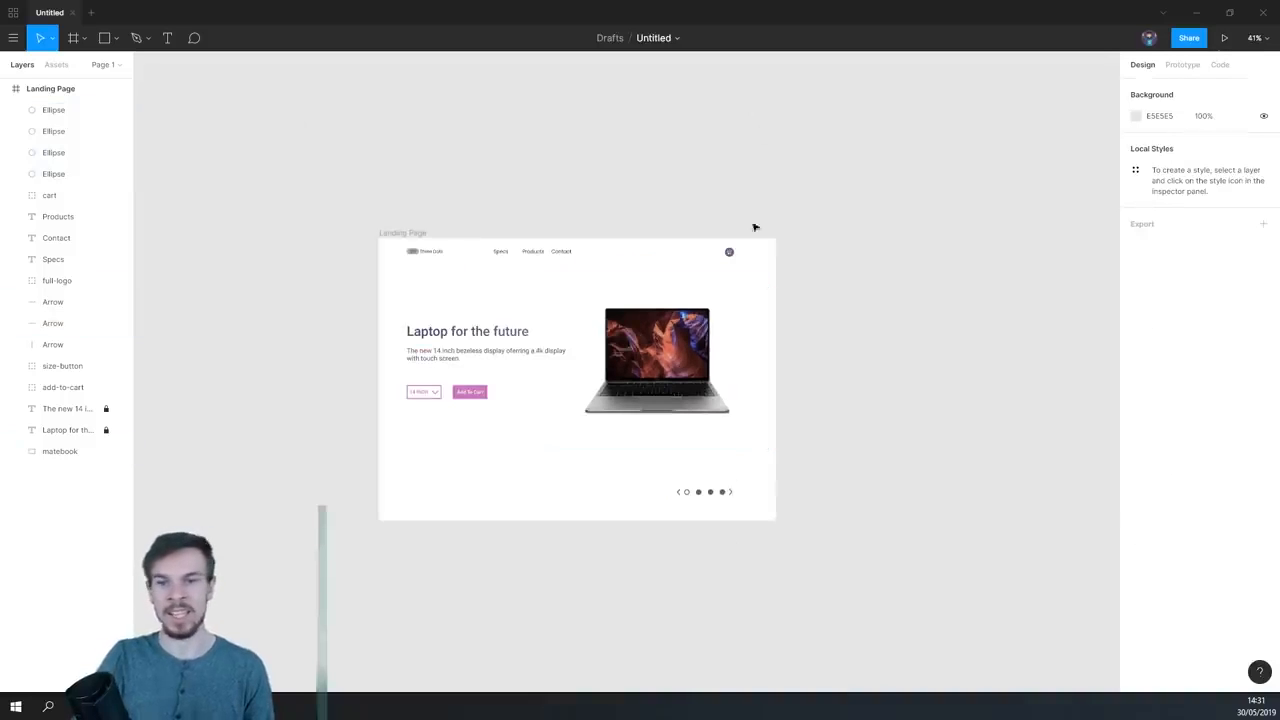
pyautogui.scroll(2, 730, 520)
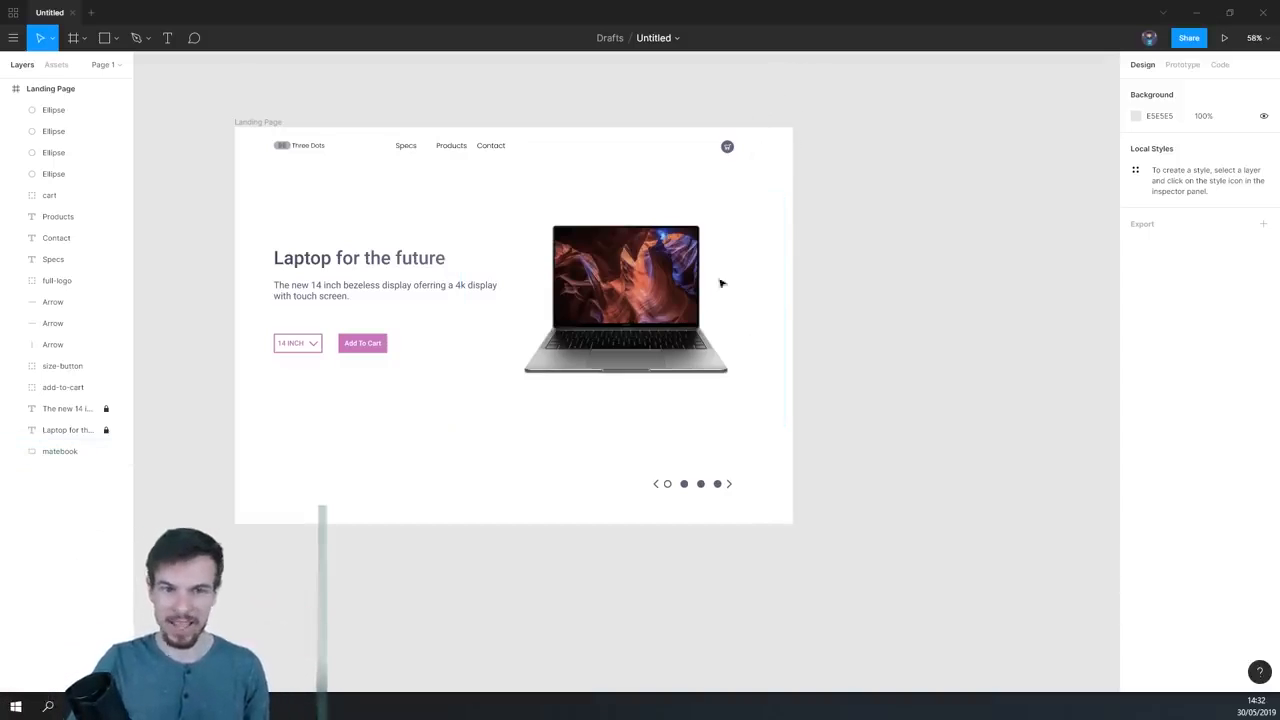
pyautogui.scroll(-3, 794, 514)
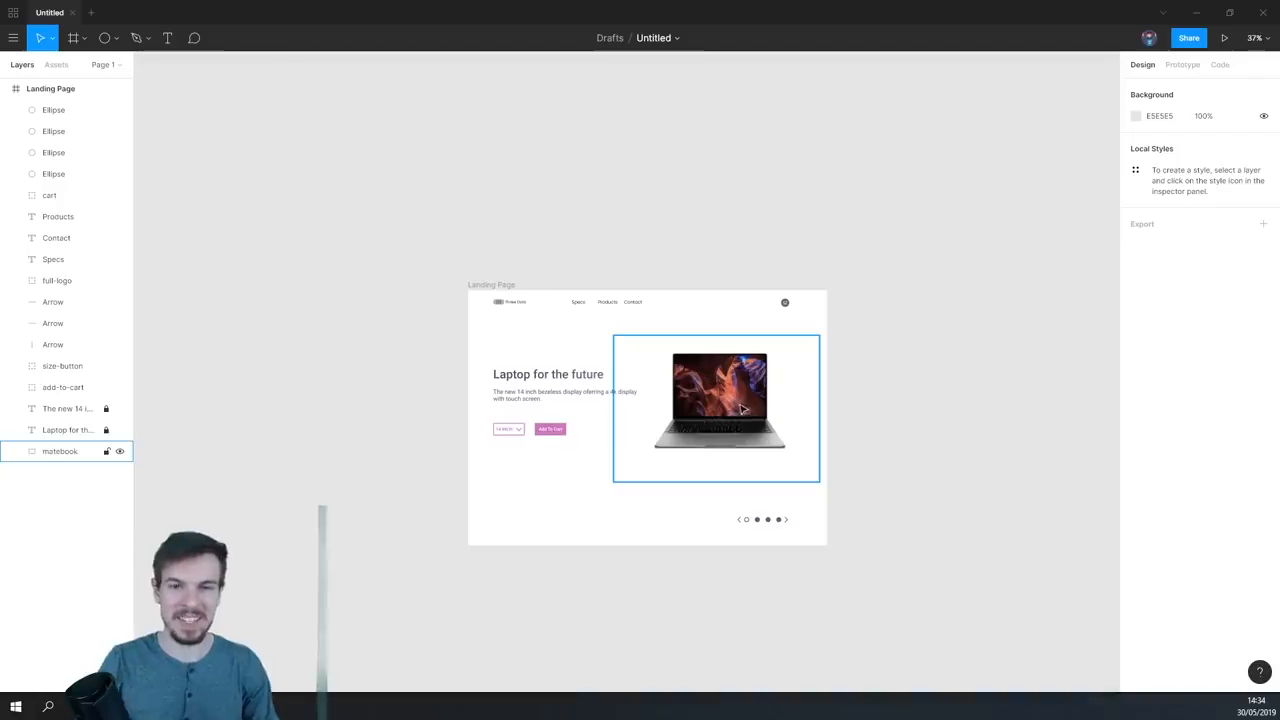
pyautogui.scroll(5, 515, 318)
pyautogui.moveTo(962, 490); pyautogui.dragTo(610, 398)
pyautogui.scroll(-1, 742, 452)
pyautogui.scroll(-1, 610, 398)
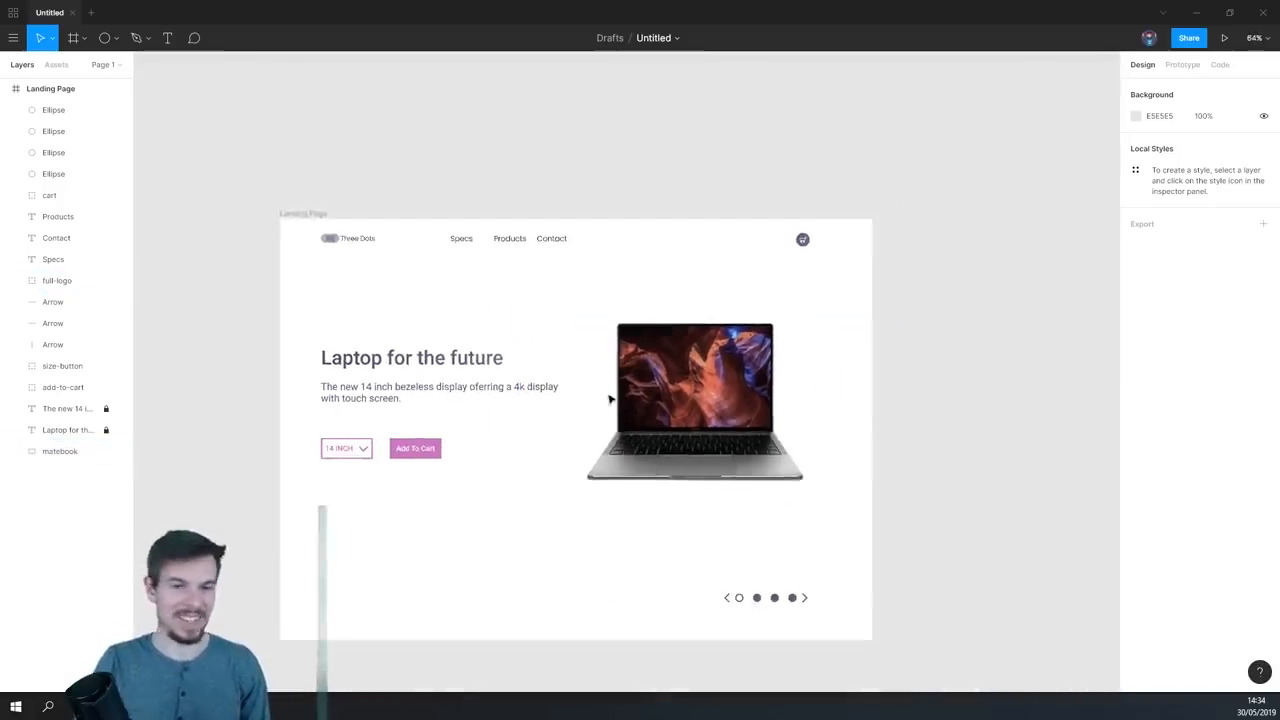
# - Draw a circle about 964 × 964 overflowing the frame's upper-right corner and place its layer behind the laptop photo
pyautogui.click(104, 38)
pyautogui.moveTo(560, 153)
pyautogui.mouseDown()
pyautogui.moveTo(971, 466)
pyautogui.moveTo(877, 391)
pyautogui.moveTo(770, 368)
pyautogui.moveTo(840, 337)
pyautogui.mouseUp()
pyautogui.moveTo(37, 90); pyautogui.dragTo(69, 486)
pyautogui.moveTo(869, 287); pyautogui.dragTo(822, 338)
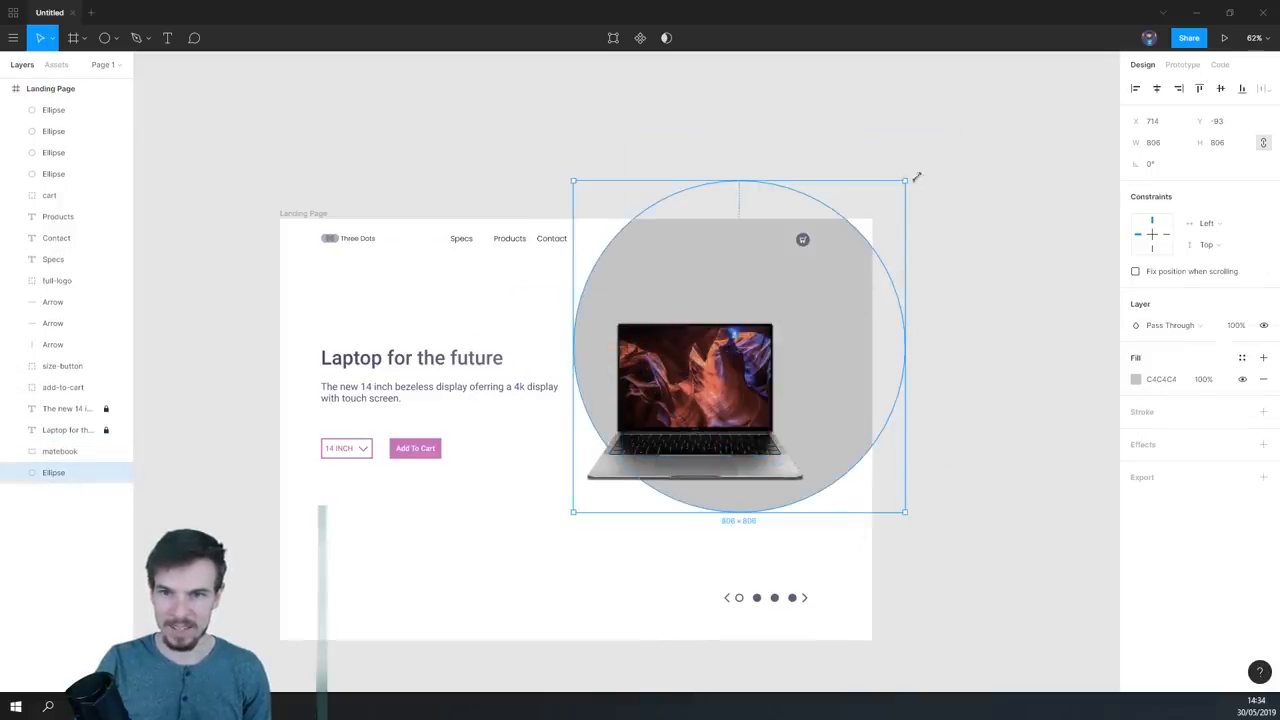
pyautogui.moveTo(916, 177); pyautogui.dragTo(969, 148)
pyautogui.moveTo(848, 342); pyautogui.dragTo(851, 345)
# - Fill the large circle with the heading's colour 5F5F79 sampled from the canvas and set the fill opacity to 50%
pyautogui.click(1155, 380)
pyautogui.click(1136, 379)
pyautogui.click(978, 543)
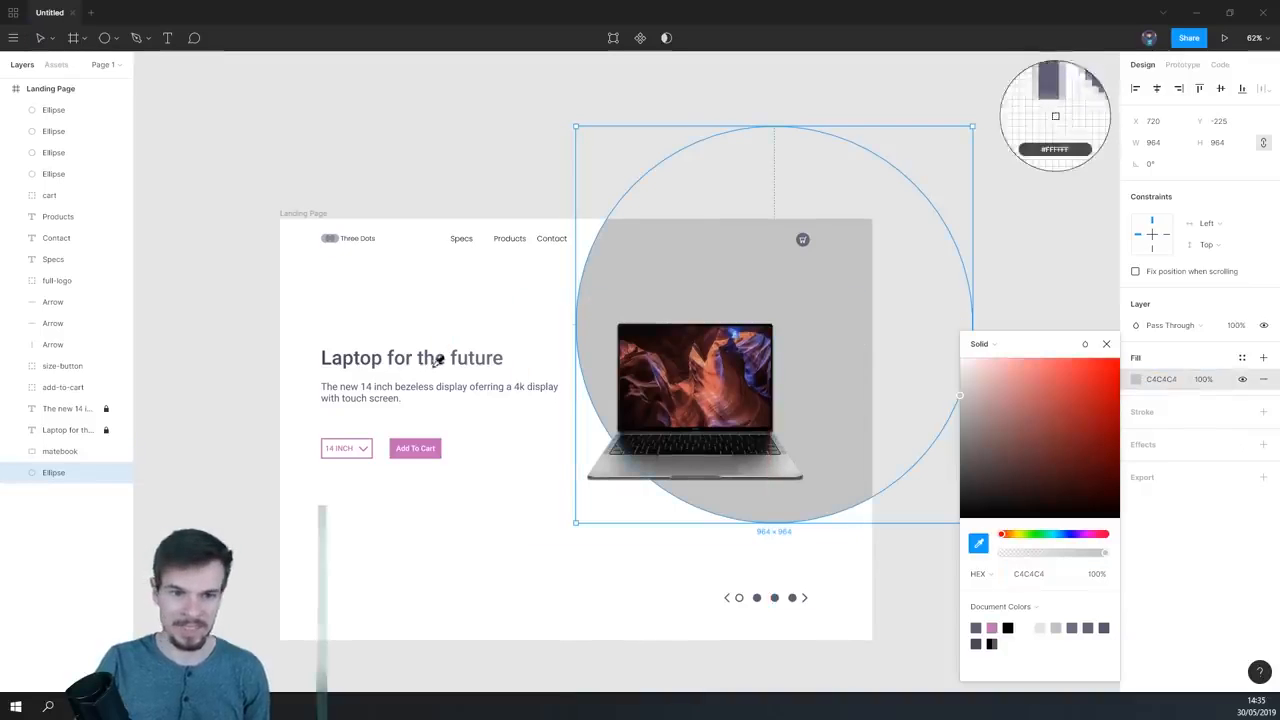
pyautogui.click(430, 354)
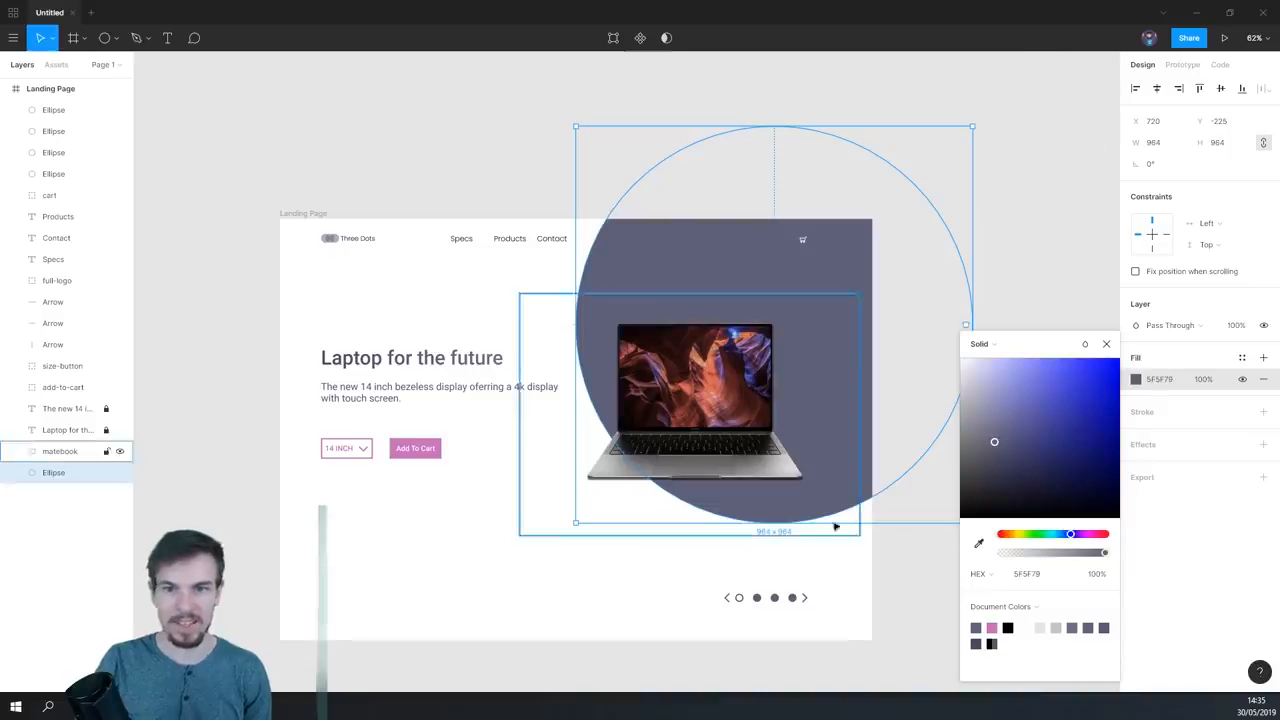
pyautogui.click(1217, 387)
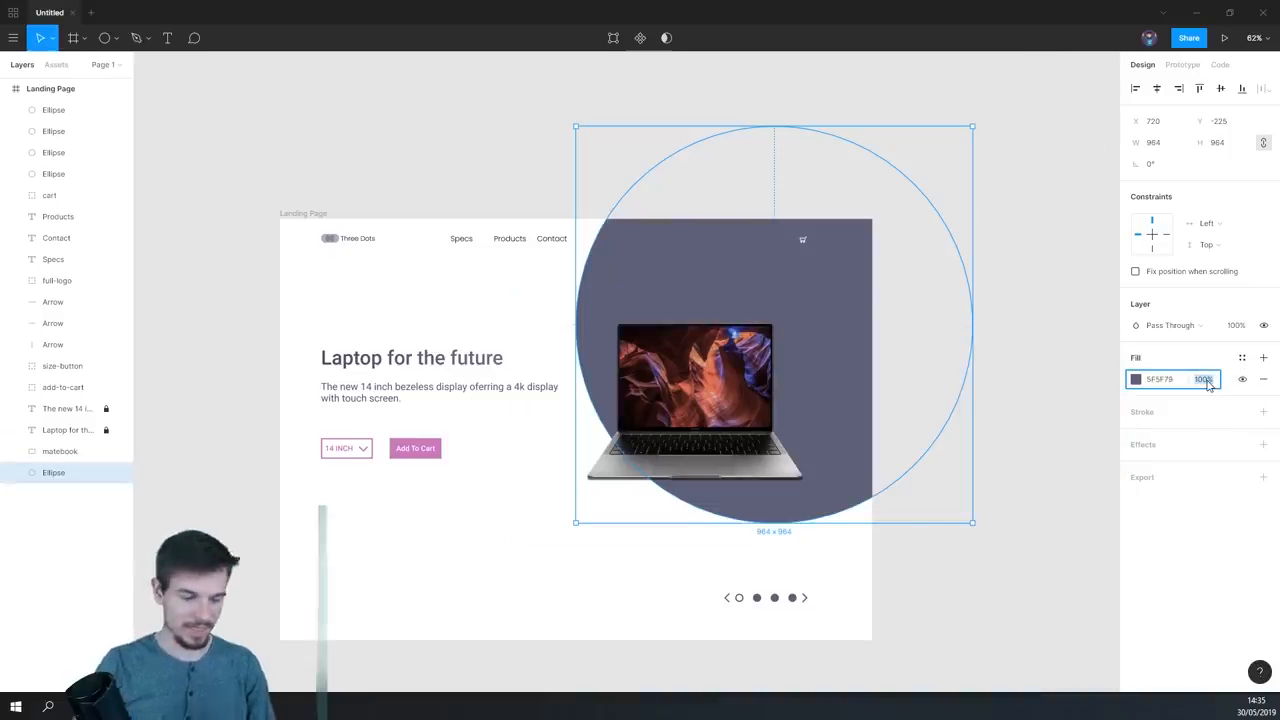
pyautogui.press('Return')
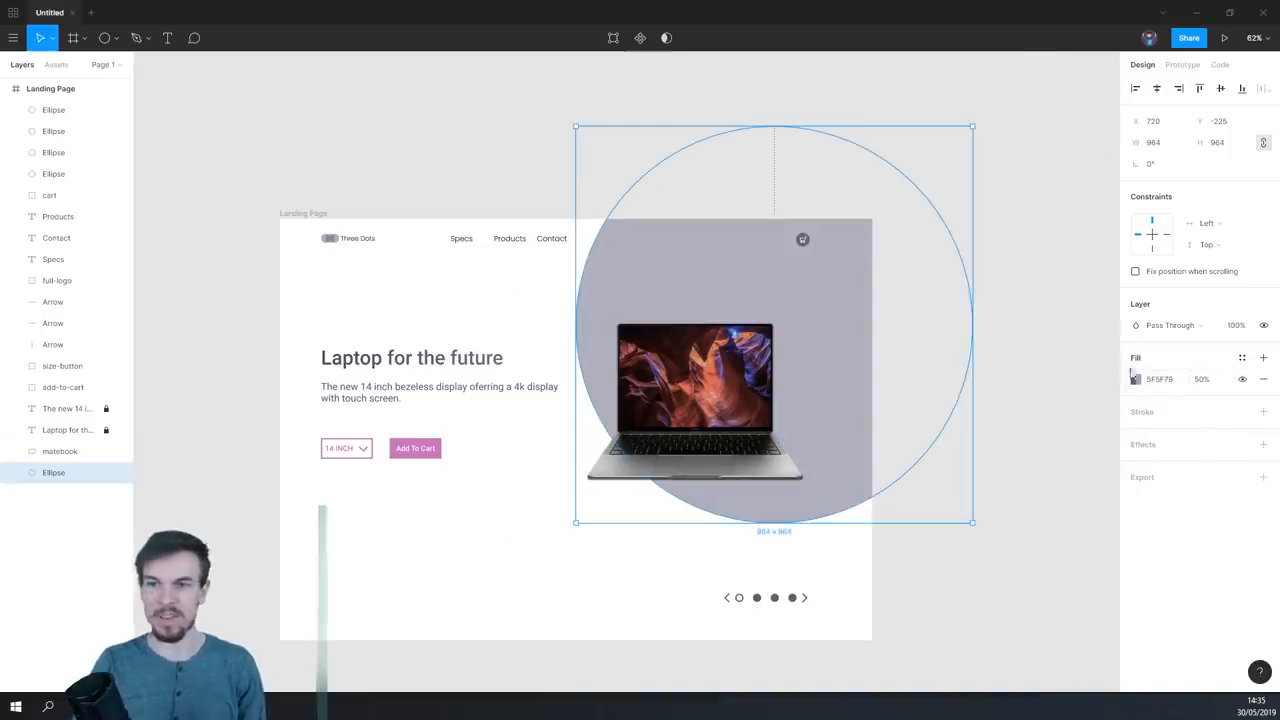
# - Change the circle's fill to a slightly tilted linear gradient from 5F5F79 near the base to 0% opacity near the top
pyautogui.click(1130, 373)
pyautogui.click(1003, 346)
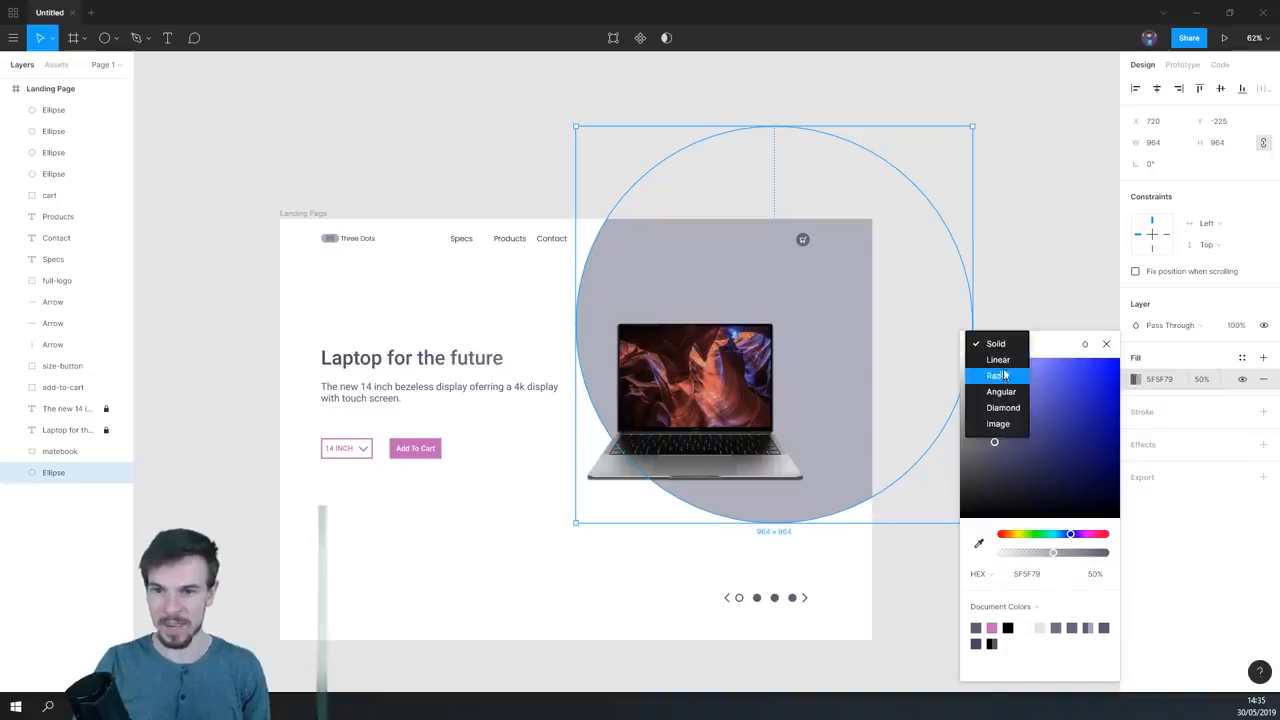
pyautogui.click(1003, 360)
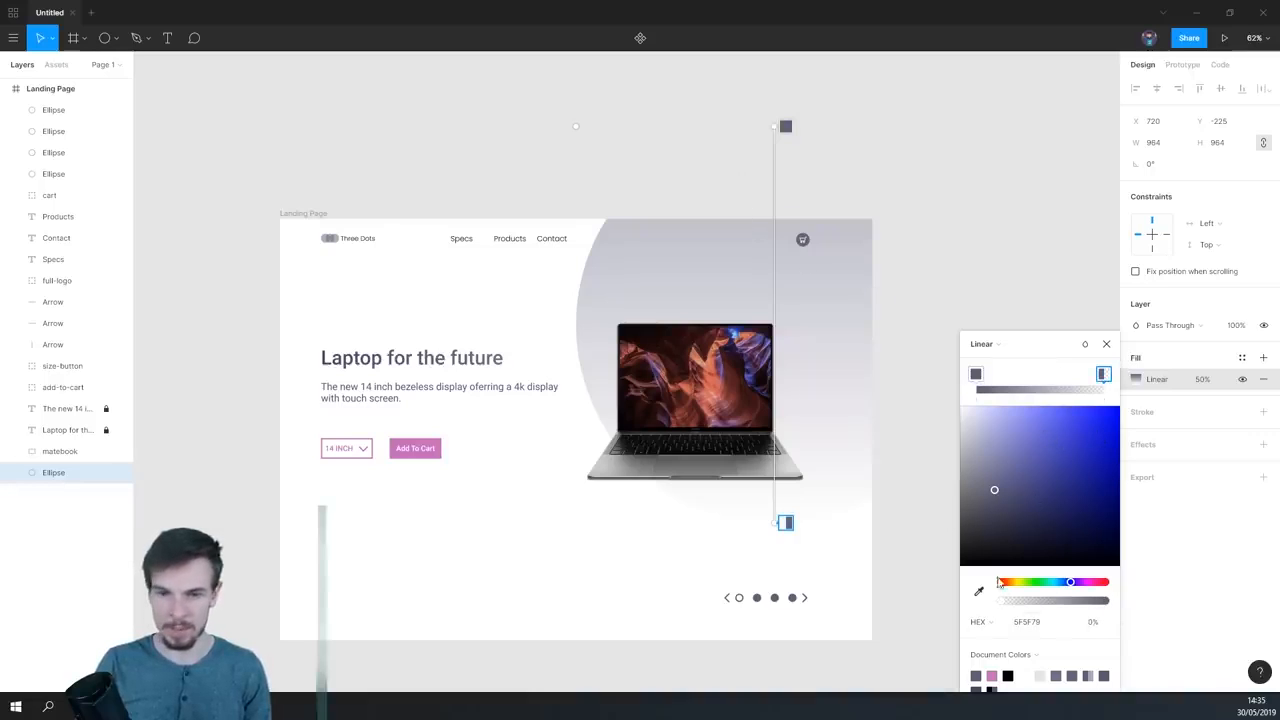
pyautogui.moveTo(773, 130); pyautogui.dragTo(826, 216)
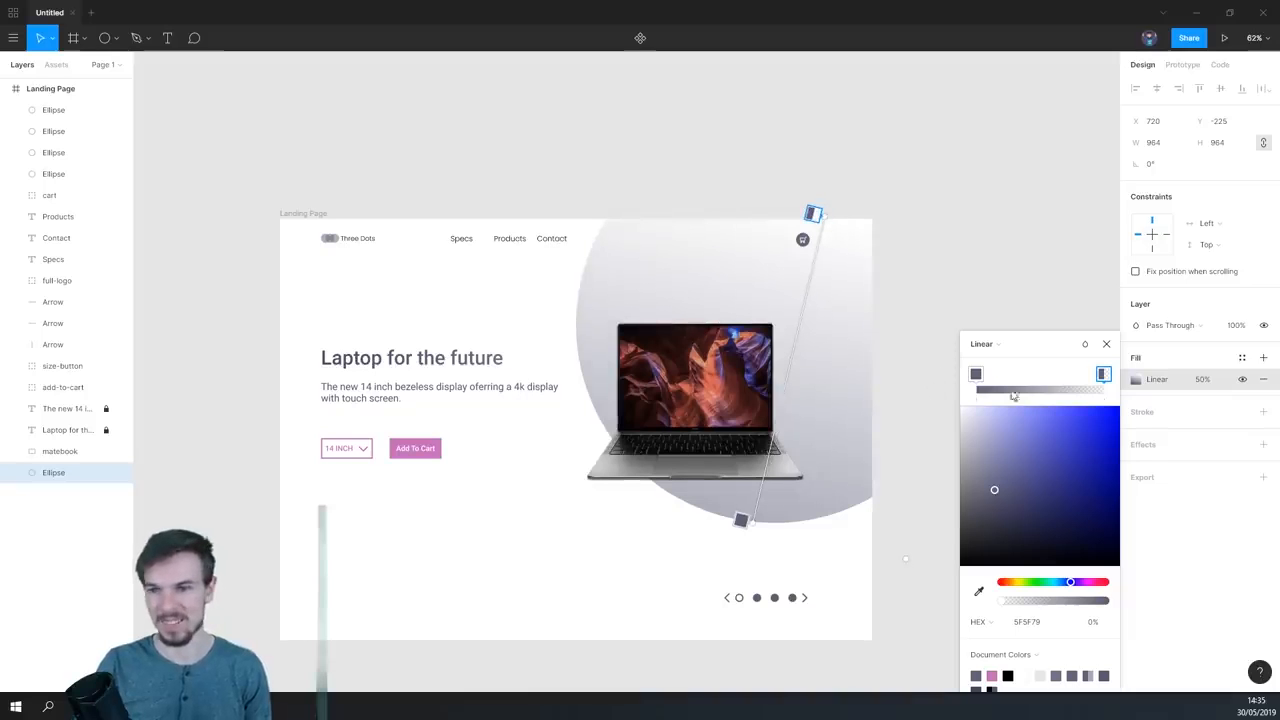
pyautogui.click(1108, 345)
pyautogui.click(969, 545)
pyautogui.moveTo(896, 567); pyautogui.dragTo(994, 474)
# - Duplicate the gradient circle, scale the copy to about 496 × 496 and place it below and left of the laptop
pyautogui.click(909, 277)
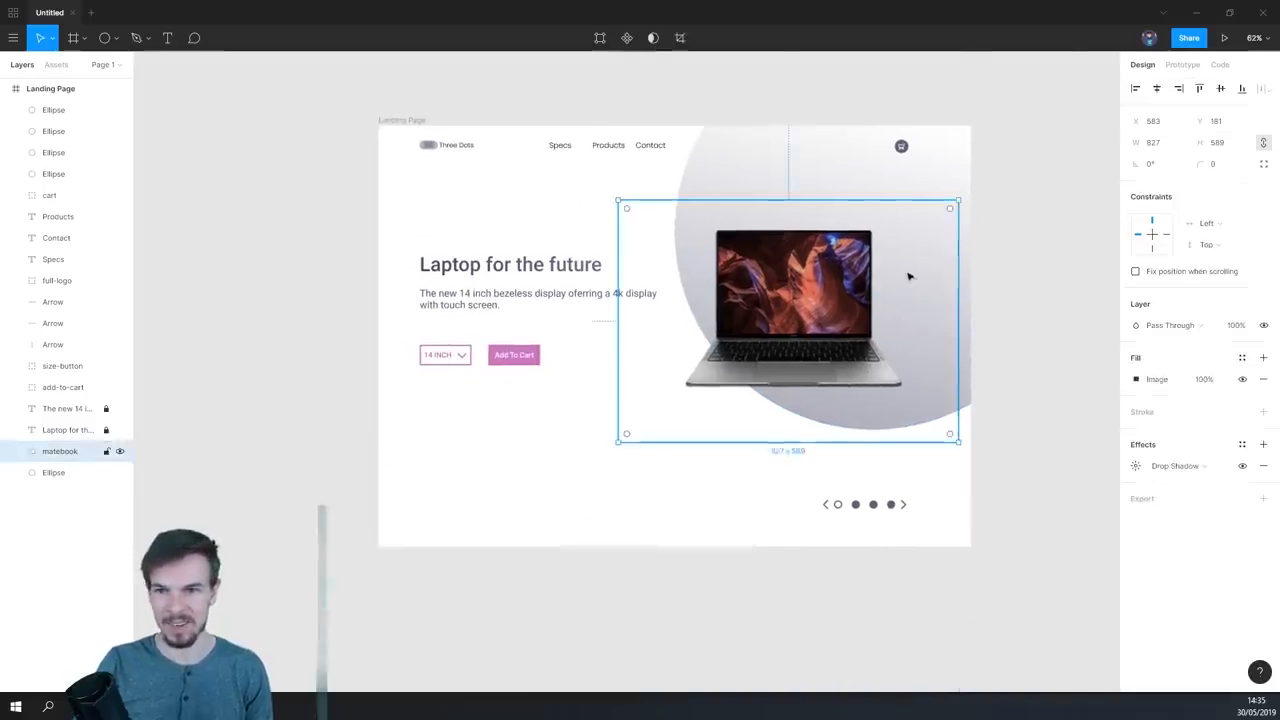
pyautogui.click(950, 170)
pyautogui.moveTo(926, 220); pyautogui.dragTo(782, 369)
pyautogui.moveTo(927, 597); pyautogui.dragTo(829, 502)
pyautogui.moveTo(744, 447); pyautogui.dragTo(729, 443)
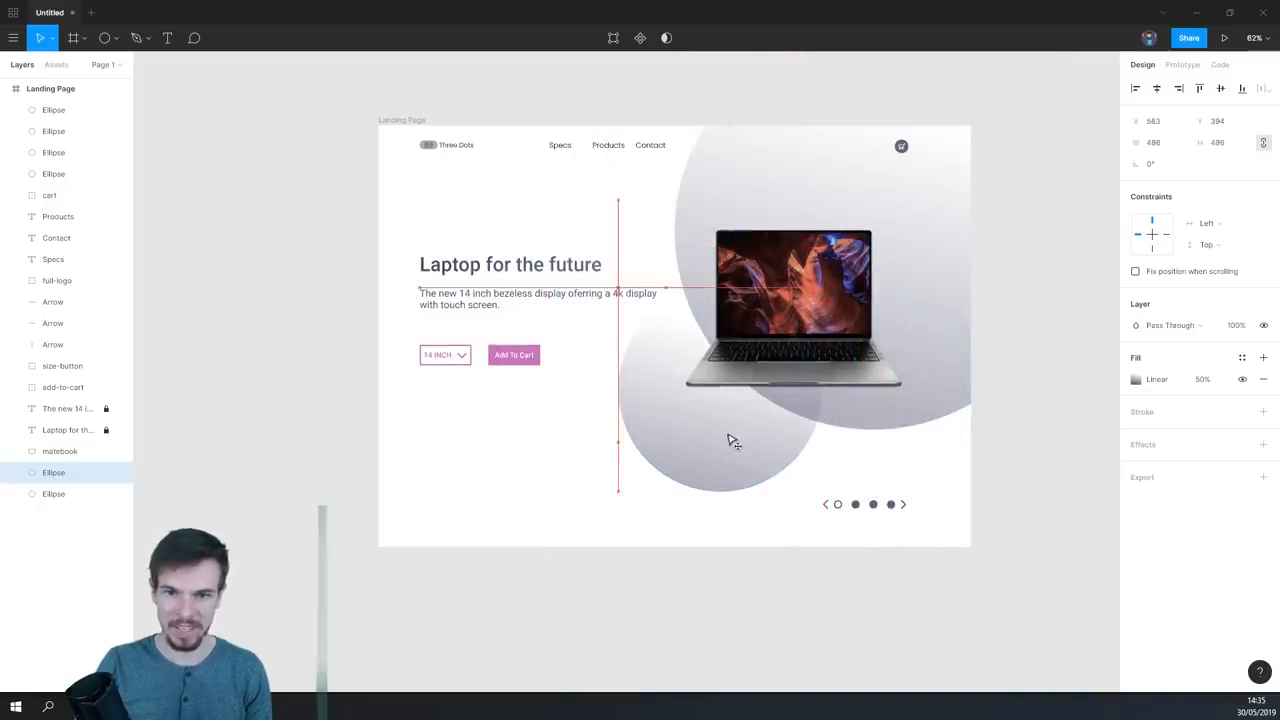
# - Set the smaller circle's gradient fill opacity to 30%
pyautogui.click(1203, 379)
pyautogui.write('3')
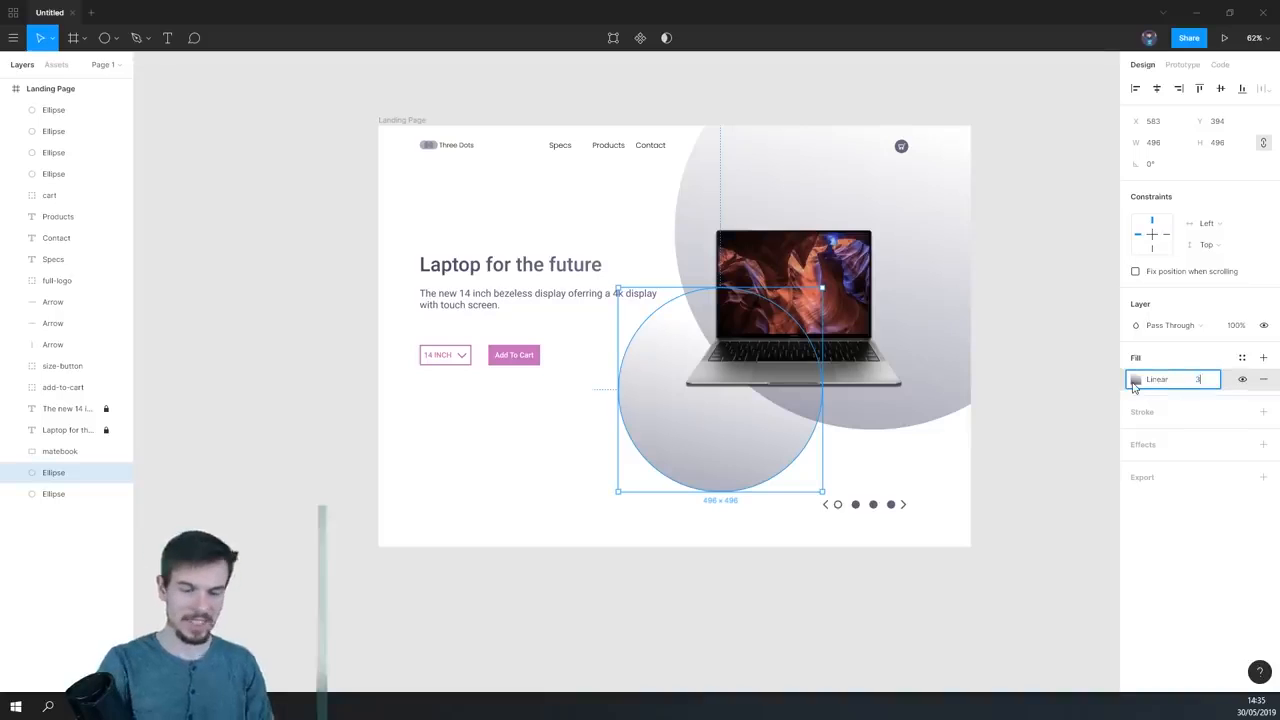
pyautogui.write('0')
pyautogui.press('Return')
# - Duplicate the smaller circle at about 380 × 380 over the frame's bottom edge, and open the copy's fill opacity for editing
pyautogui.moveTo(712, 448); pyautogui.dragTo(604, 551)
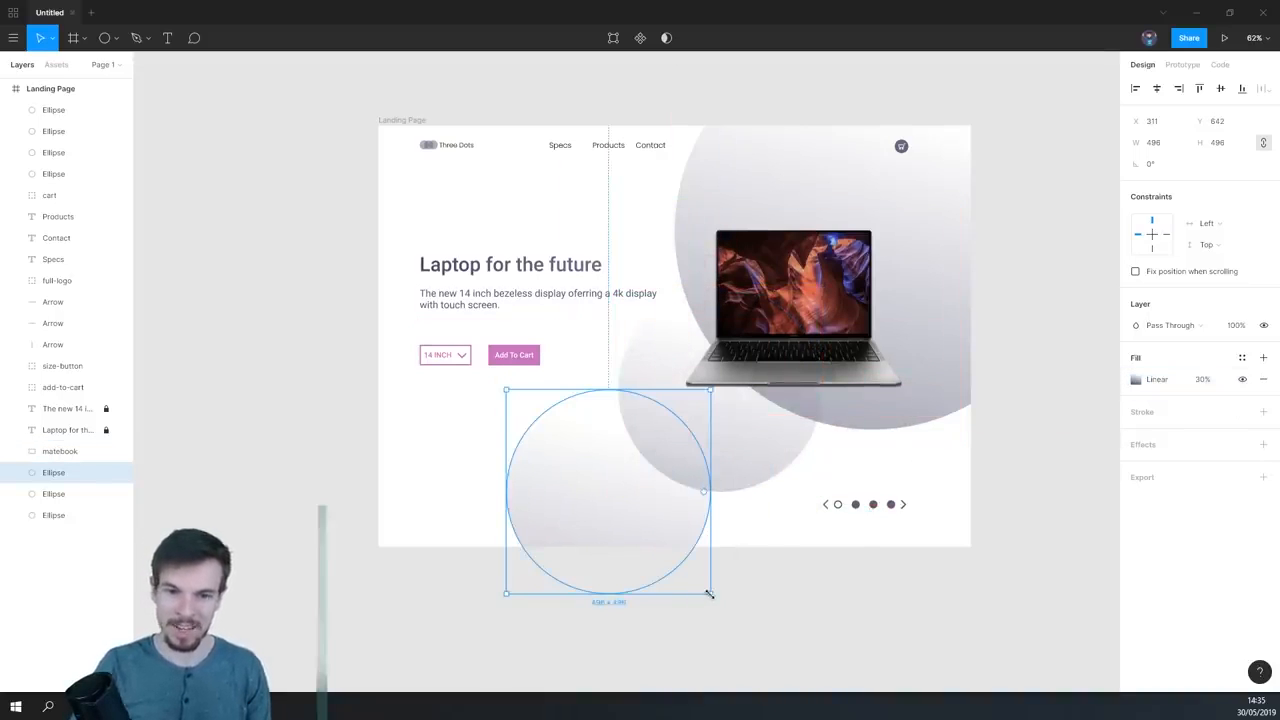
pyautogui.click(1203, 379)
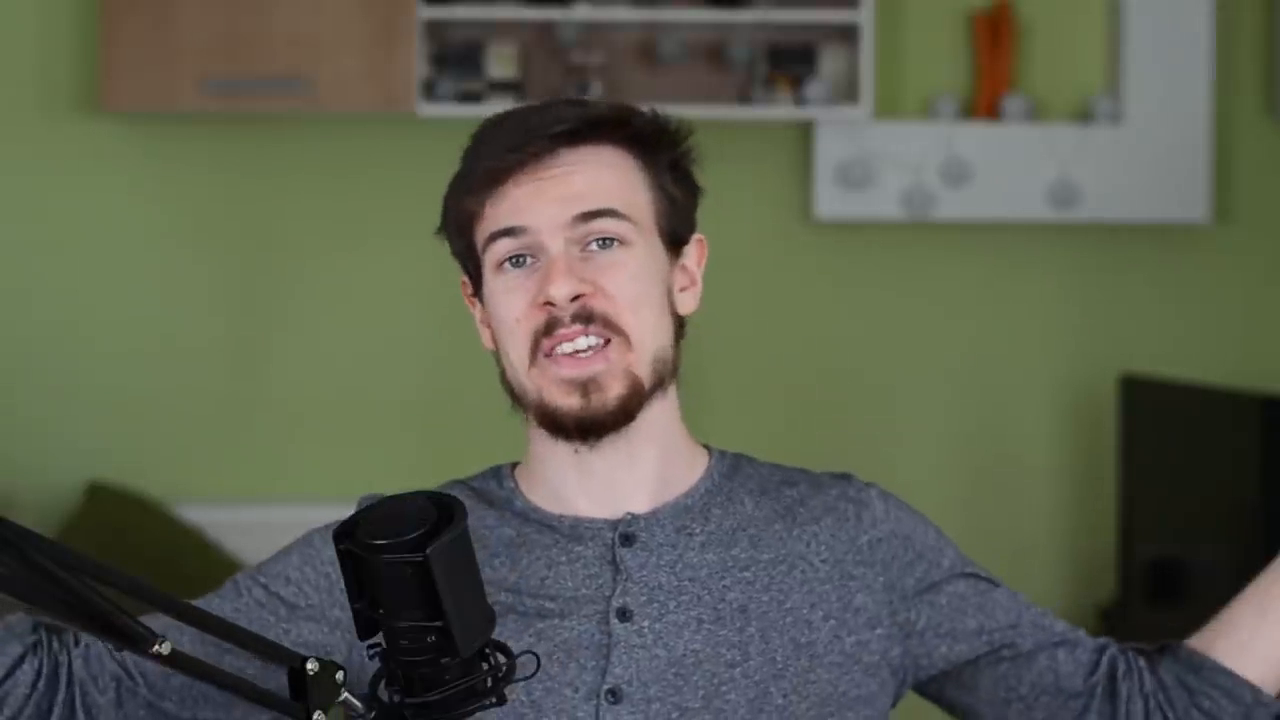